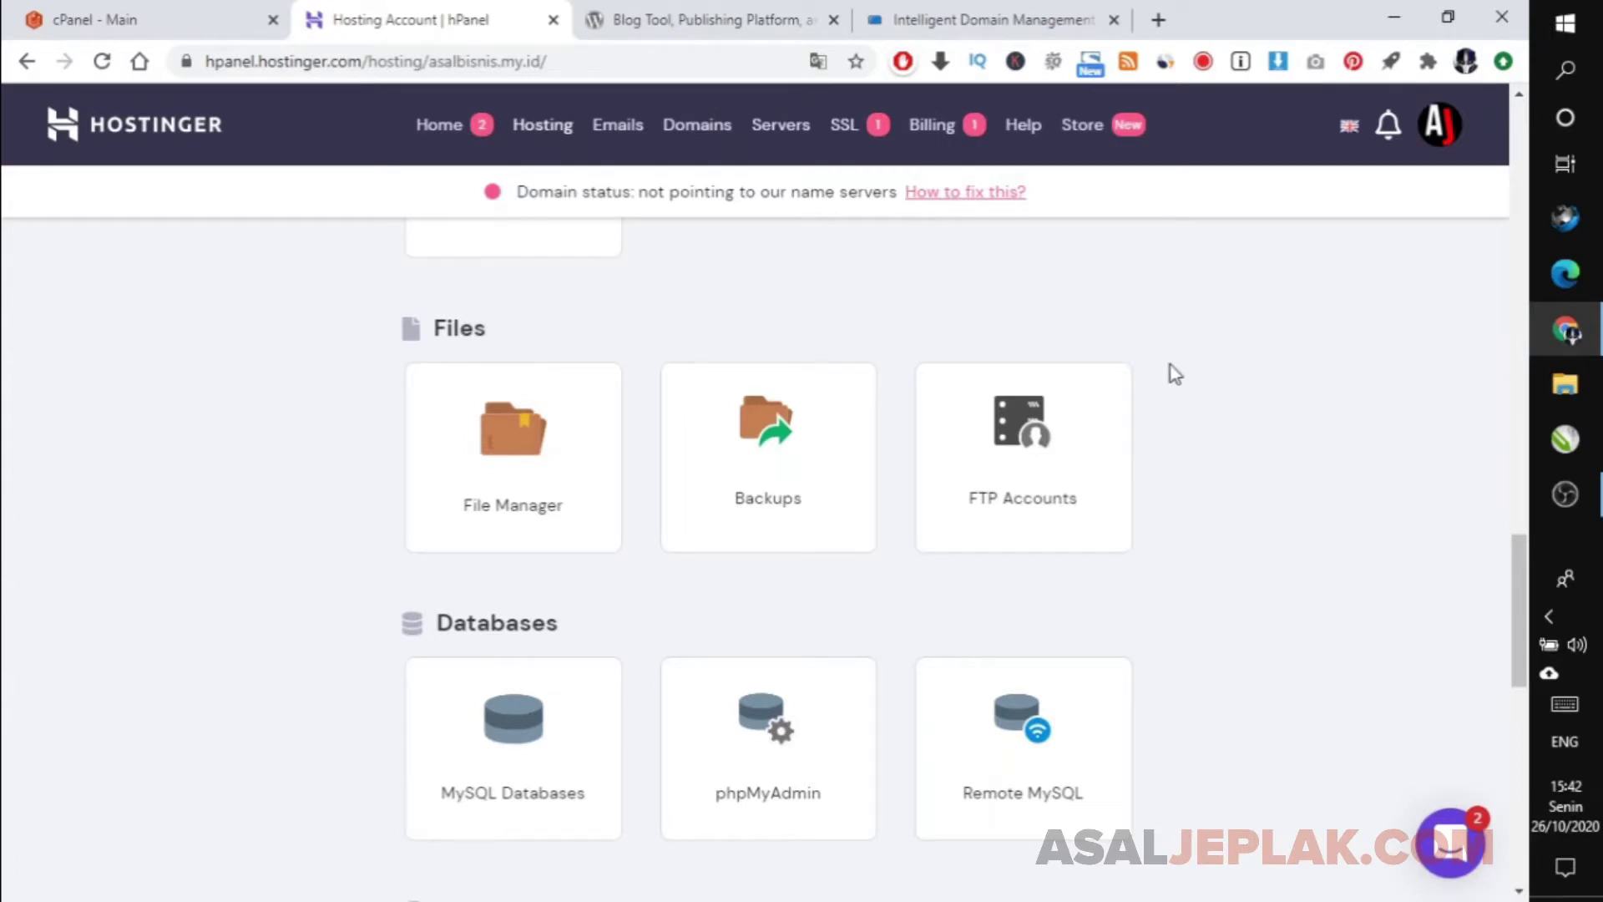
Switch from hPanel to the old RBC Hosting cPanel main page.
click(218, 22)
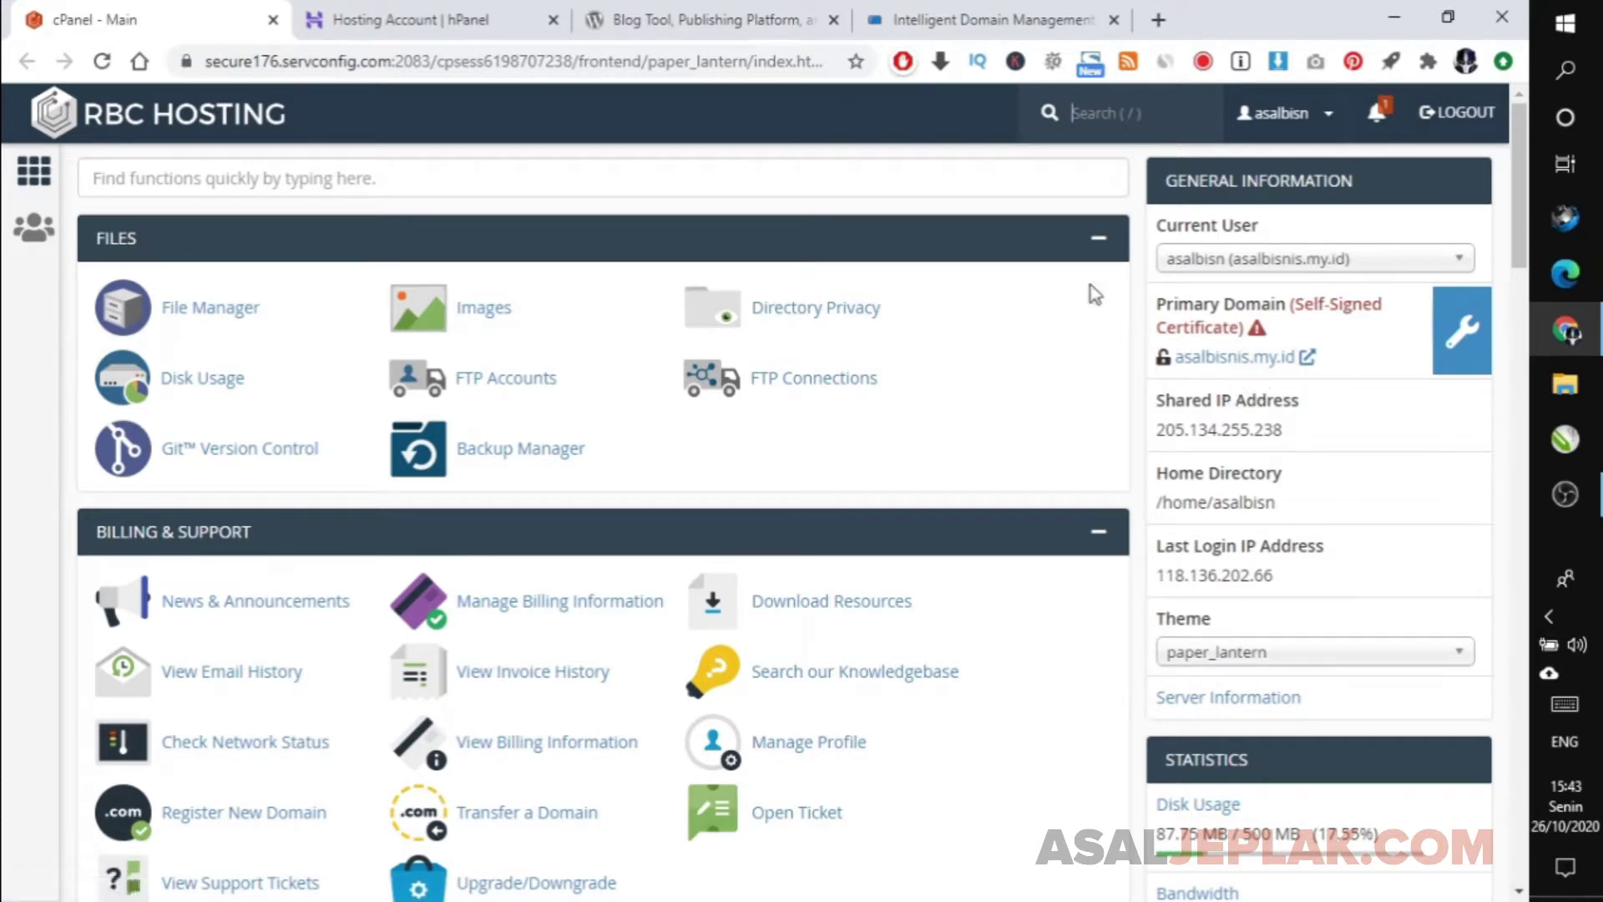
Load the asalbisnis.my.id website in a new browser tab.
click(1159, 17)
text(a)
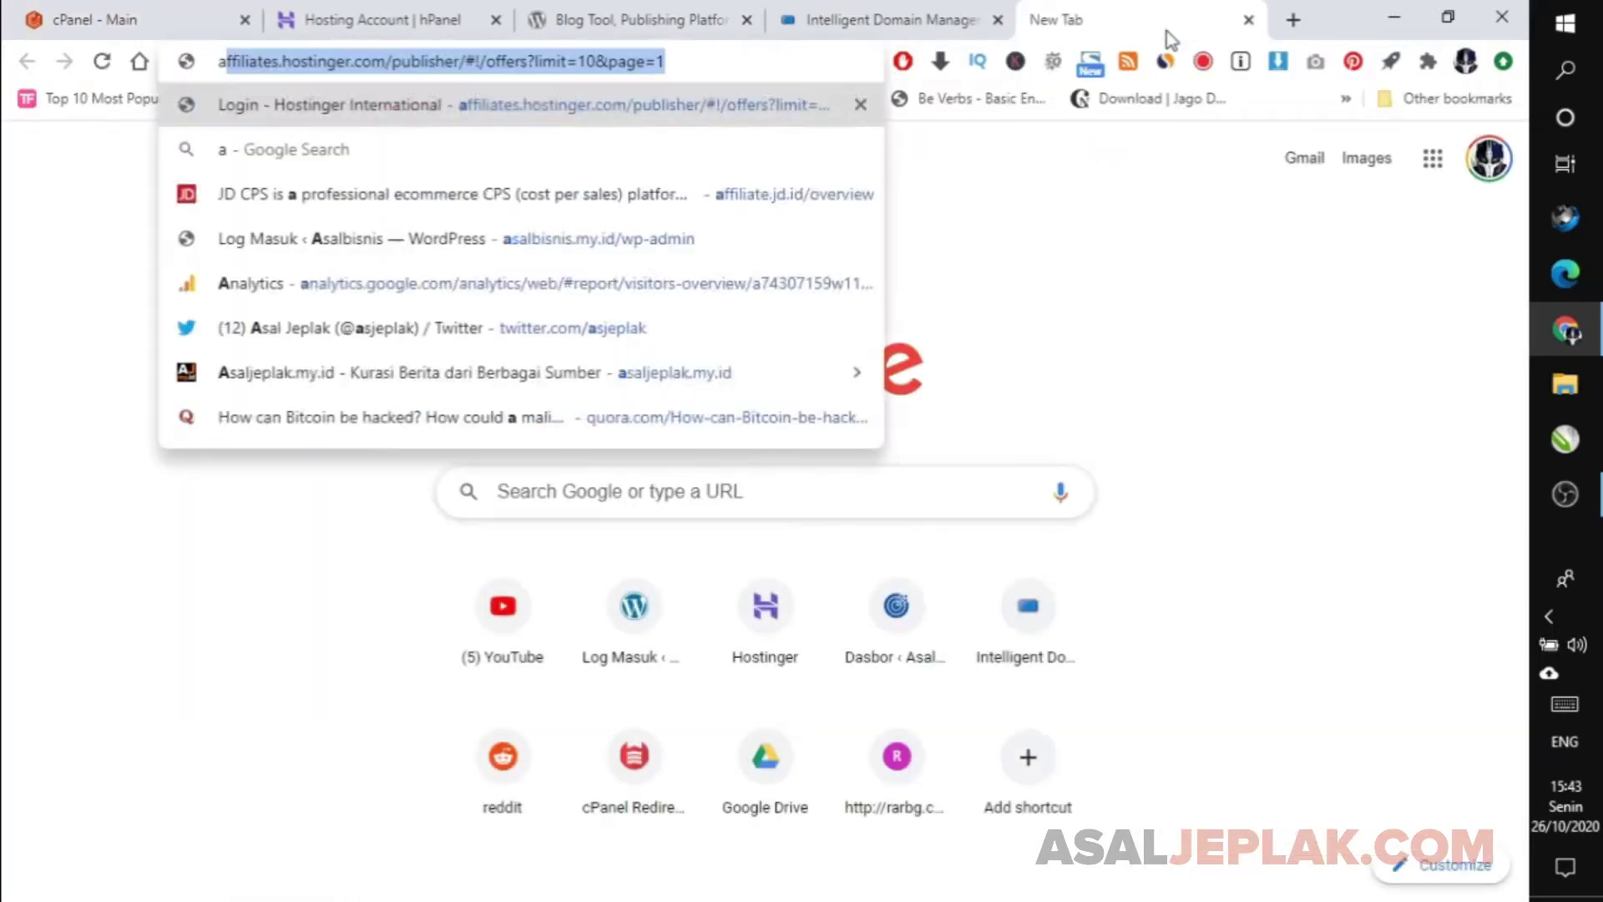
text(sa)
key(Return)
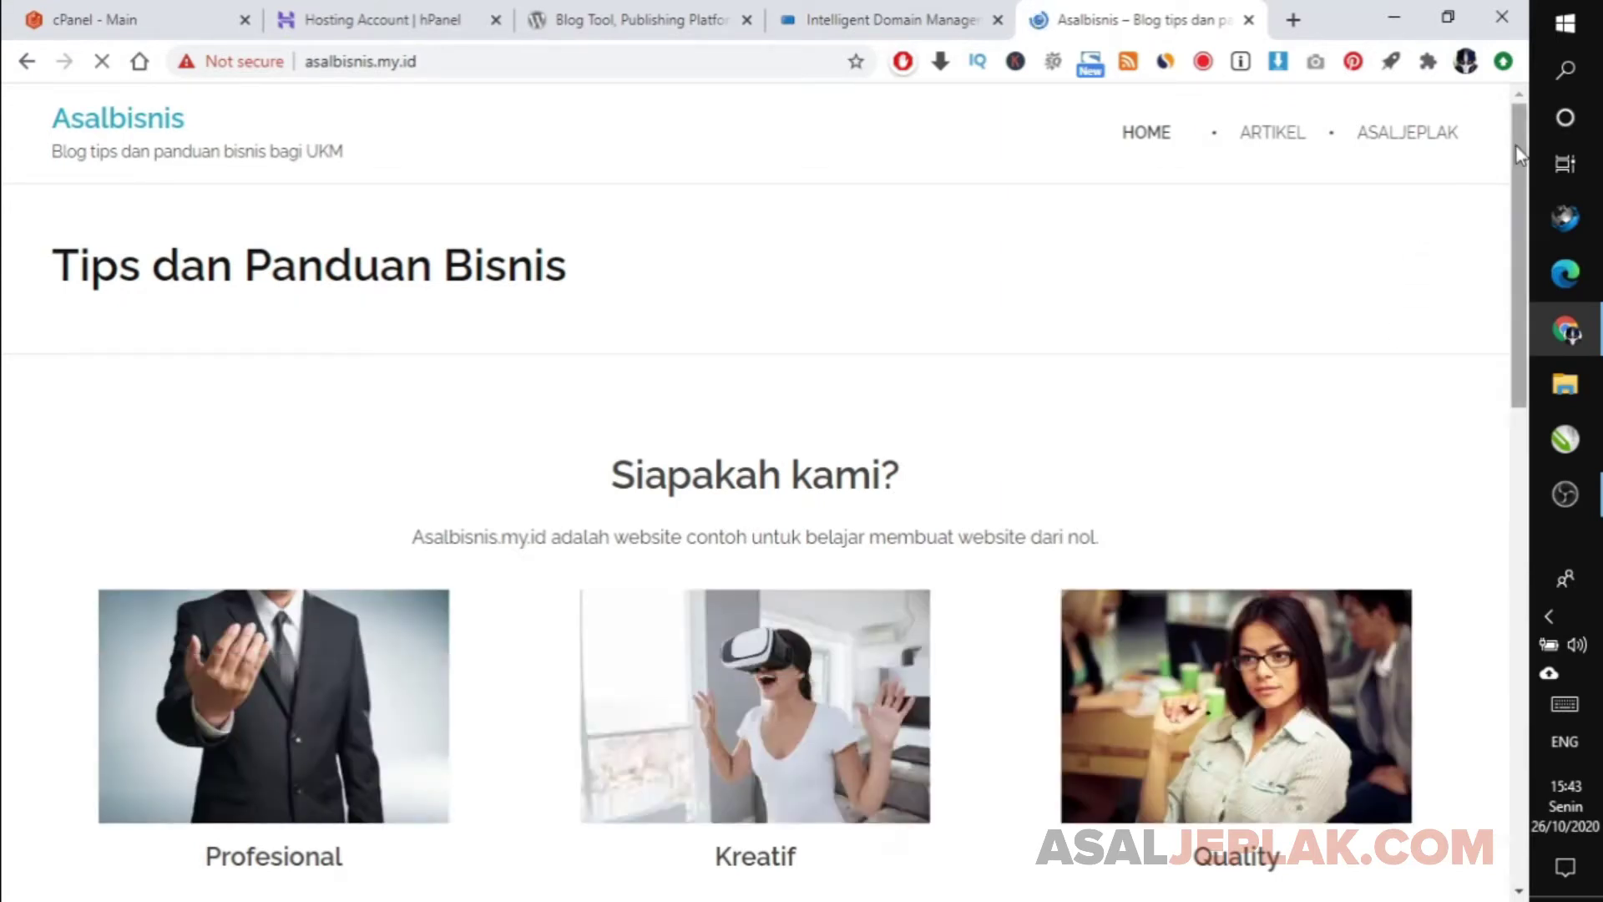
Flip between the old cPanel and Hostinger hPanel tabs, ending on hPanel.
click(169, 12)
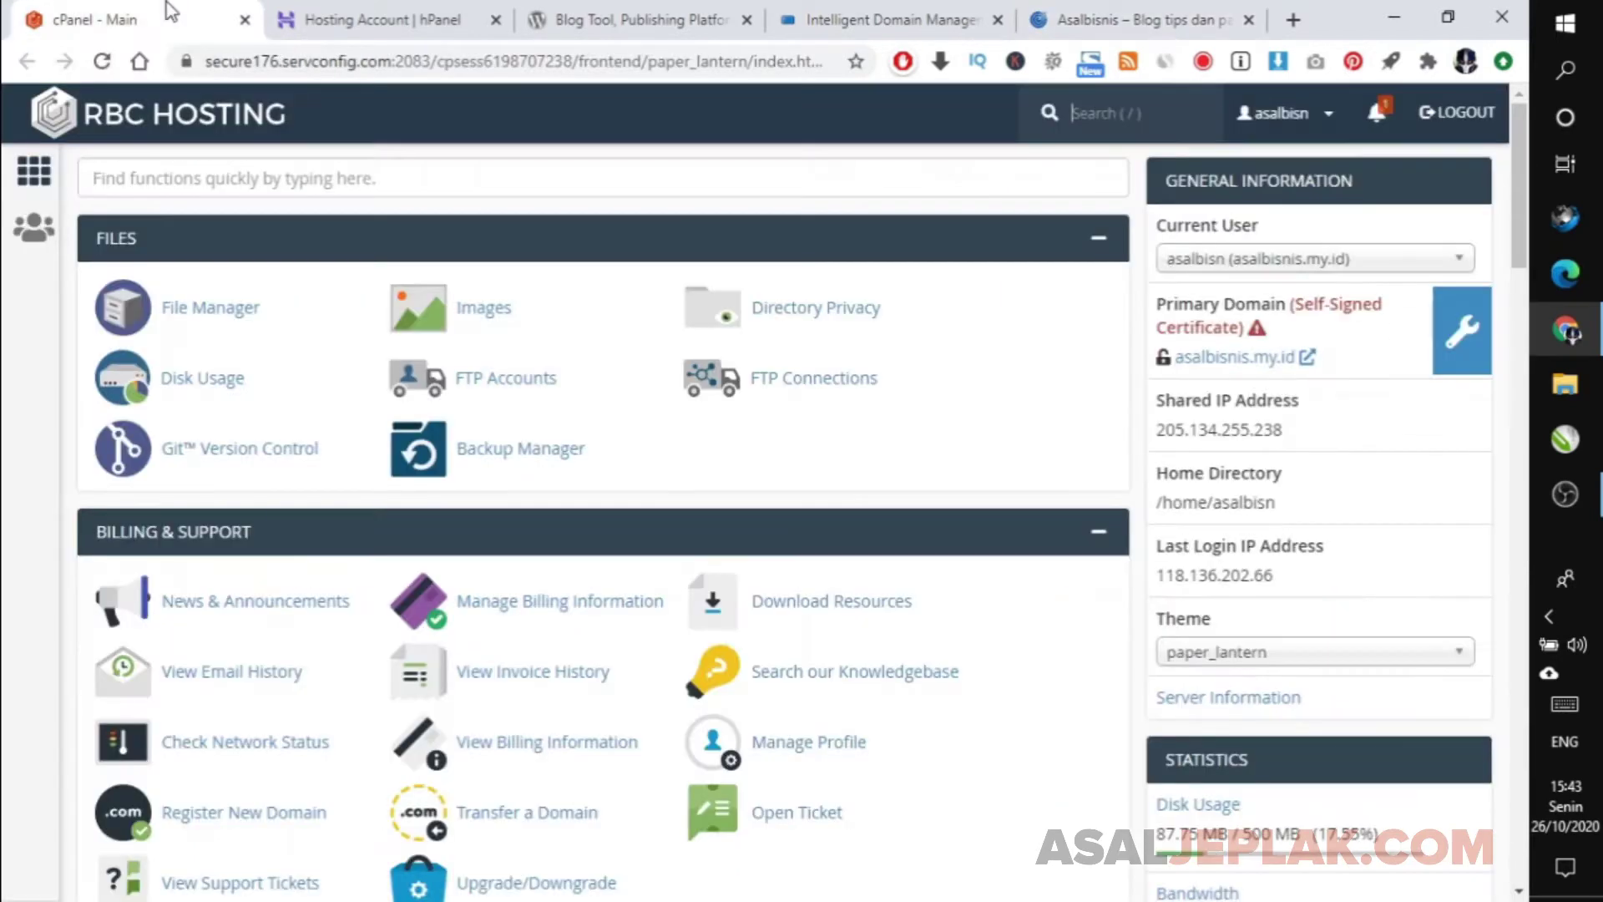
click(345, 11)
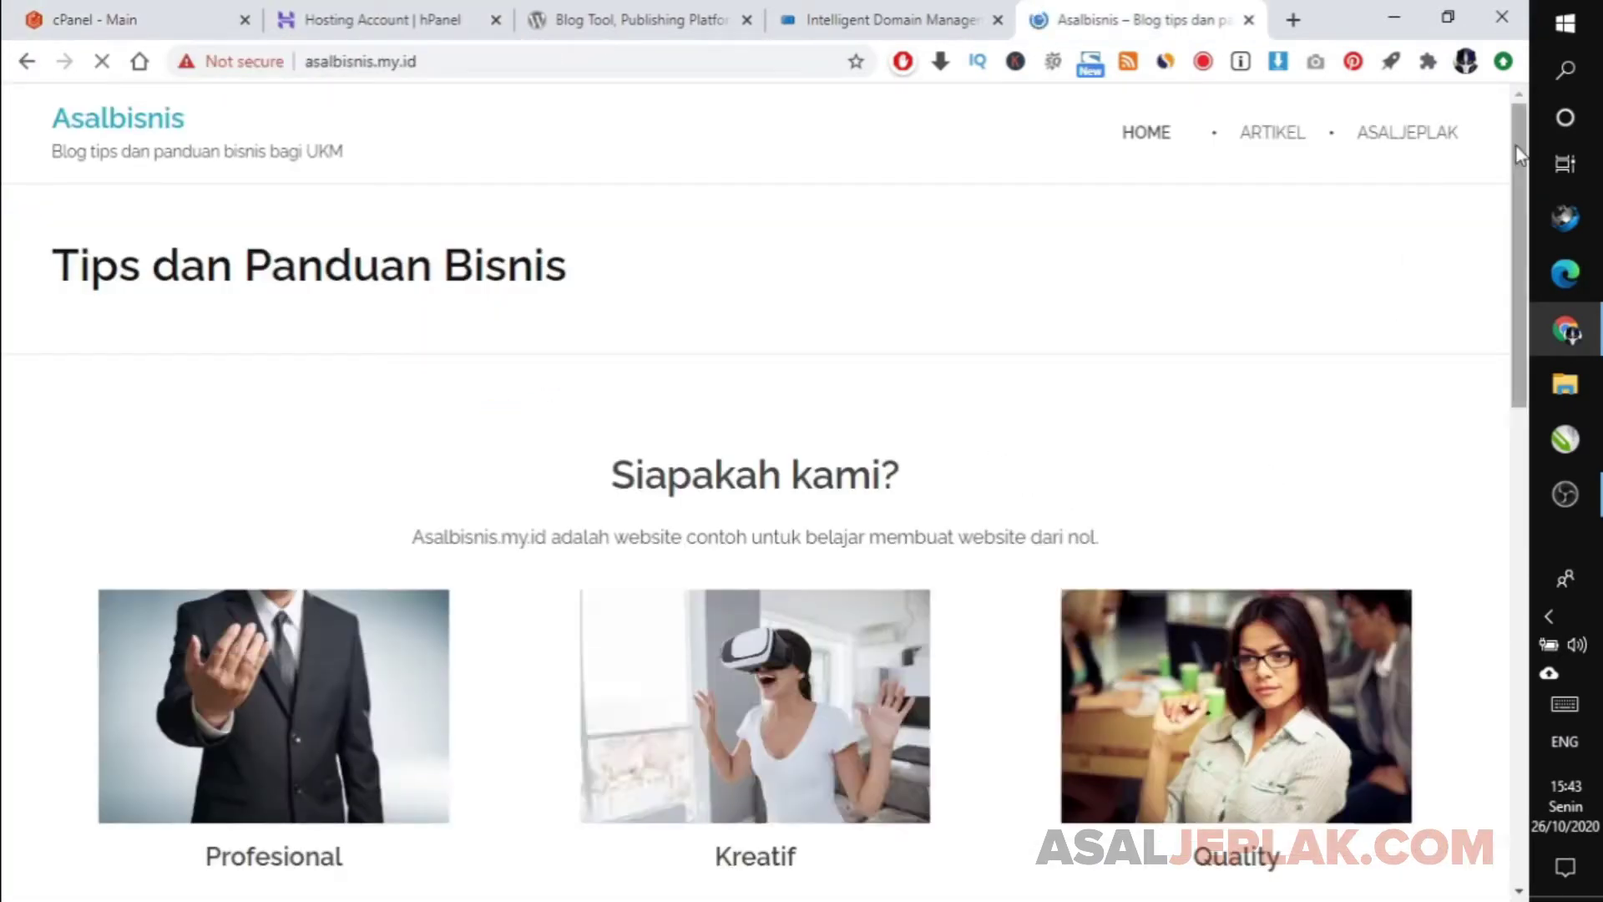
click(170, 11)
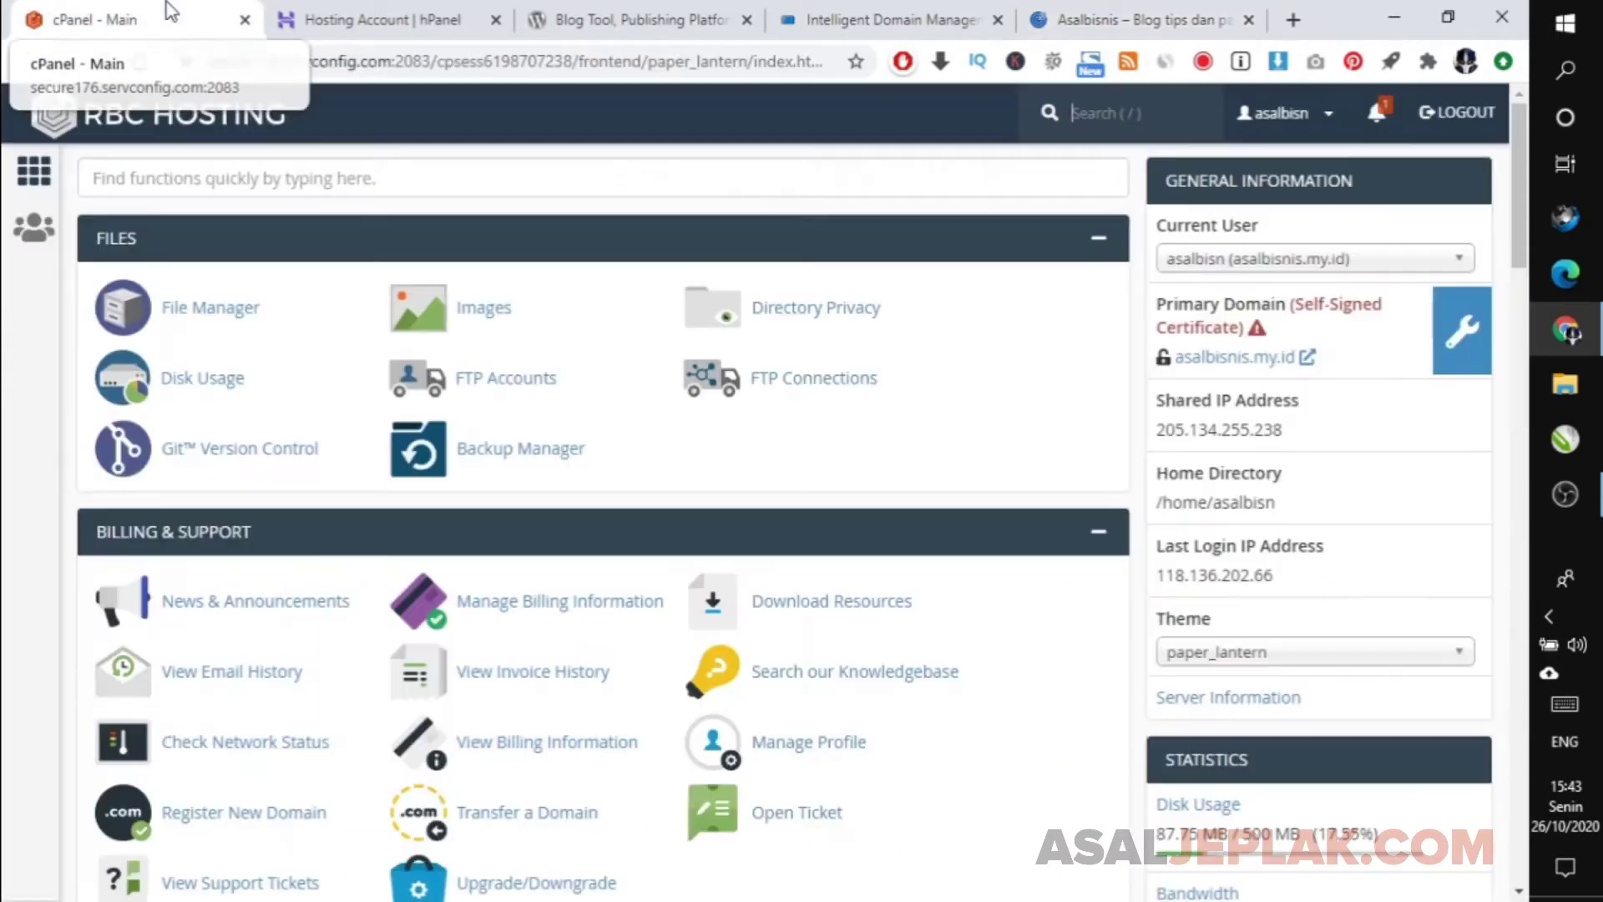
click(347, 11)
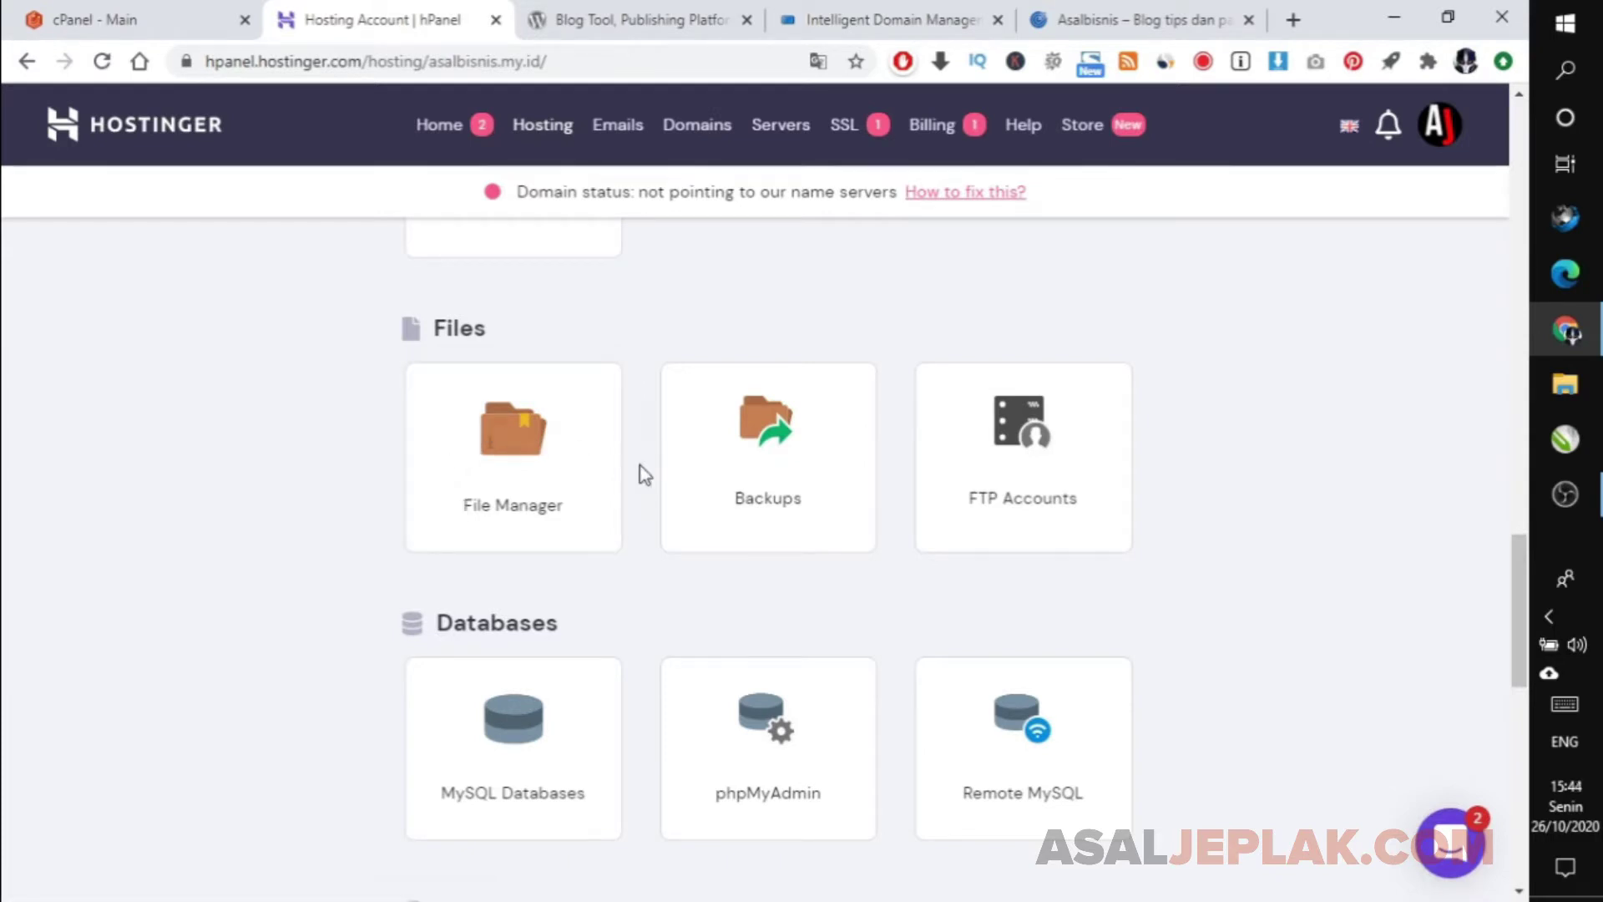
Open the Hostinger Indonesia site (hostinger.co.id) in a new tab and scroll toward the hosting plans.
scroll(1500, 624, down, 3)
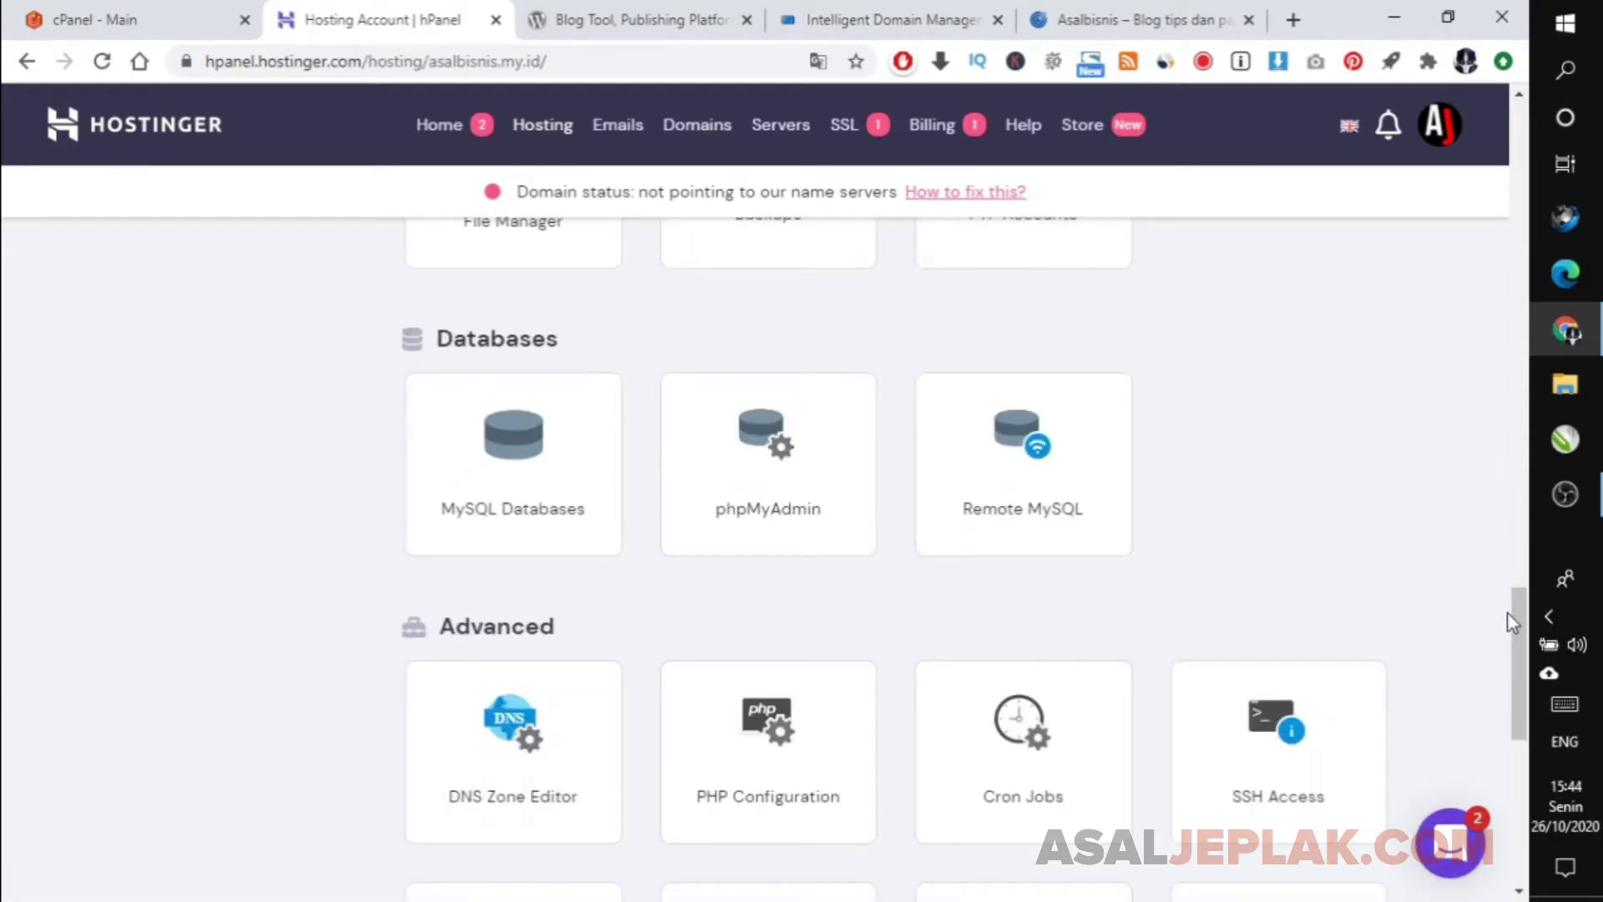
click(1300, 30)
text(ho)
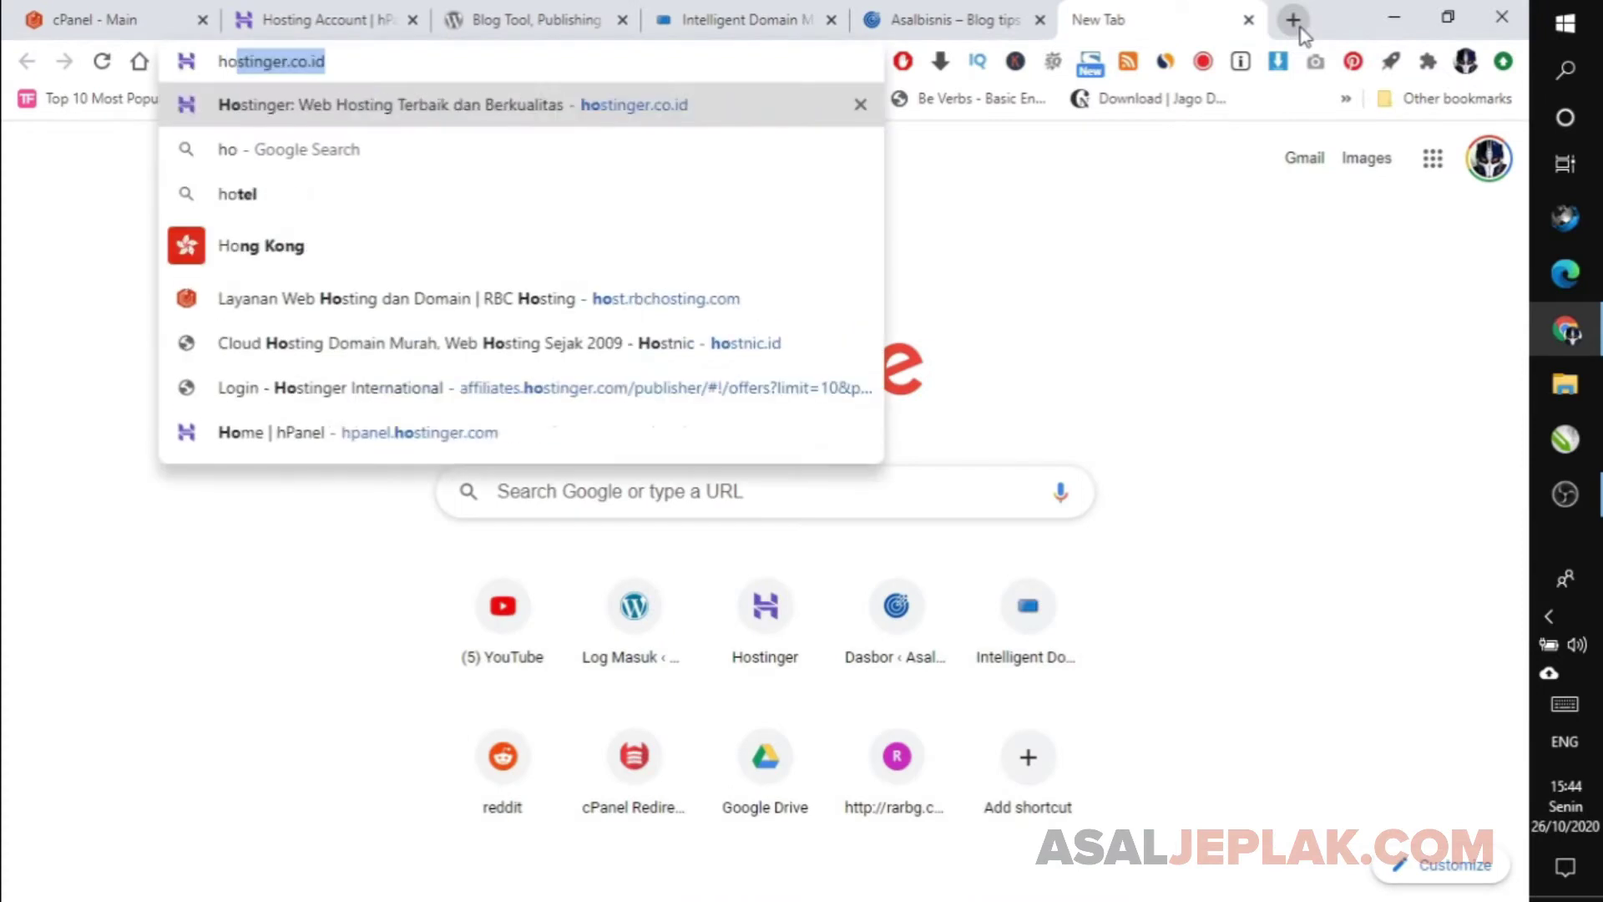
text(dd)
key(Return)
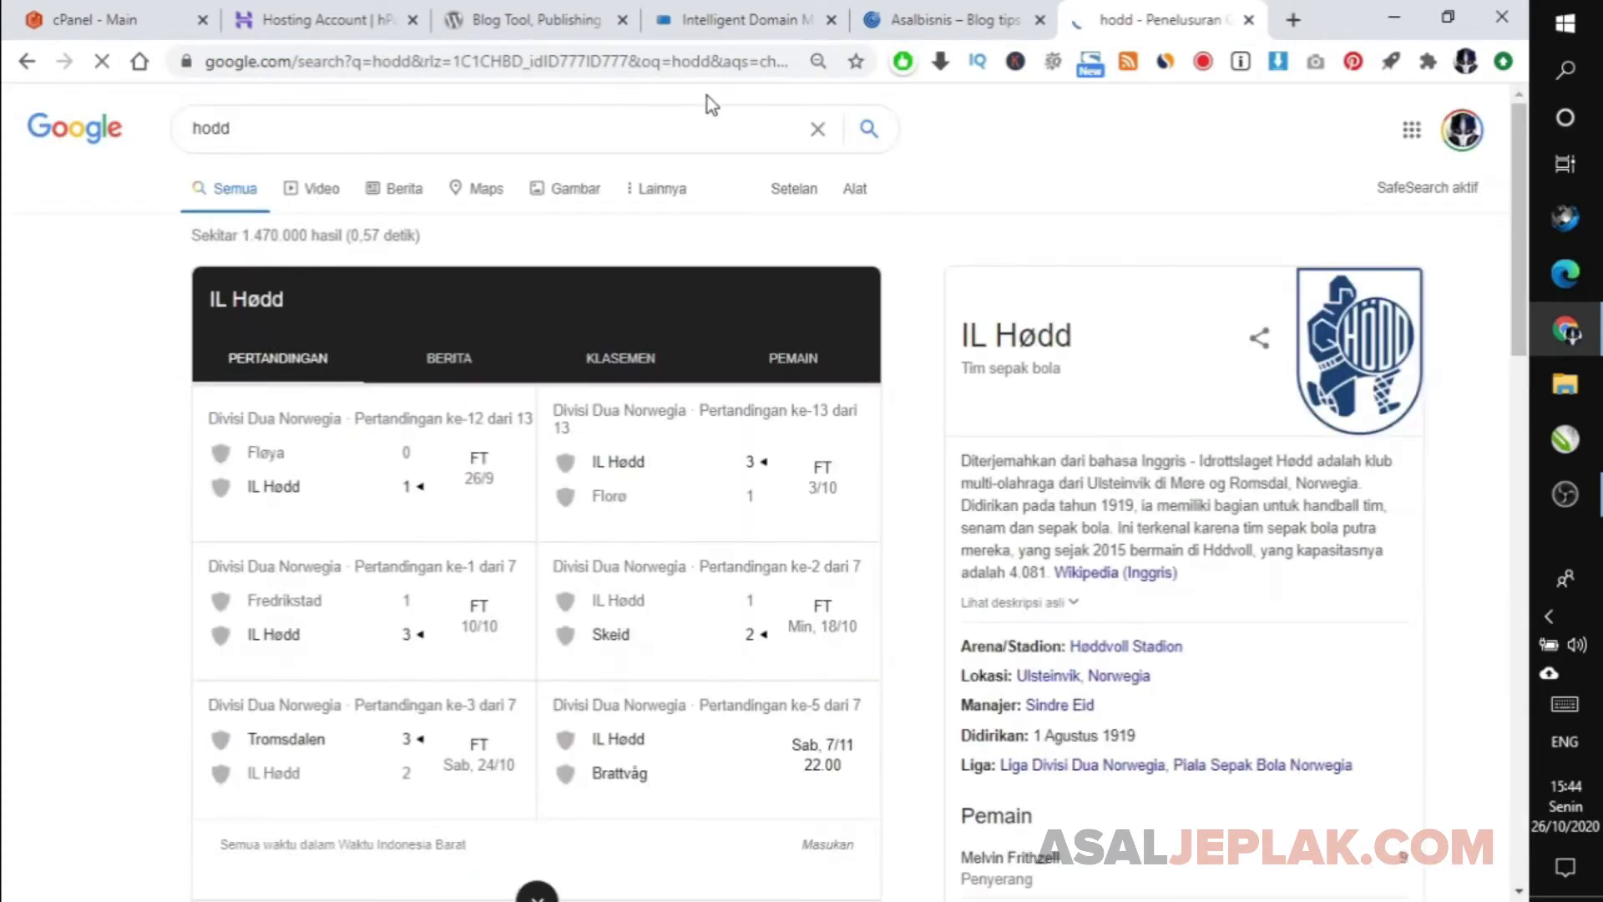
click(626, 70)
text(h)
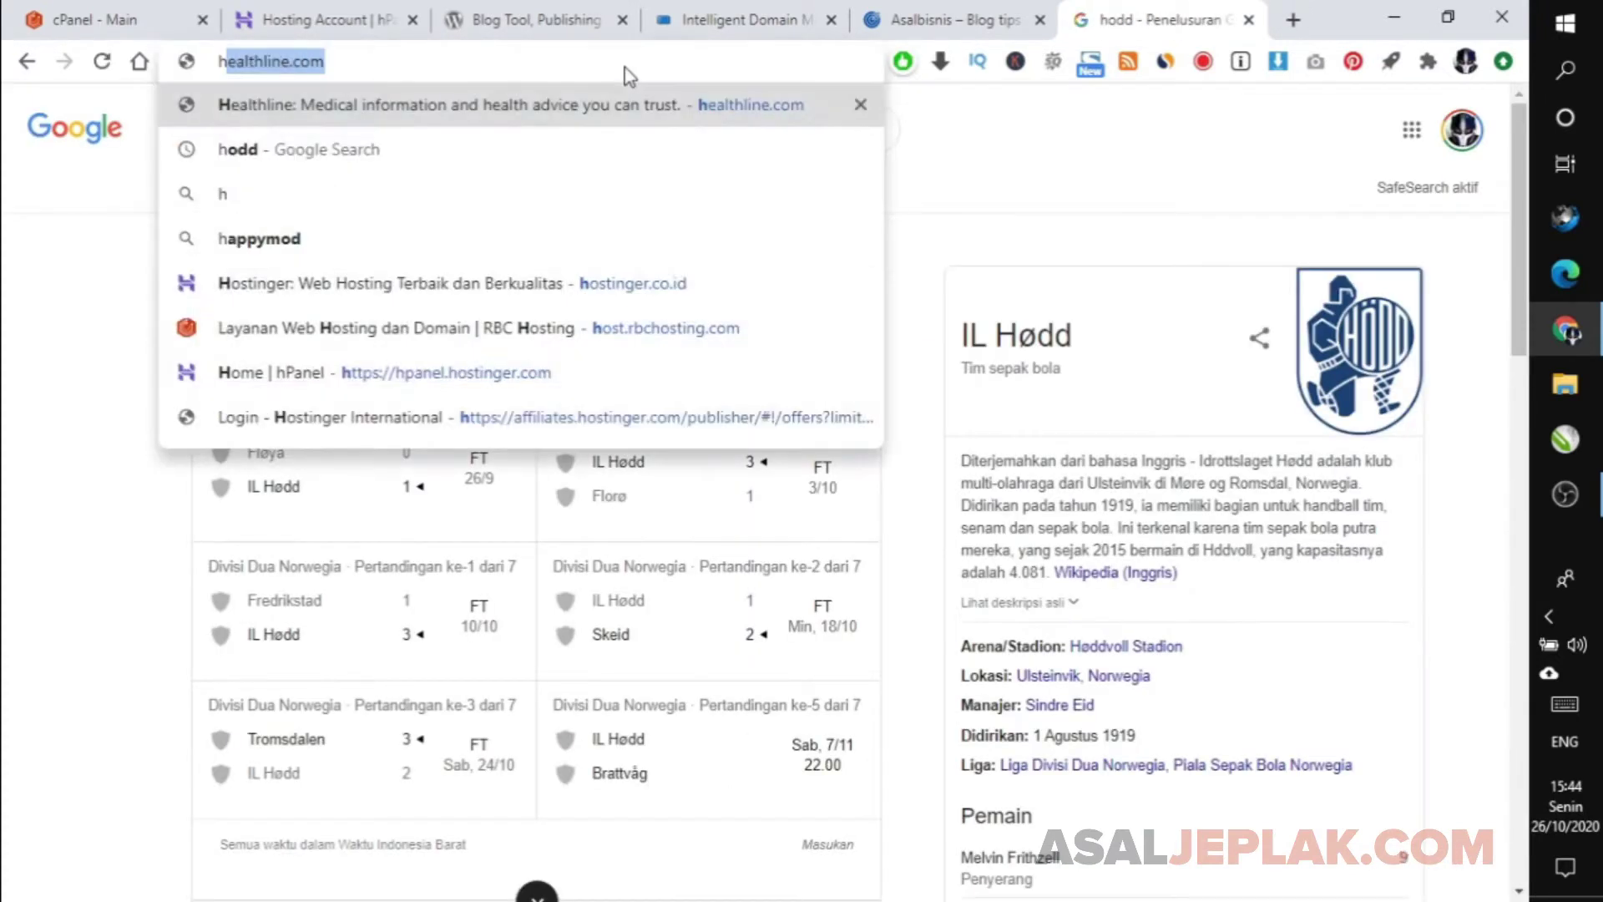
text(ost)
key(Return)
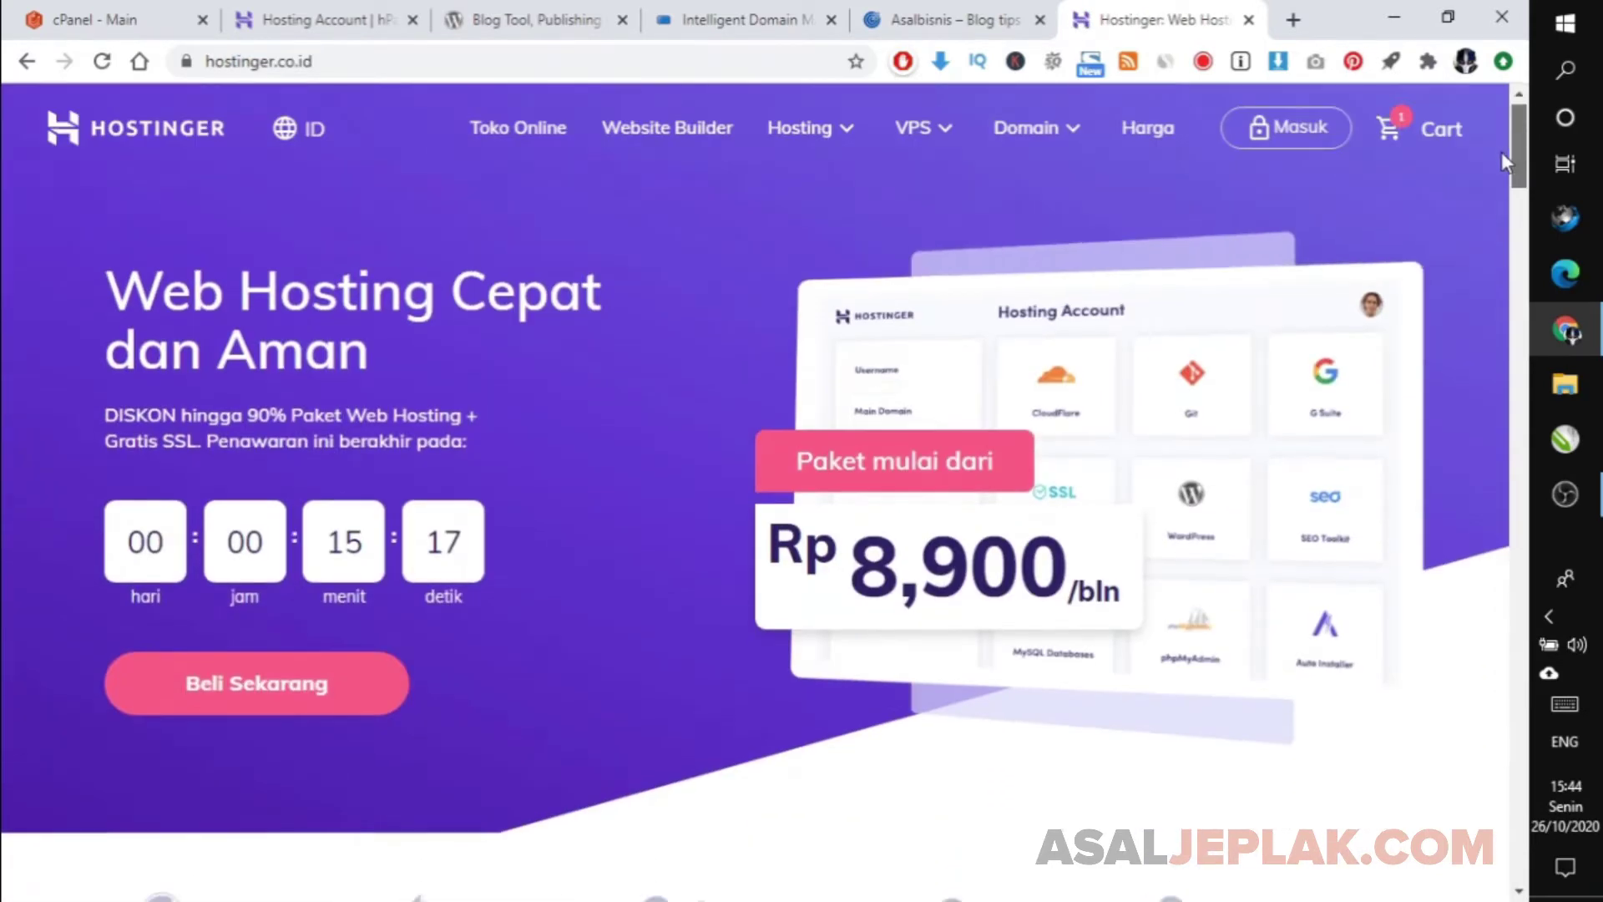
drag(1503, 154, 1536, 275)
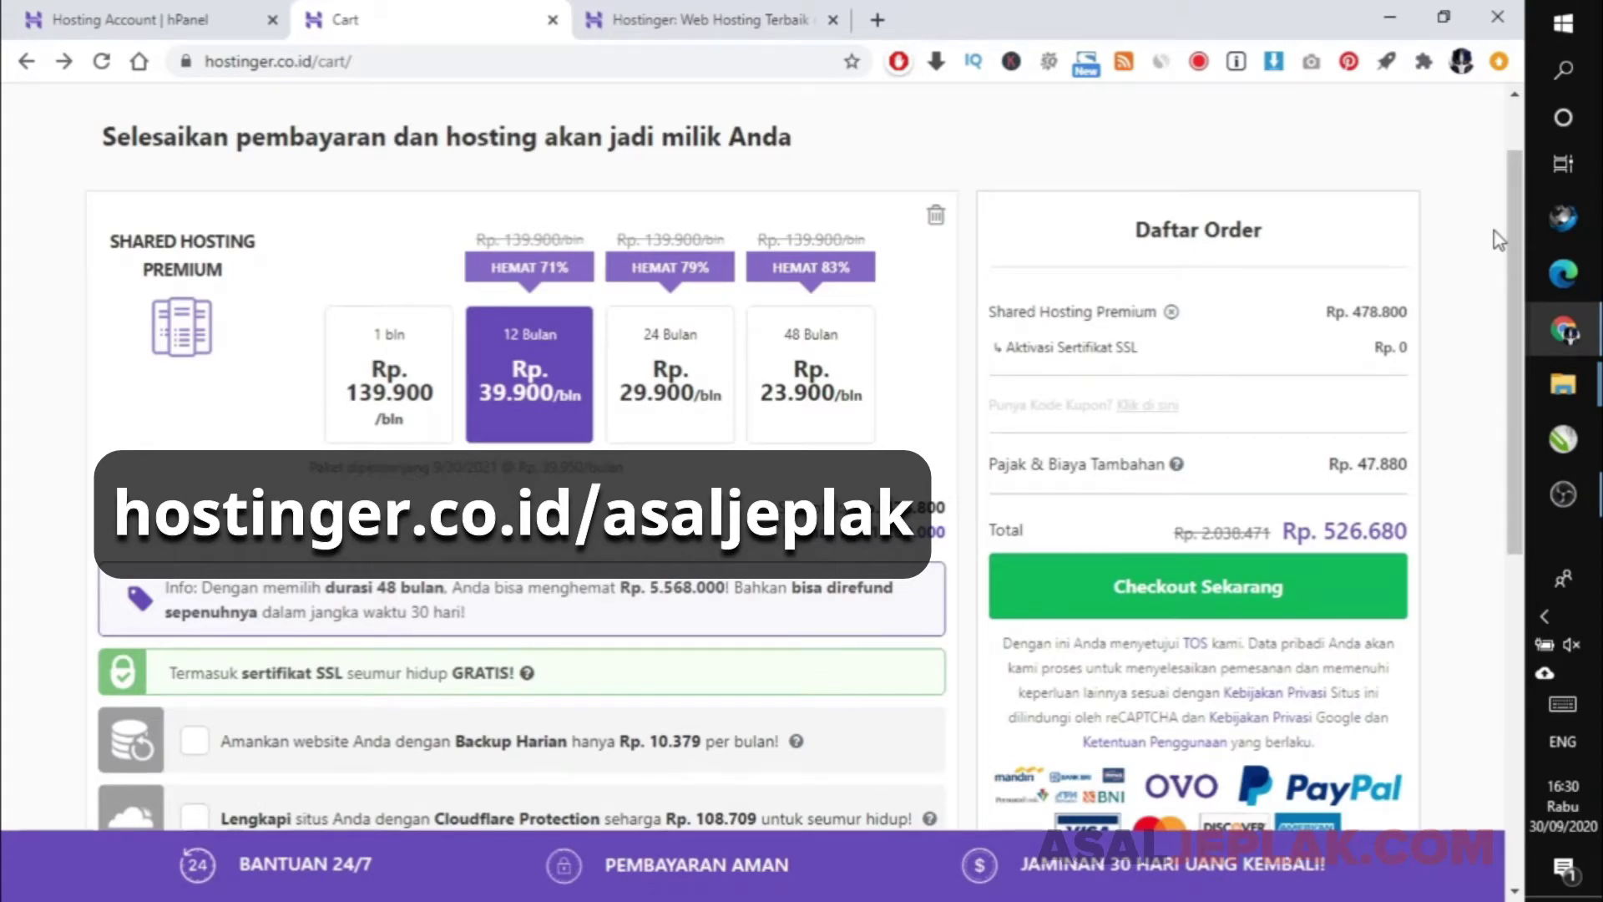
Apply coupon code ASALJEPLAK to the Shared Hosting Premium 12-month order.
click(1129, 406)
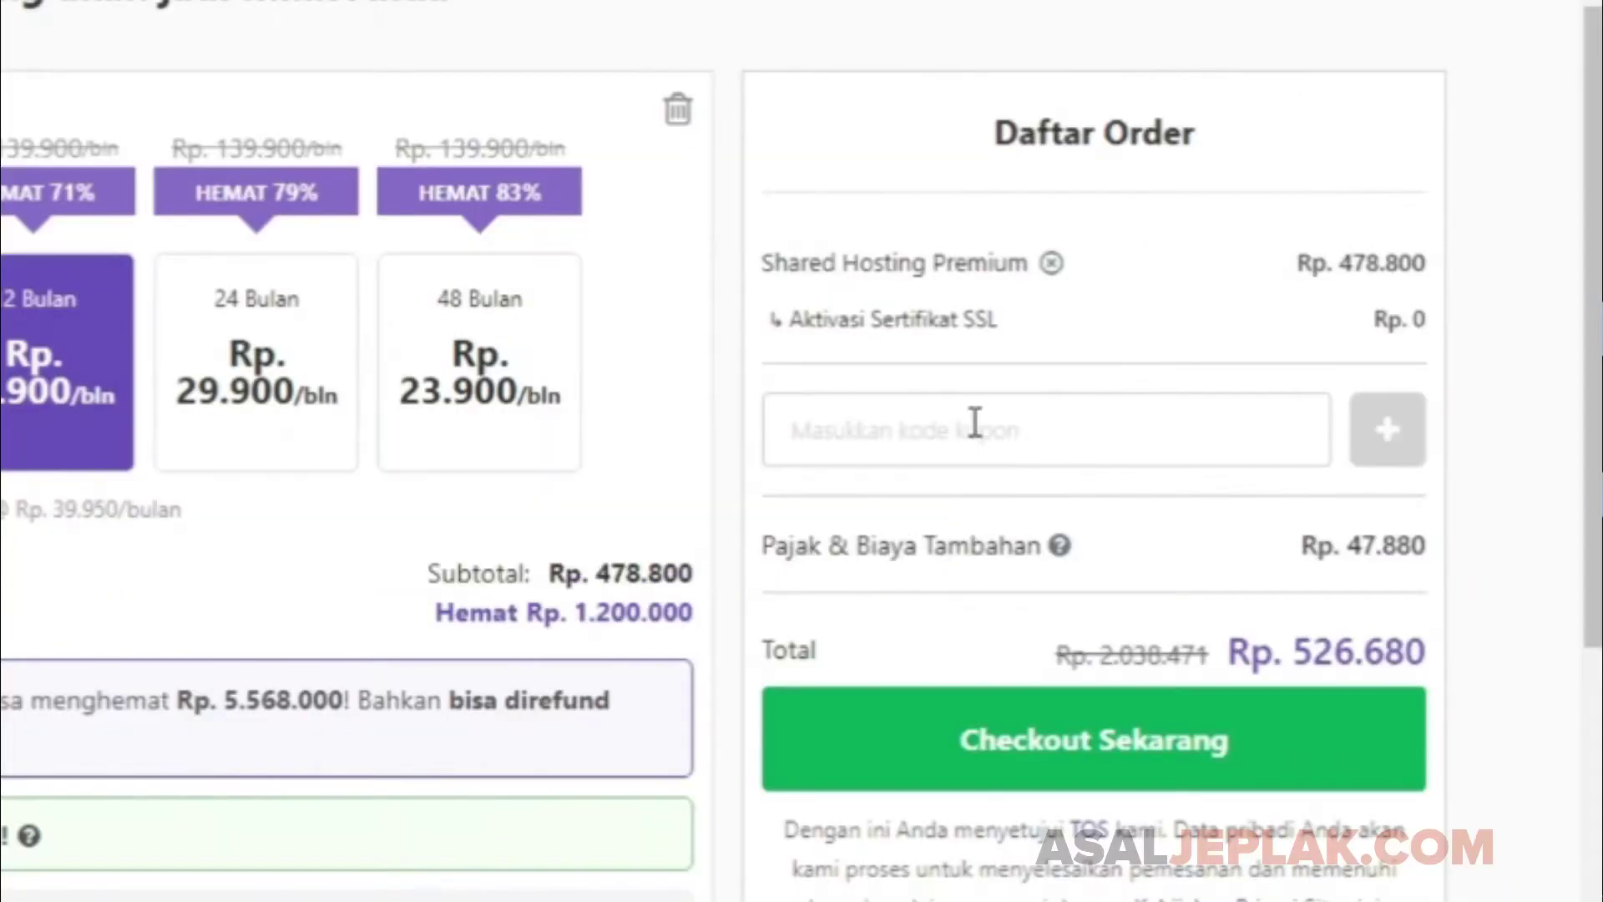
text(AS)
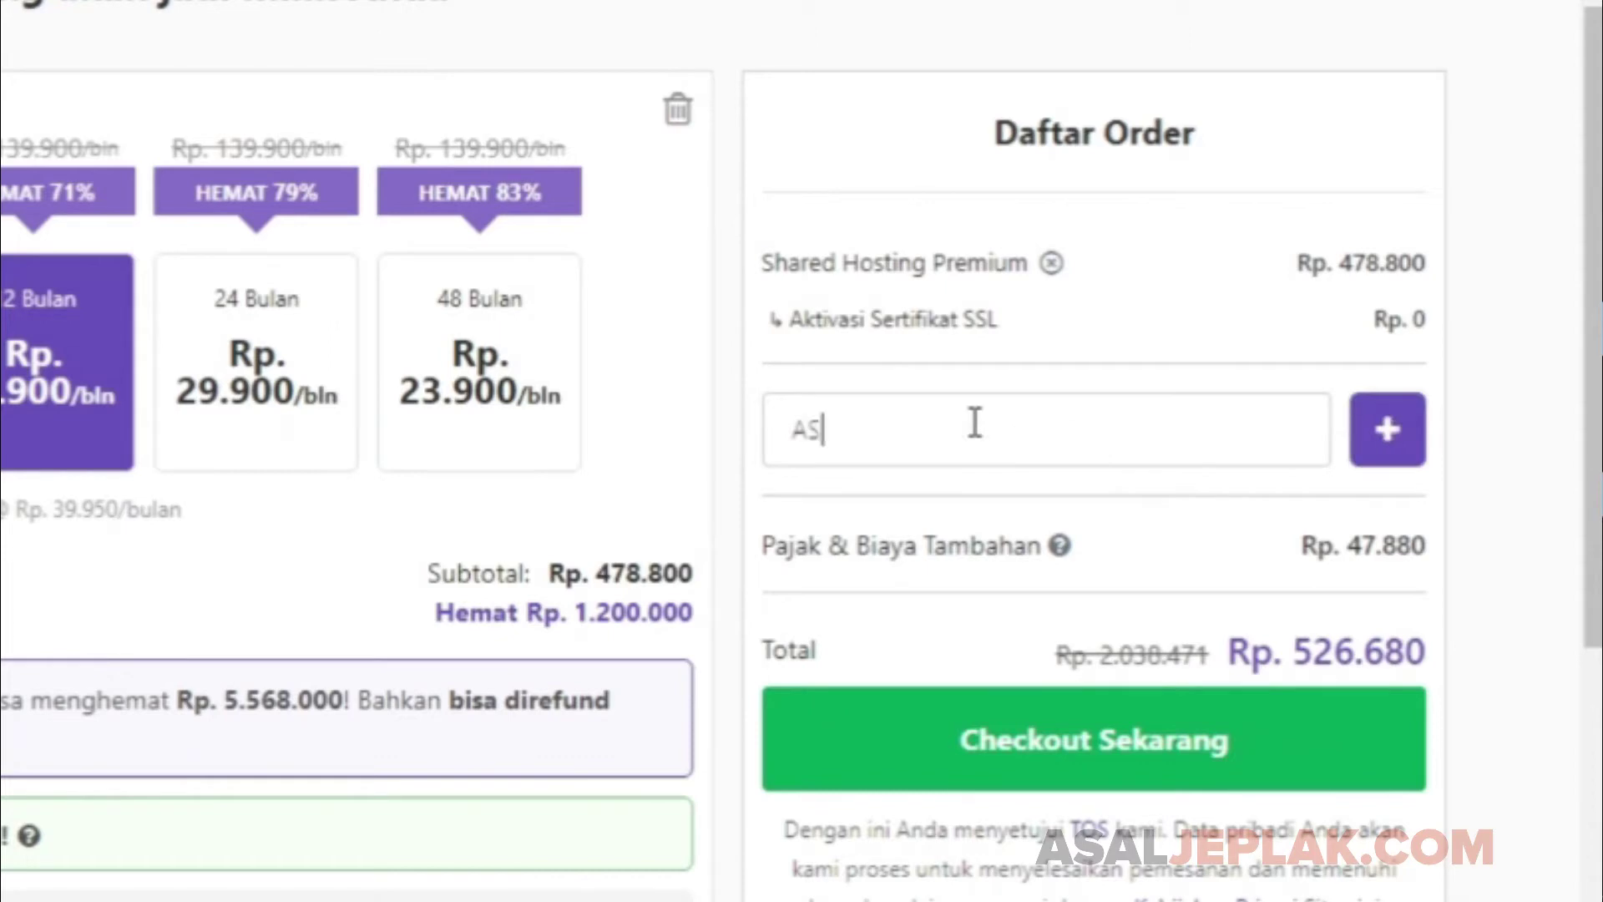
text(ALJEPLAK)
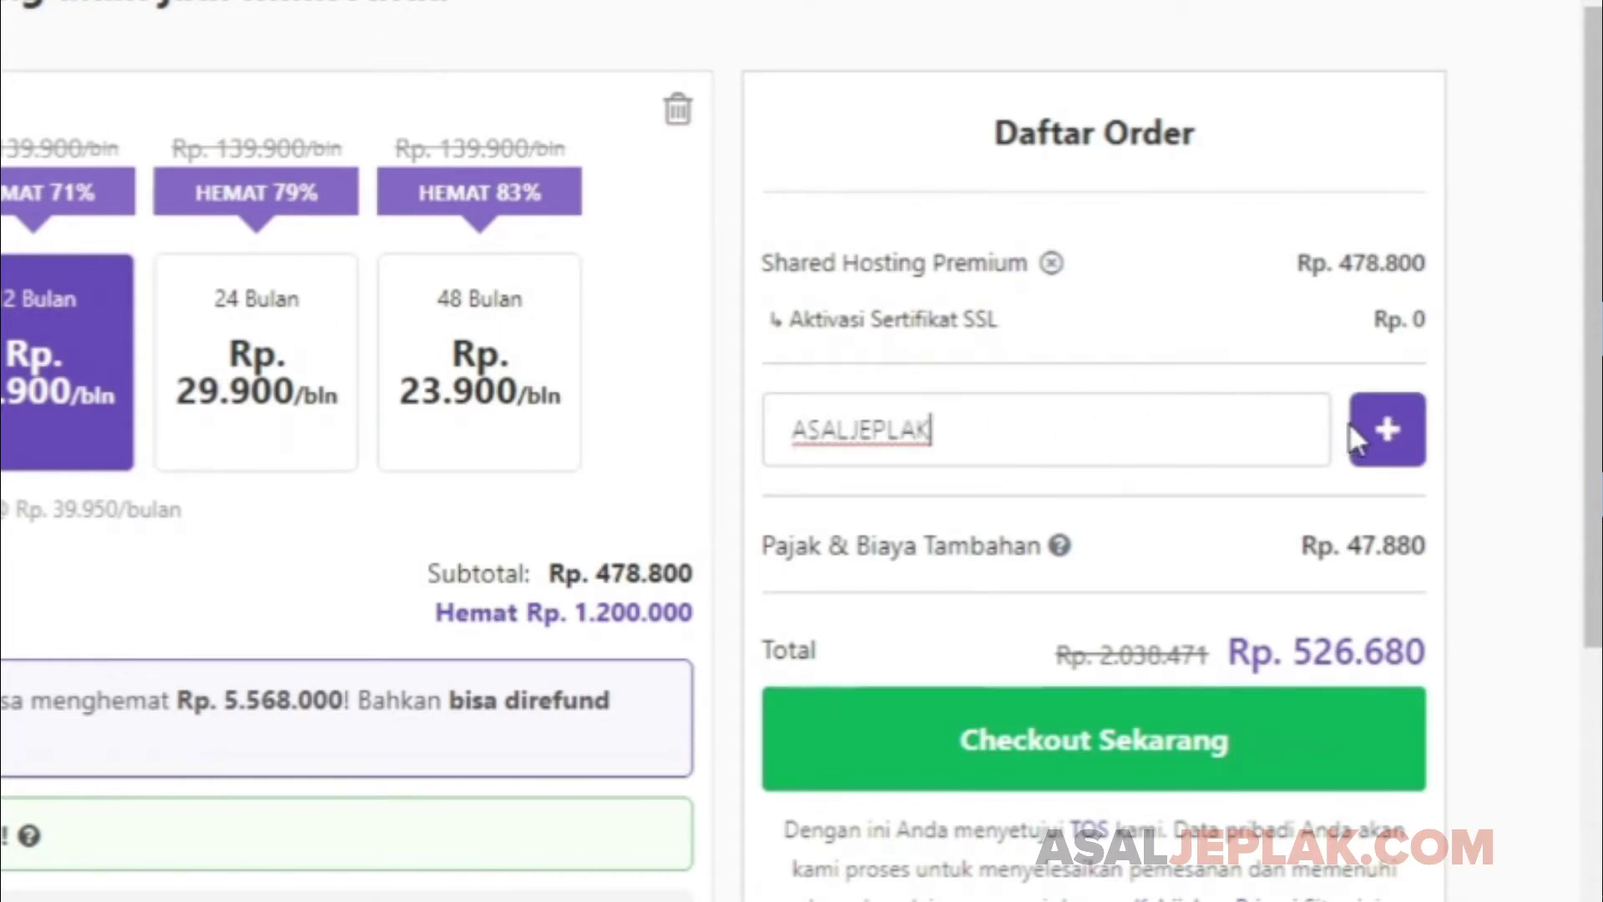
click(1381, 434)
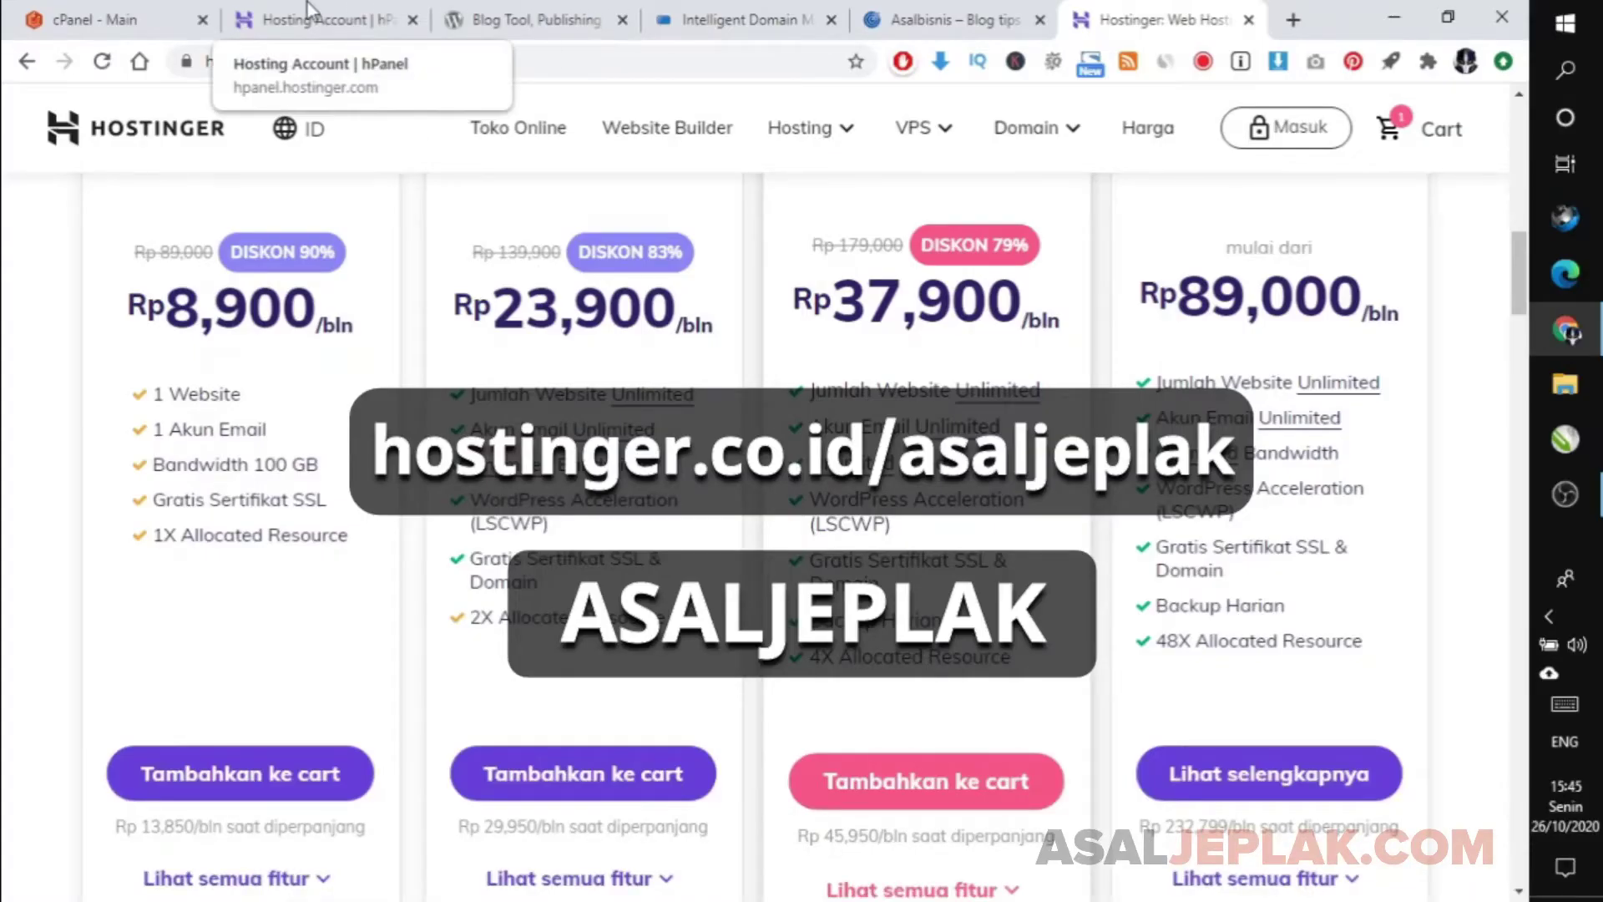
Check the hPanel and old cPanel tabs, then view the live asalbisnis.my.id site.
click(309, 7)
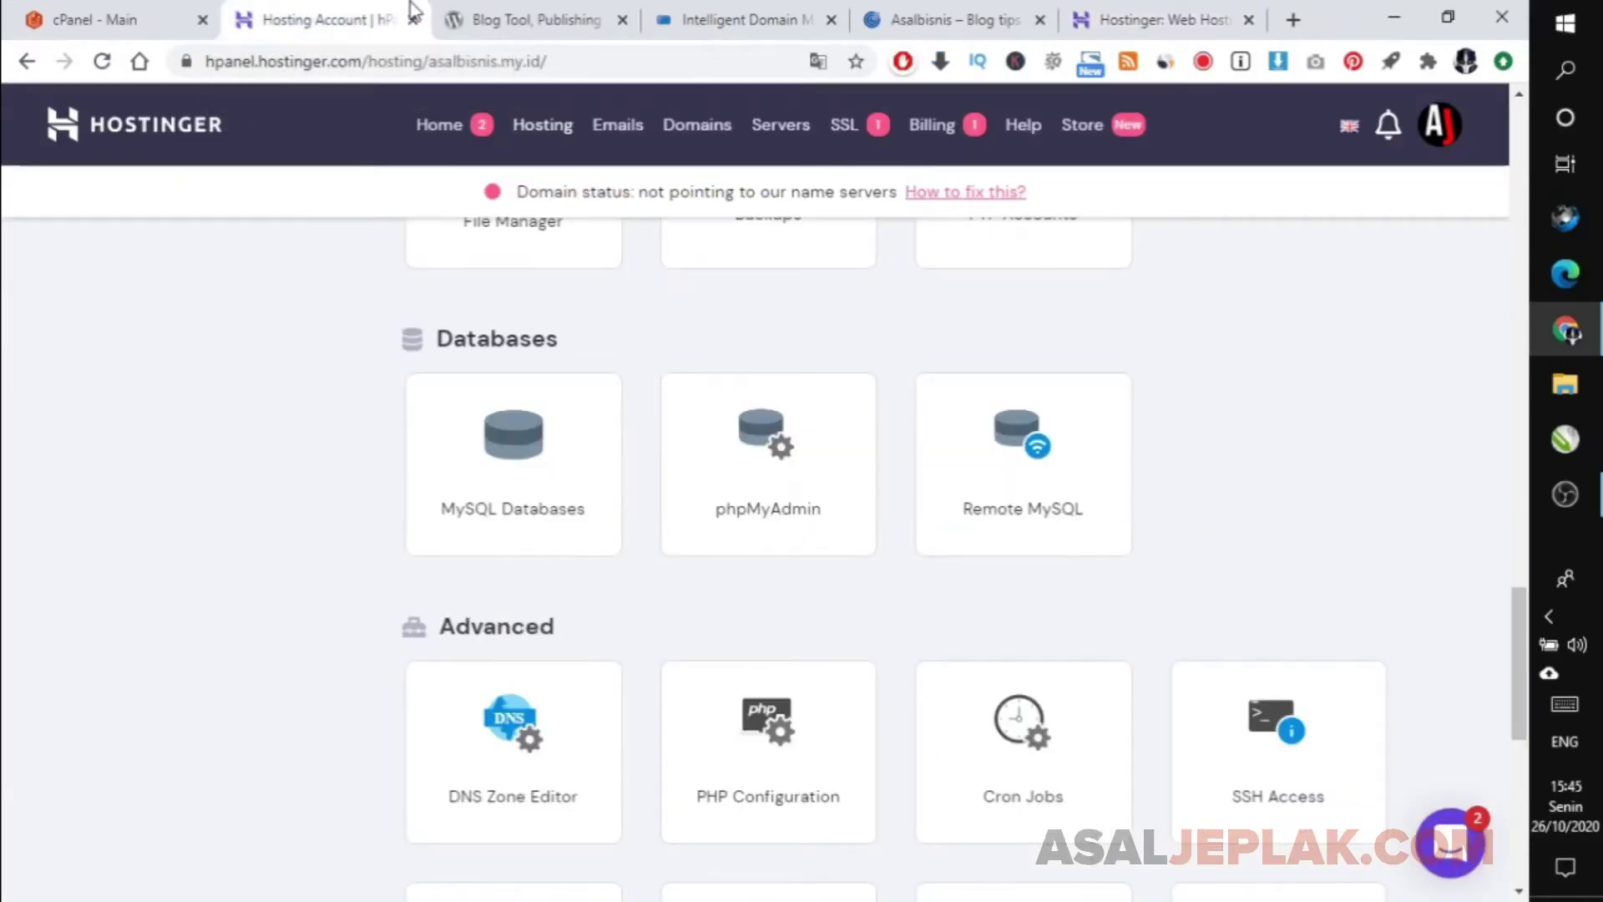
click(177, 10)
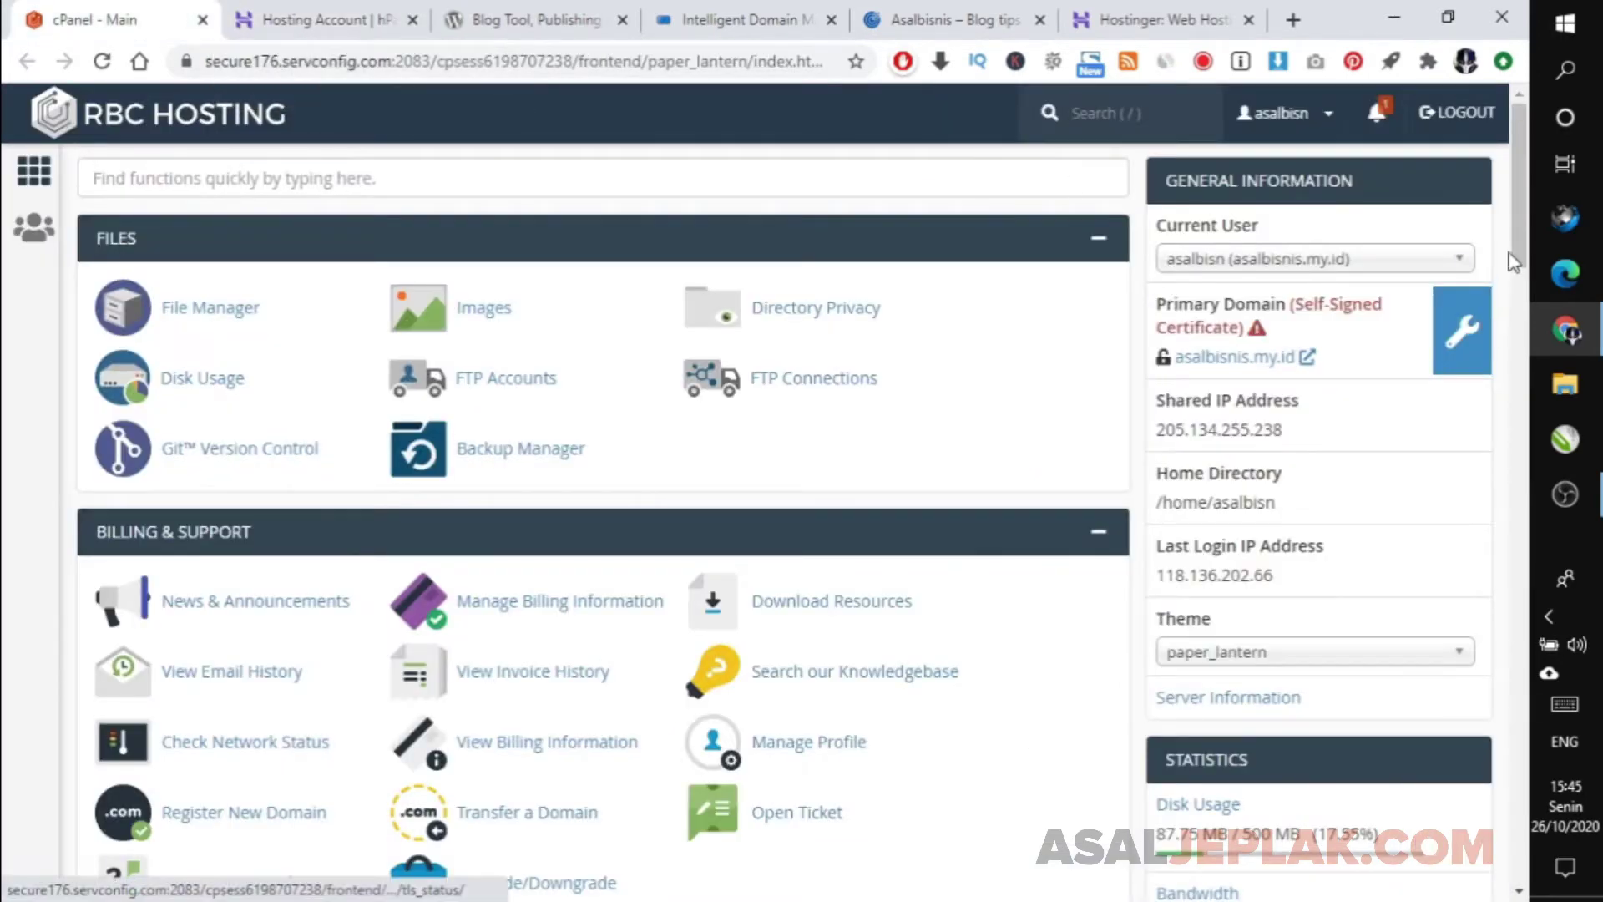
scroll(1527, 249, down, 2)
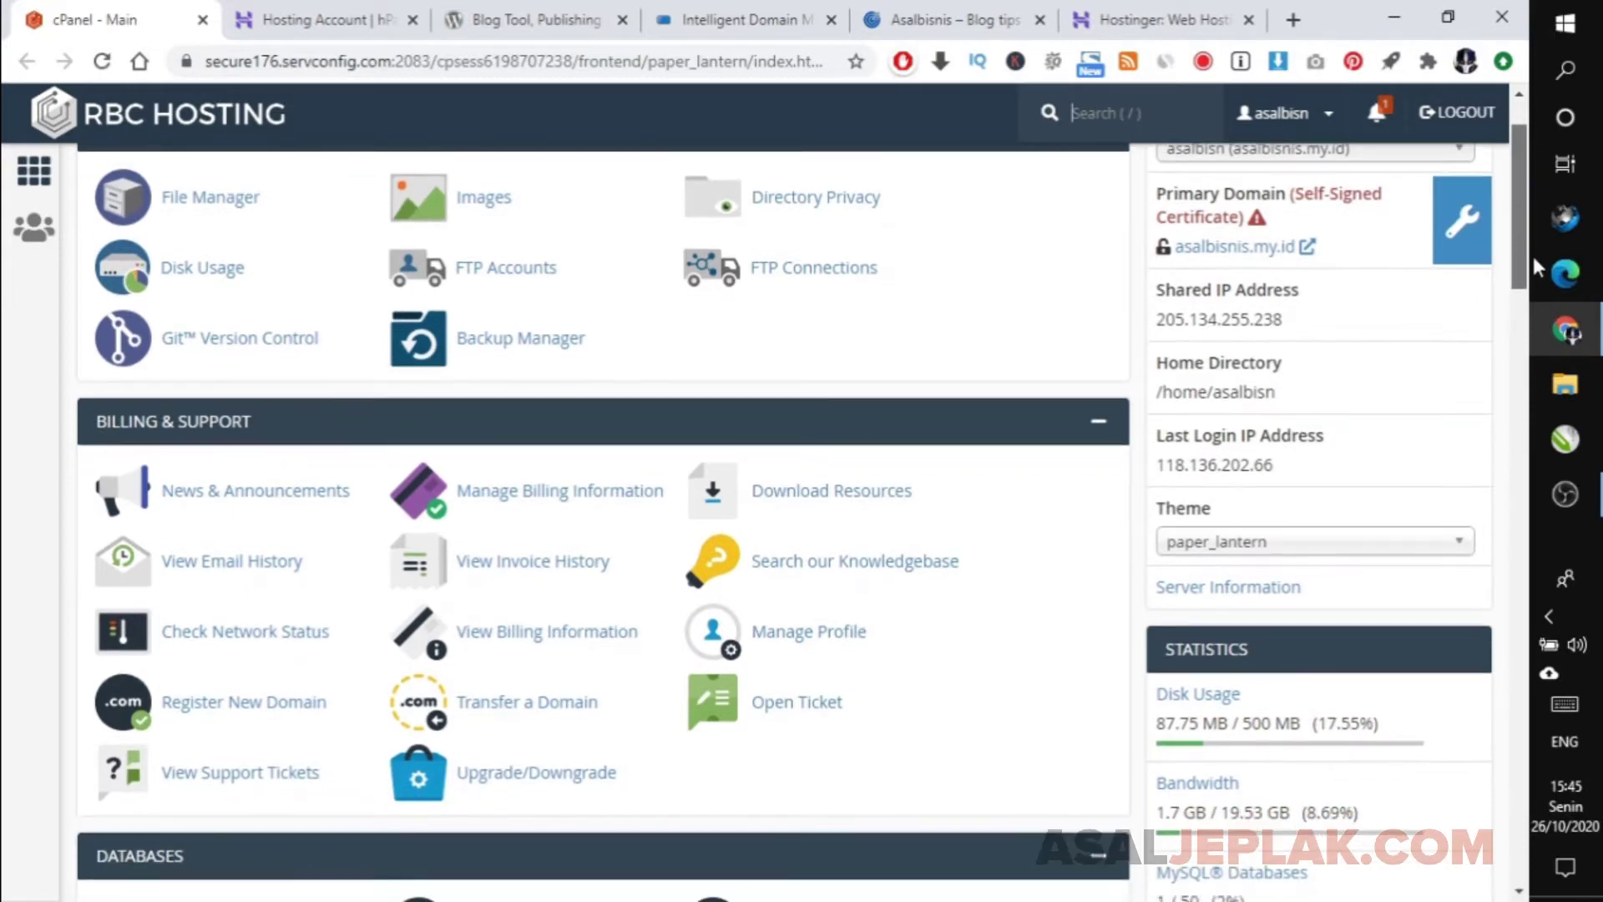
scroll(1531, 250, up, 2)
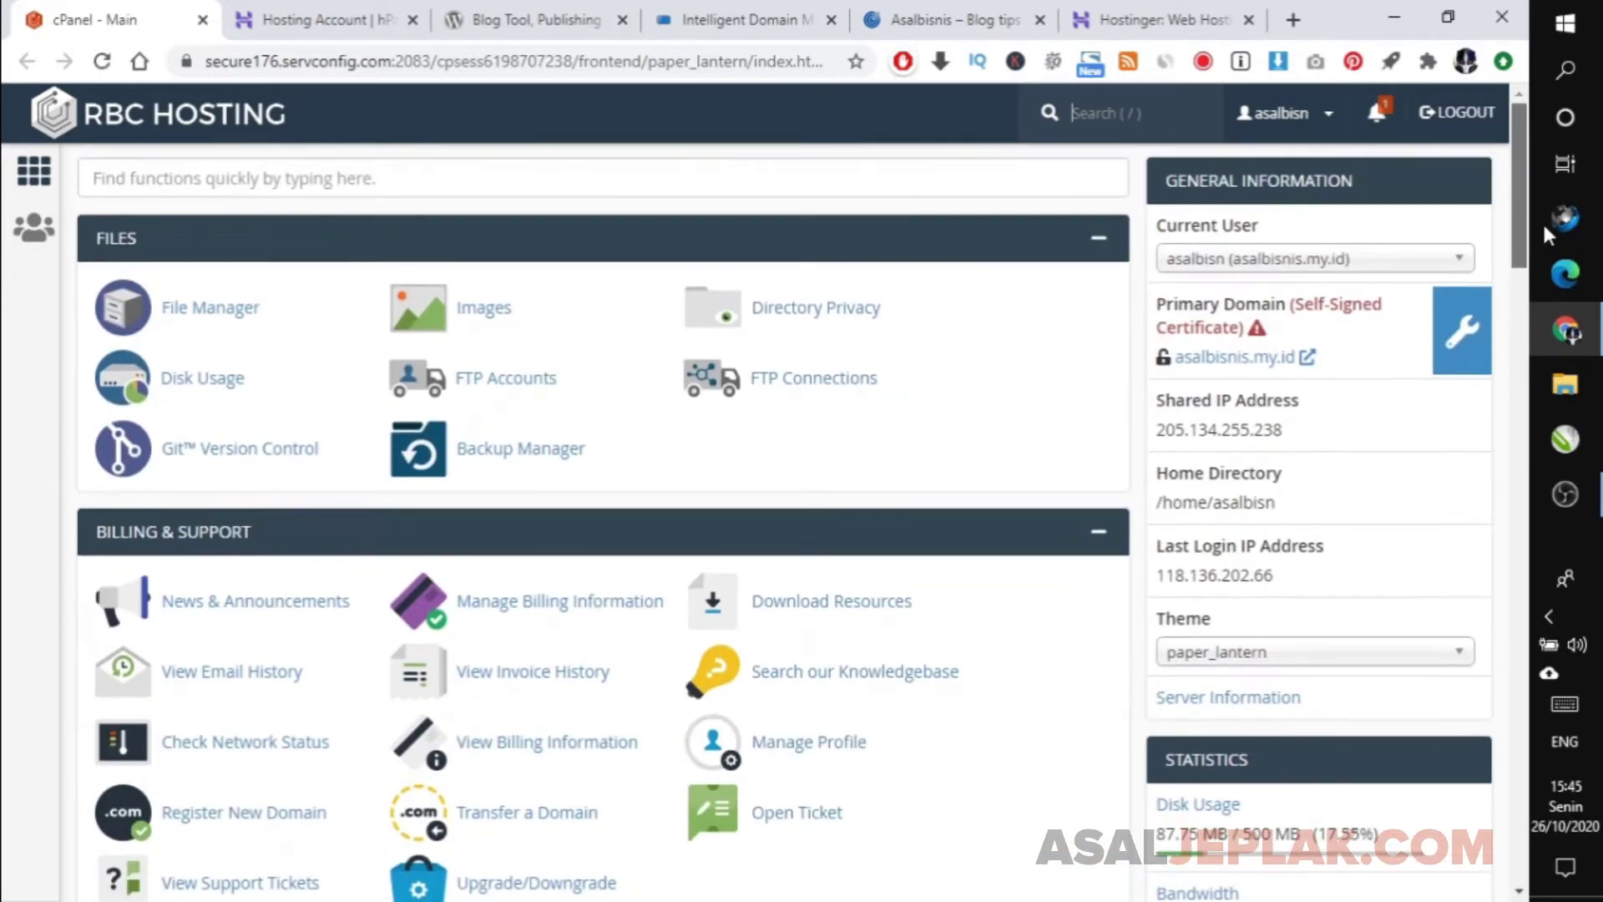
click(1029, 7)
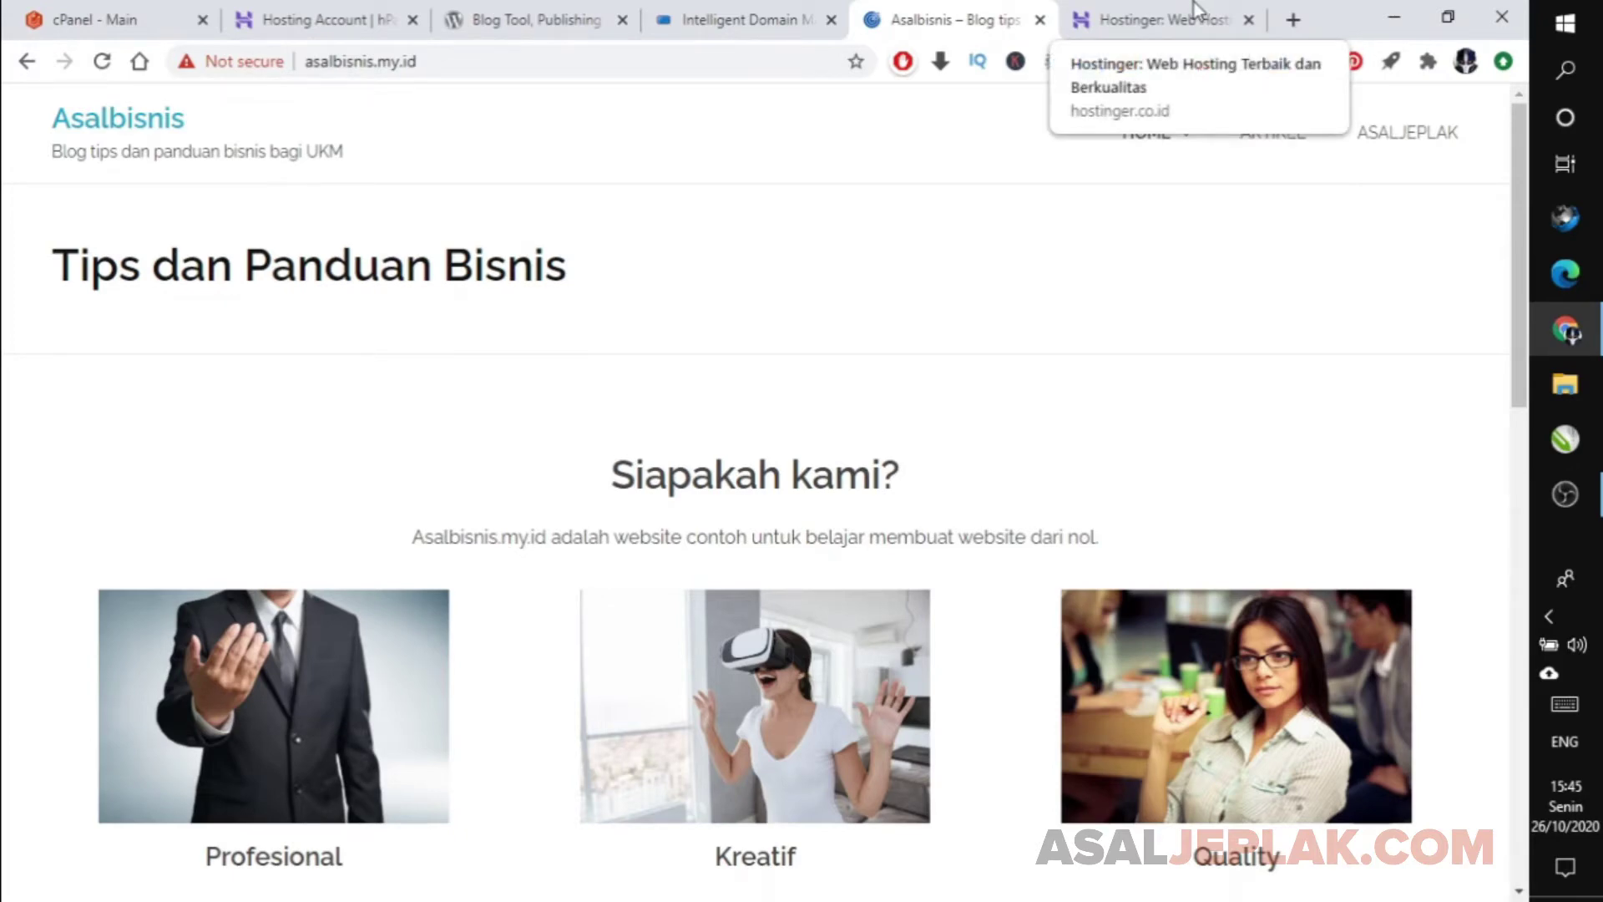
Go to the RBC Hosting domain page showing nameservers ns1.ssrhosting.com and ns2.ssrhosting.com.
click(341, 12)
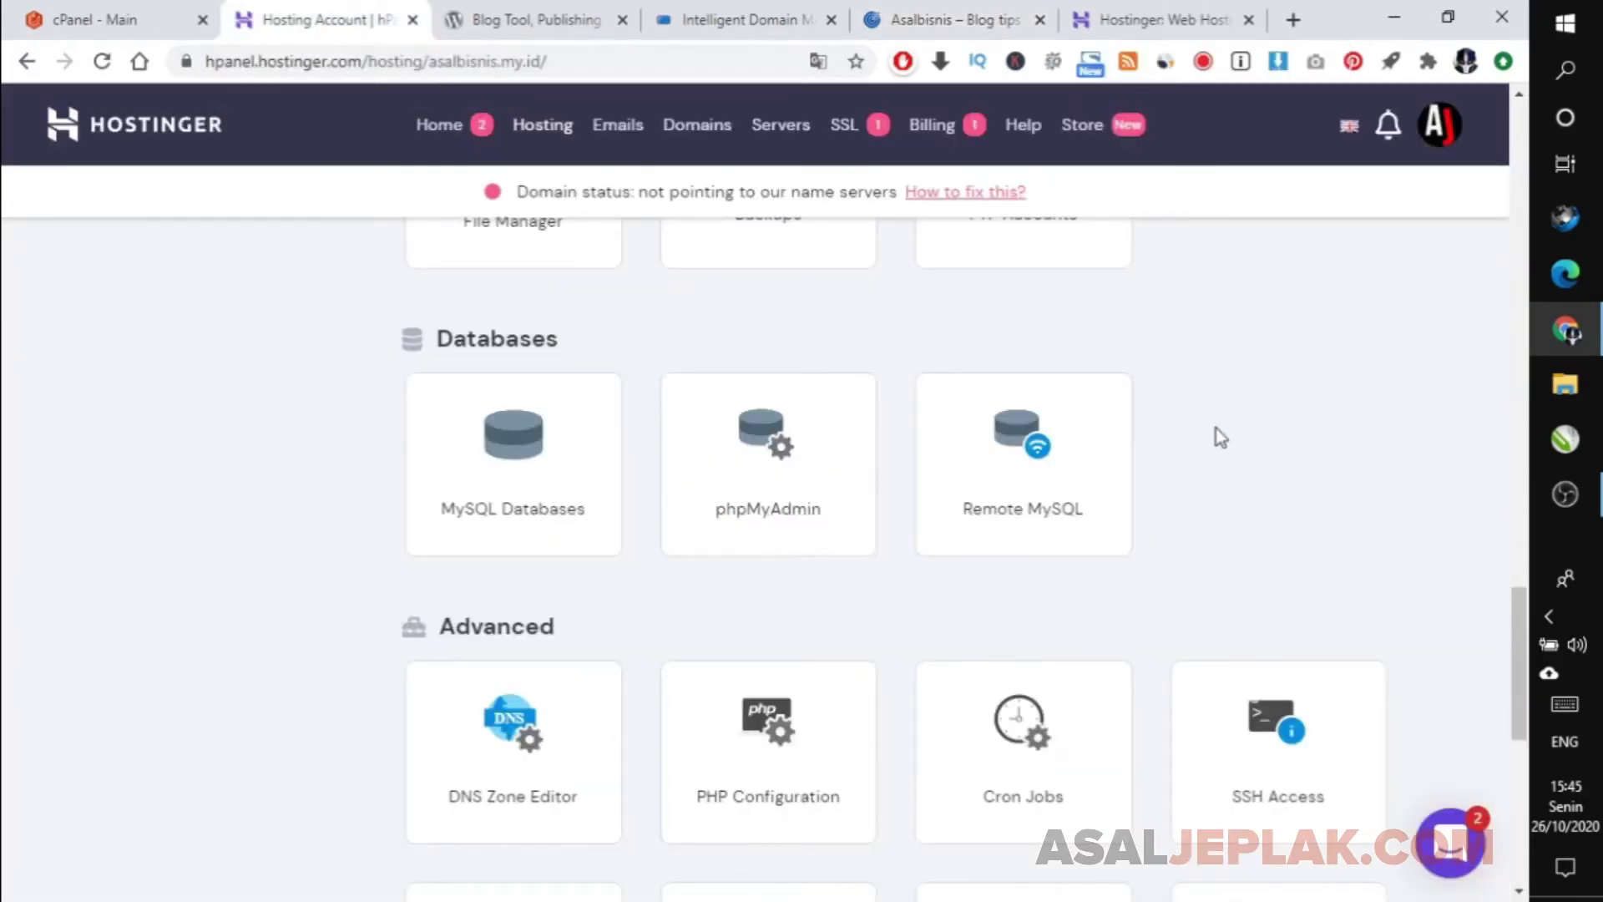
click(100, 12)
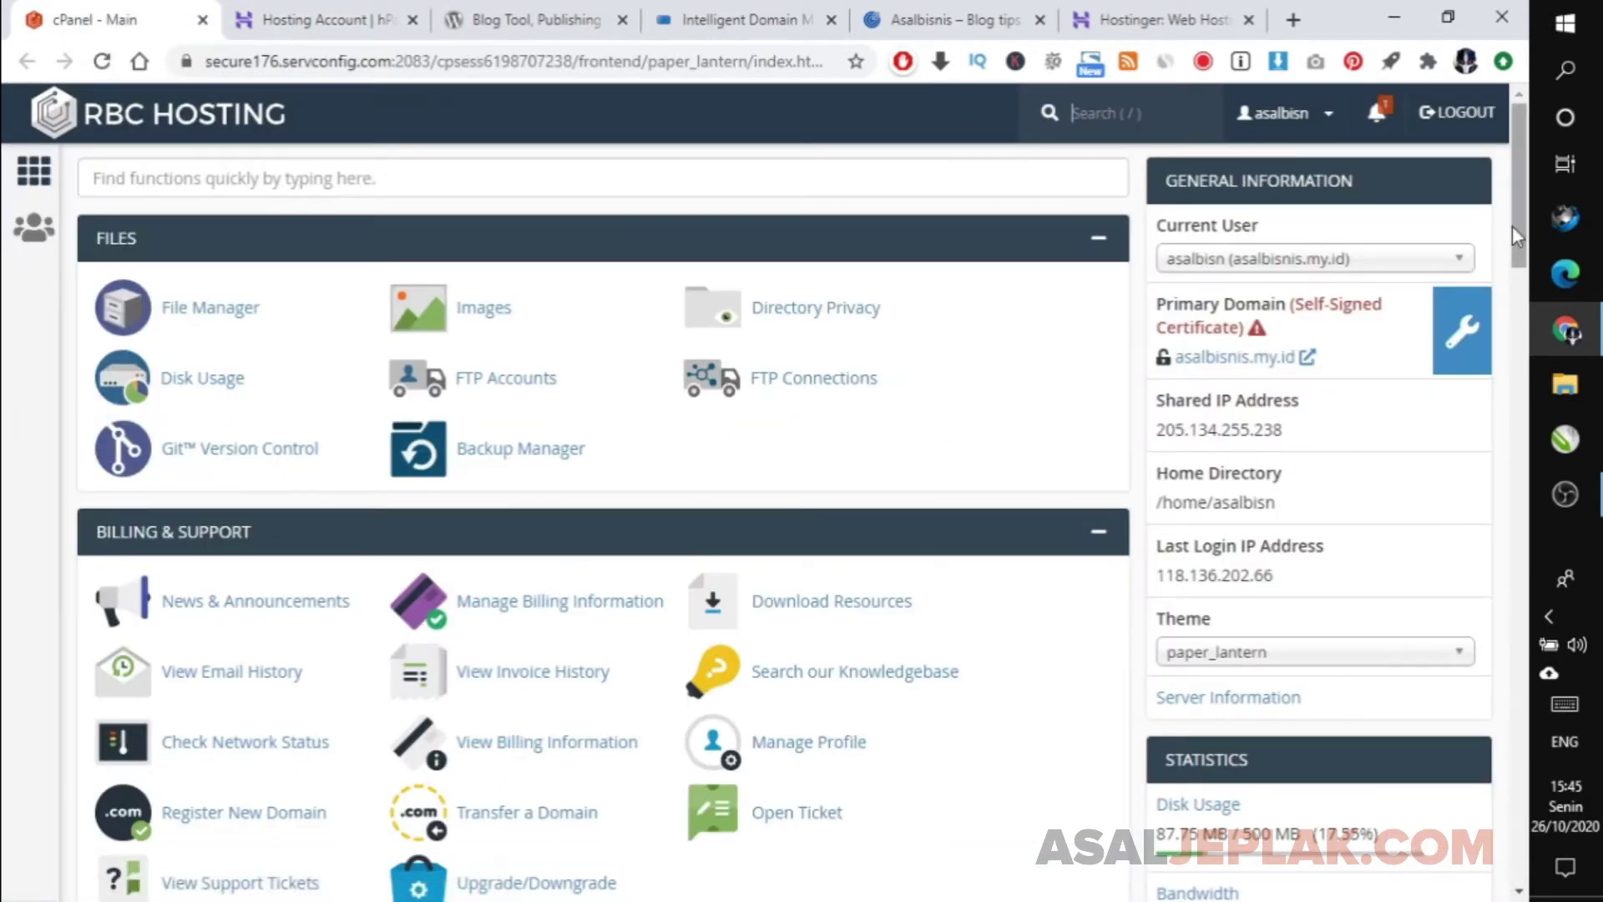
drag(1514, 225, 1522, 248)
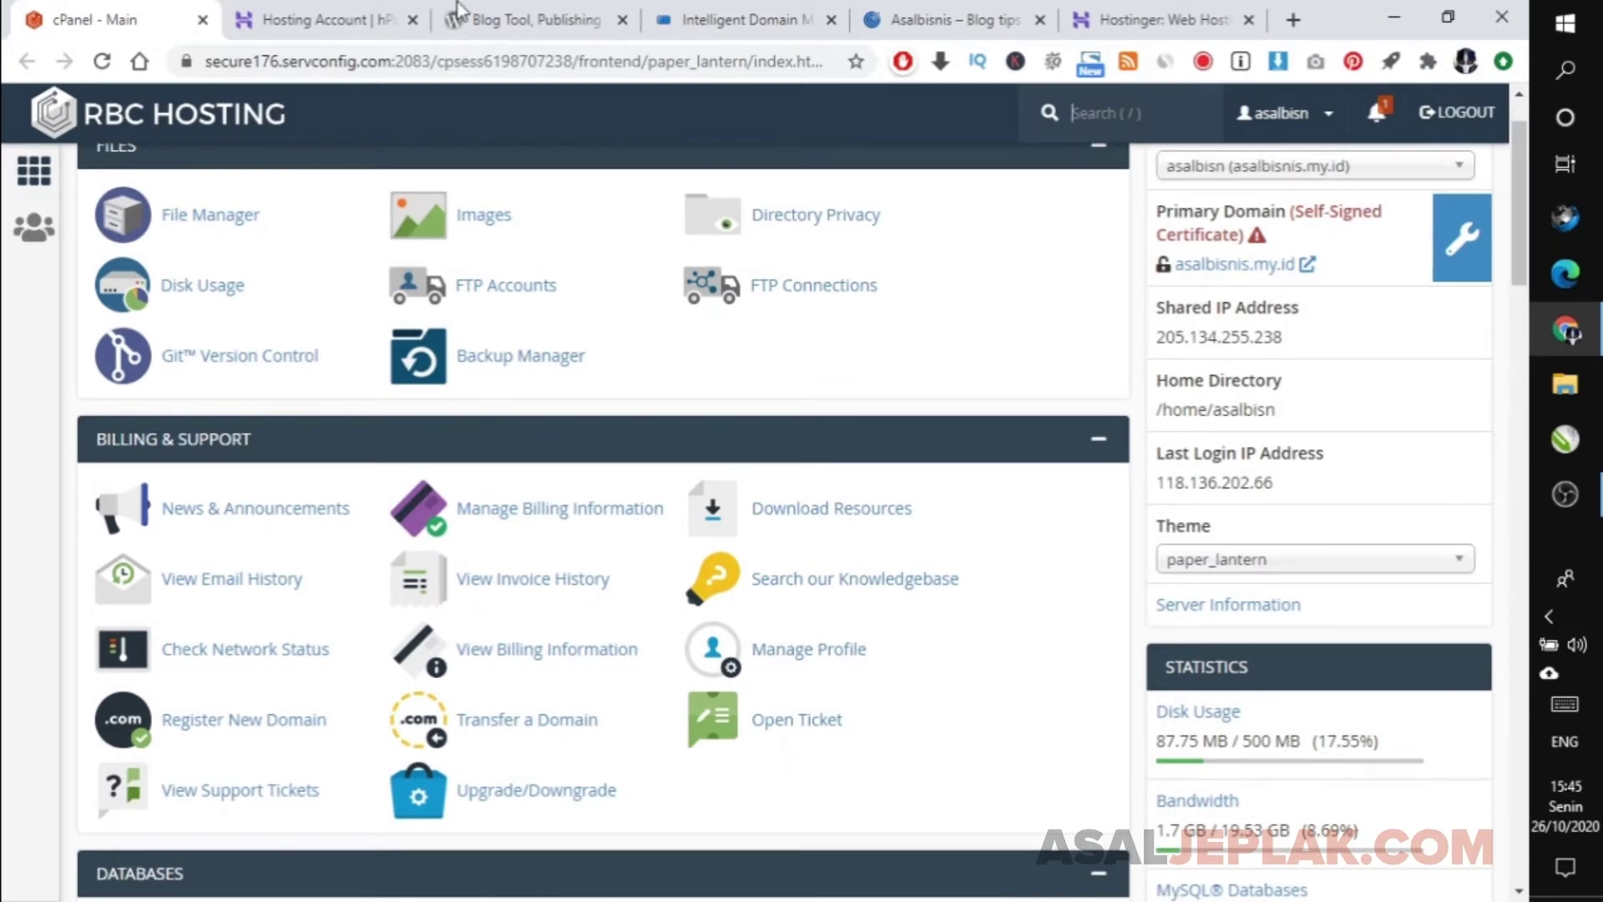
click(372, 12)
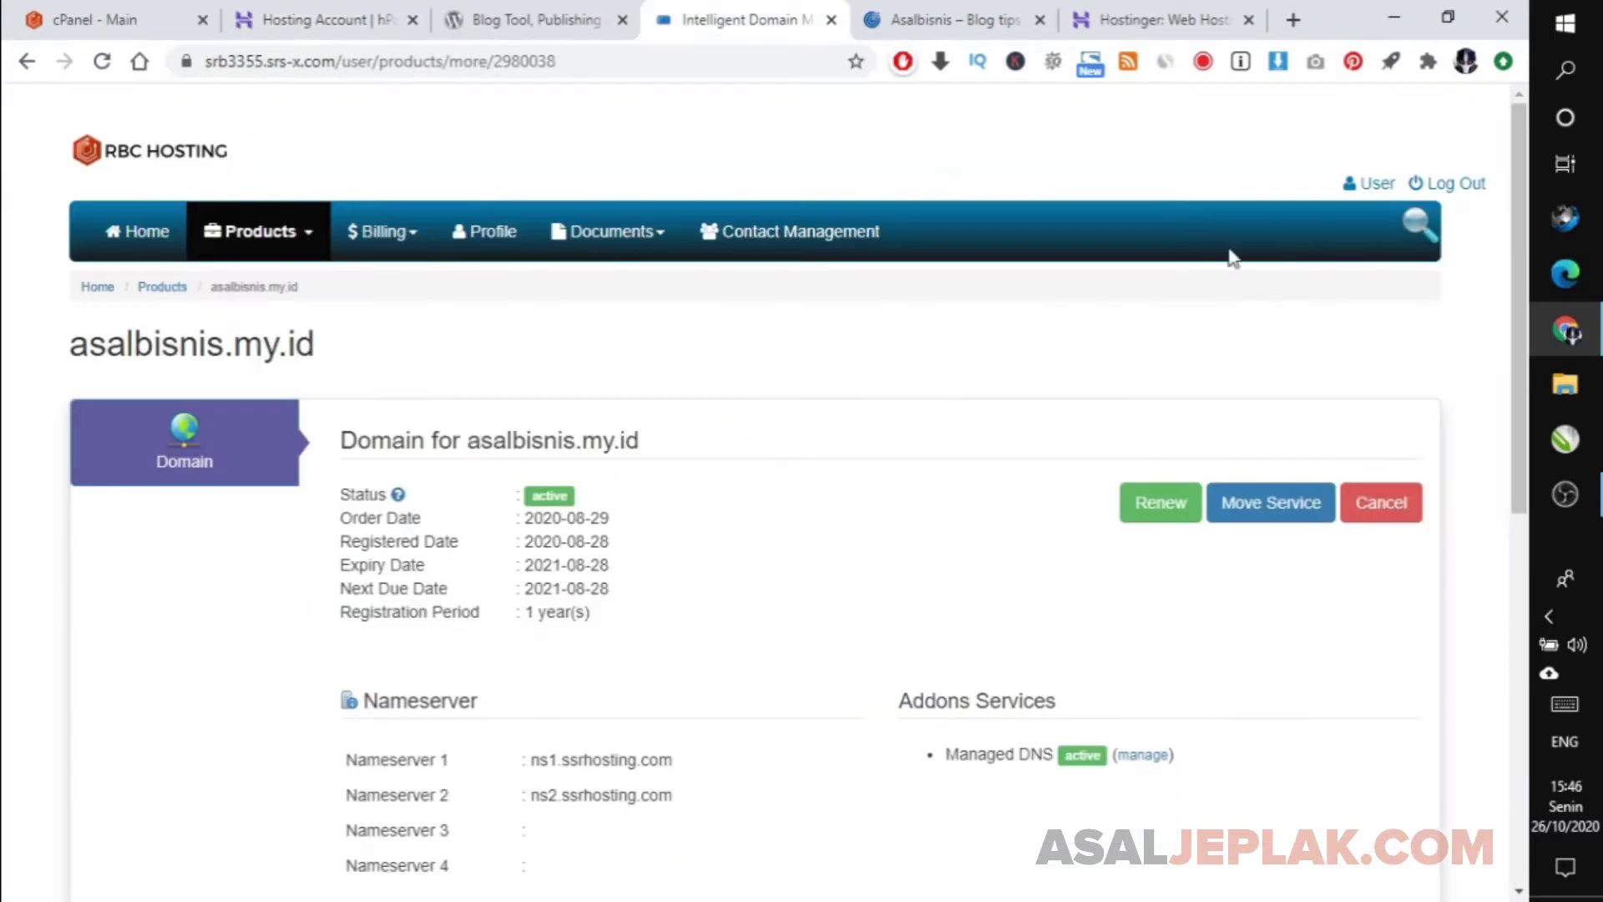
Return to hPanel's asalbisnis.my.id hosting page, which flags the nameservers as not pointing to Hostinger.
click(374, 7)
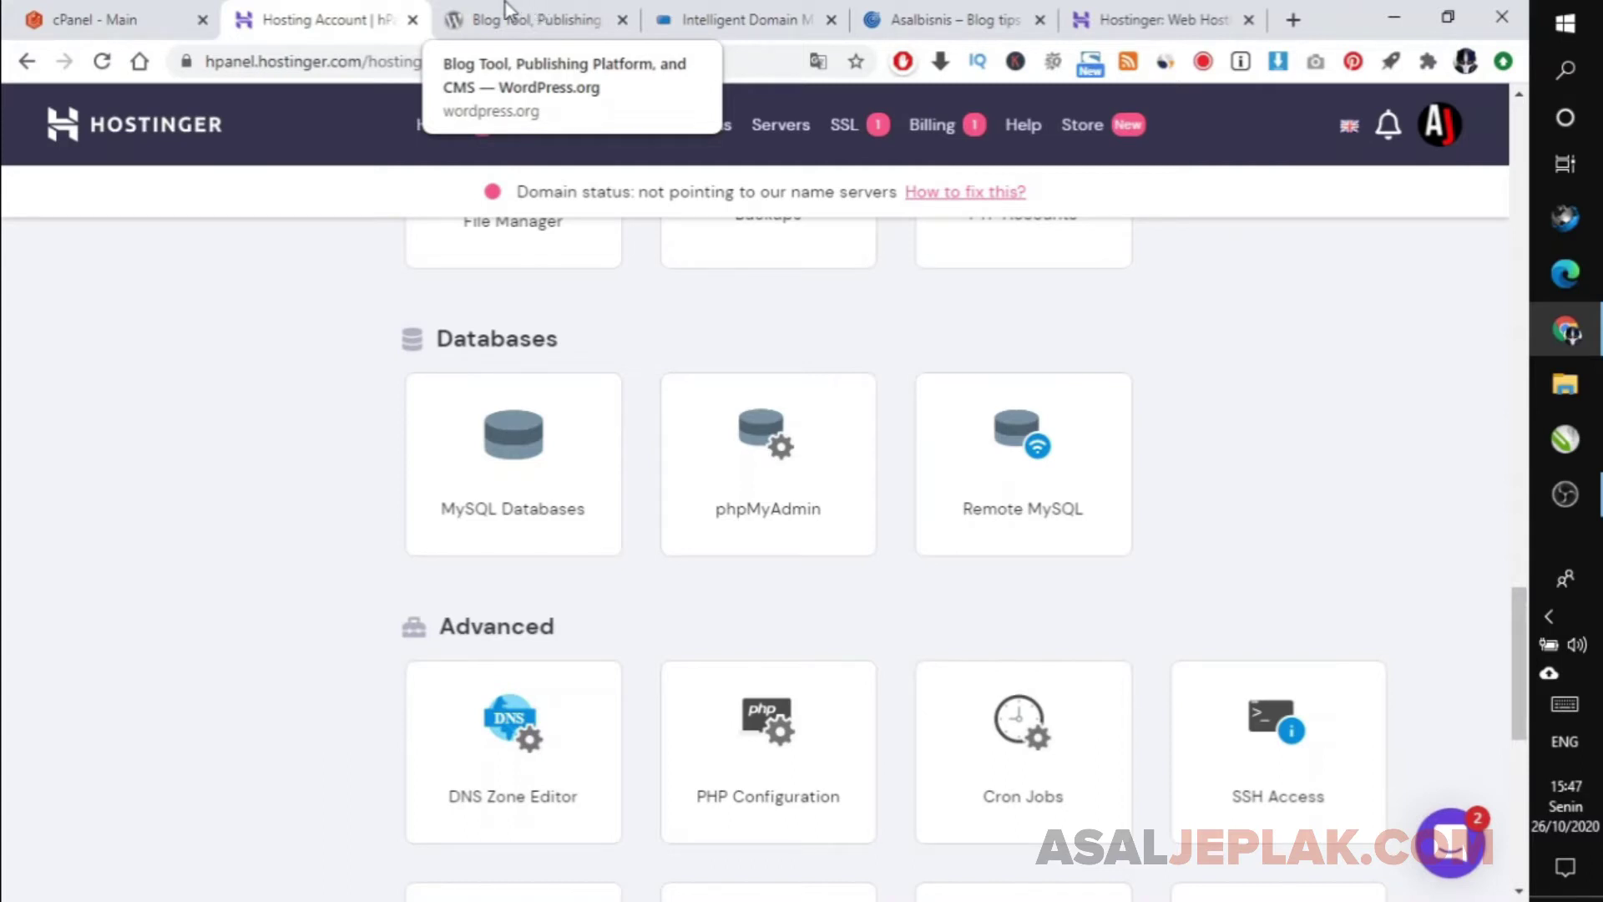
On the old cPanel home page, launch File Manager from the Files section.
click(120, 10)
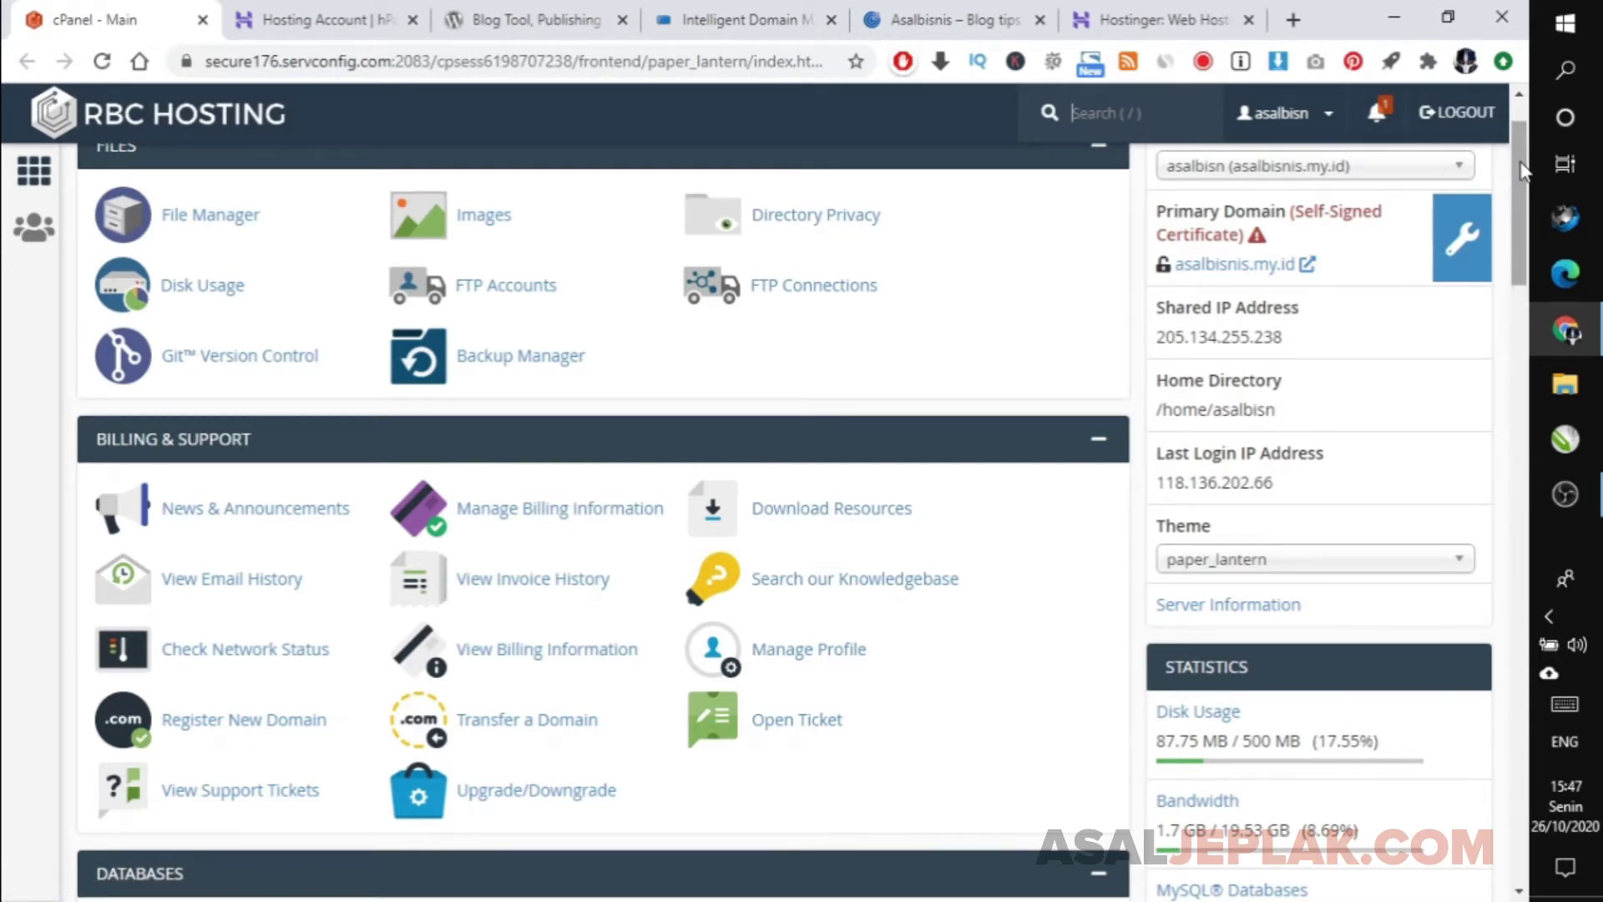
scroll(1519, 153, up, 1)
scroll(1520, 150, down, 1)
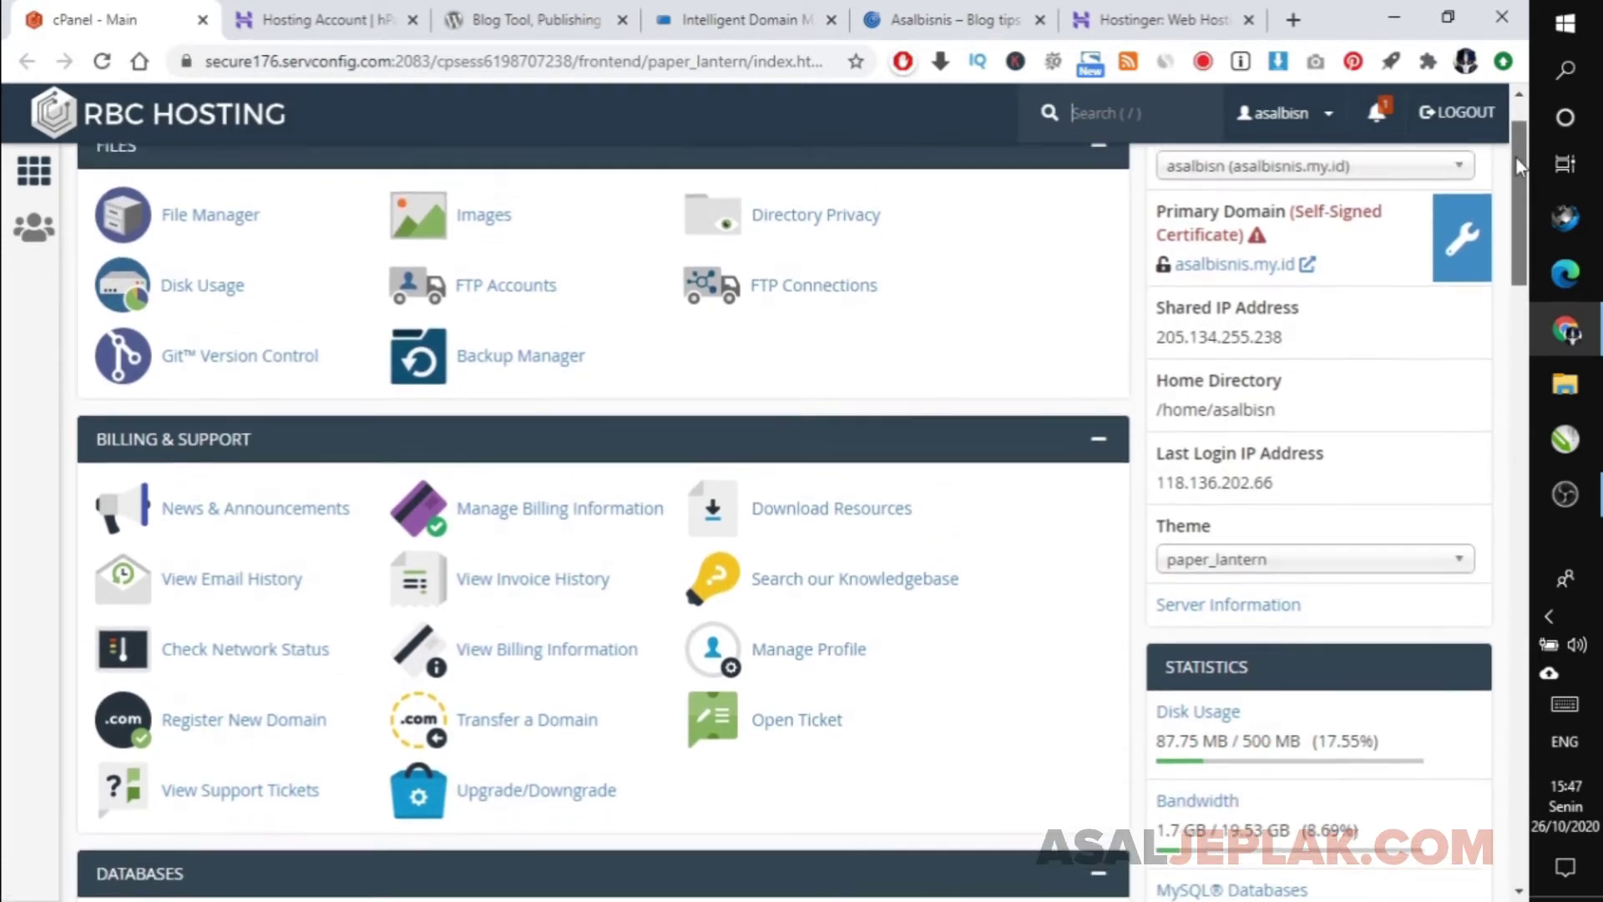
scroll(1516, 157, up, 1)
mouse_move(1511, 158)
mouse_down()
mouse_move(1511, 247)
mouse_move(1509, 126)
mouse_up()
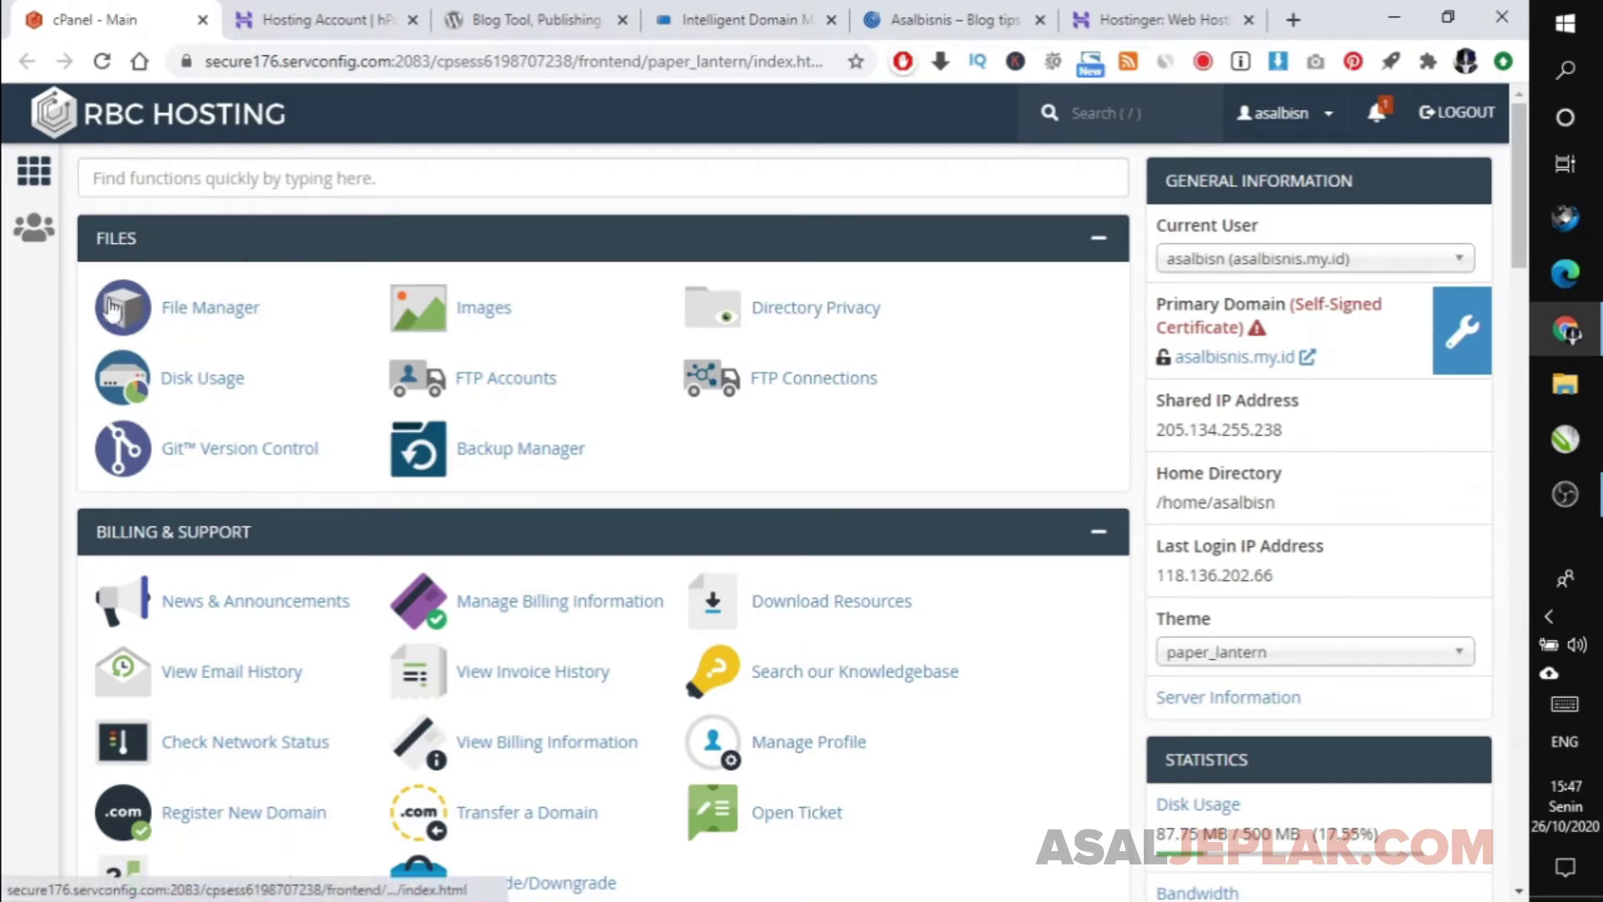
click(191, 306)
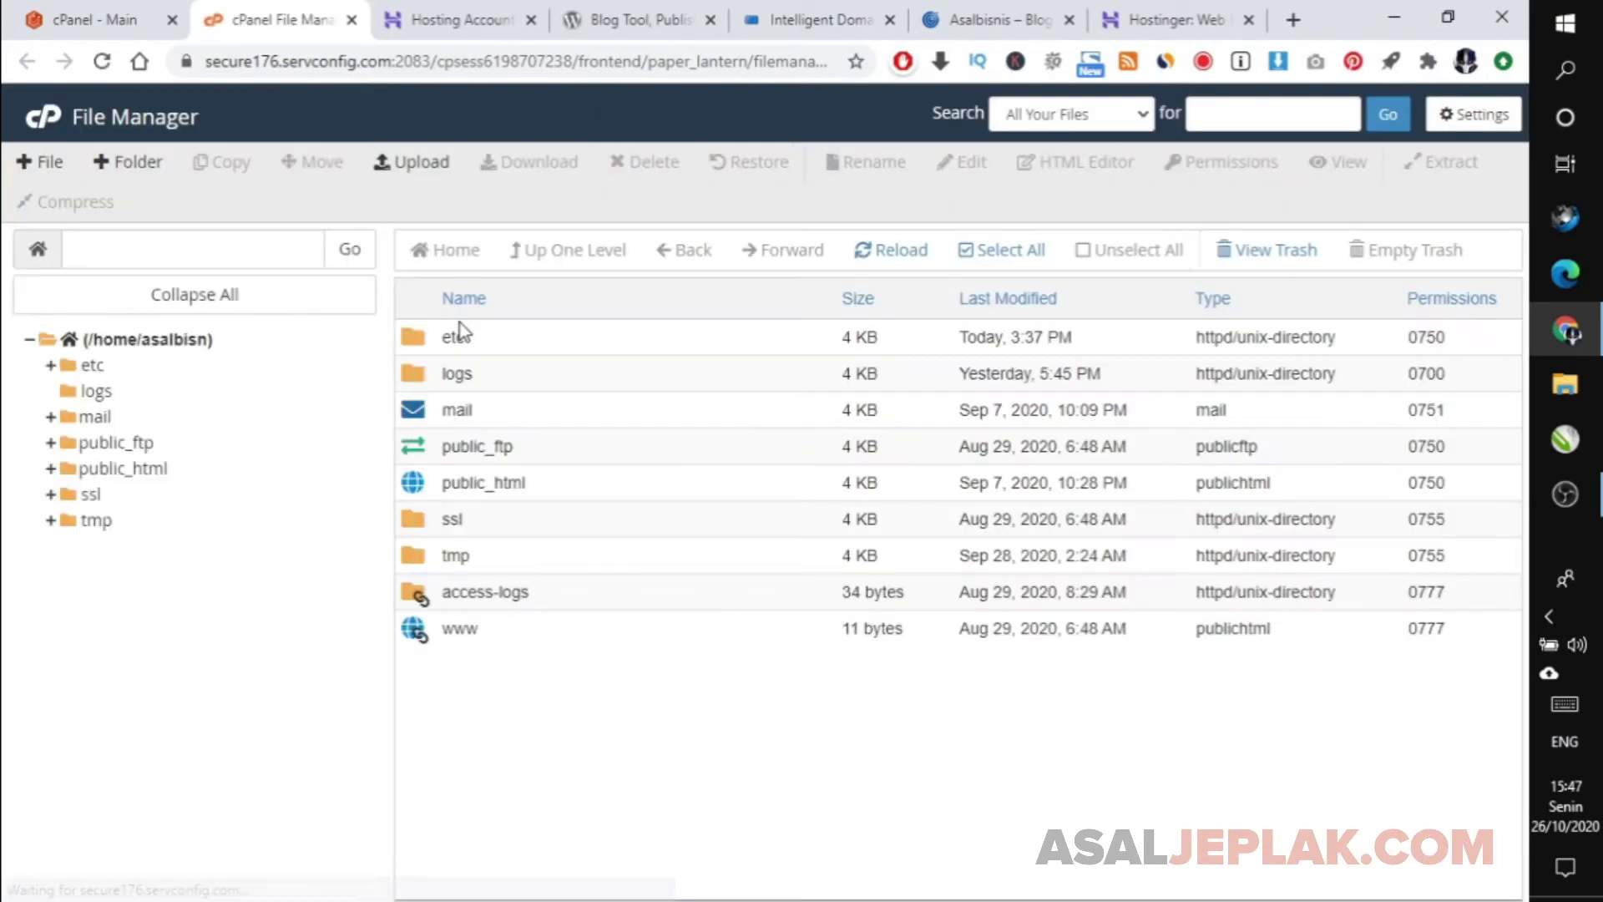
In public_html, select everything from wp-admin to xmlrpc.php except cgi-bin and bring up its actions.
click(126, 469)
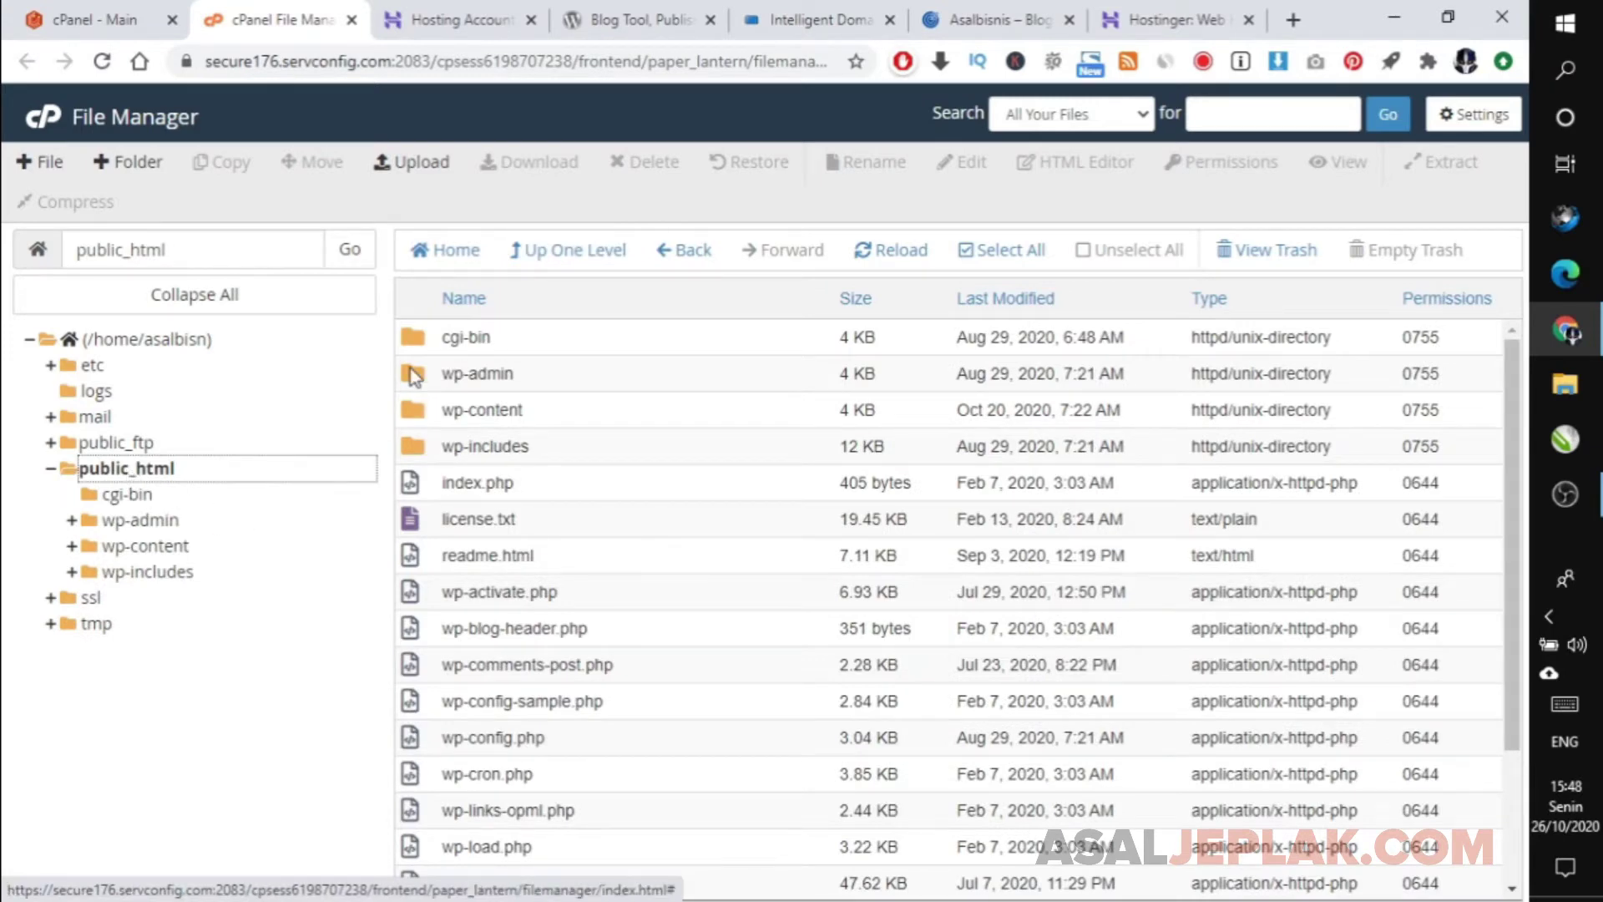
click(411, 376)
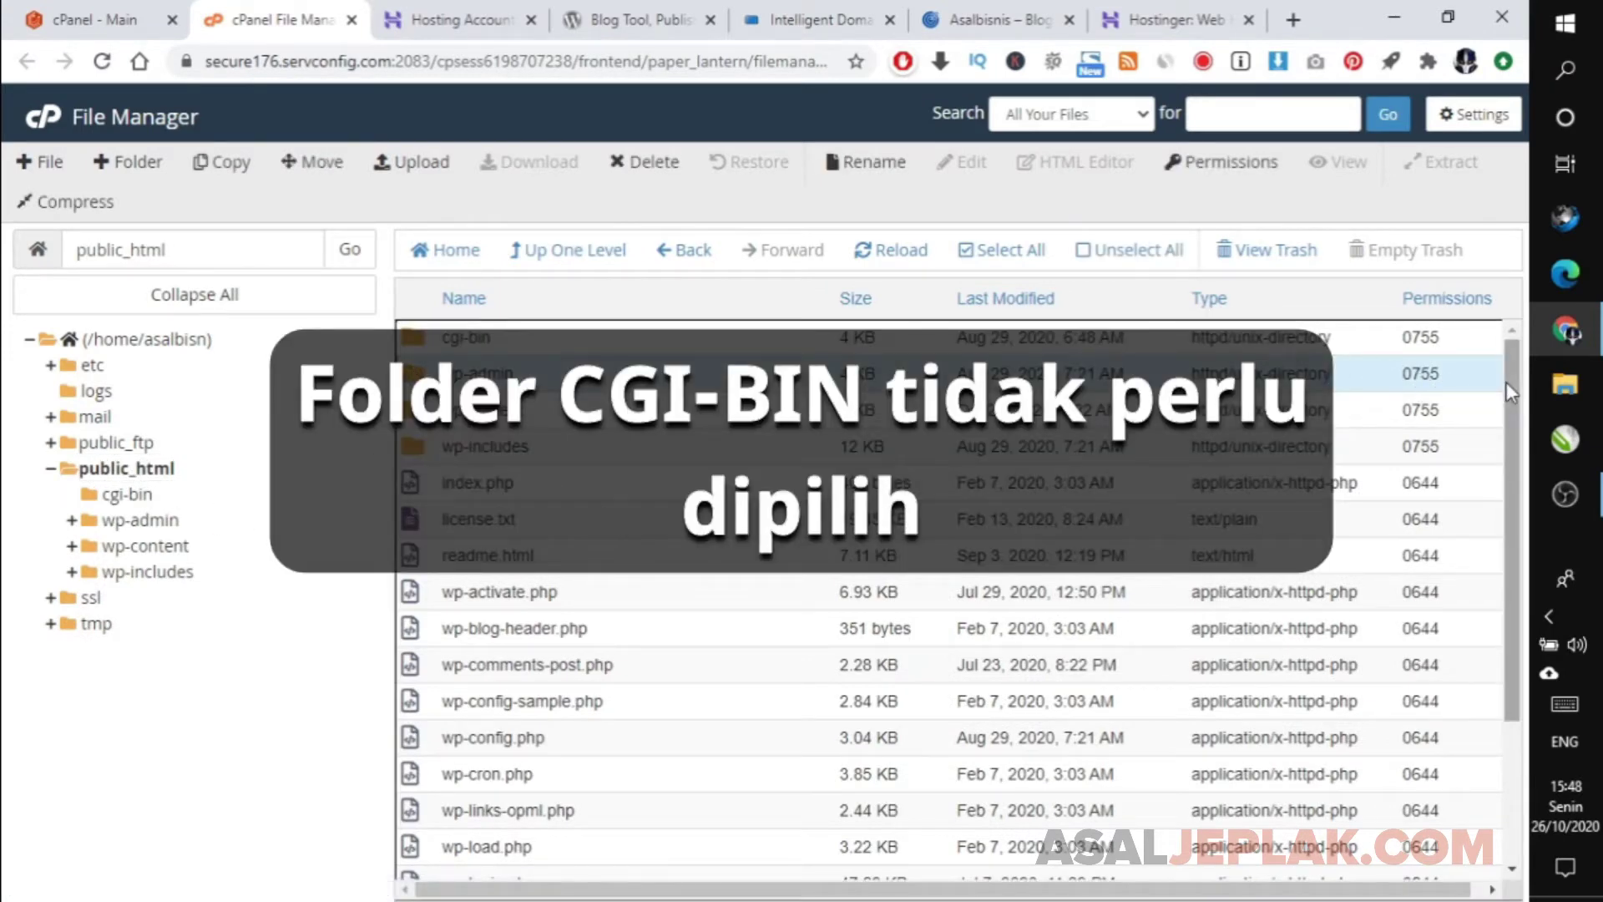
drag(1506, 382, 1500, 541)
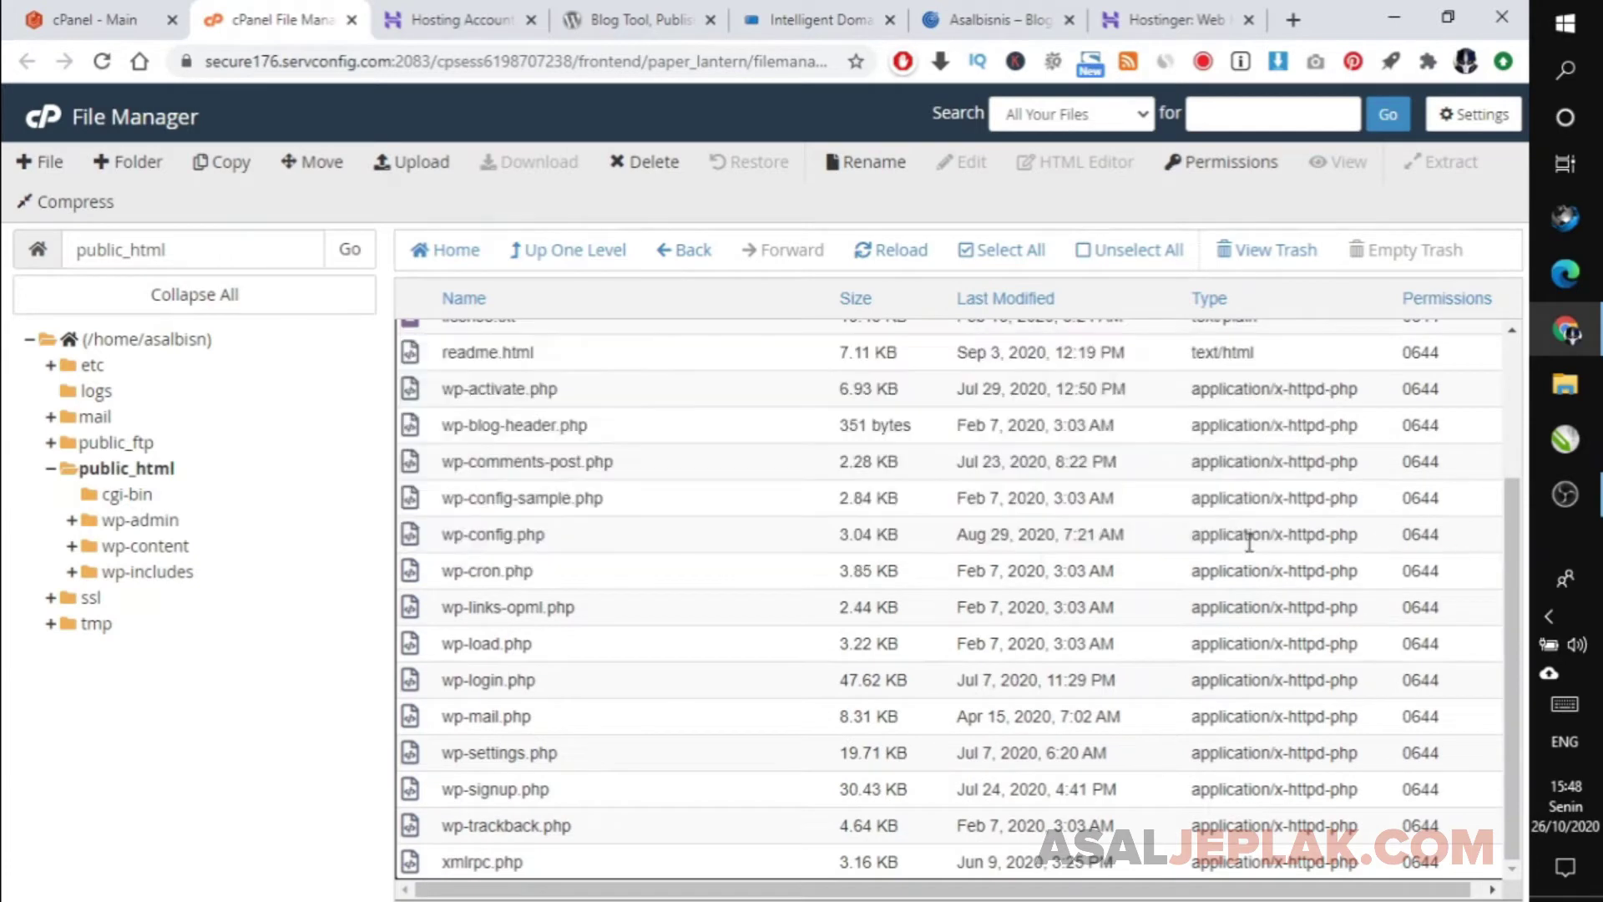
shift+click(421, 860)
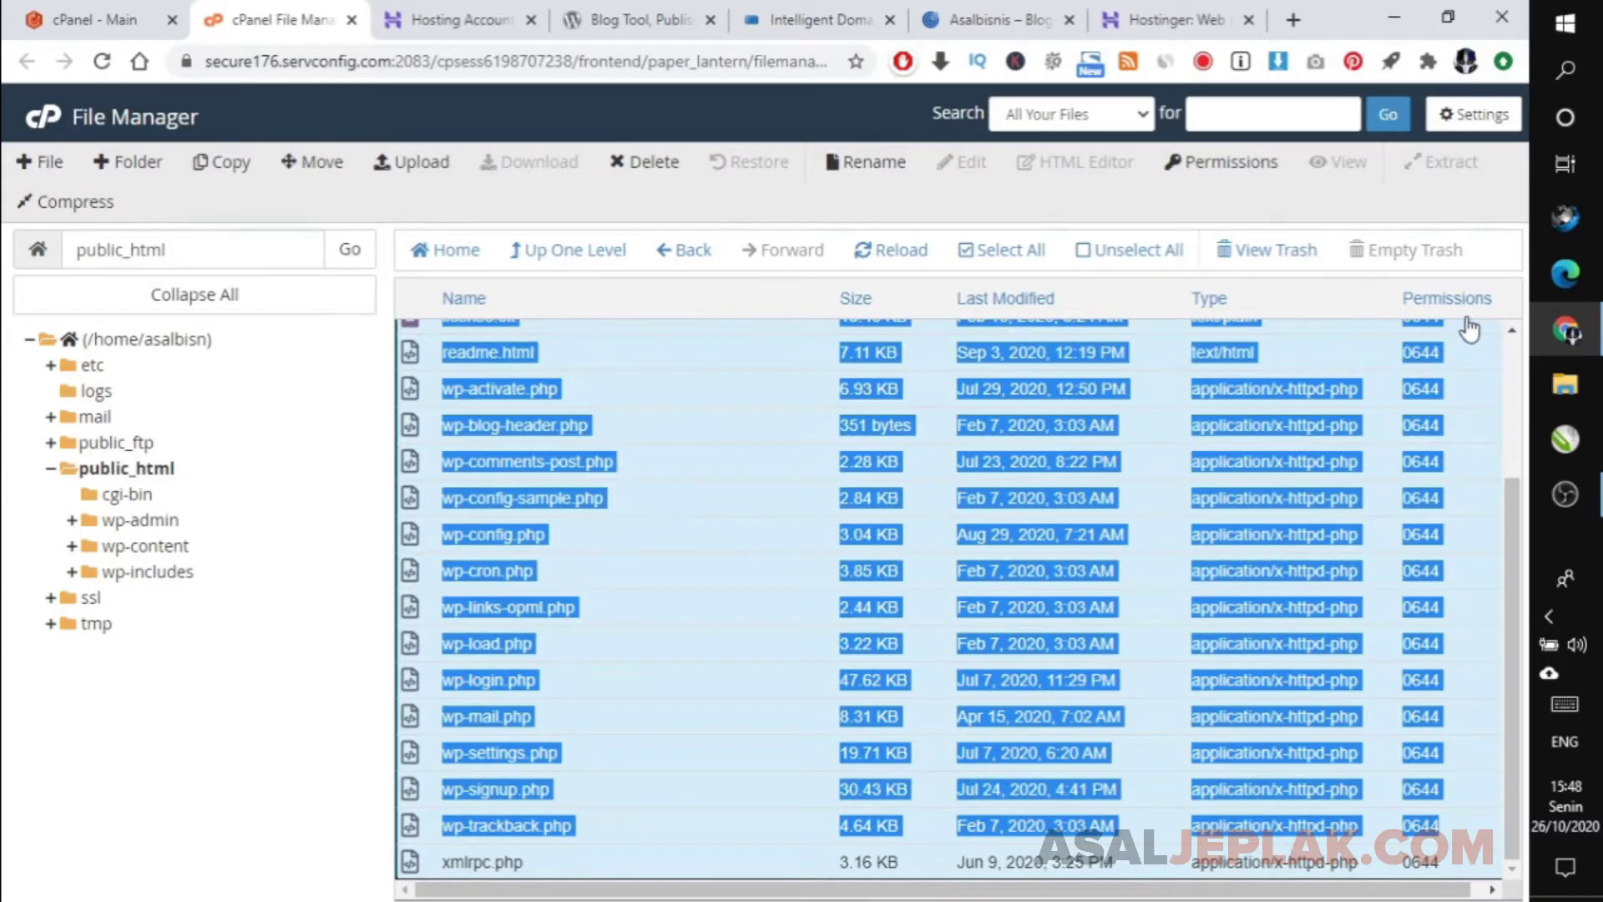
click(1511, 346)
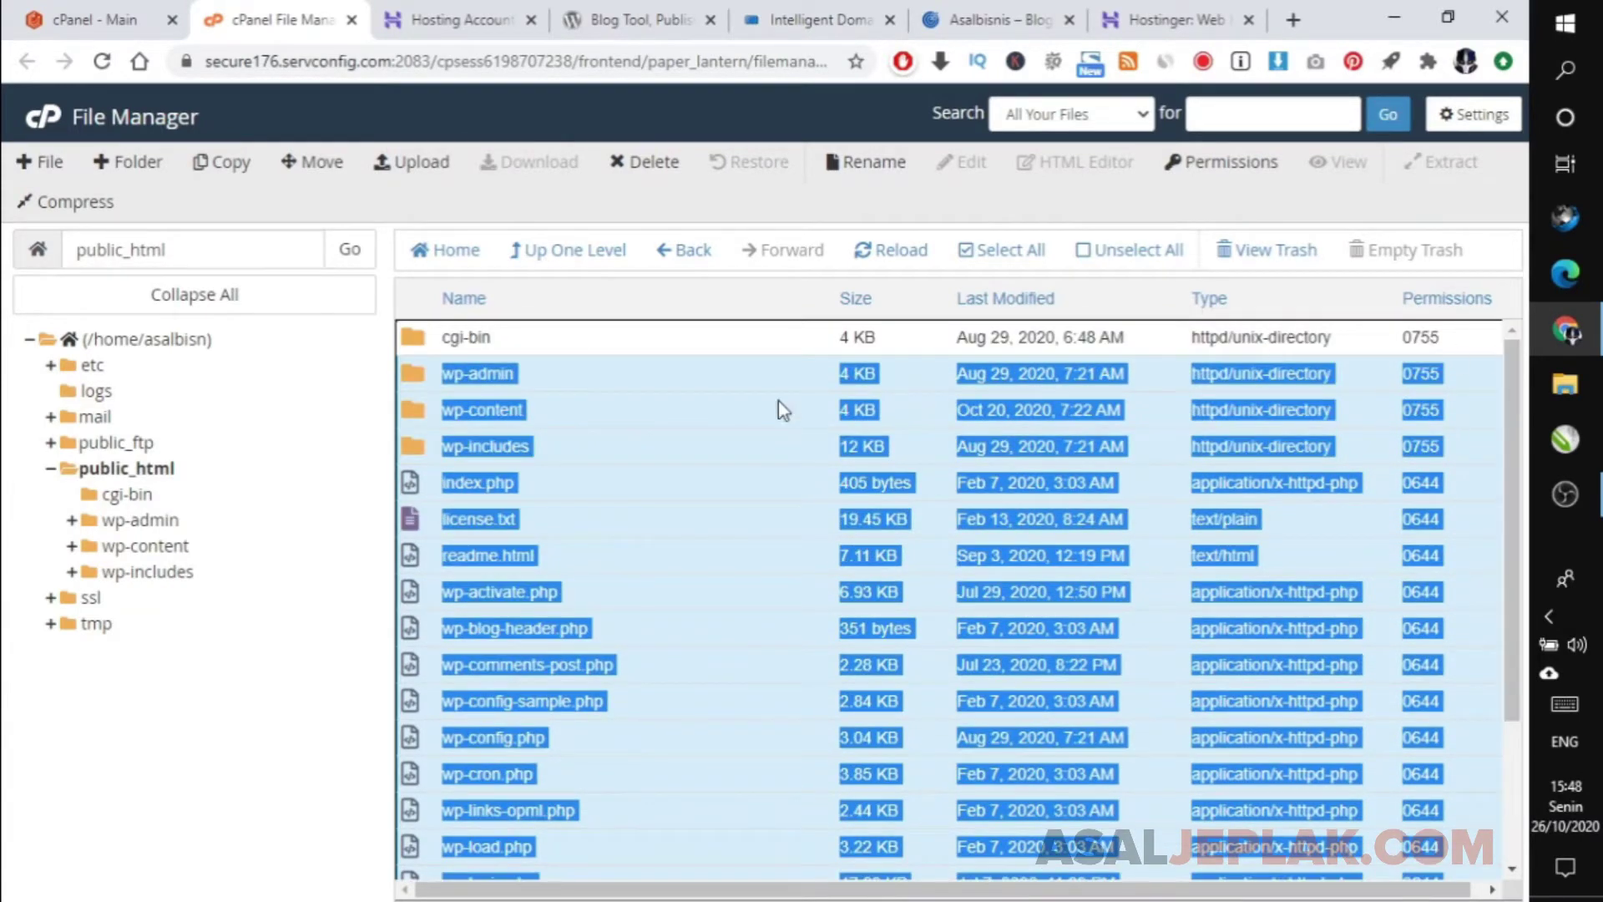
right_click(637, 374)
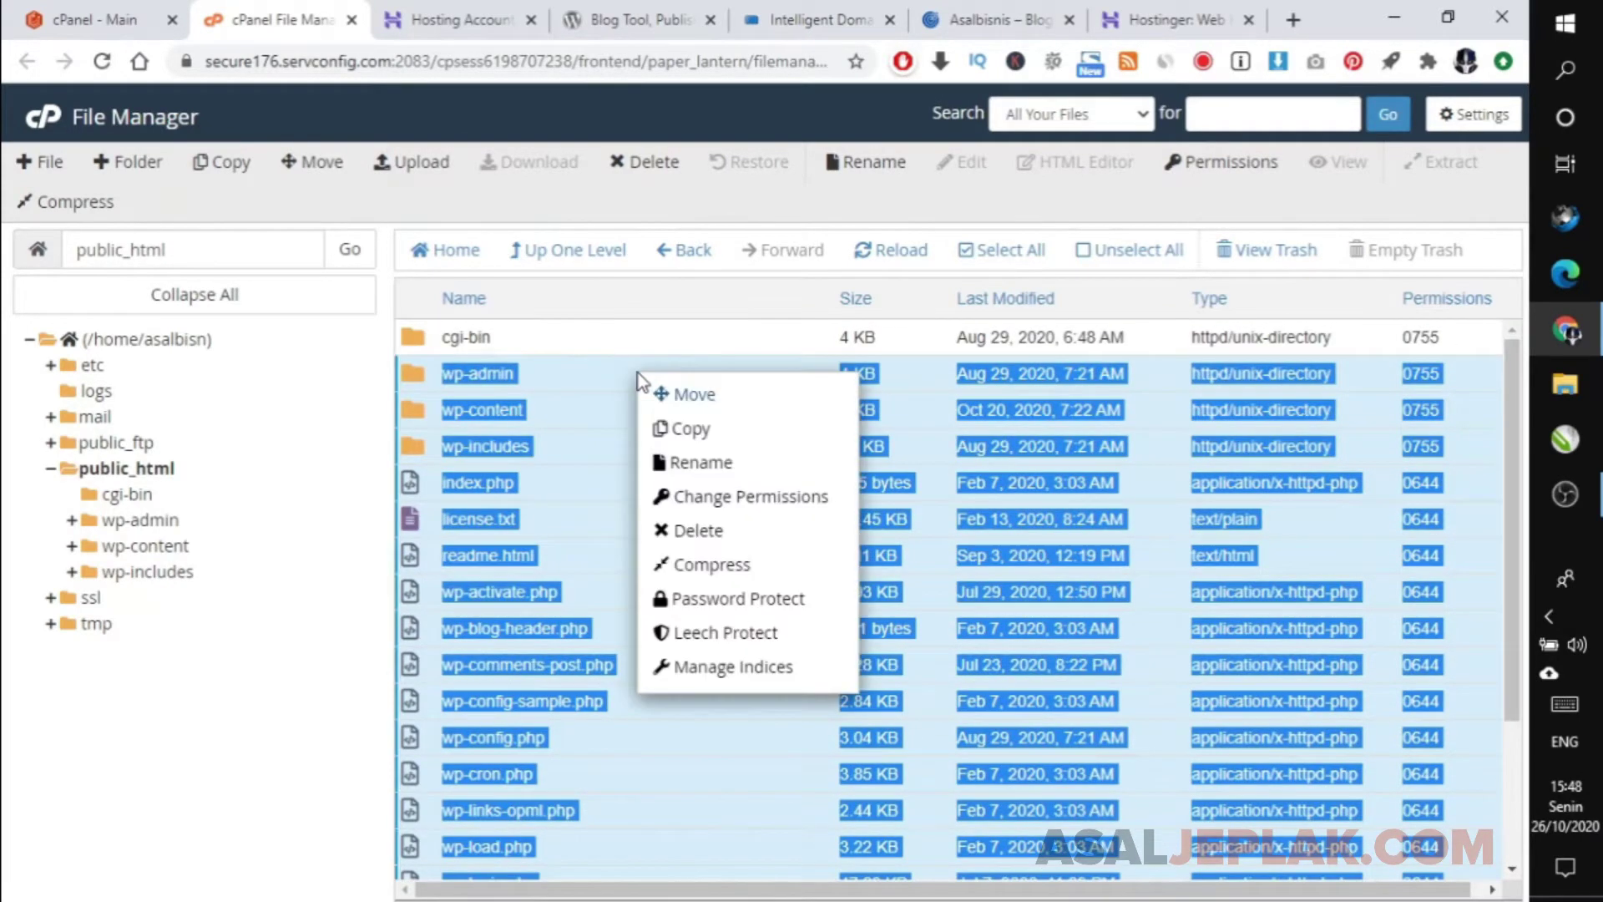
Compress the selected WordPress files into a Zip archive named asalbisnis.zip.
click(734, 572)
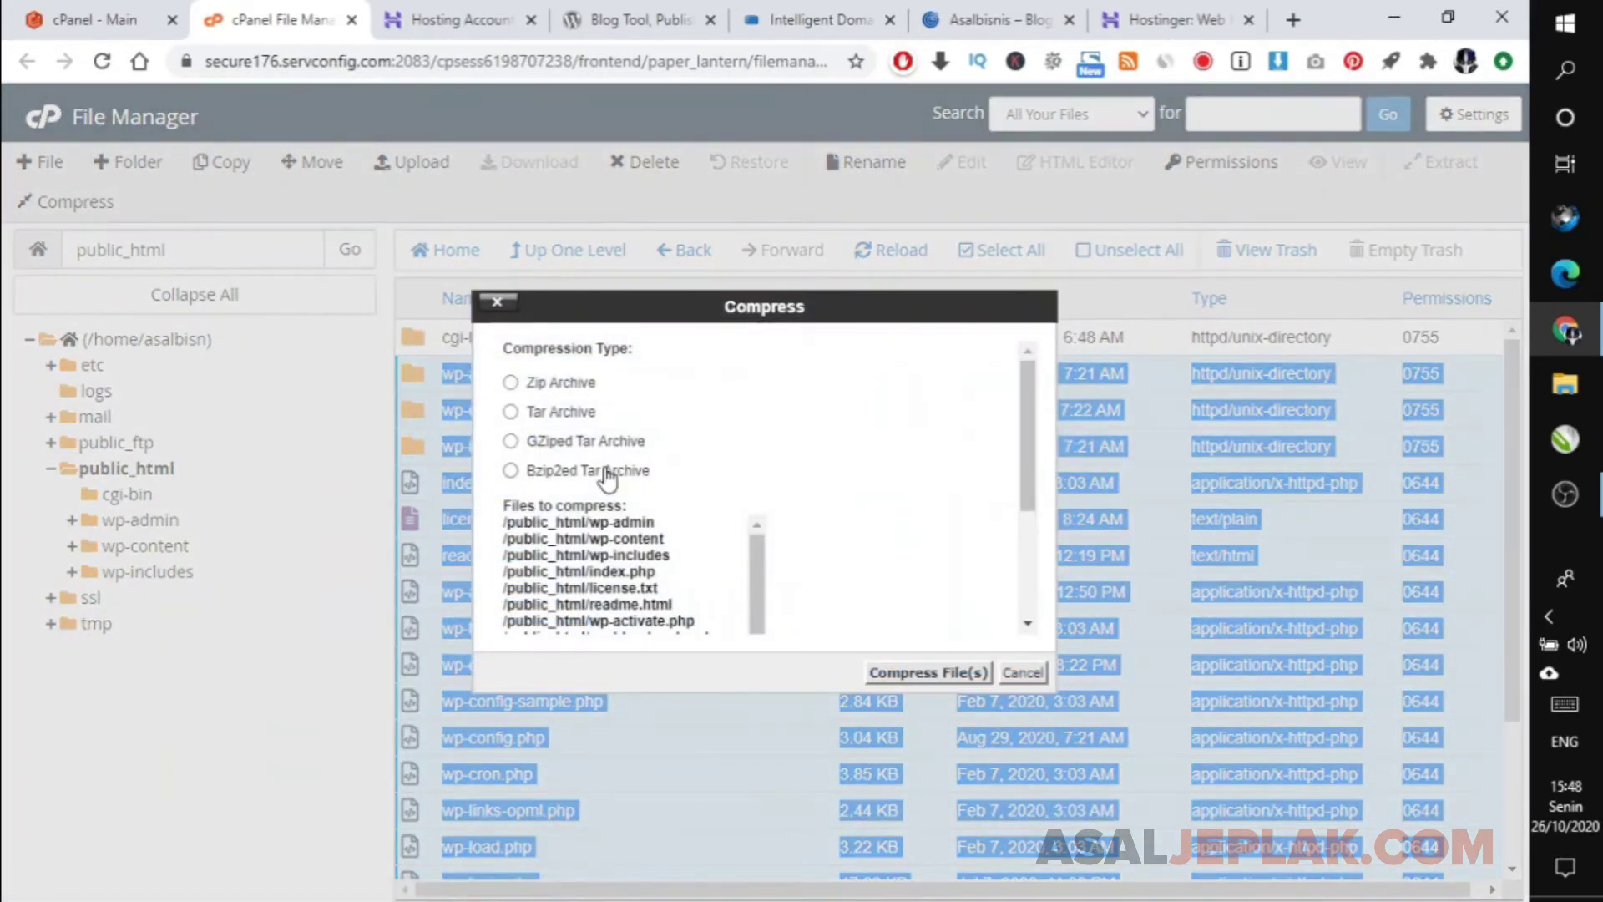
click(543, 386)
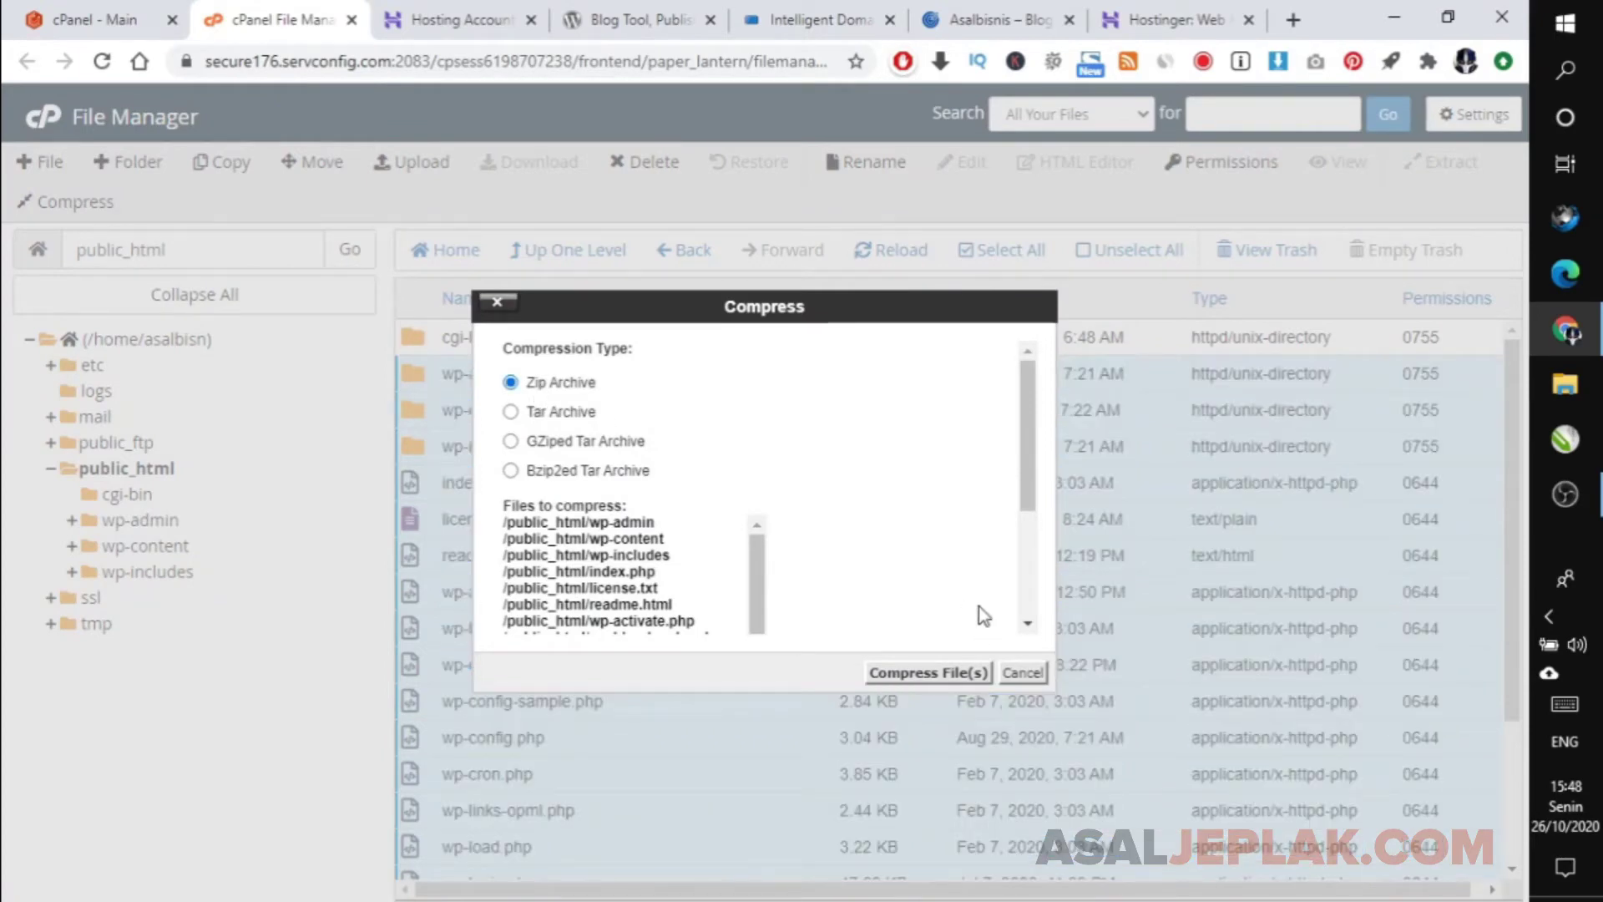
drag(1028, 491, 1048, 602)
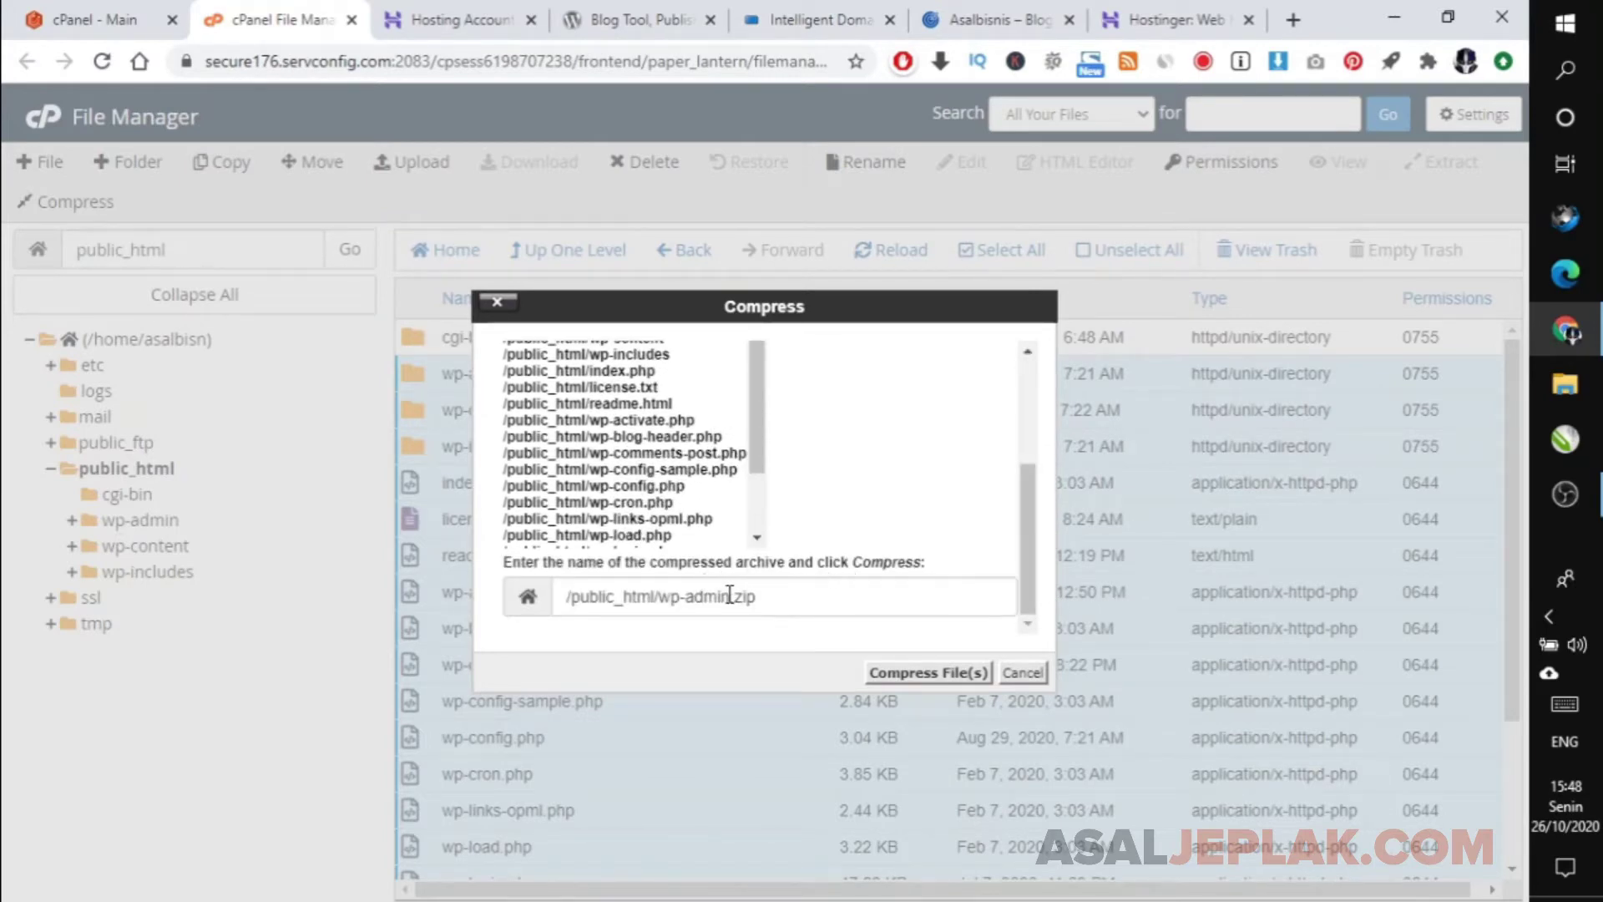
drag(729, 595, 664, 588)
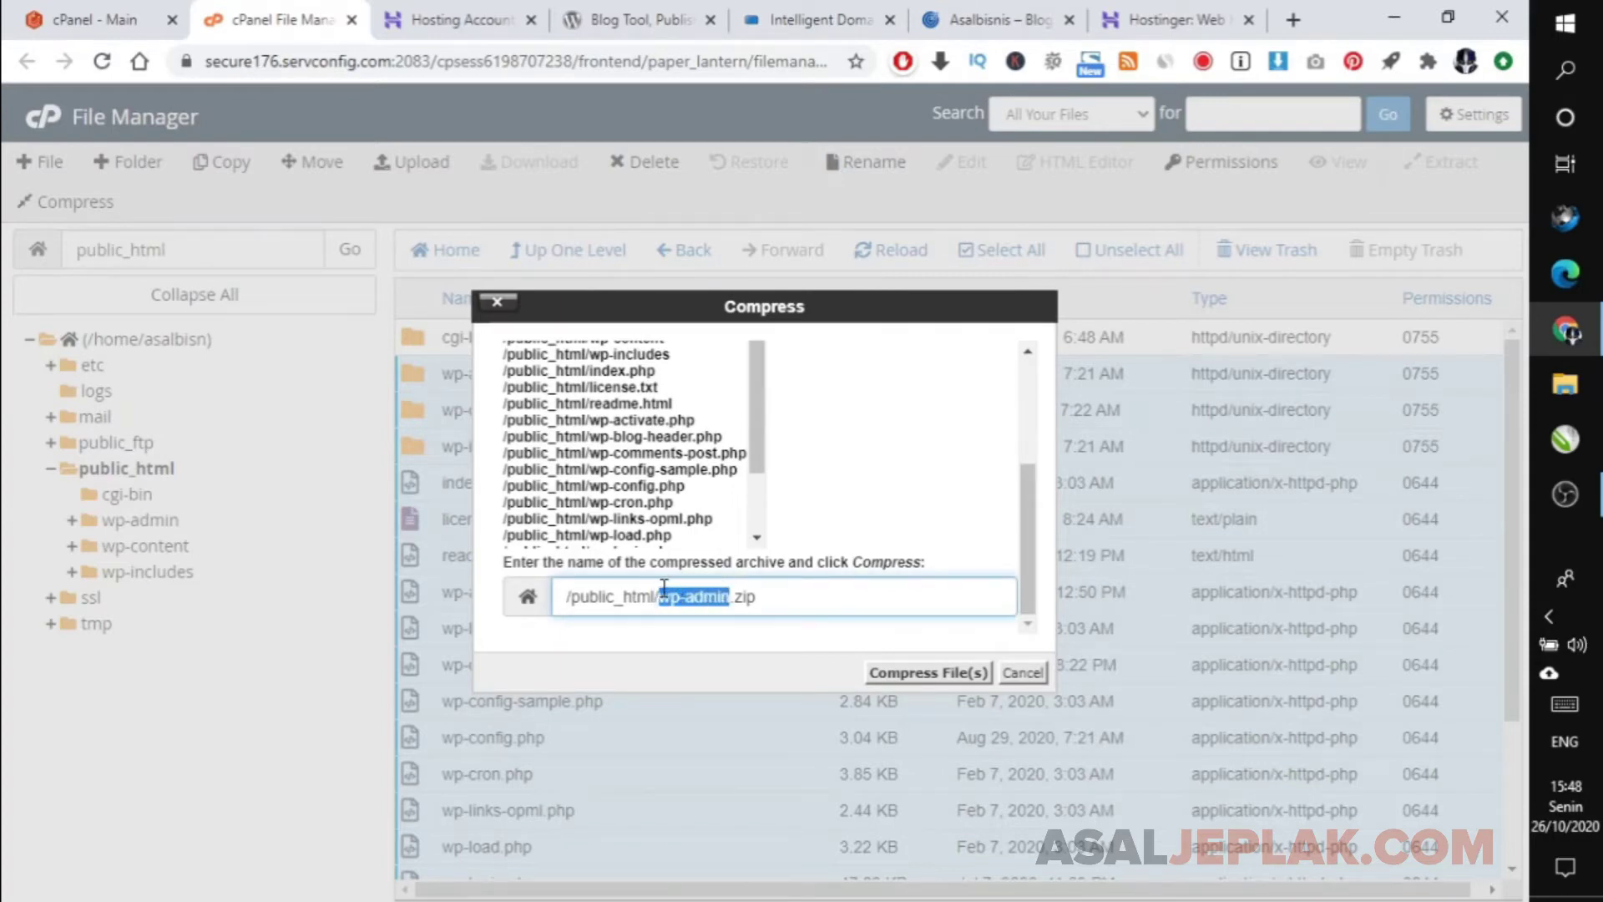
text(asalbisnis)
click(907, 678)
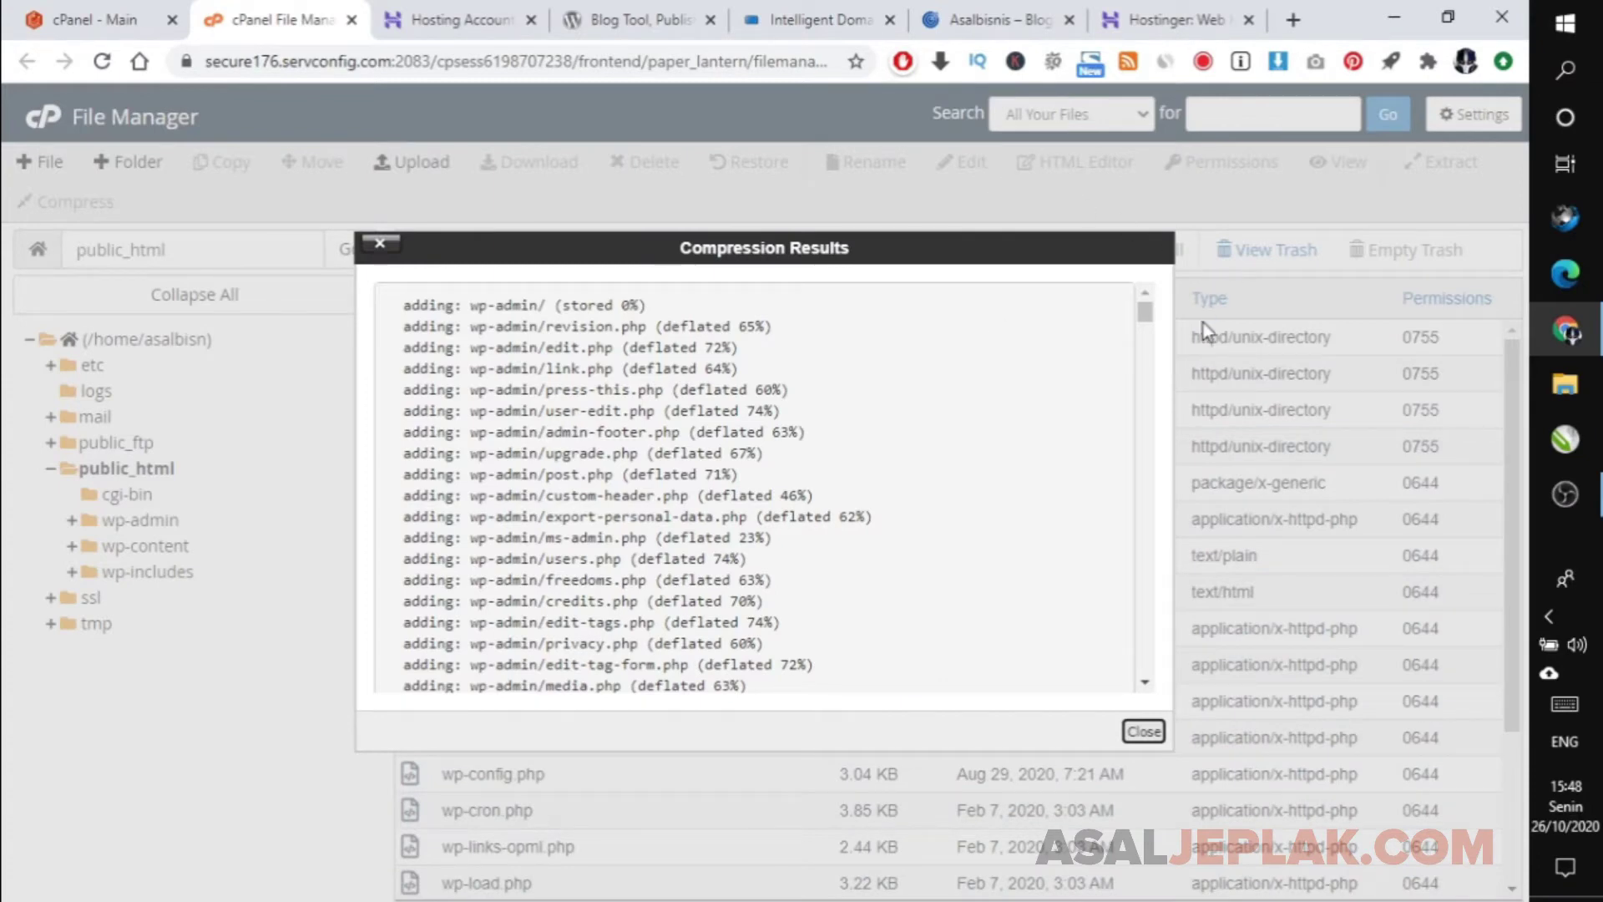
Close the compression report, leaving asalbisnis.zip (29.89 MB) listed in public_html.
drag(1151, 316, 1099, 766)
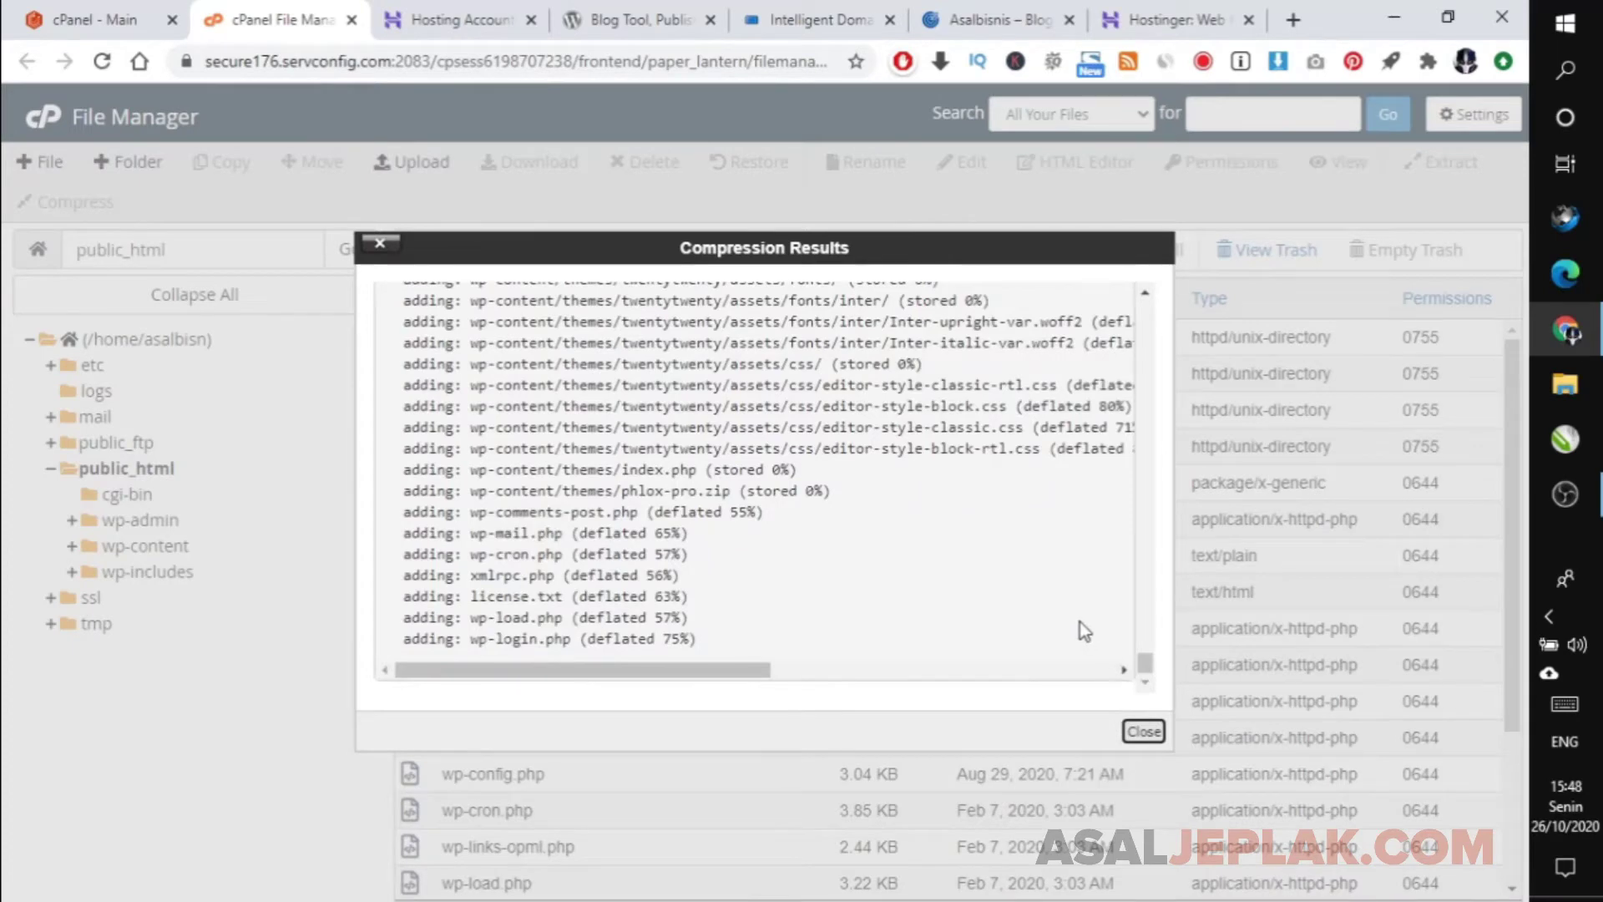
click(1142, 732)
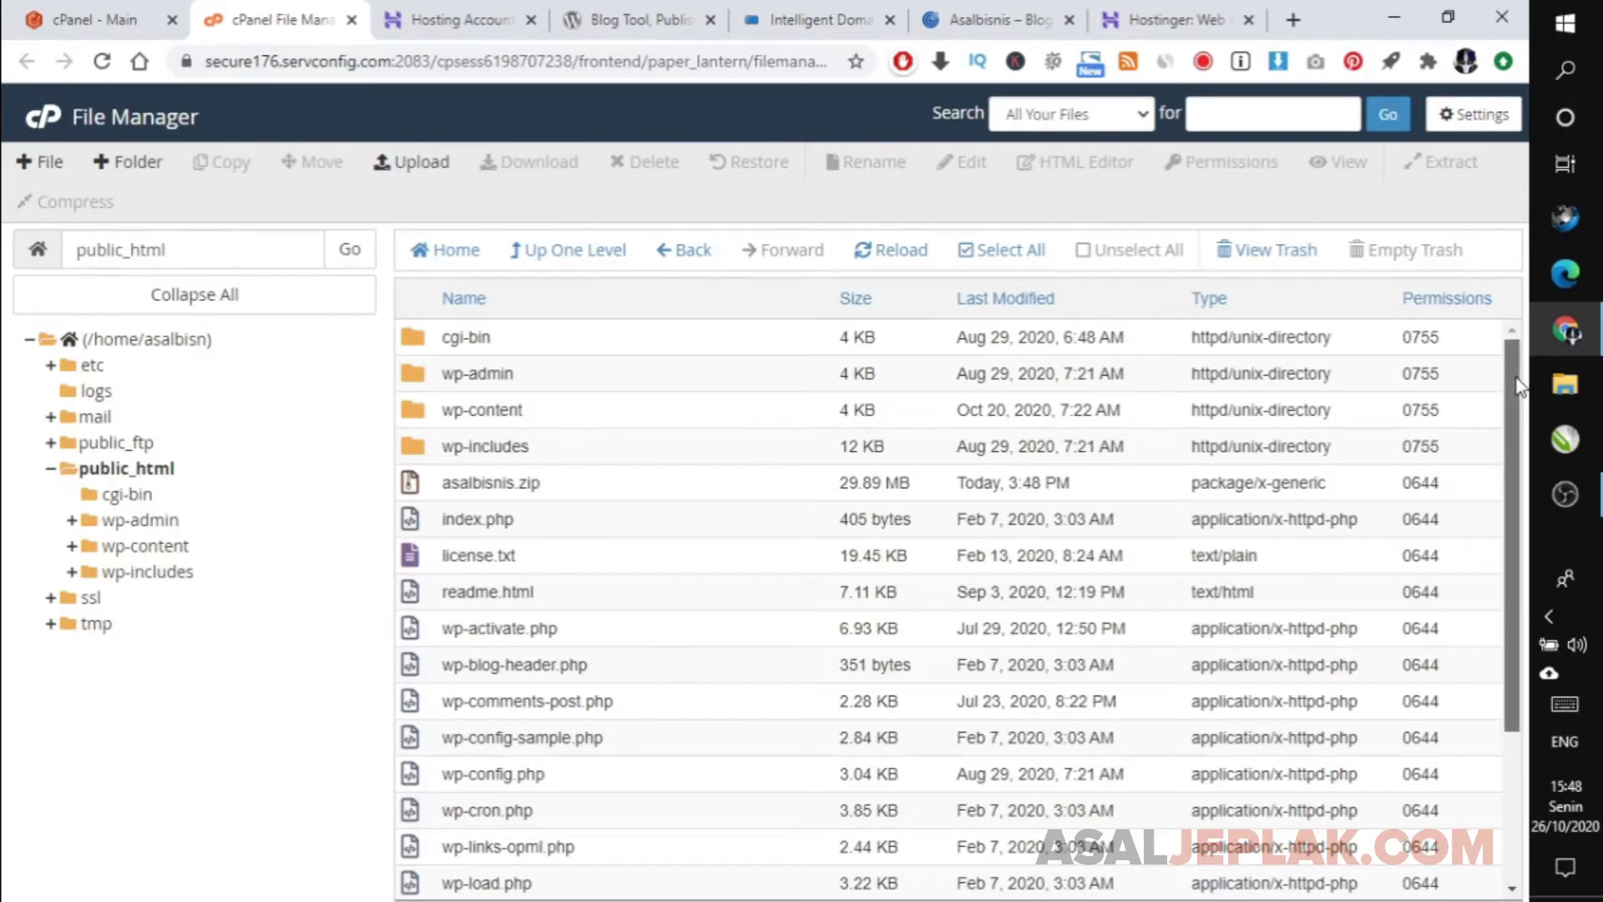
Refresh the File Manager list and download asalbisnis.zip into the MATERI folder on drive E:.
mouse_move(1520, 376)
mouse_down()
mouse_move(1519, 530)
mouse_move(1526, 374)
mouse_up()
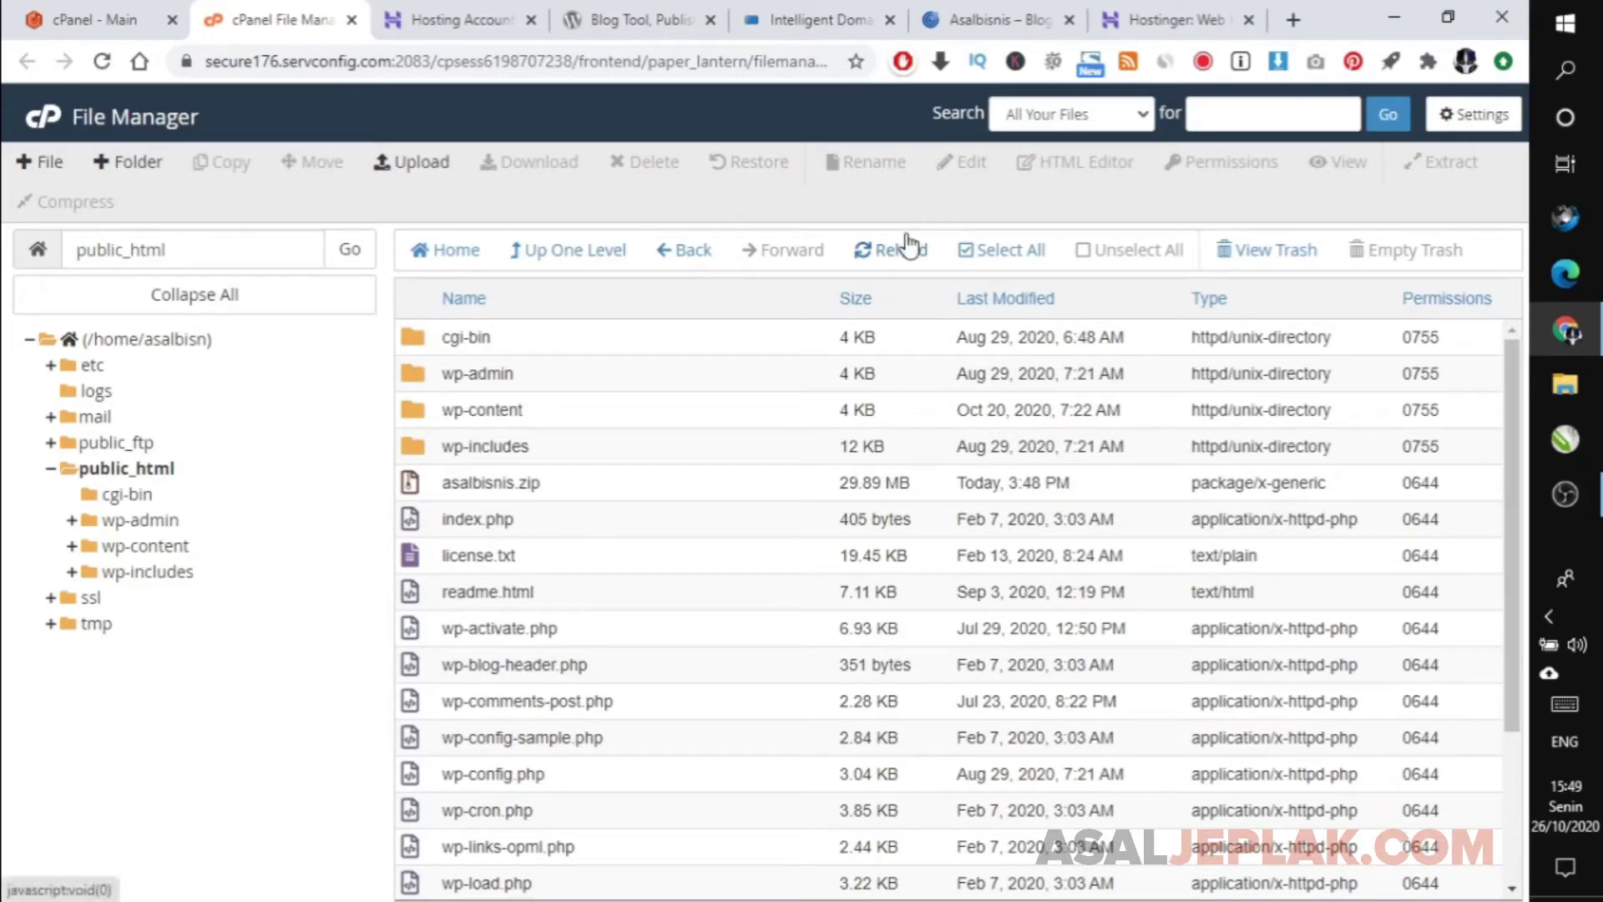
click(883, 252)
click(410, 489)
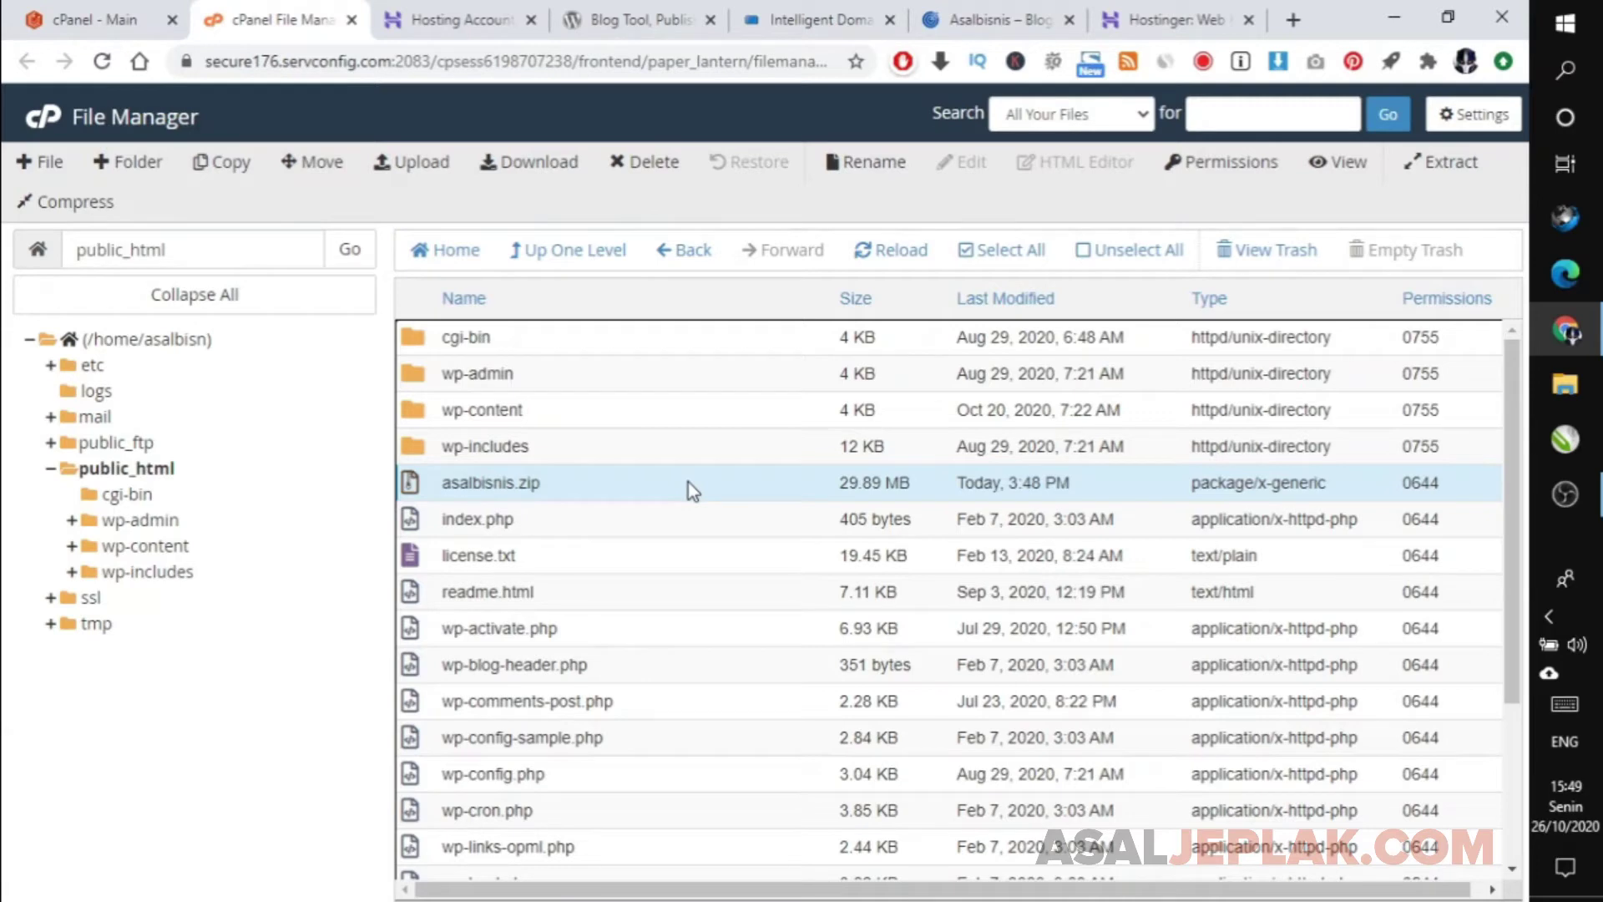
click(511, 175)
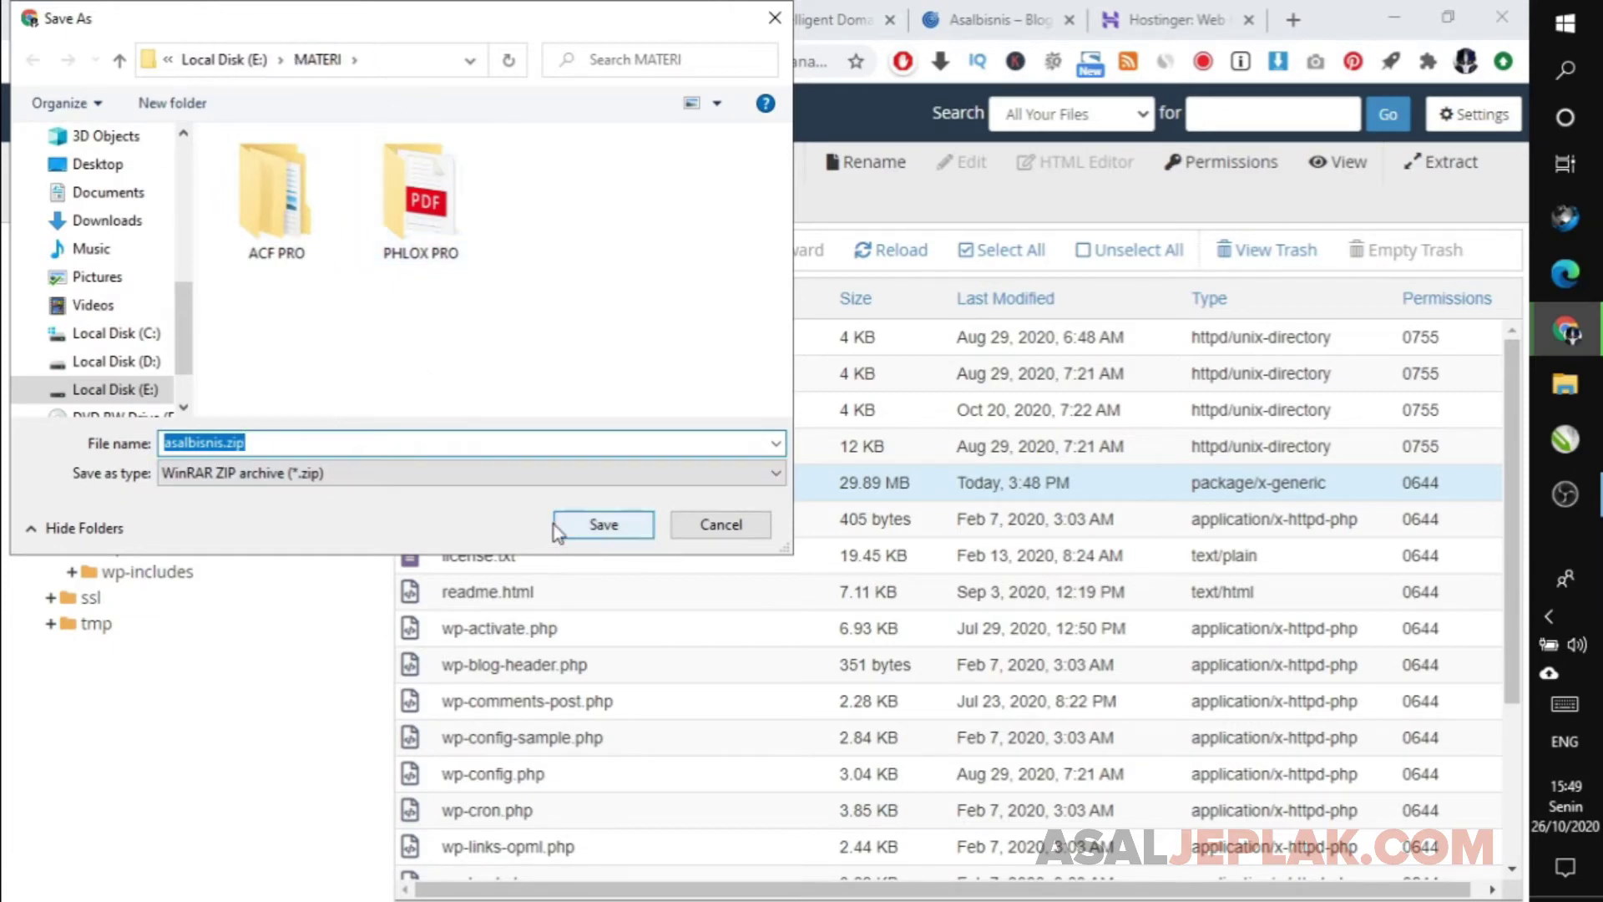
click(576, 534)
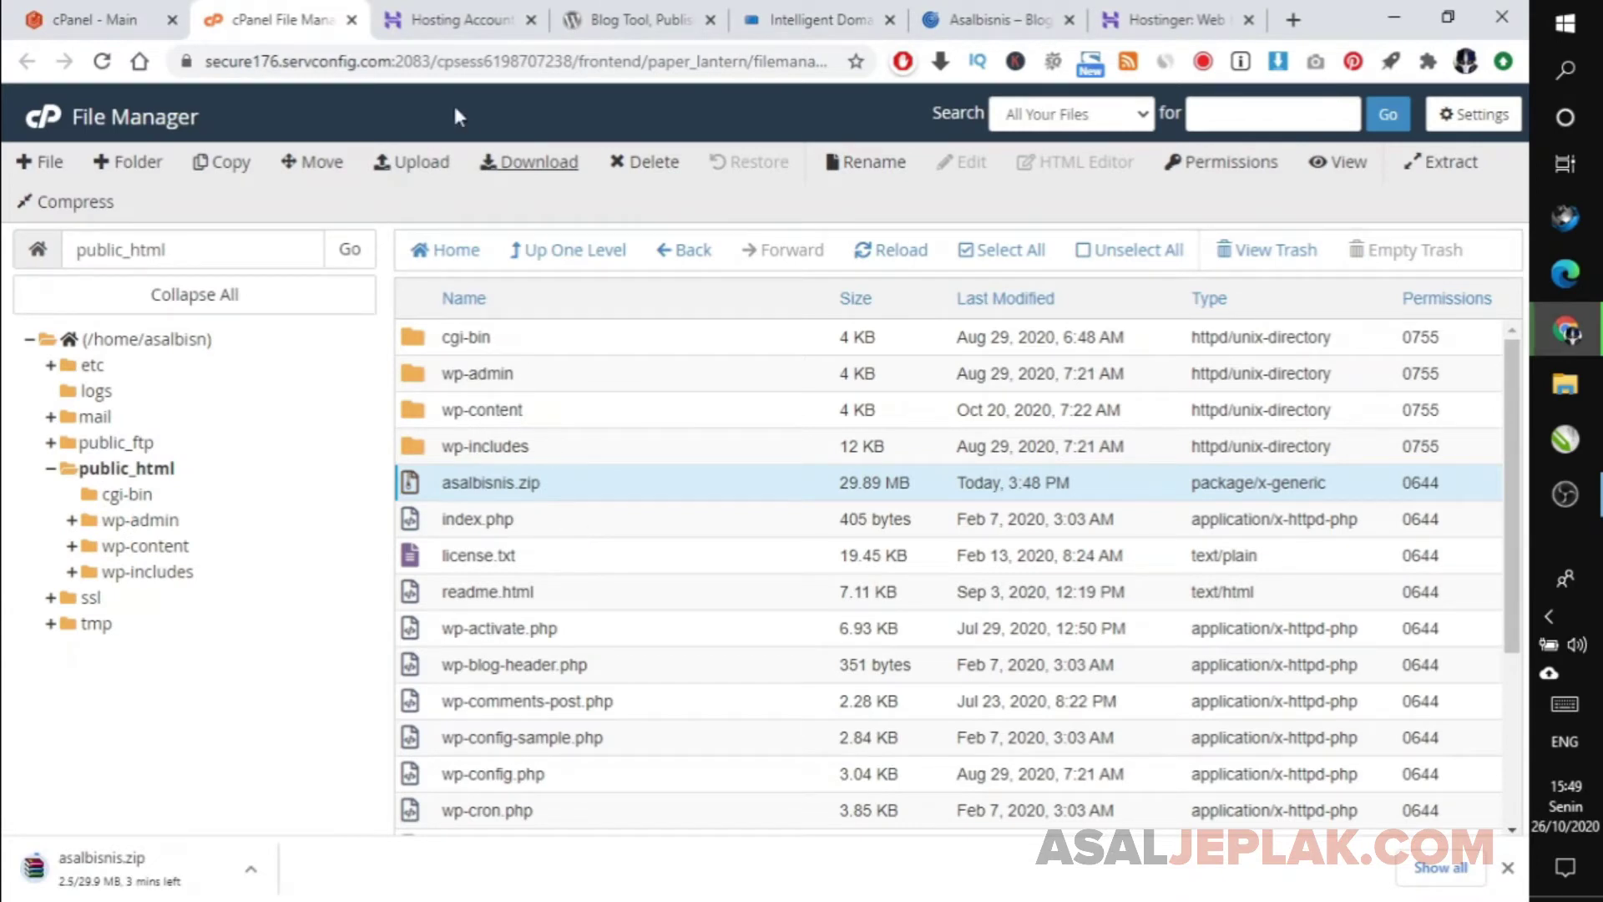
Check the Hostinger tab, then return to the cPanel home page and scroll to the Databases tools.
click(474, 12)
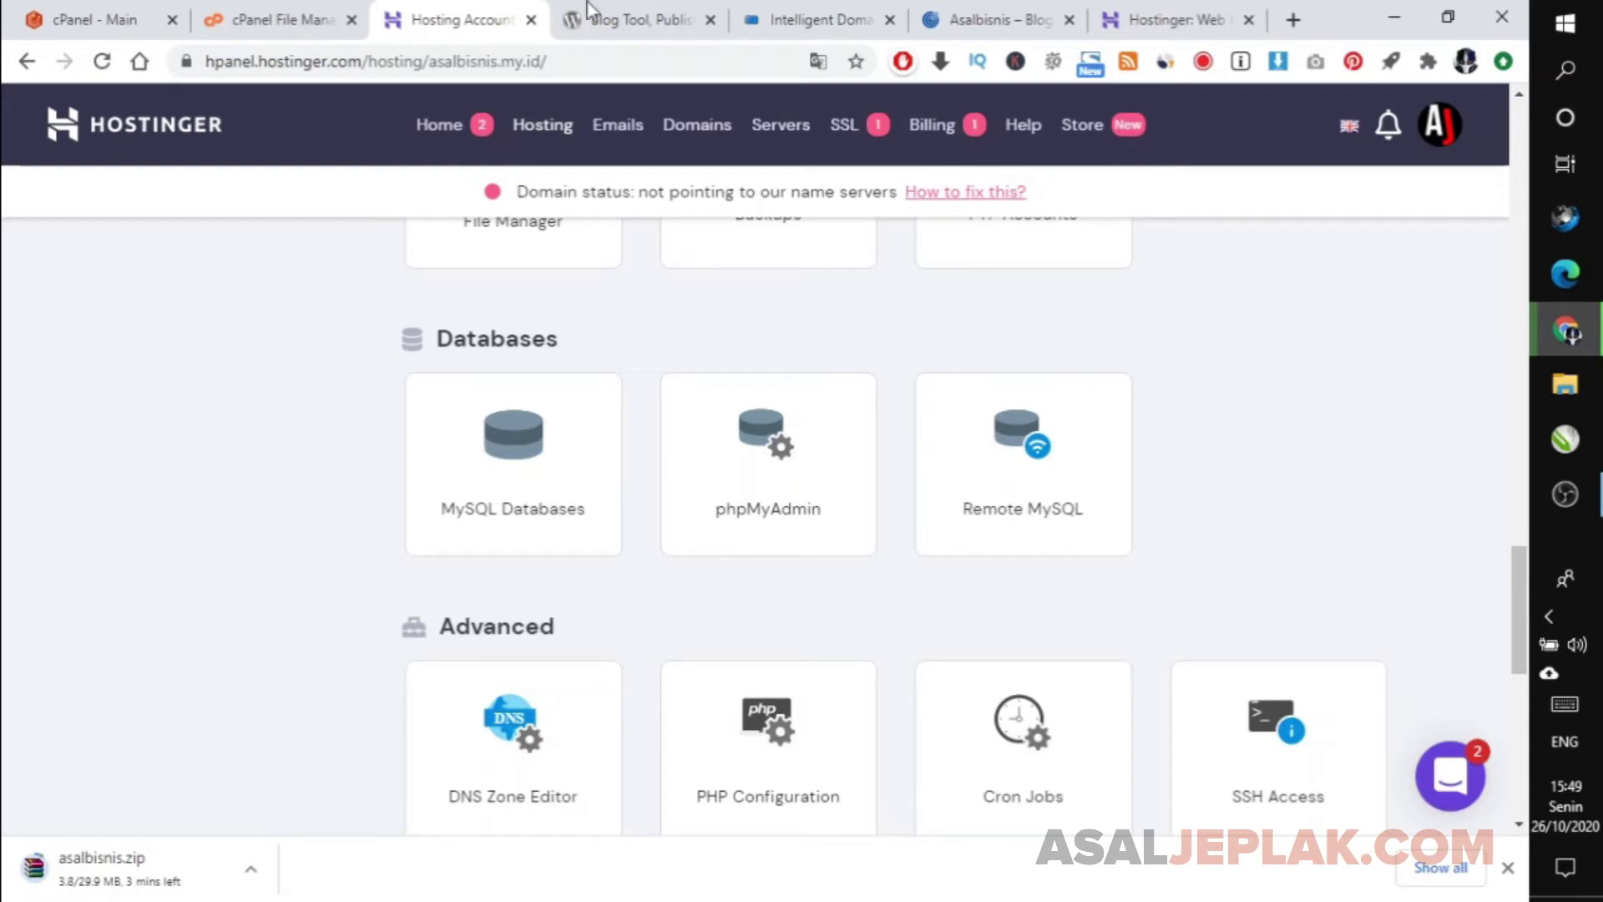
click(261, 20)
click(148, 10)
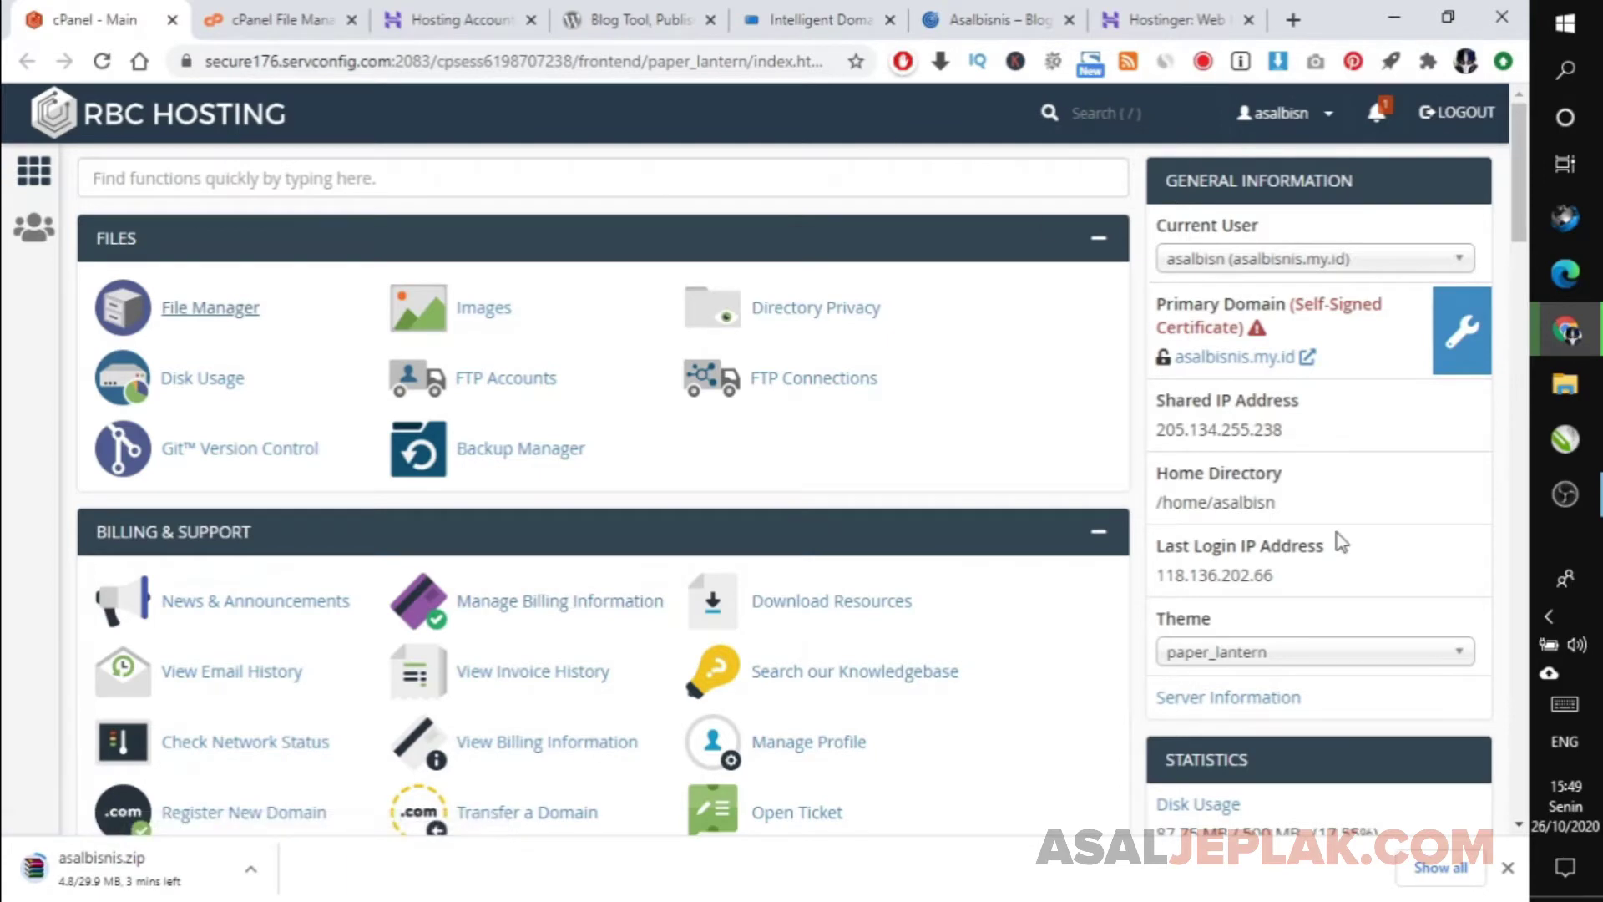
scroll(1340, 542, down, 7)
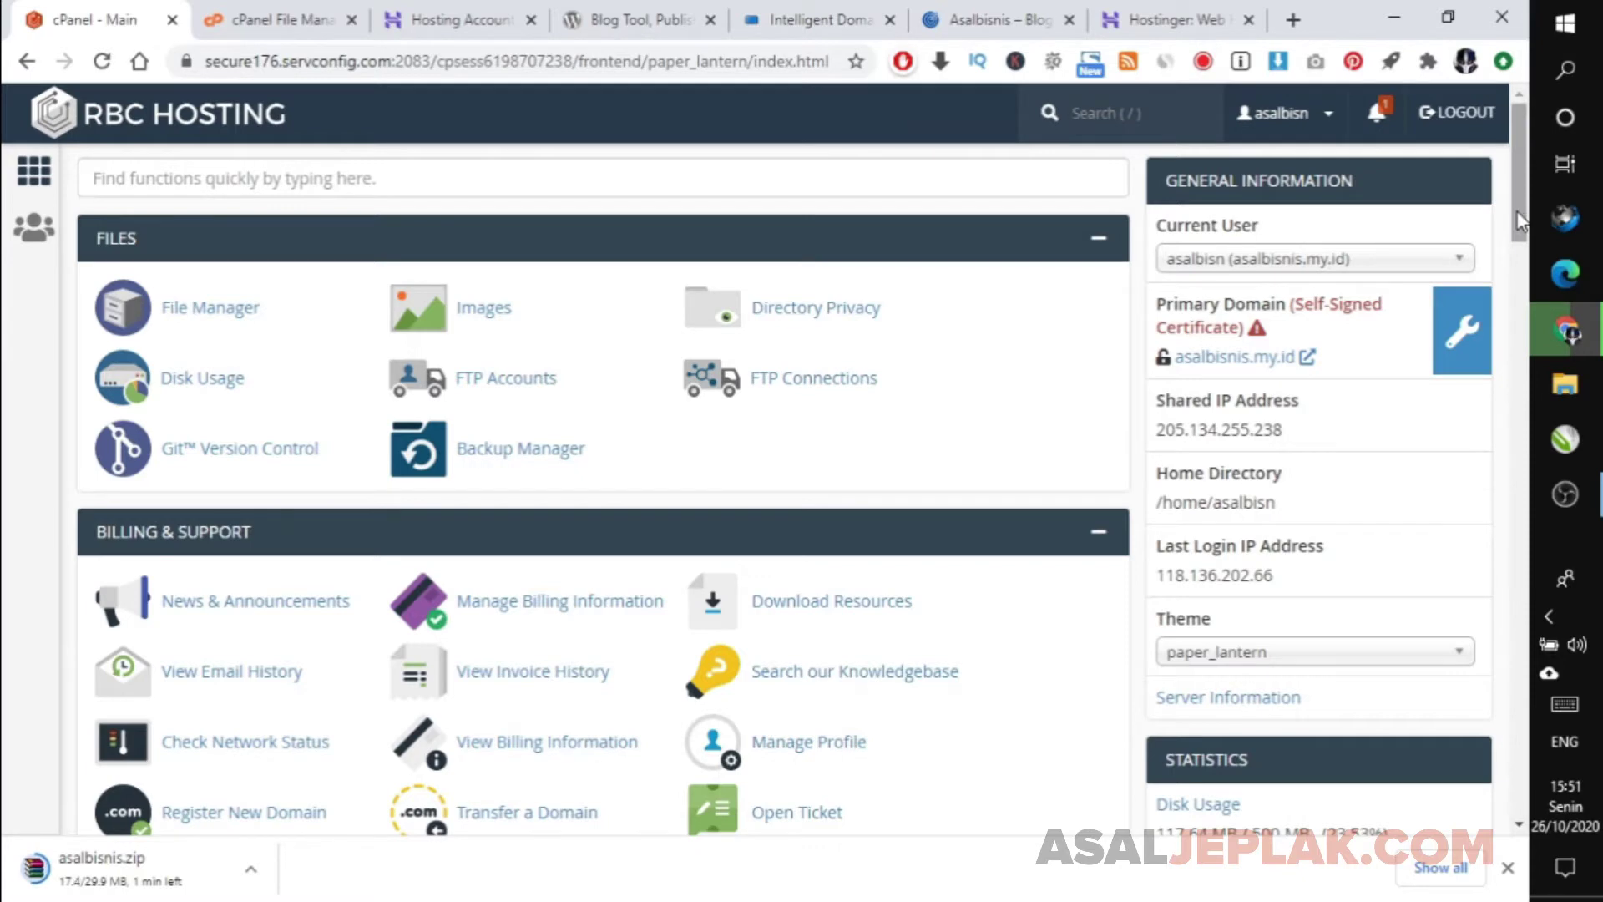
drag(1516, 212, 1528, 294)
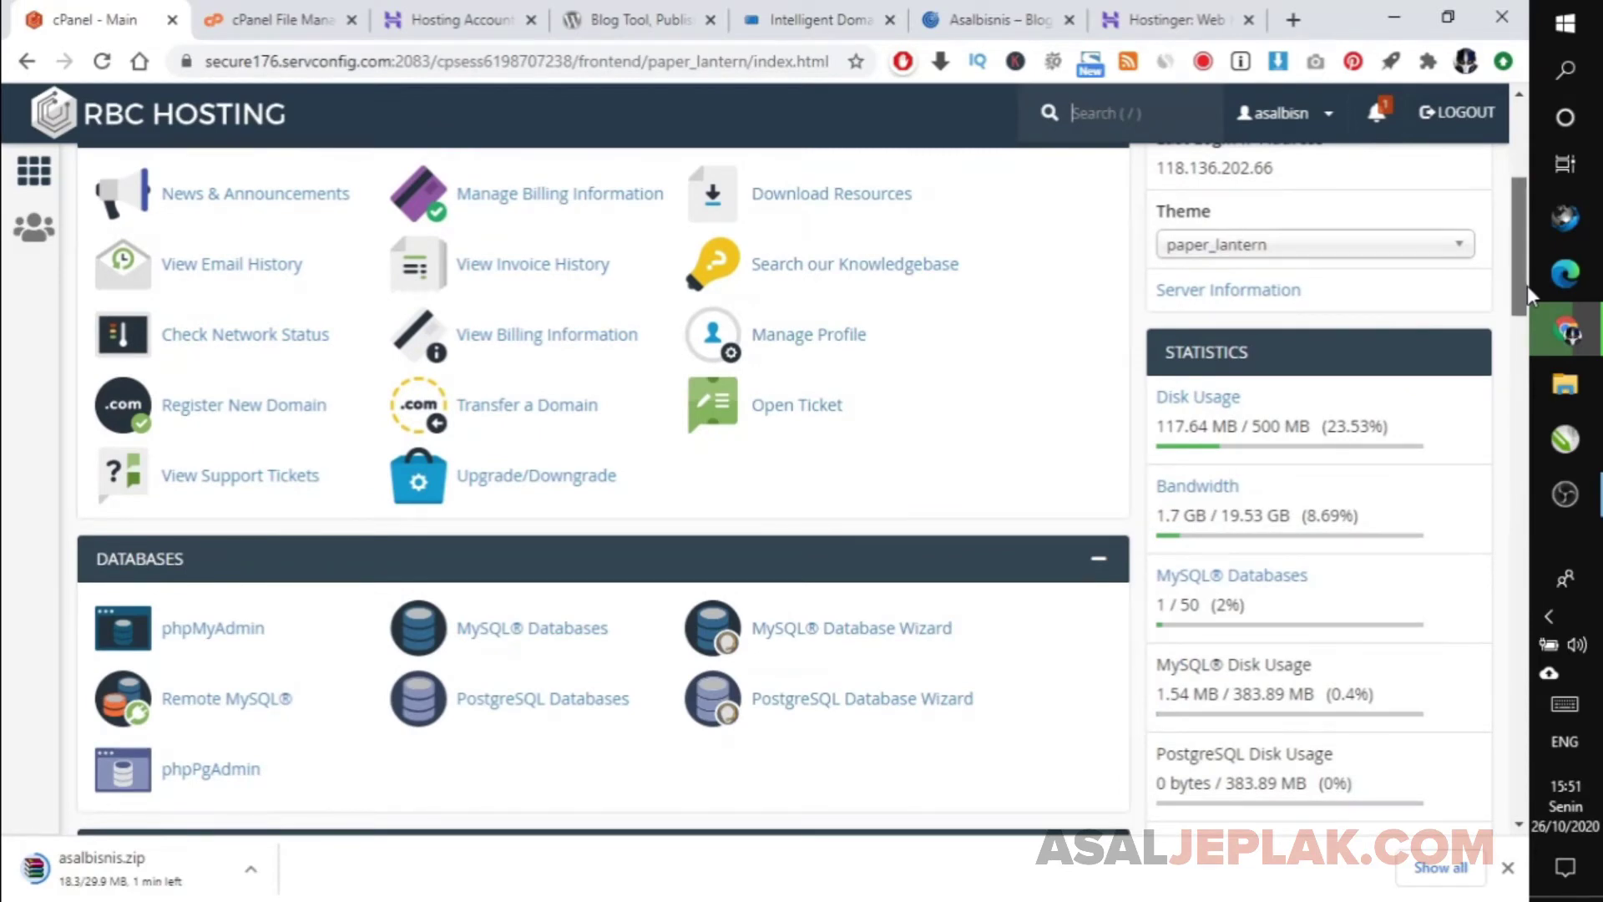
drag(1526, 286, 1533, 300)
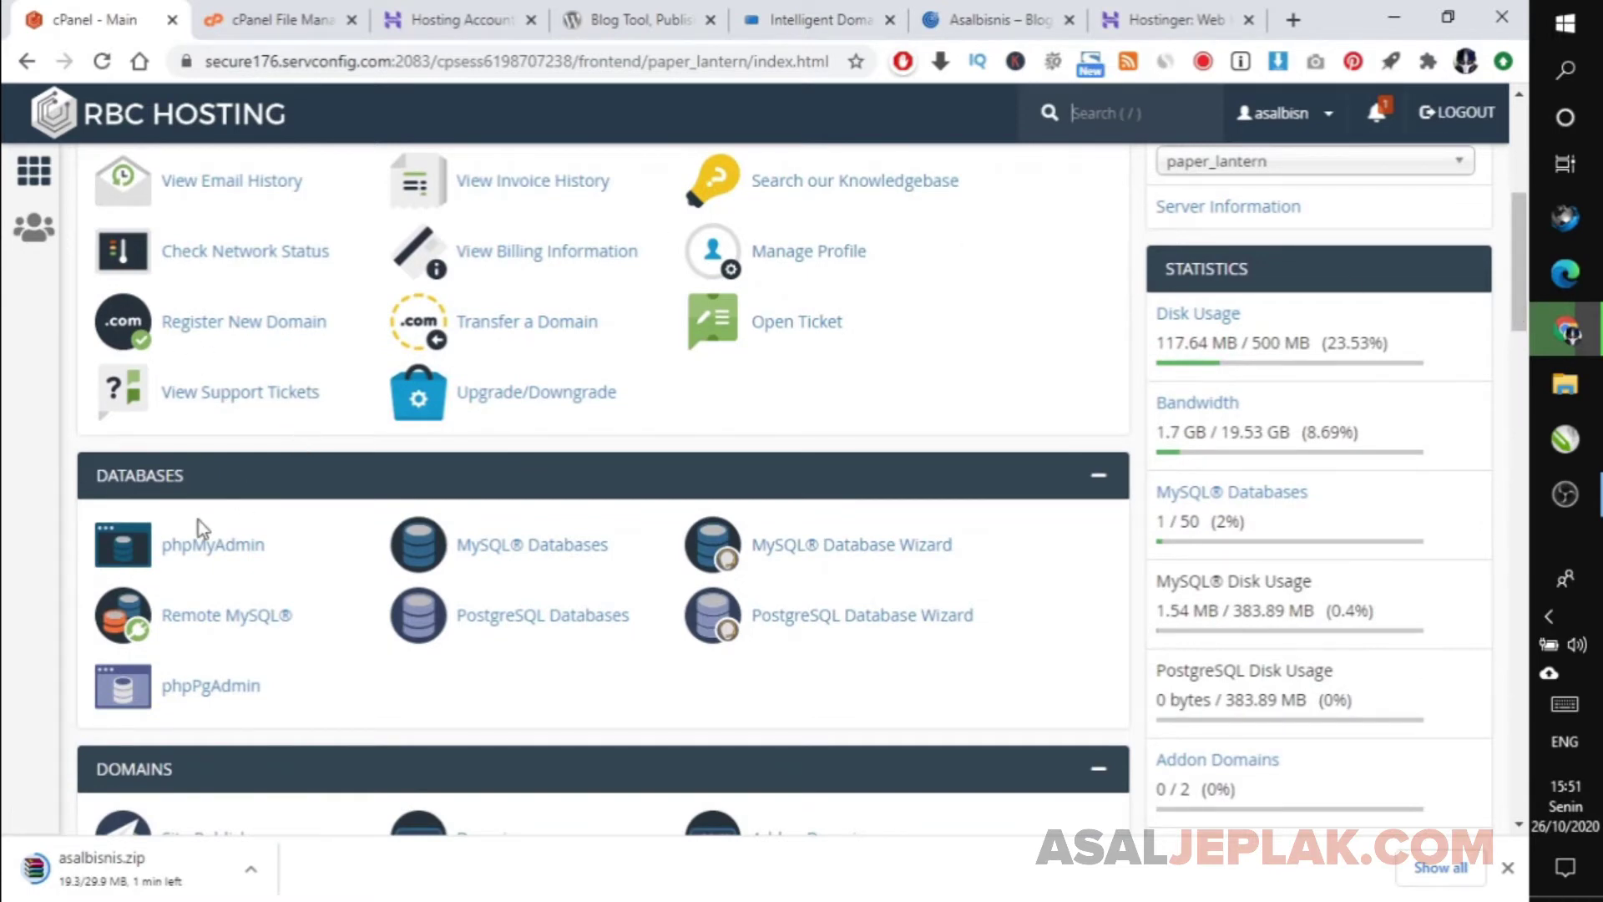
Export the asalbisn_wp471 database from phpMyAdmin as a quick SQL file, asalbisn_wp471.sql.
click(194, 544)
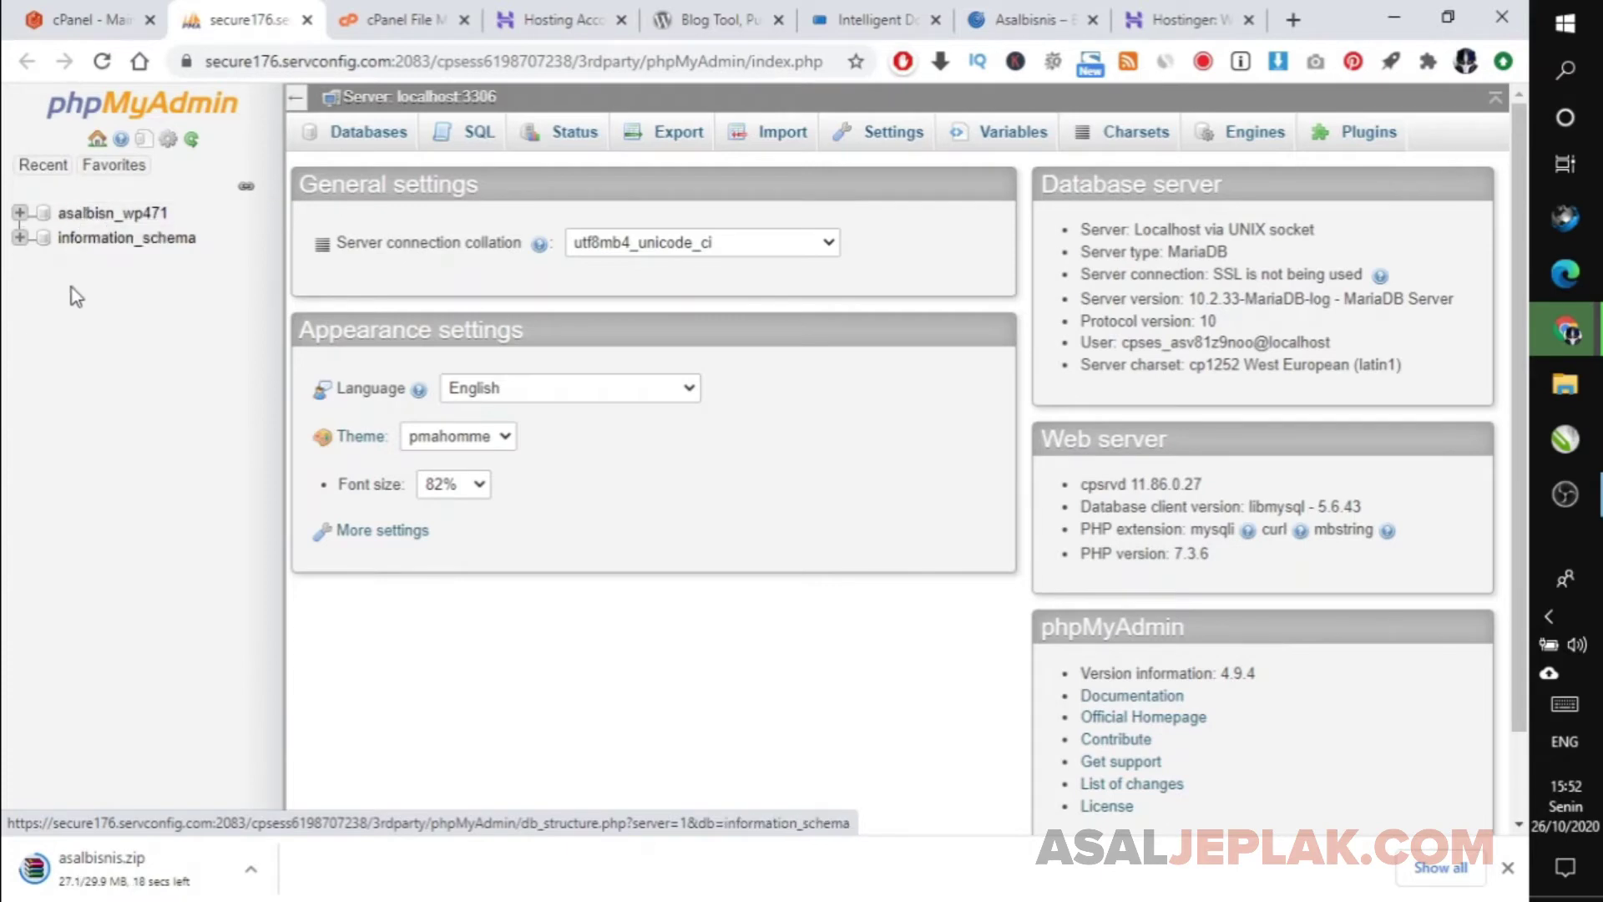
click(127, 219)
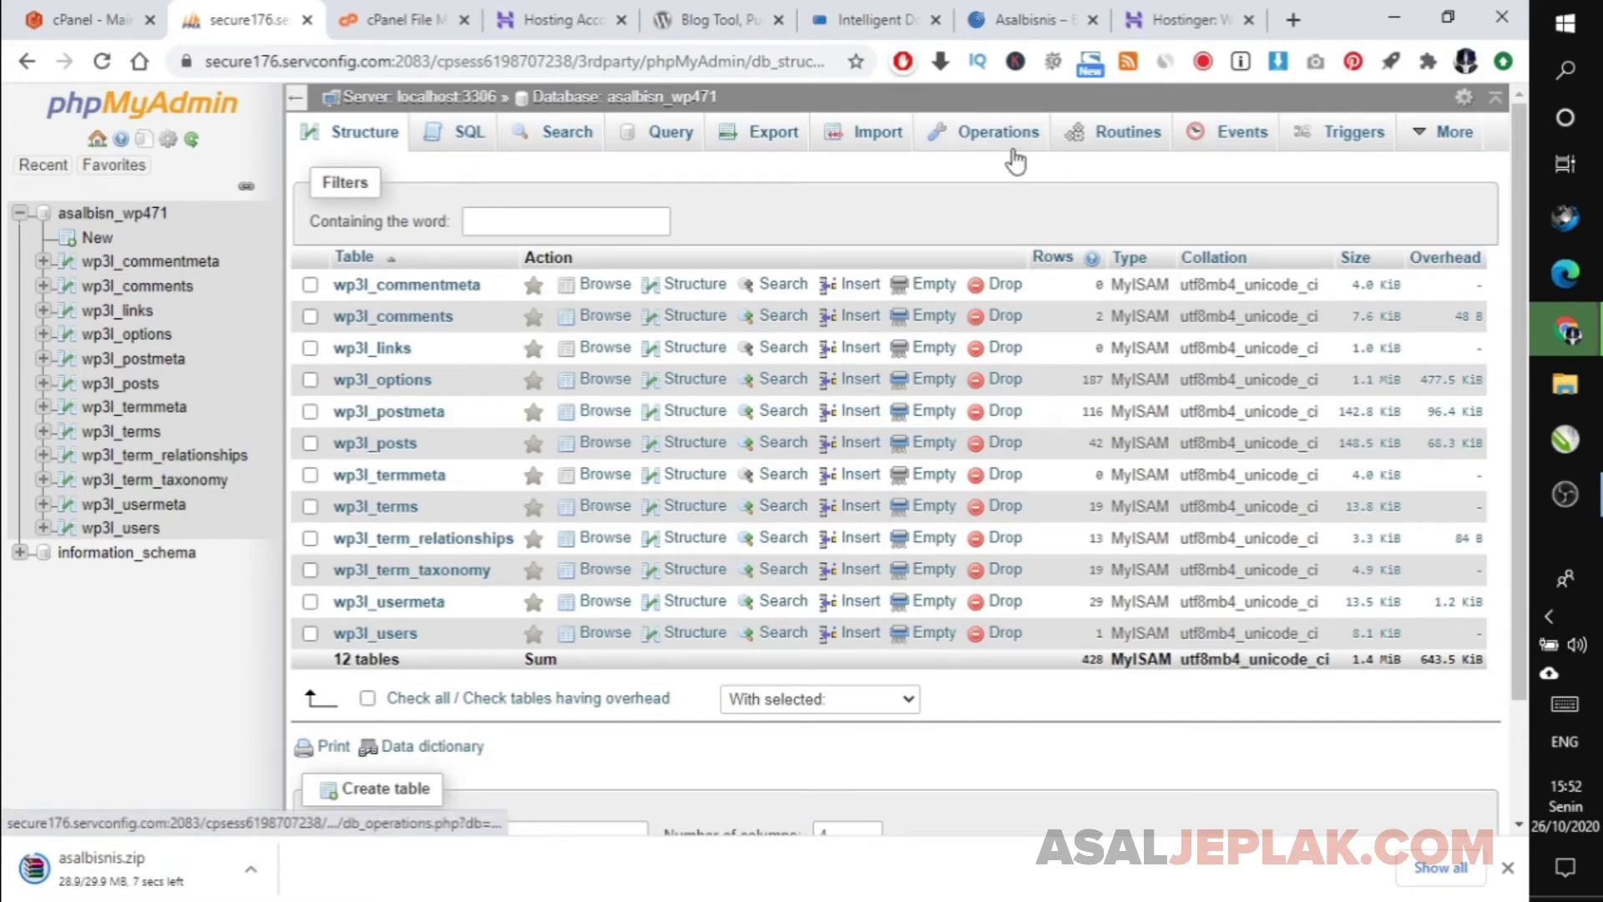
click(754, 144)
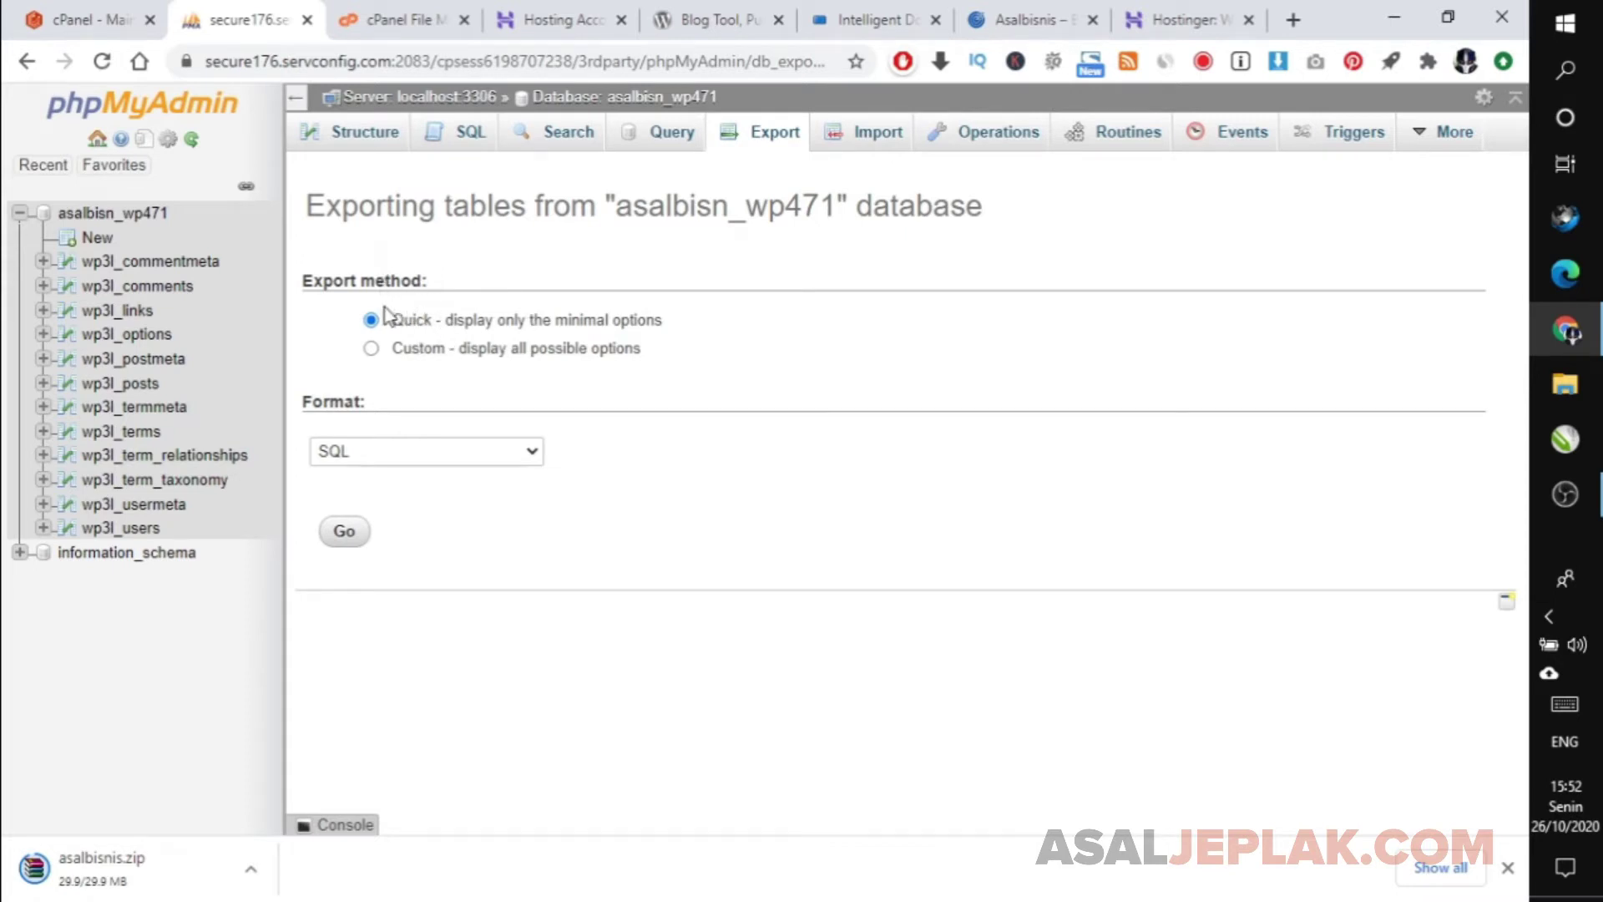
click(344, 533)
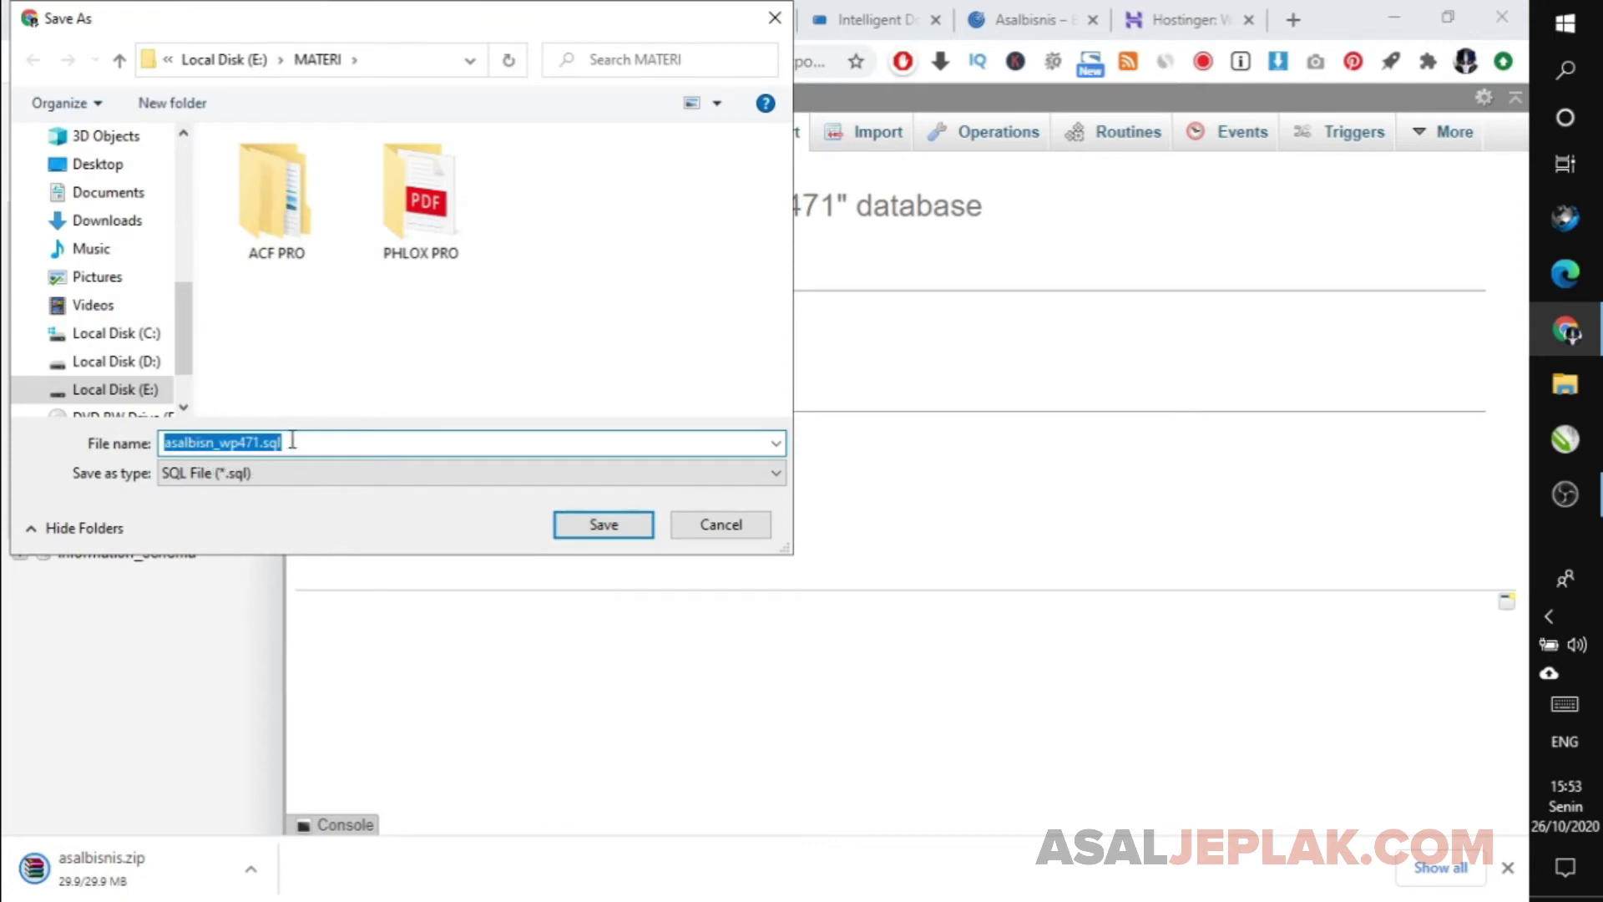
click(623, 533)
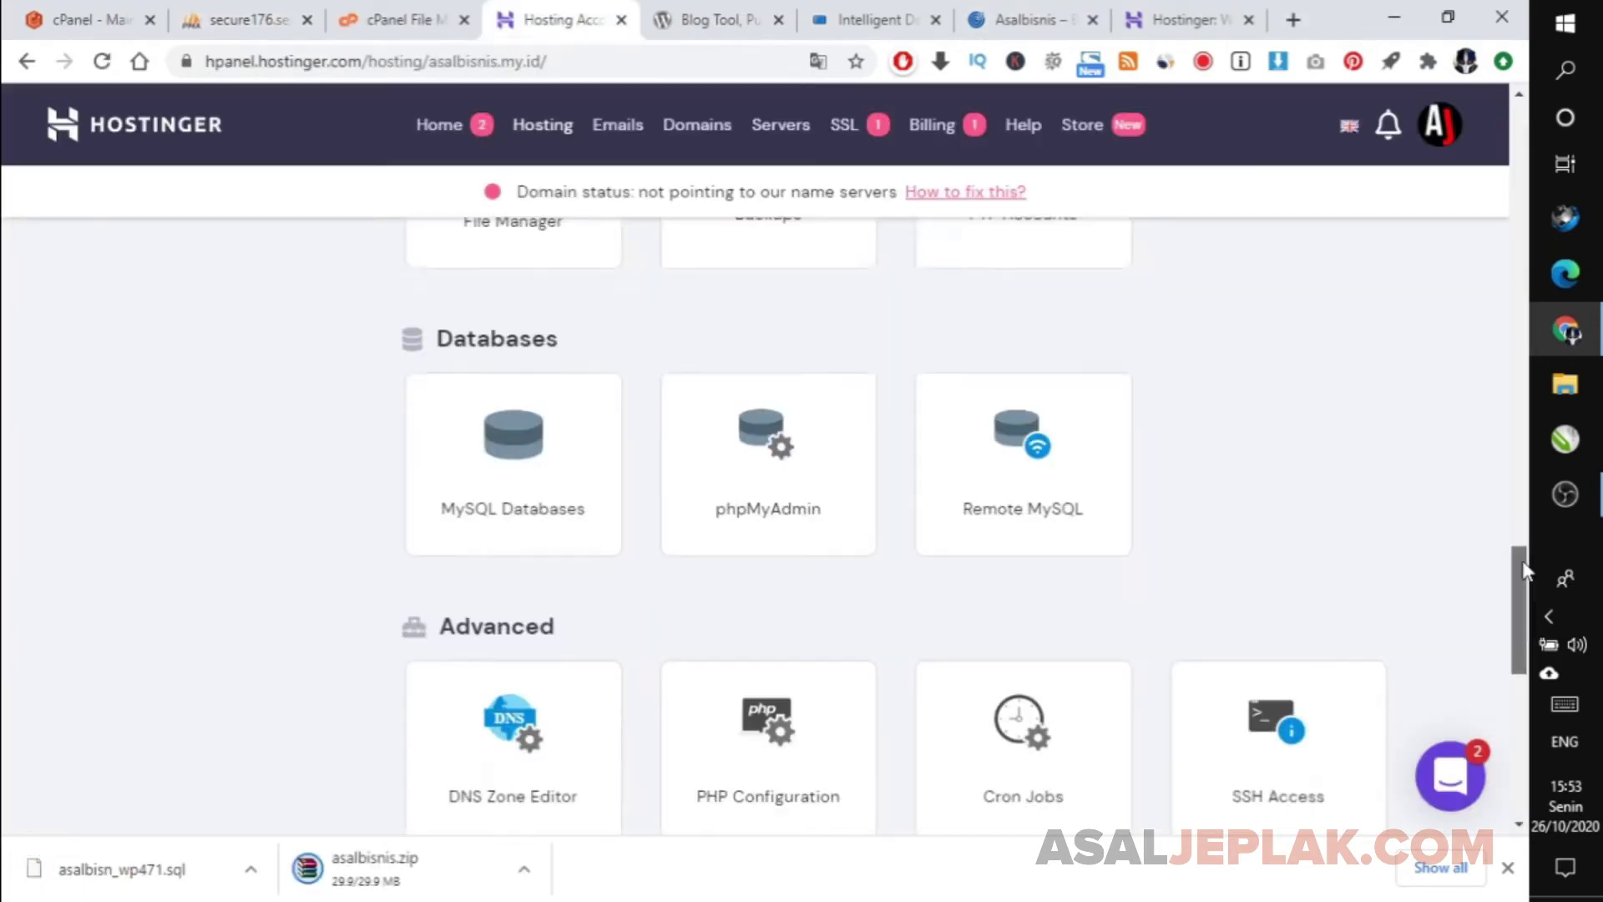
Check the zip download's options, then go to hPanel's MySQL Databases page.
mouse_move(1526, 563)
mouse_down()
mouse_move(1526, 598)
mouse_move(1526, 547)
mouse_up()
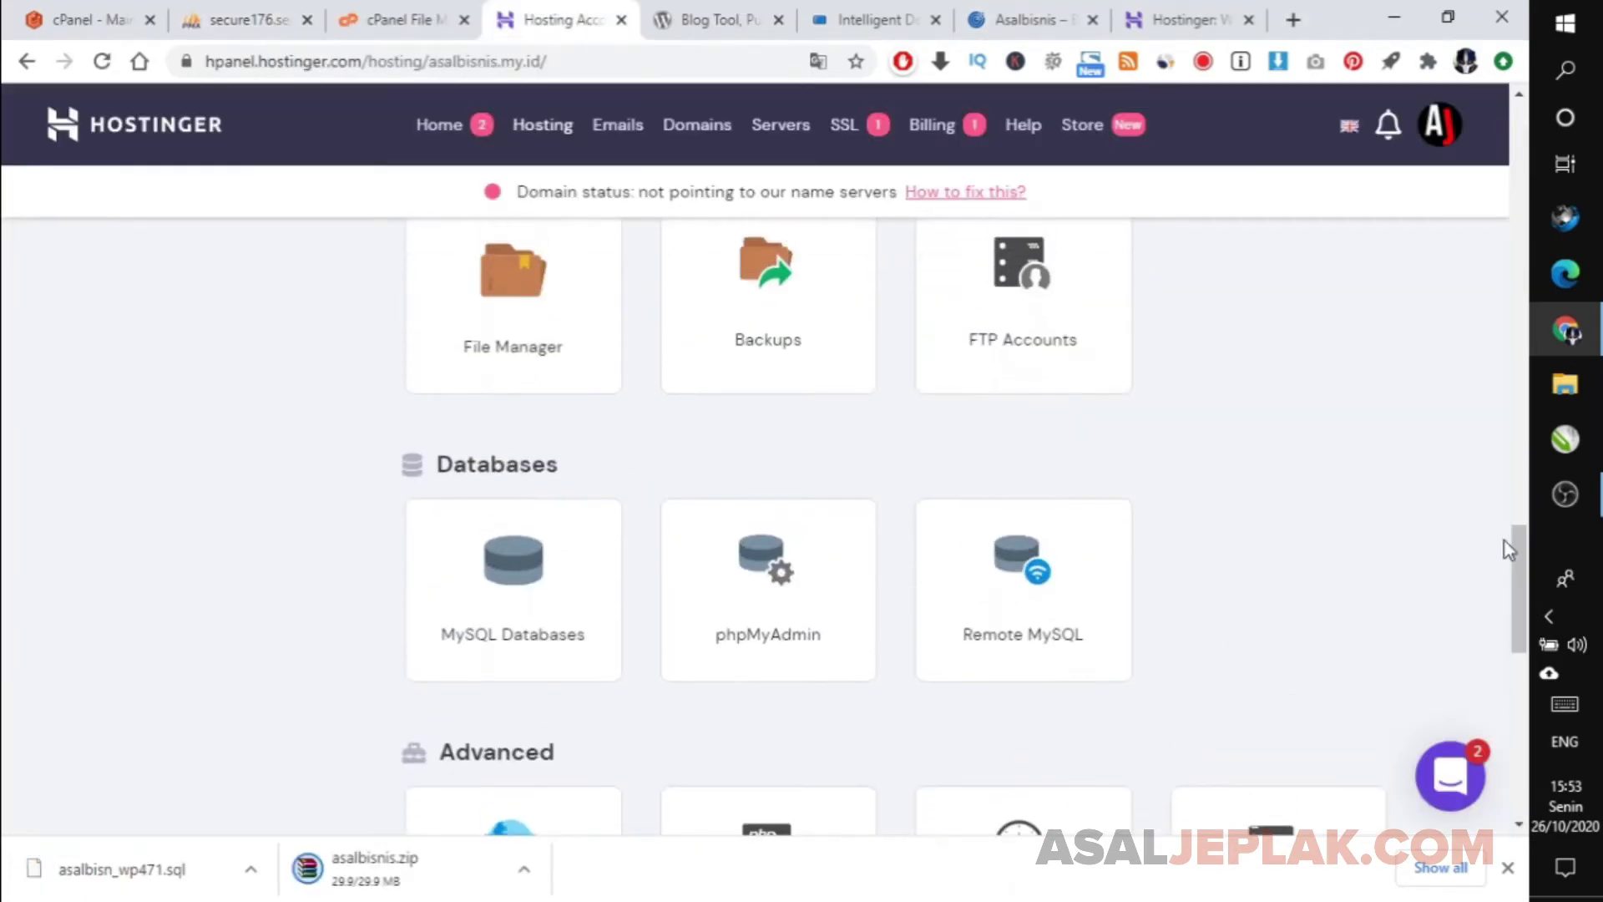
click(524, 871)
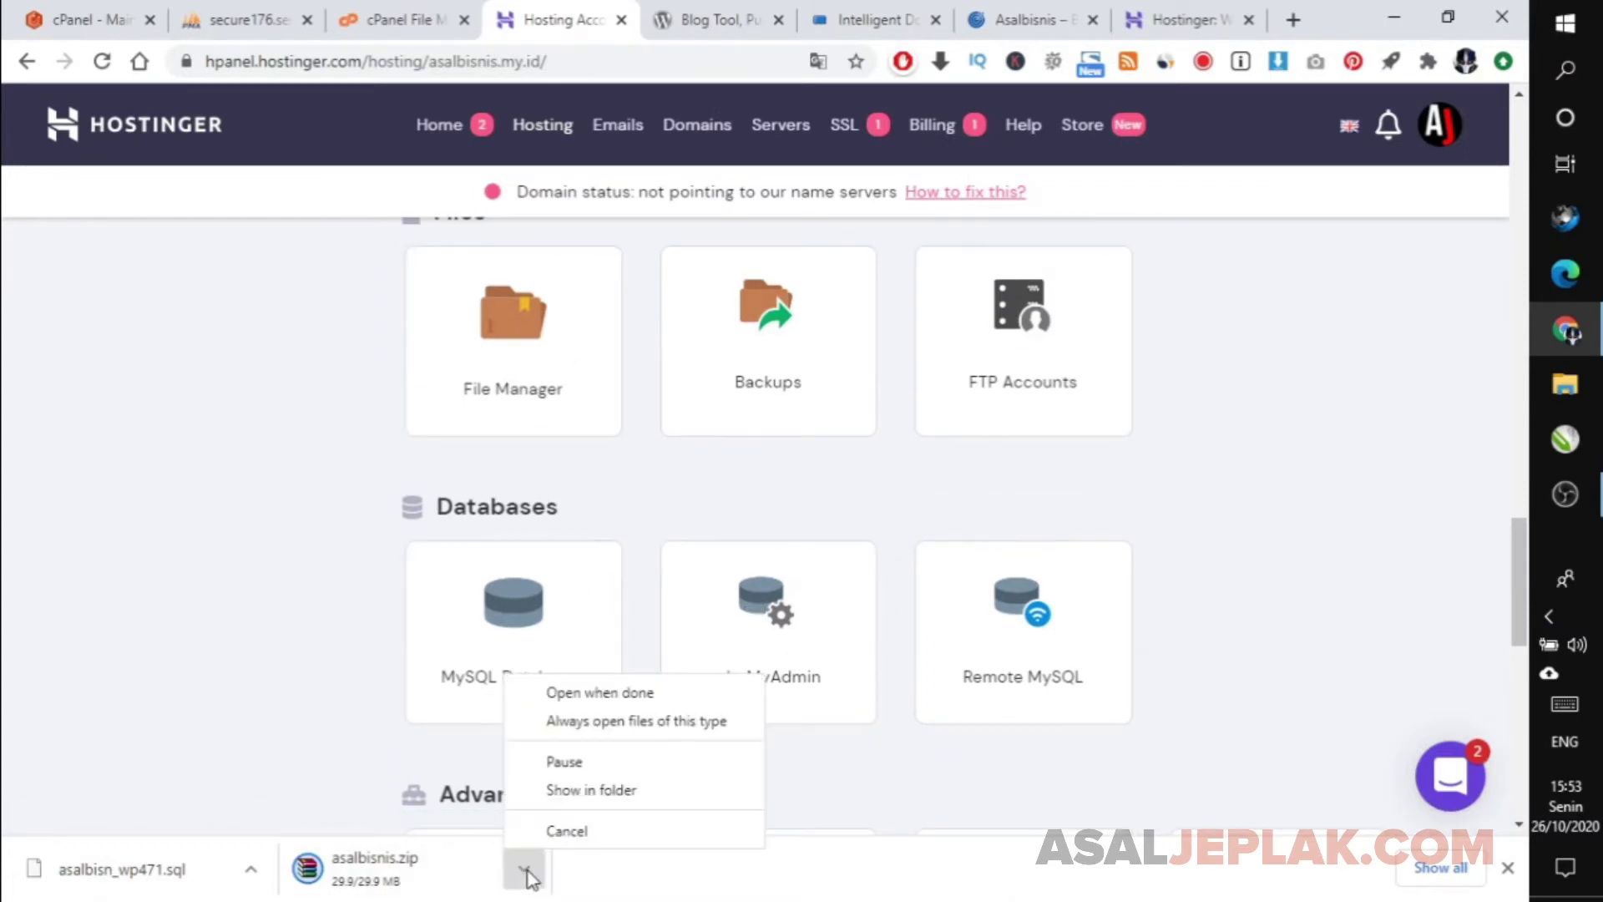
click(909, 783)
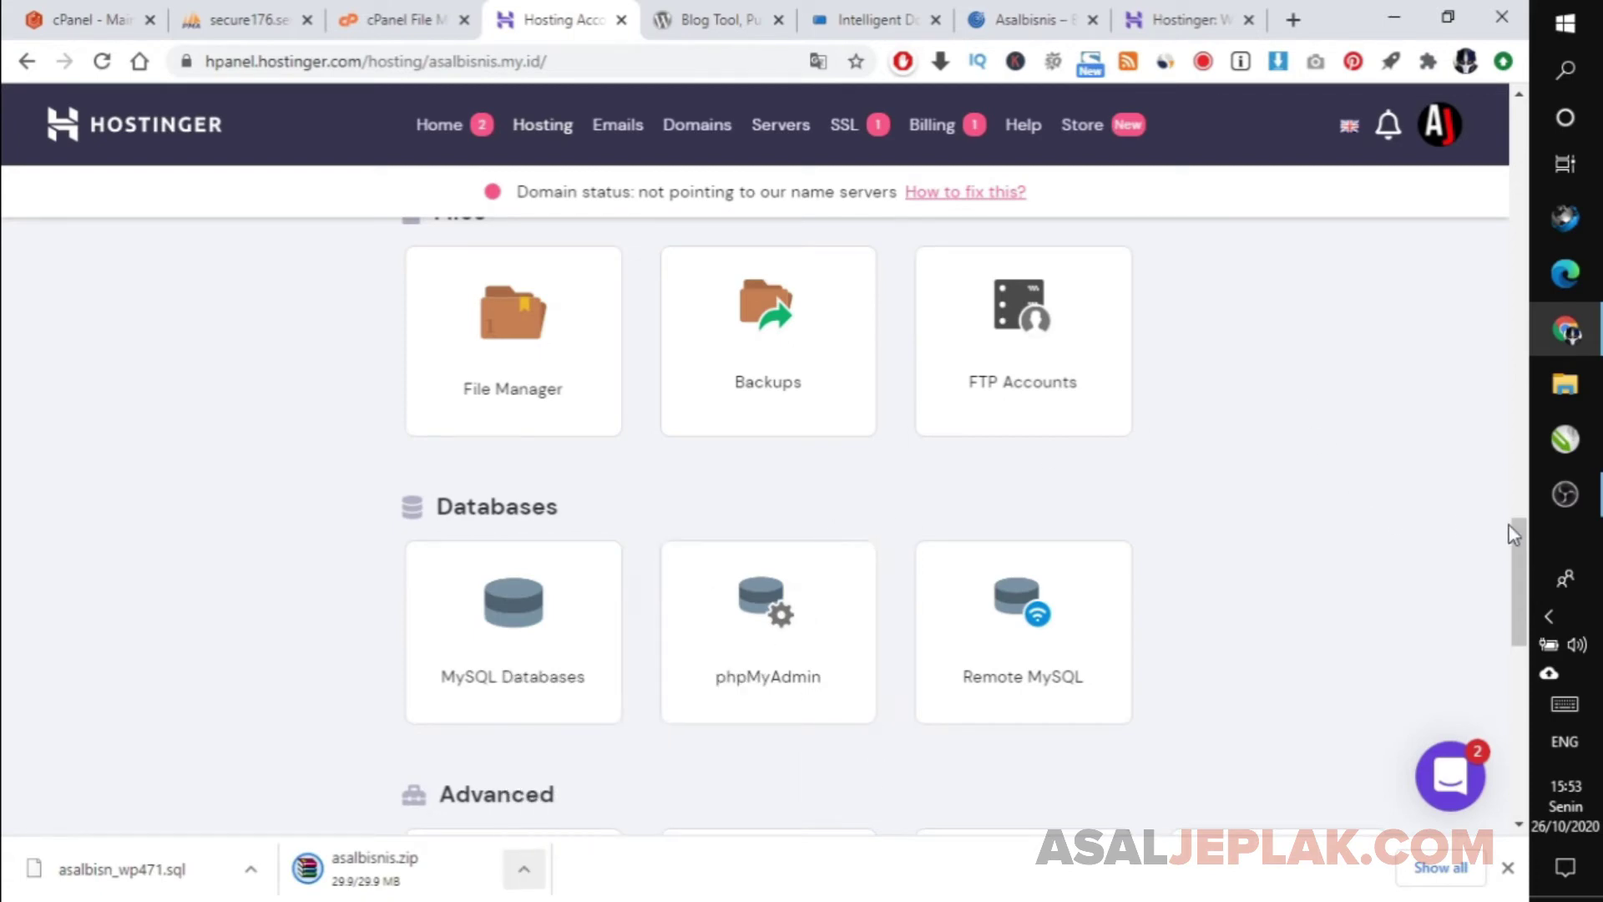
mouse_move(1515, 534)
mouse_down()
mouse_move(1496, 201)
mouse_move(1495, 535)
mouse_up()
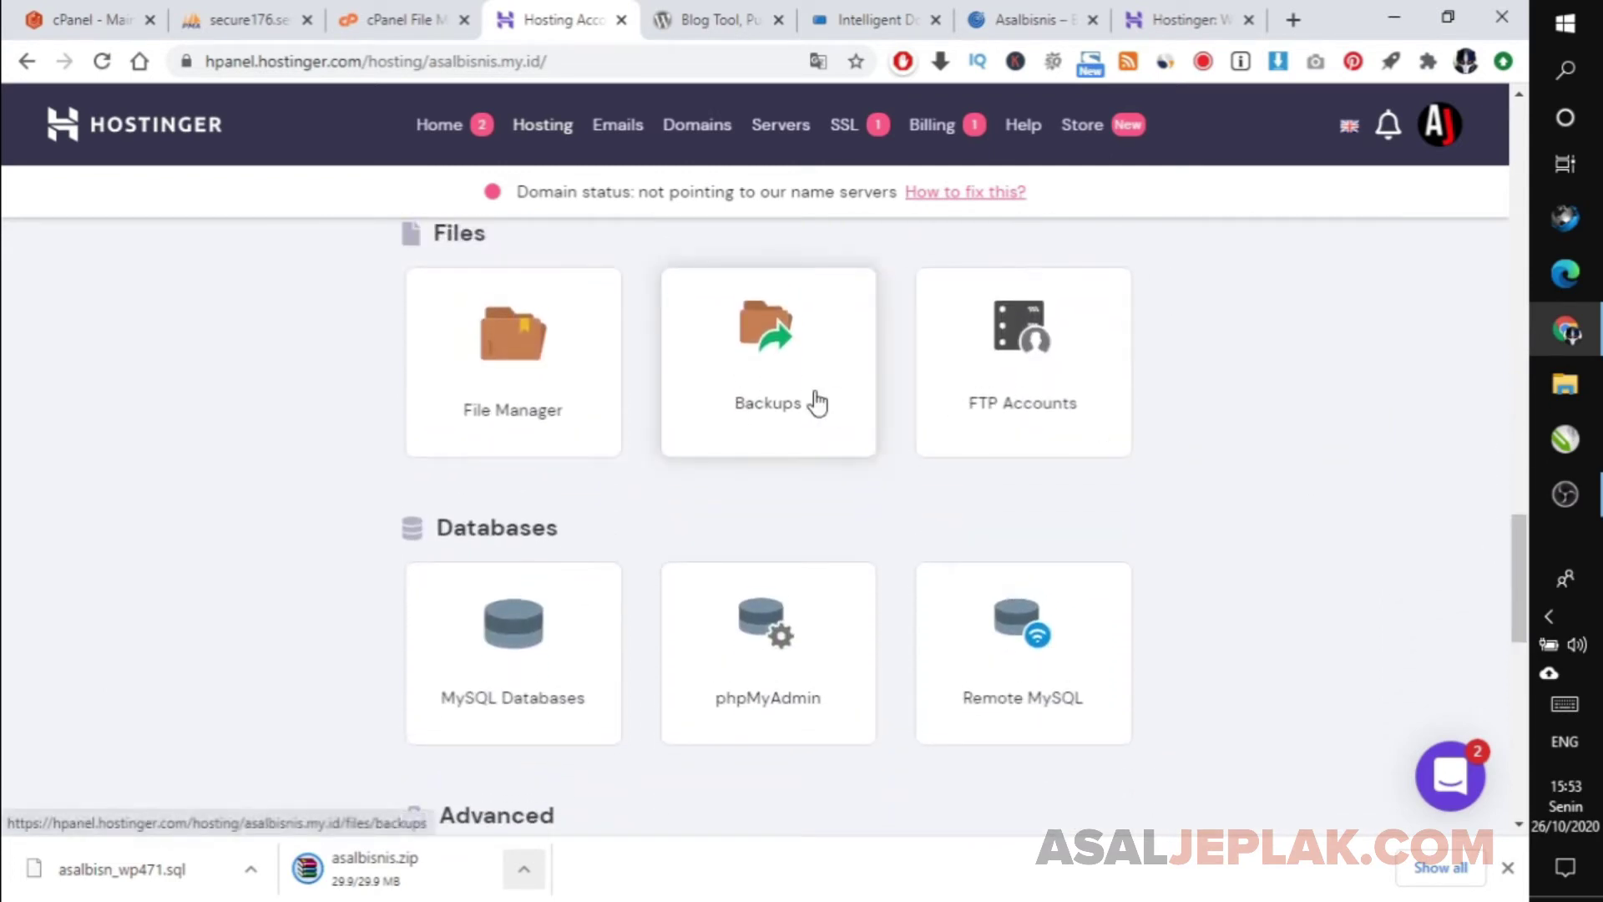
click(476, 655)
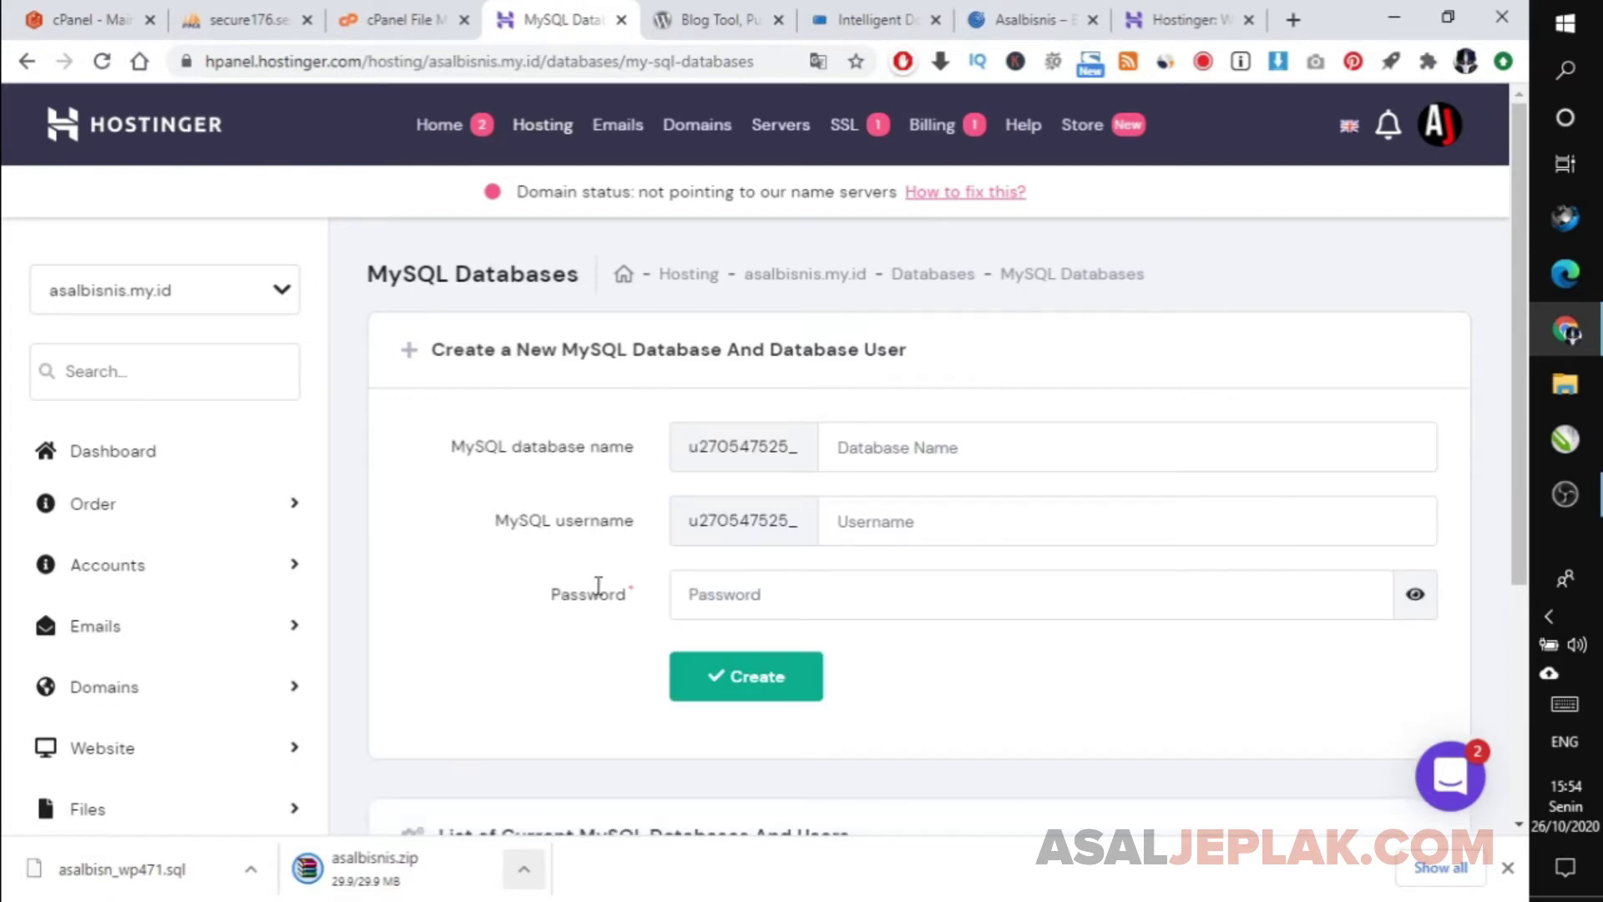
click(965, 447)
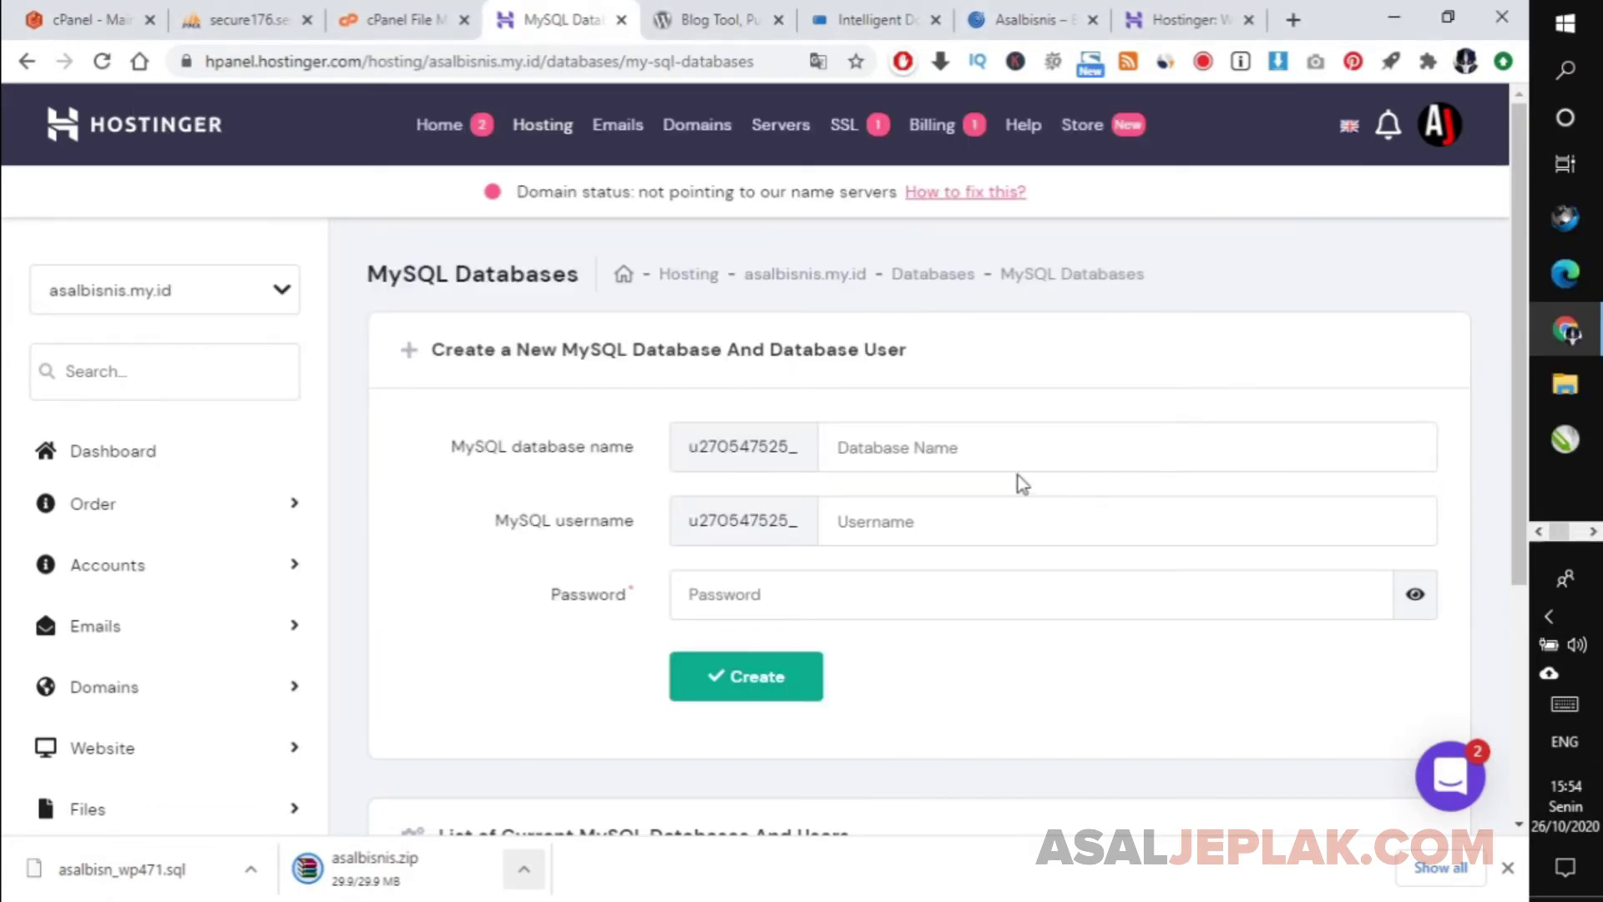
click(987, 427)
text(asalbn)
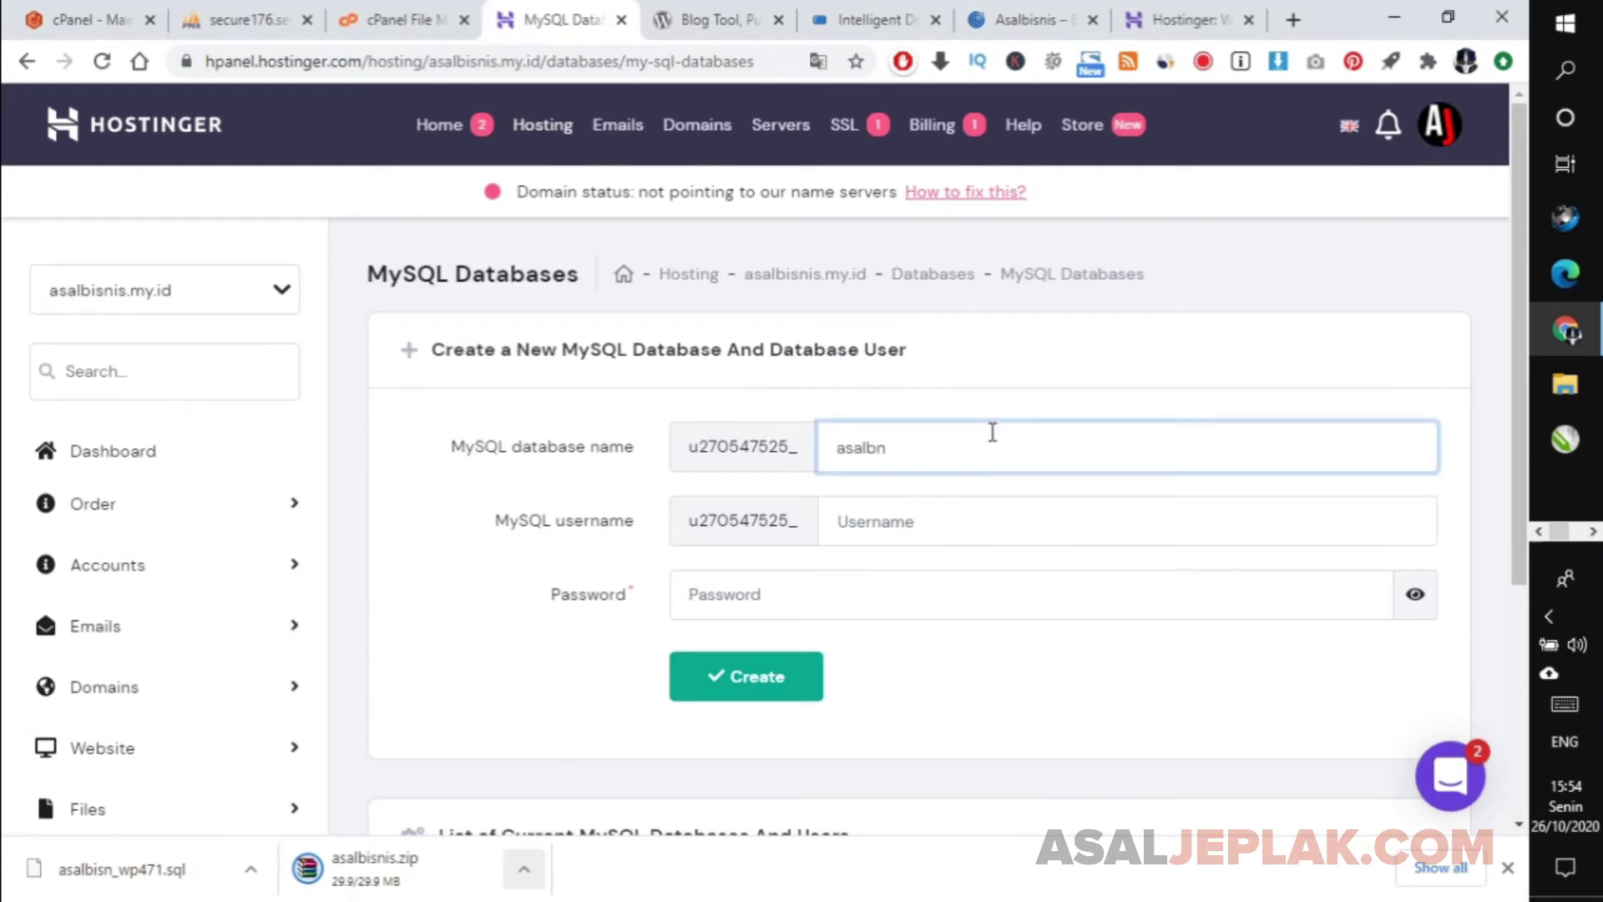
key(Tab)
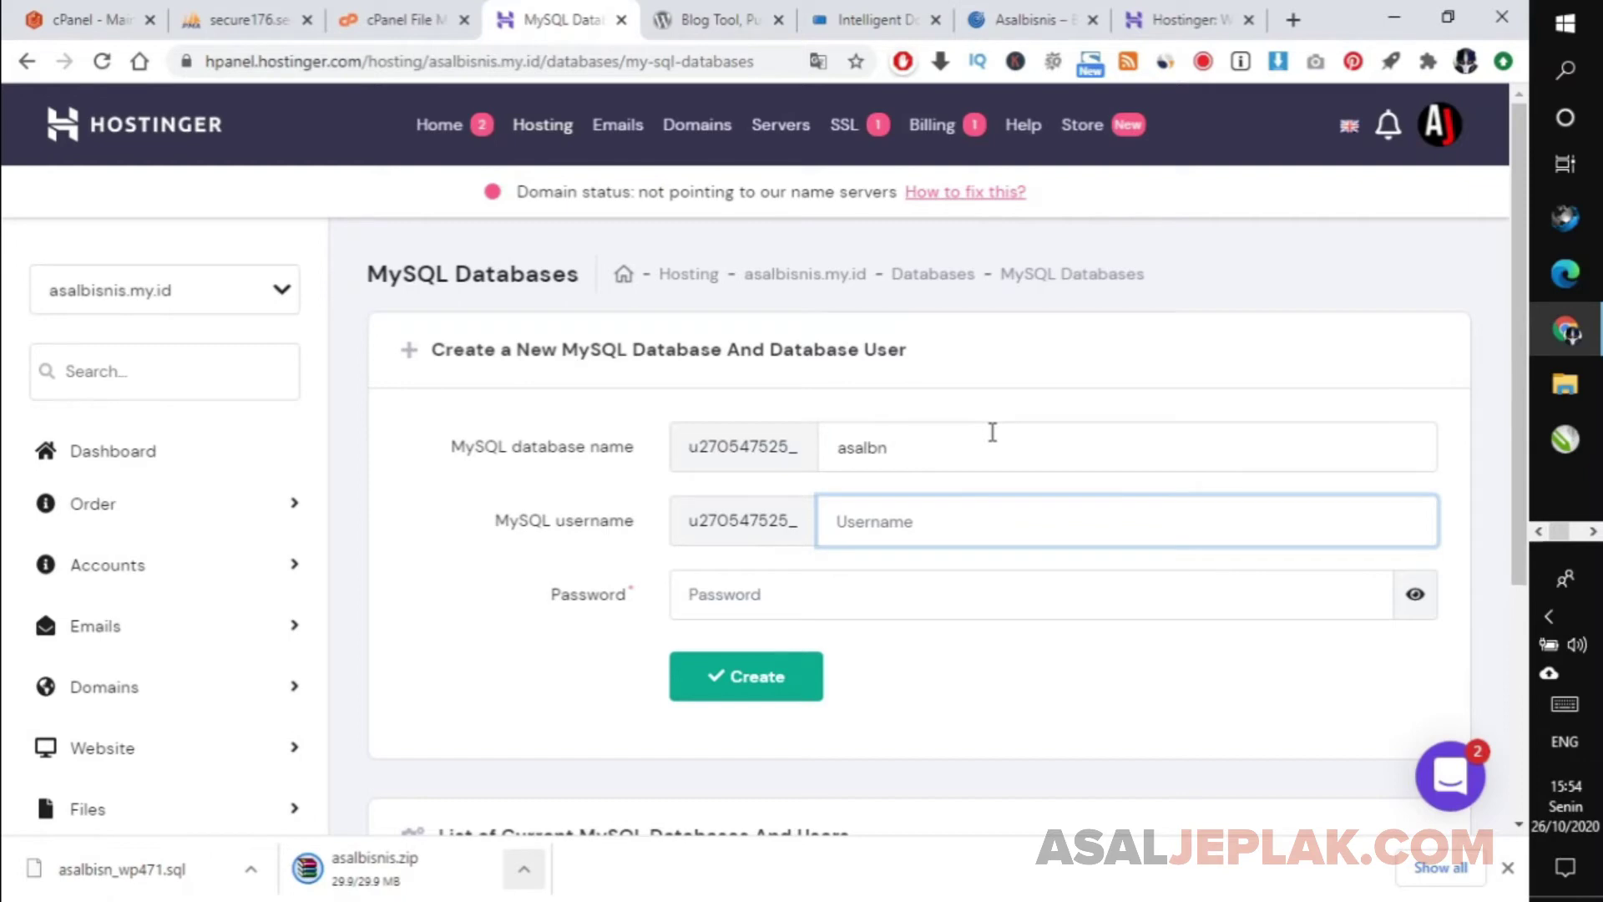
text(asalbn)
key(Tab)
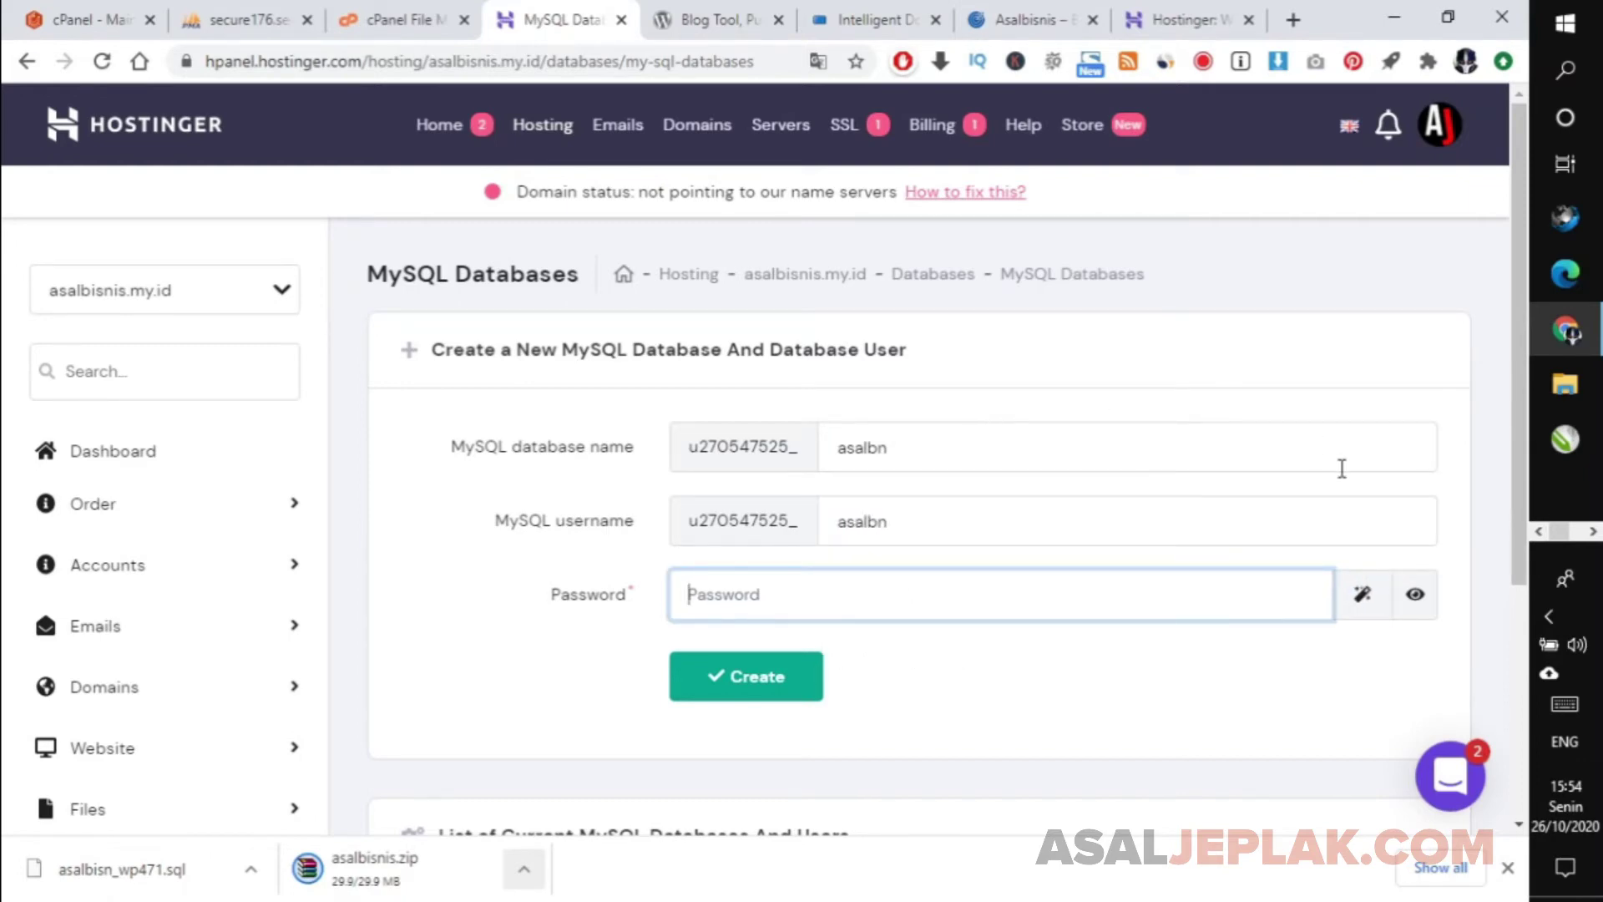
click(1363, 594)
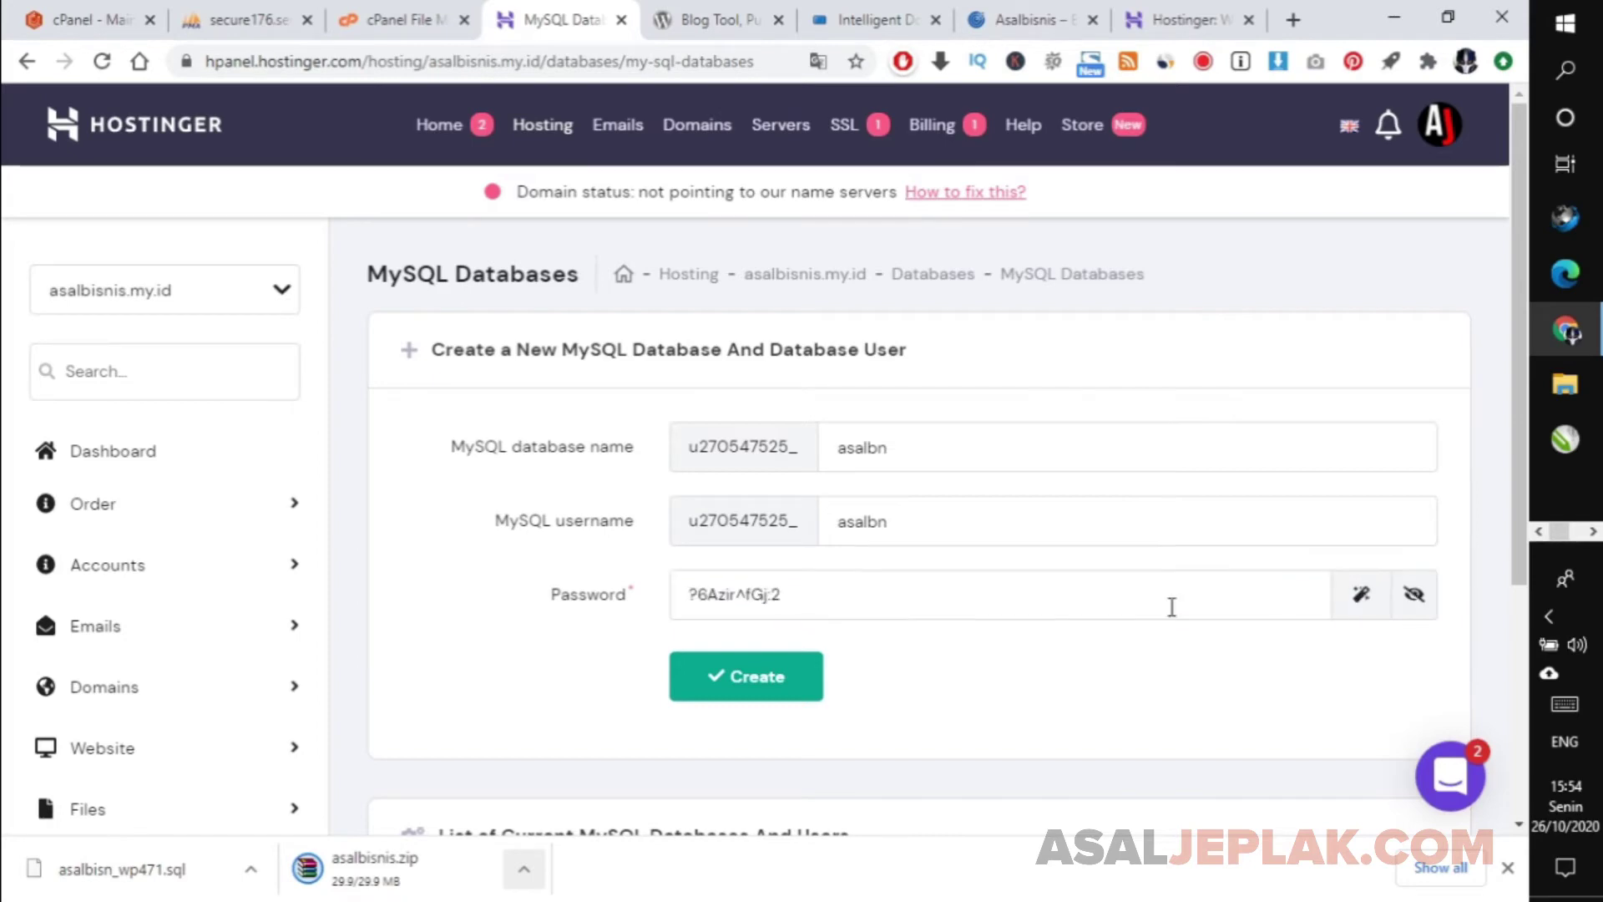
click(900, 602)
key(ctrl+a)
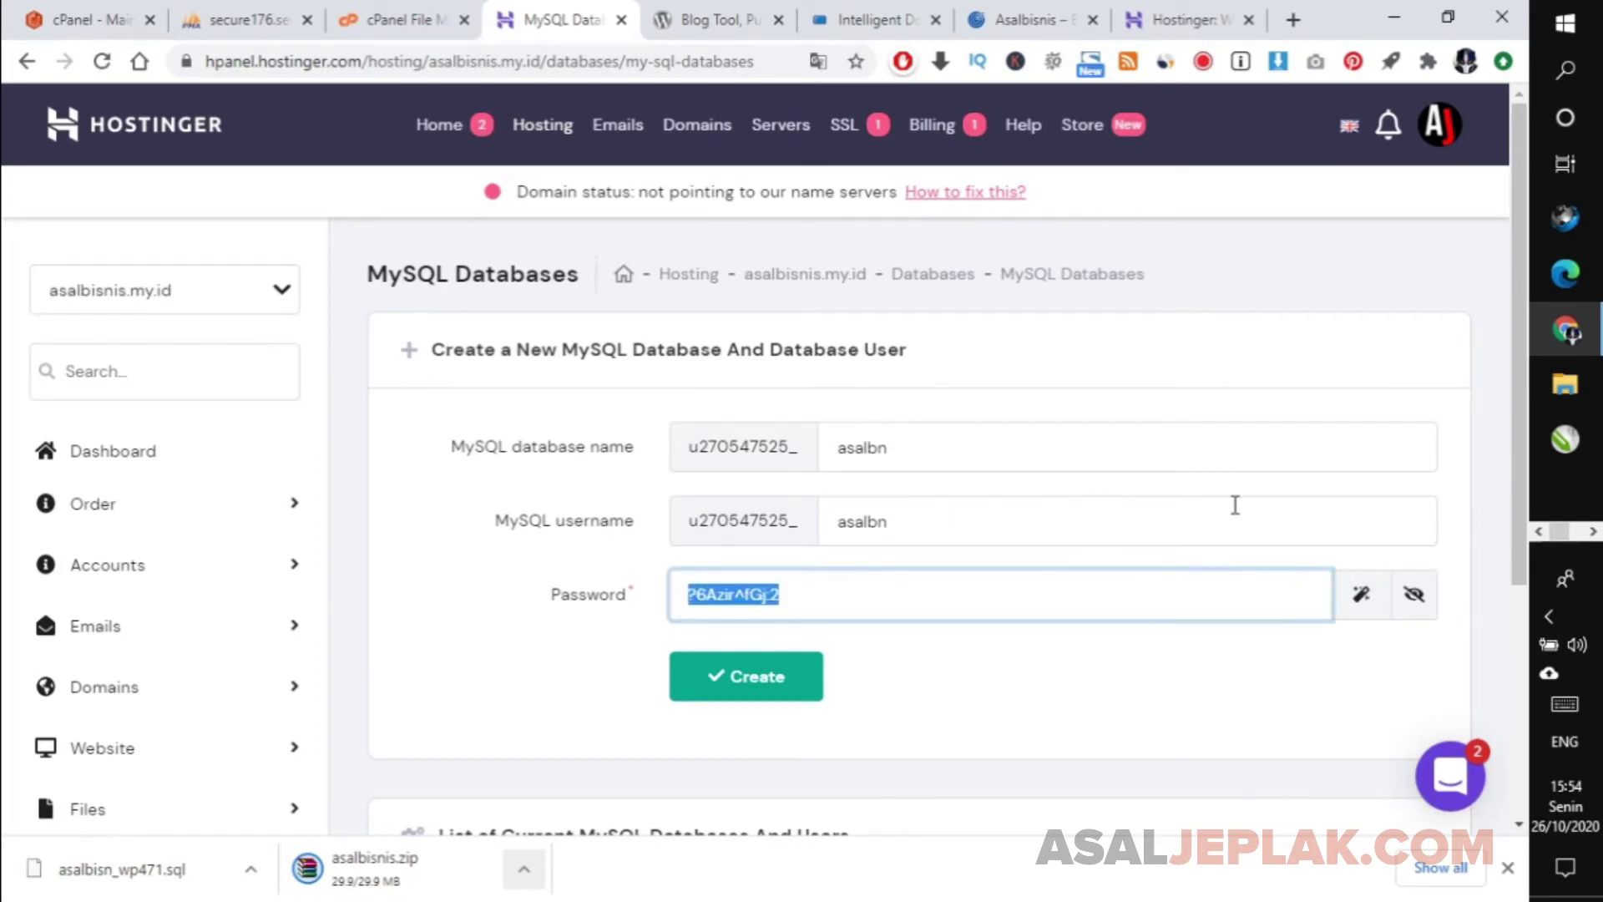
click(954, 680)
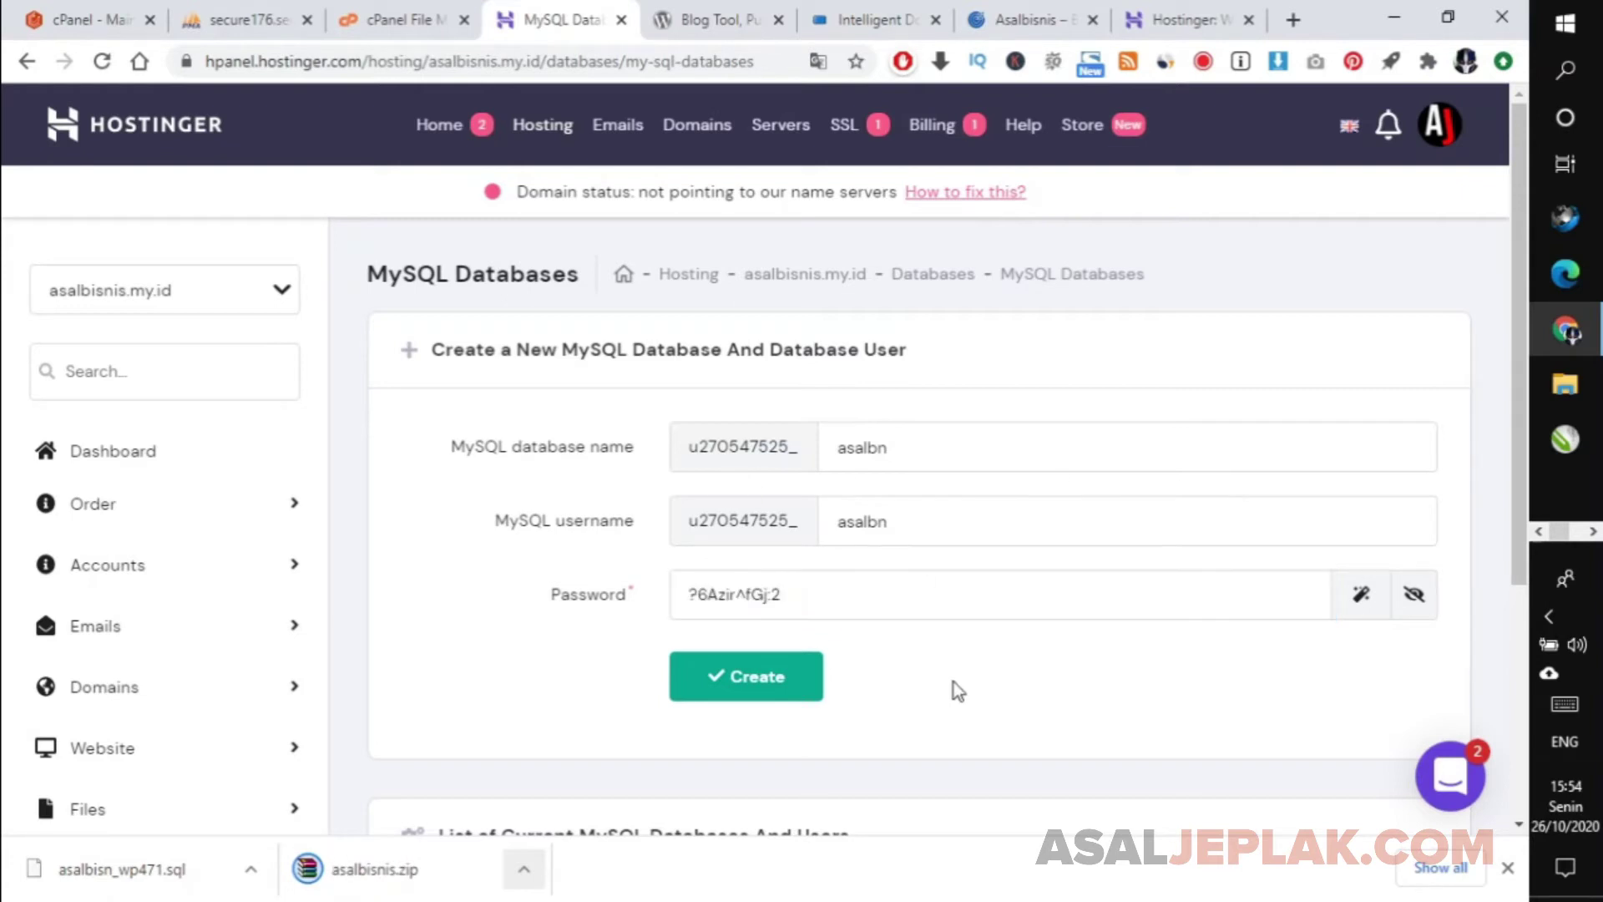
click(756, 678)
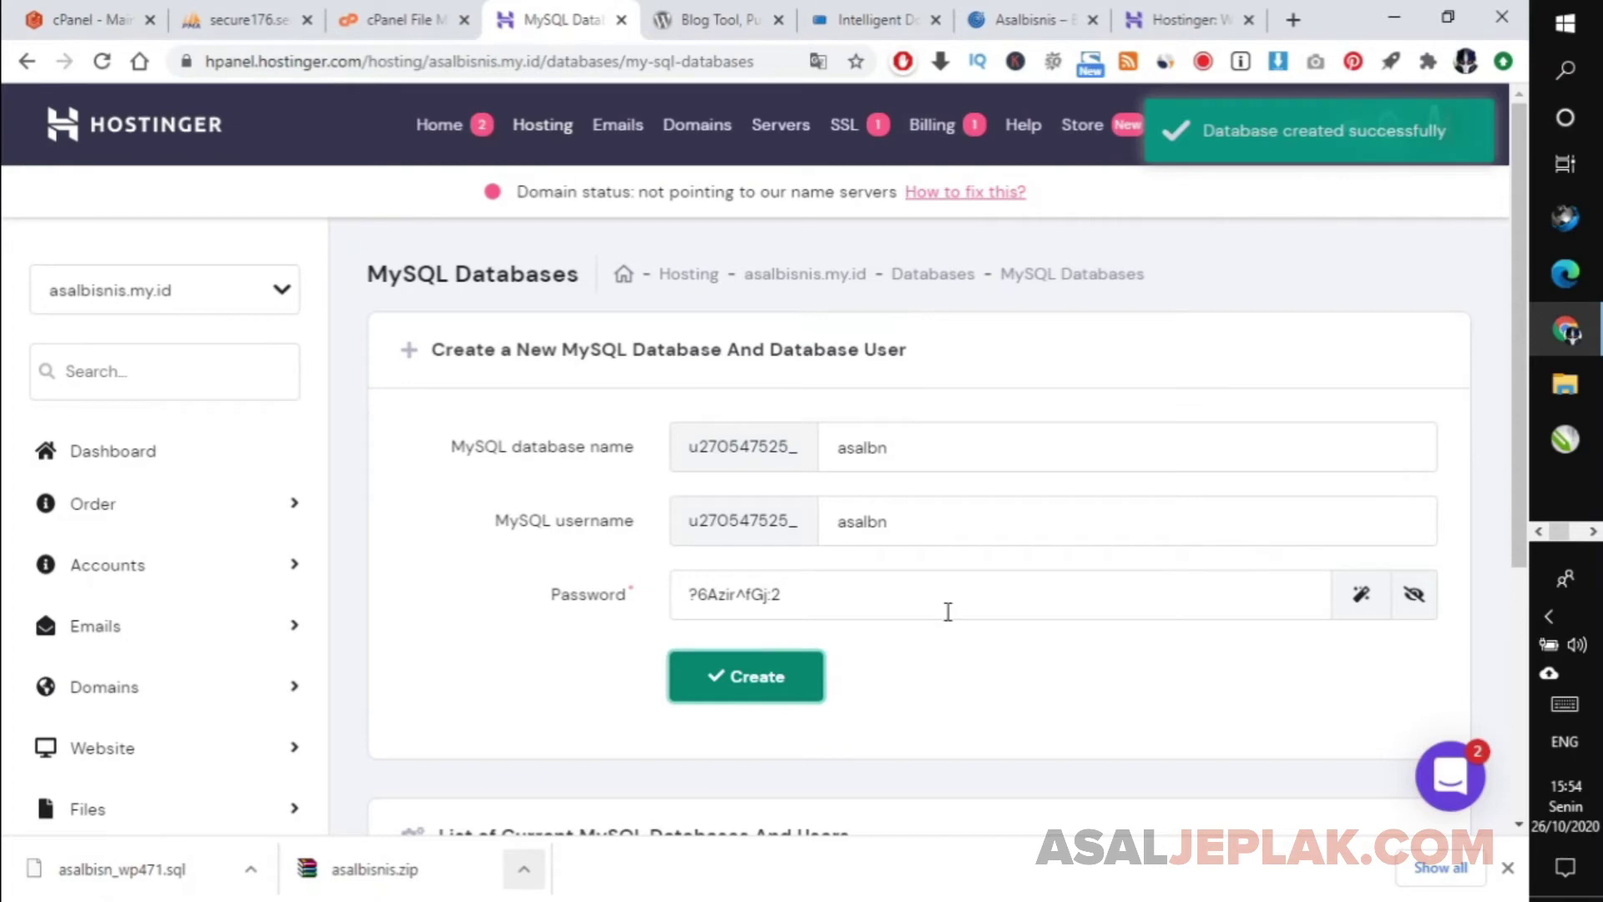
scroll(1521, 246, down, 5)
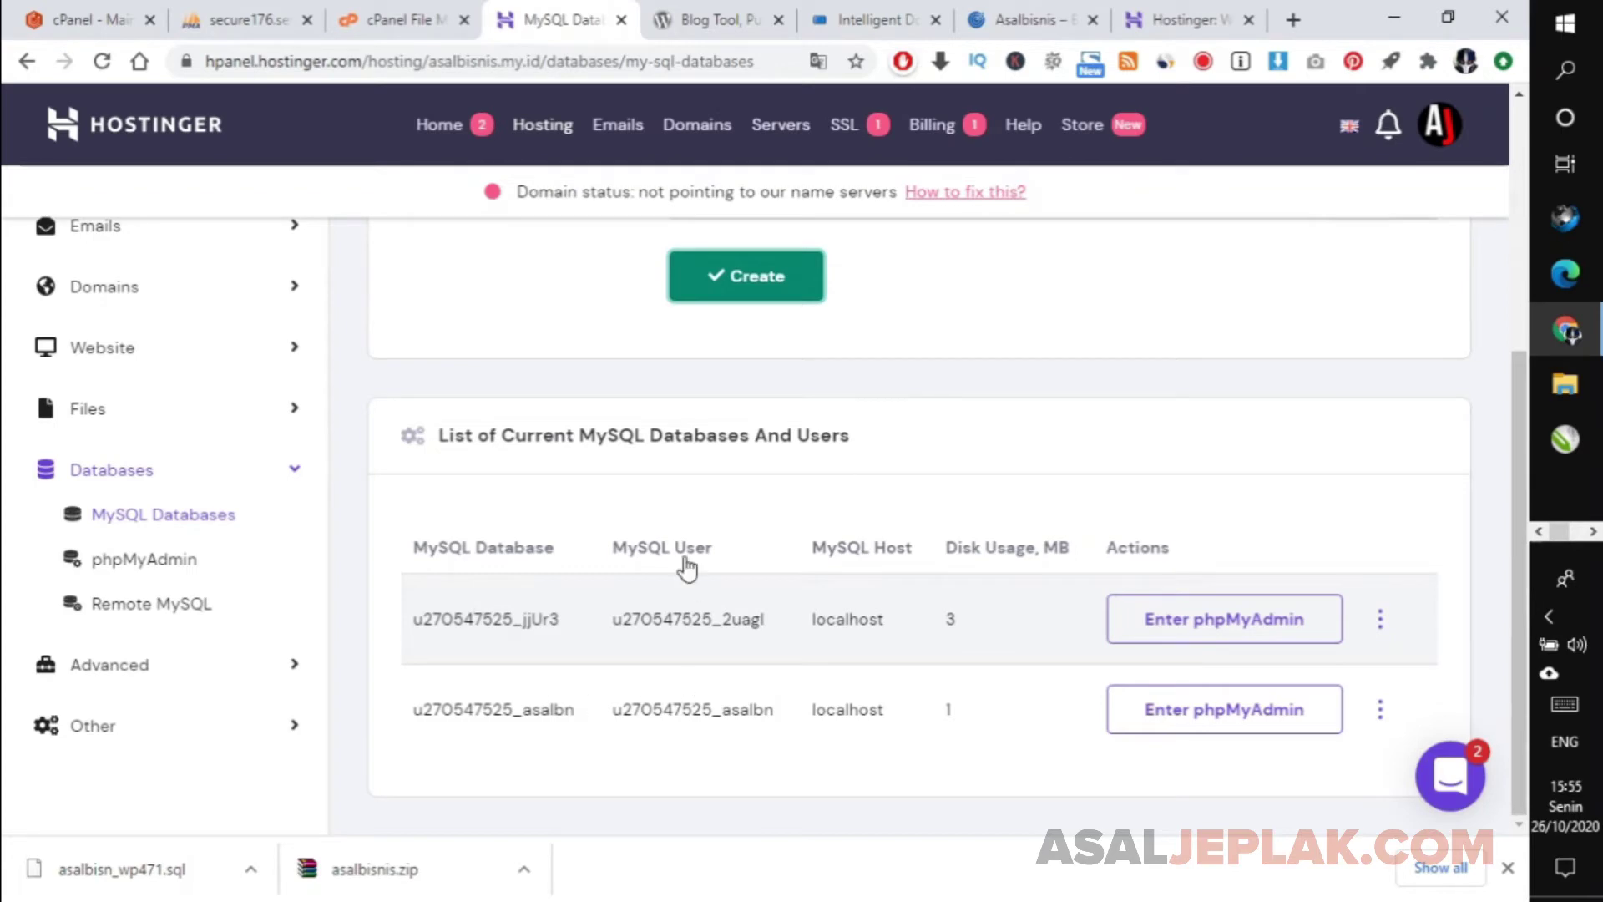
click(1210, 716)
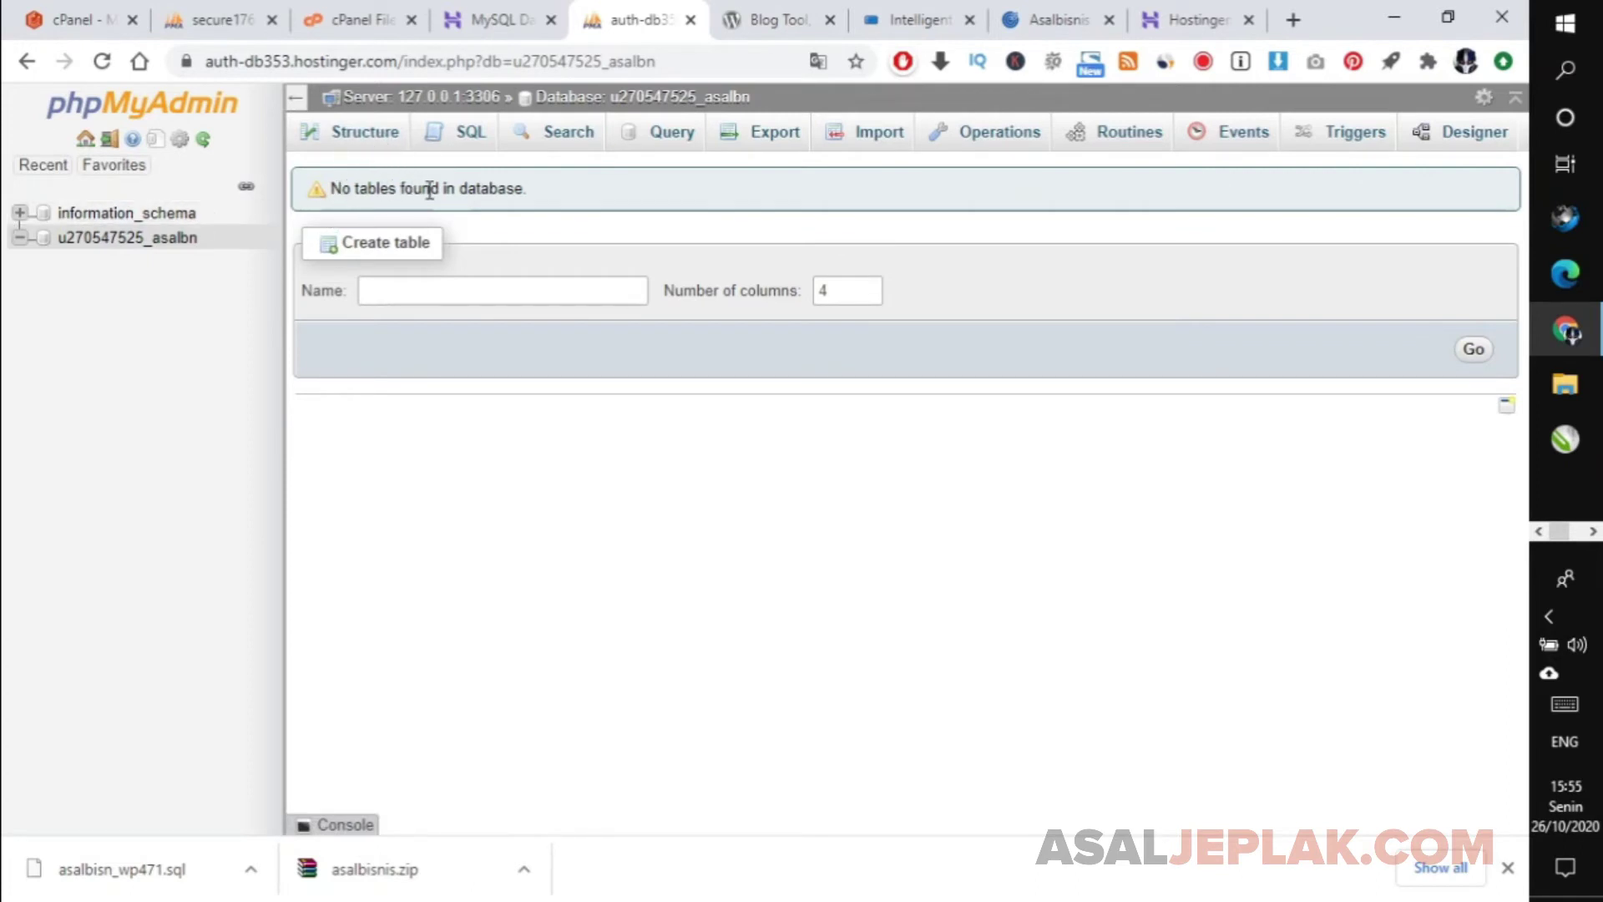
click(119, 241)
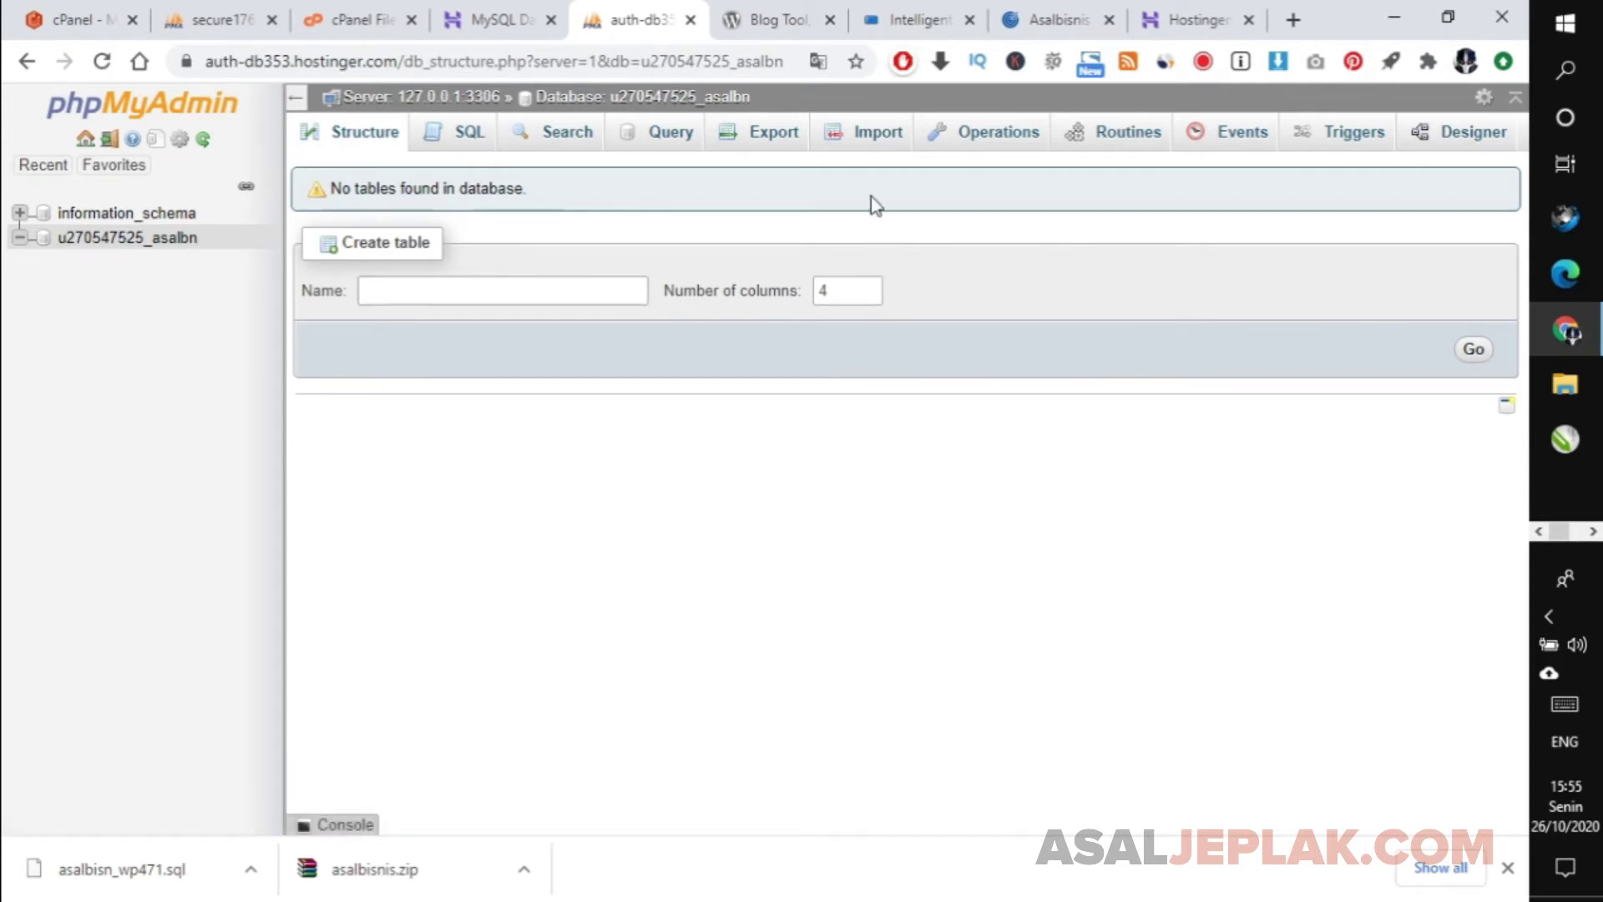
click(865, 149)
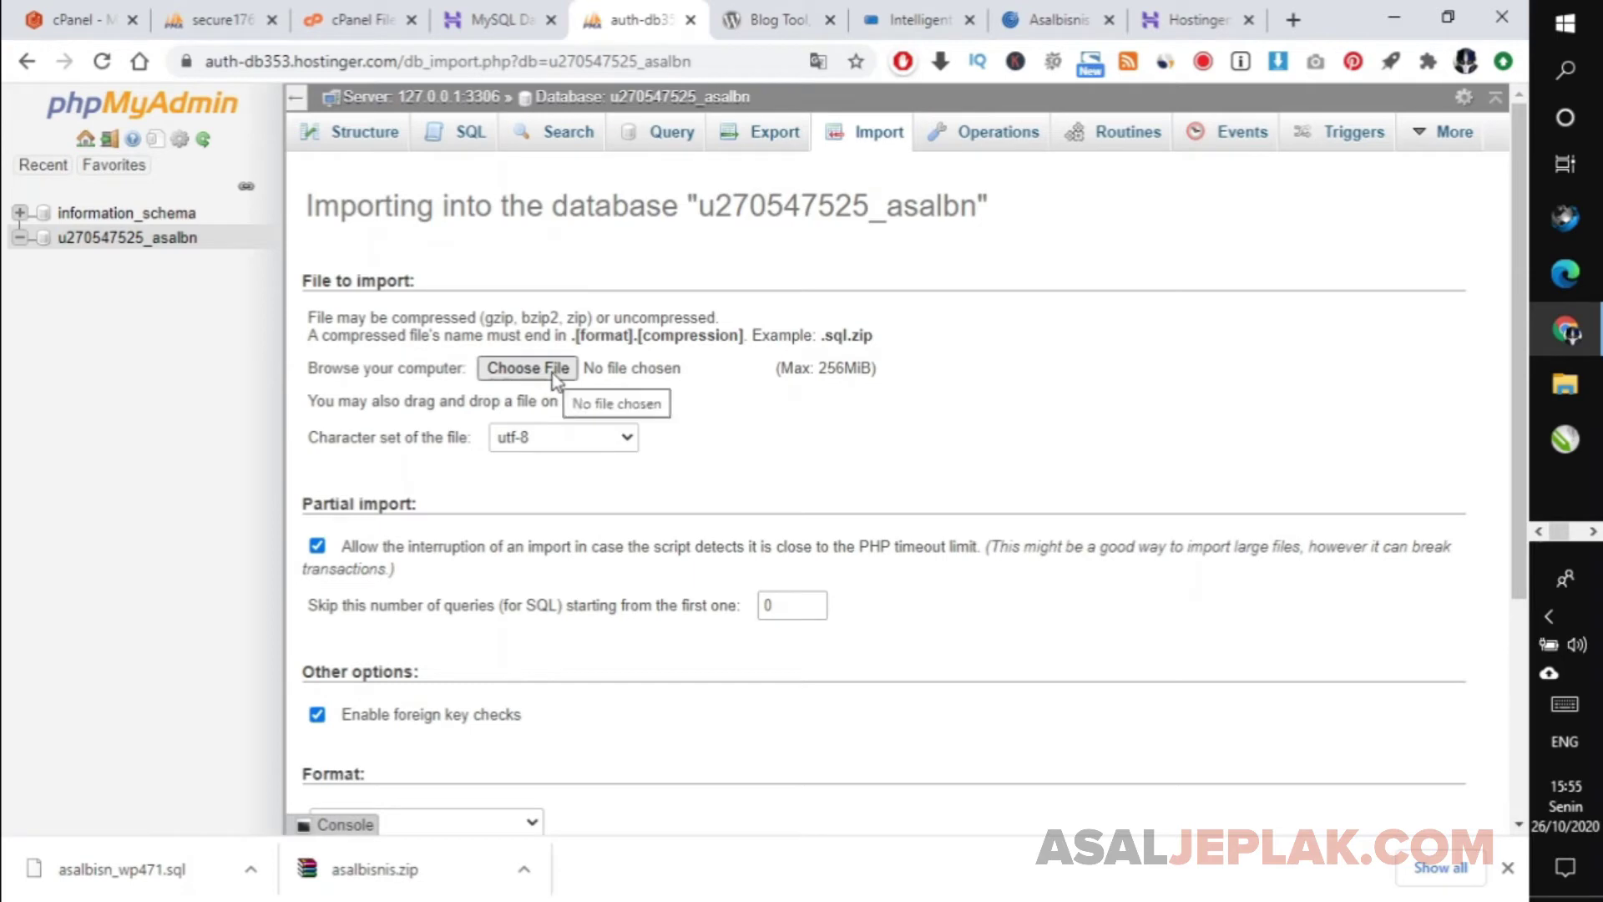
Import asalbisn_wp471.sql into u270547525_asalbn, check its 12 wp3l_ tables, and return to hPanel.
click(553, 372)
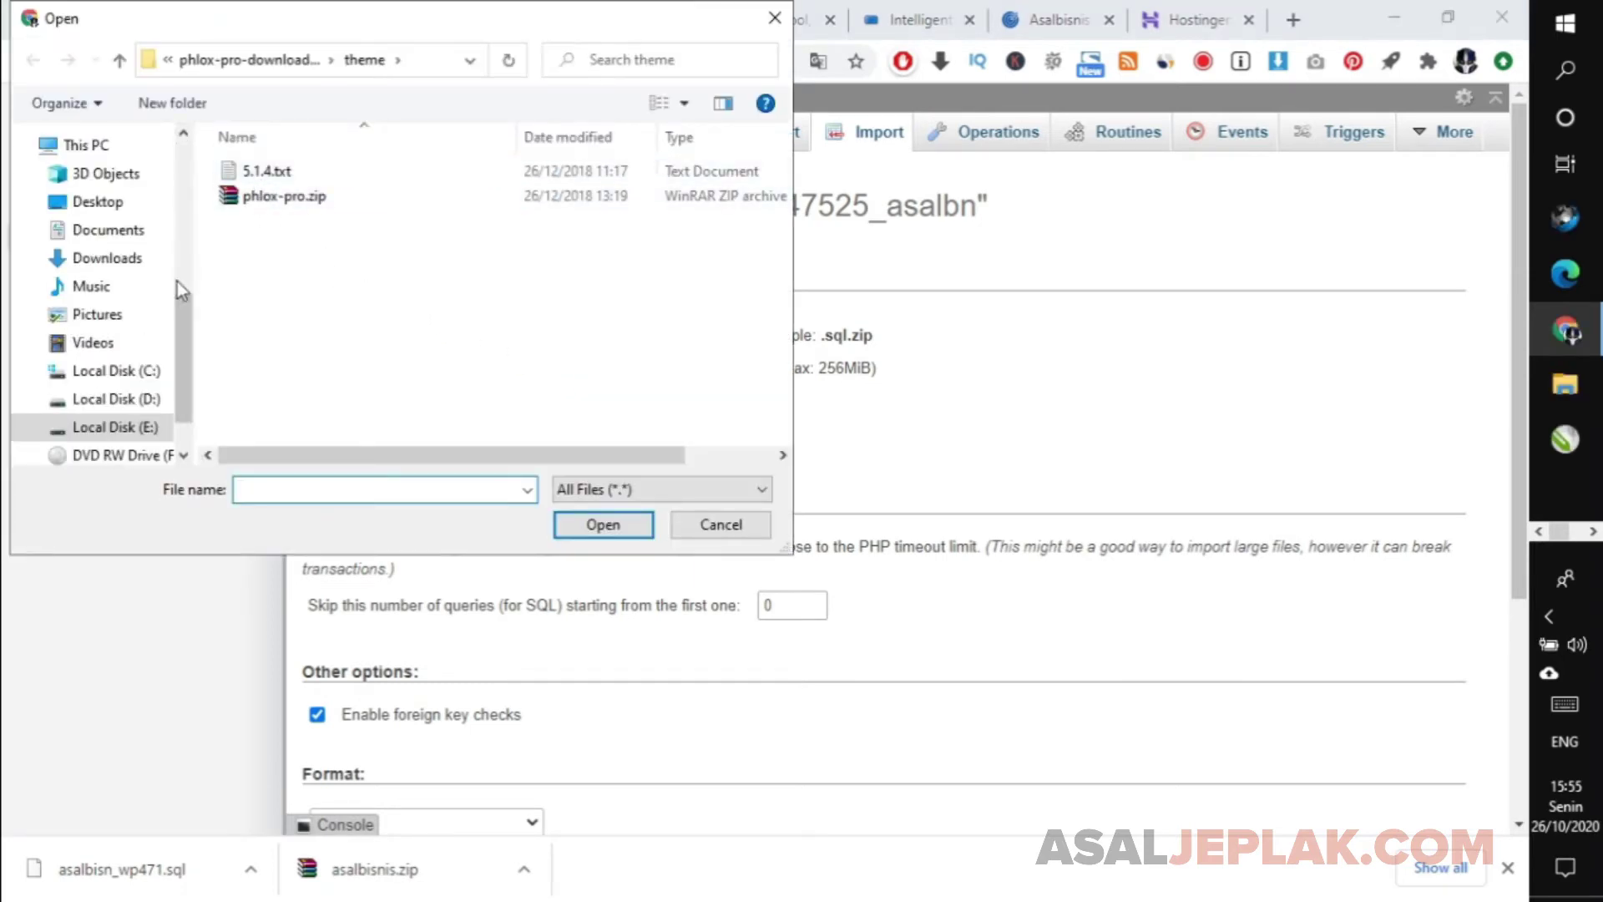
drag(181, 322, 180, 208)
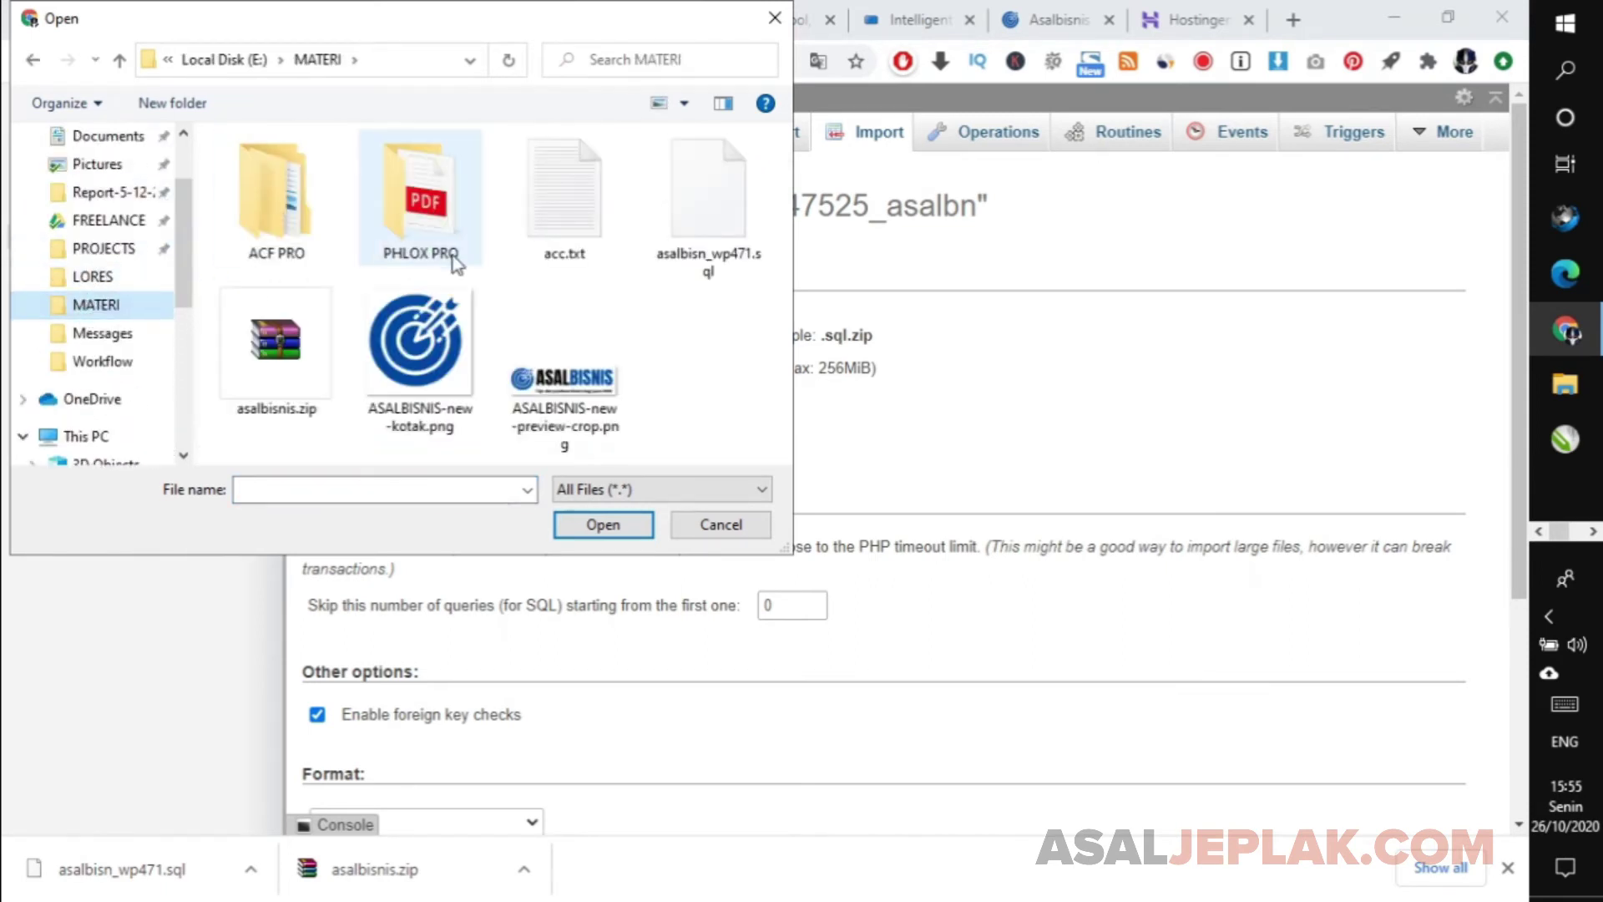
click(683, 231)
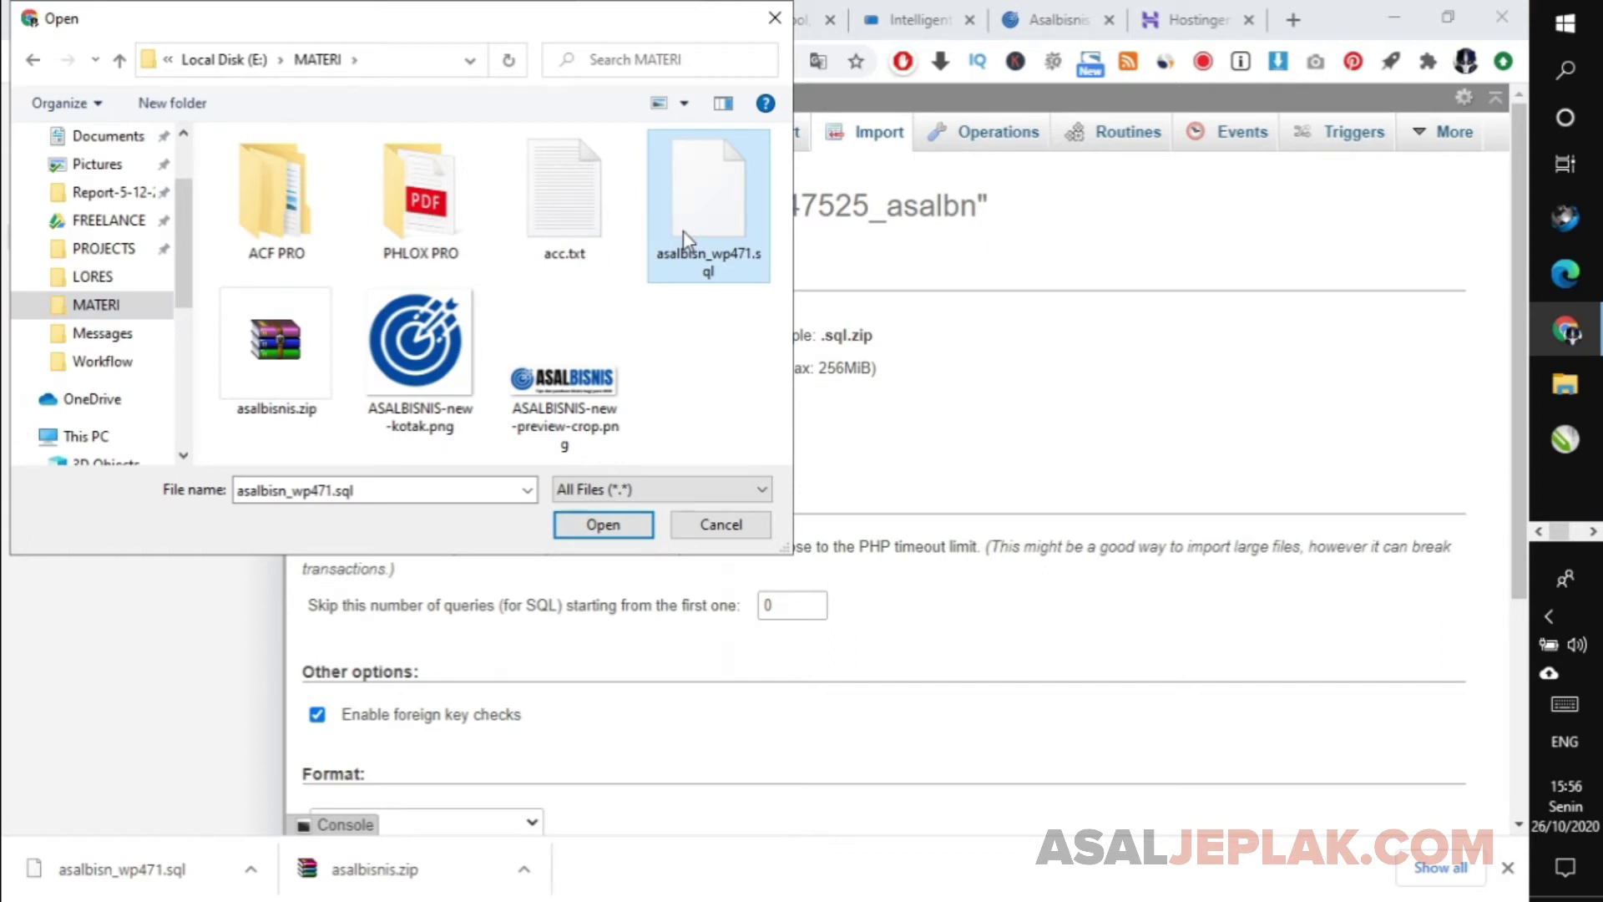
click(603, 526)
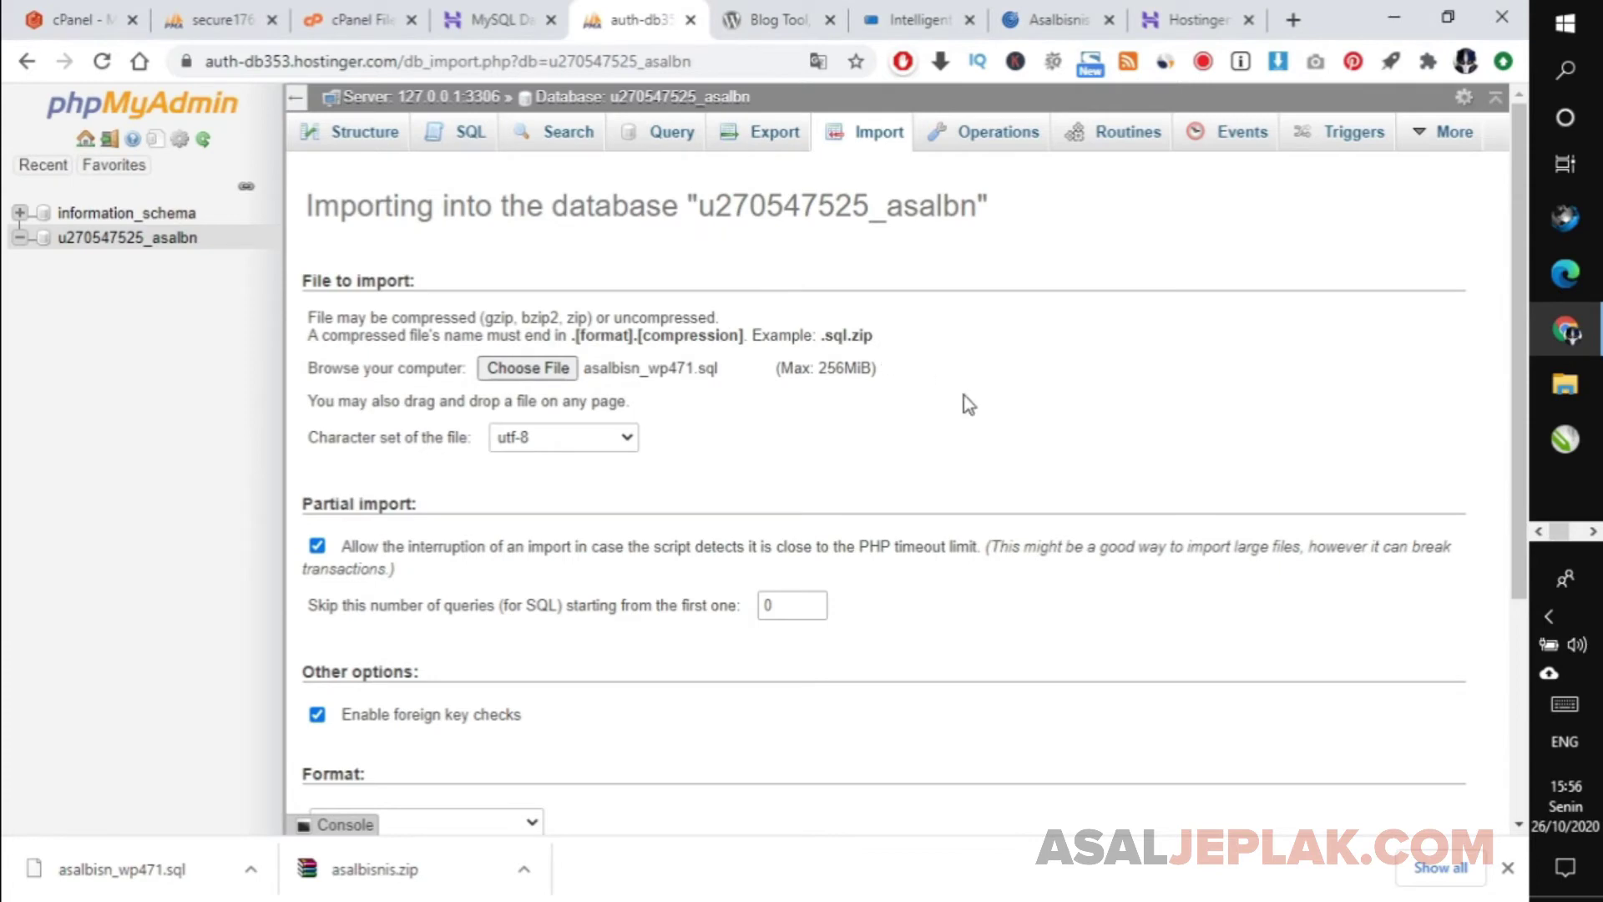
drag(1517, 323, 1522, 595)
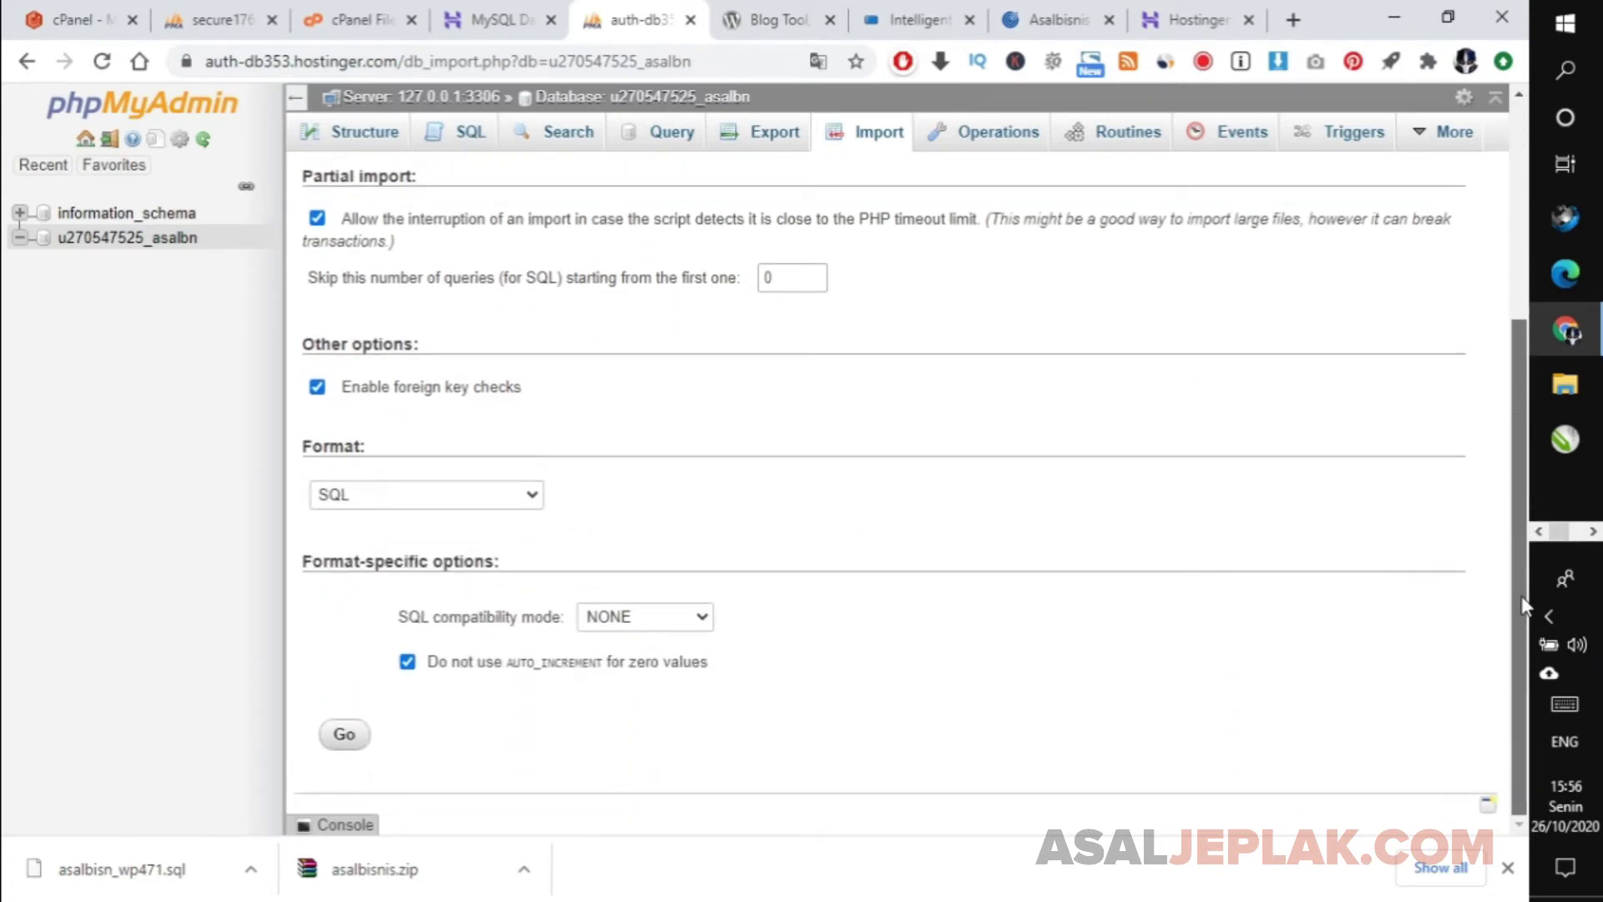
click(345, 739)
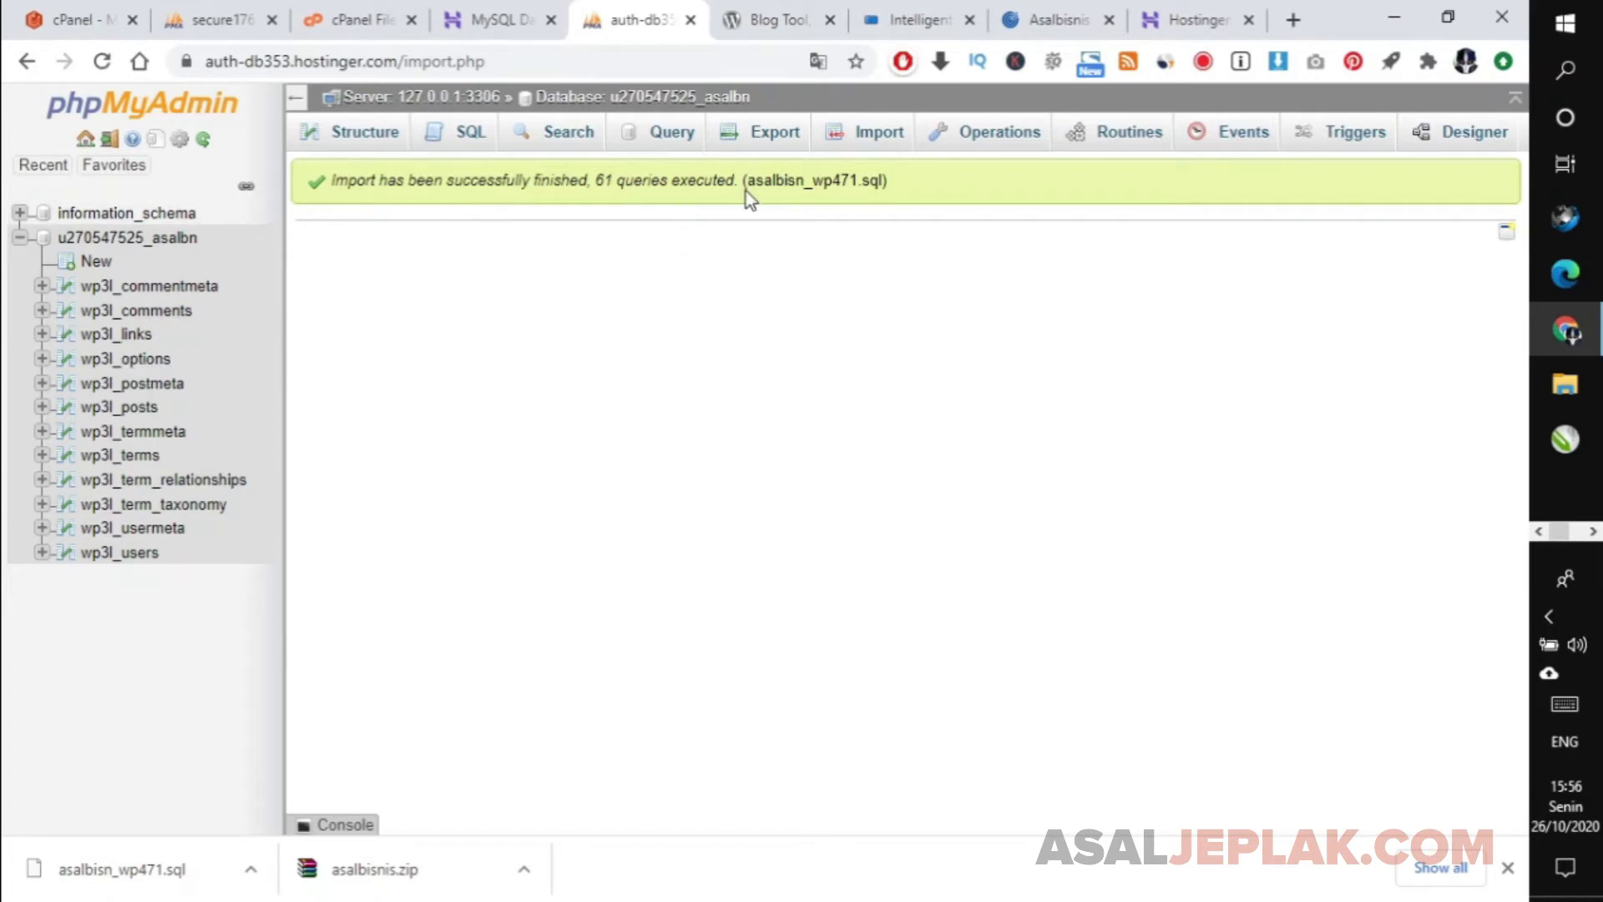
click(79, 241)
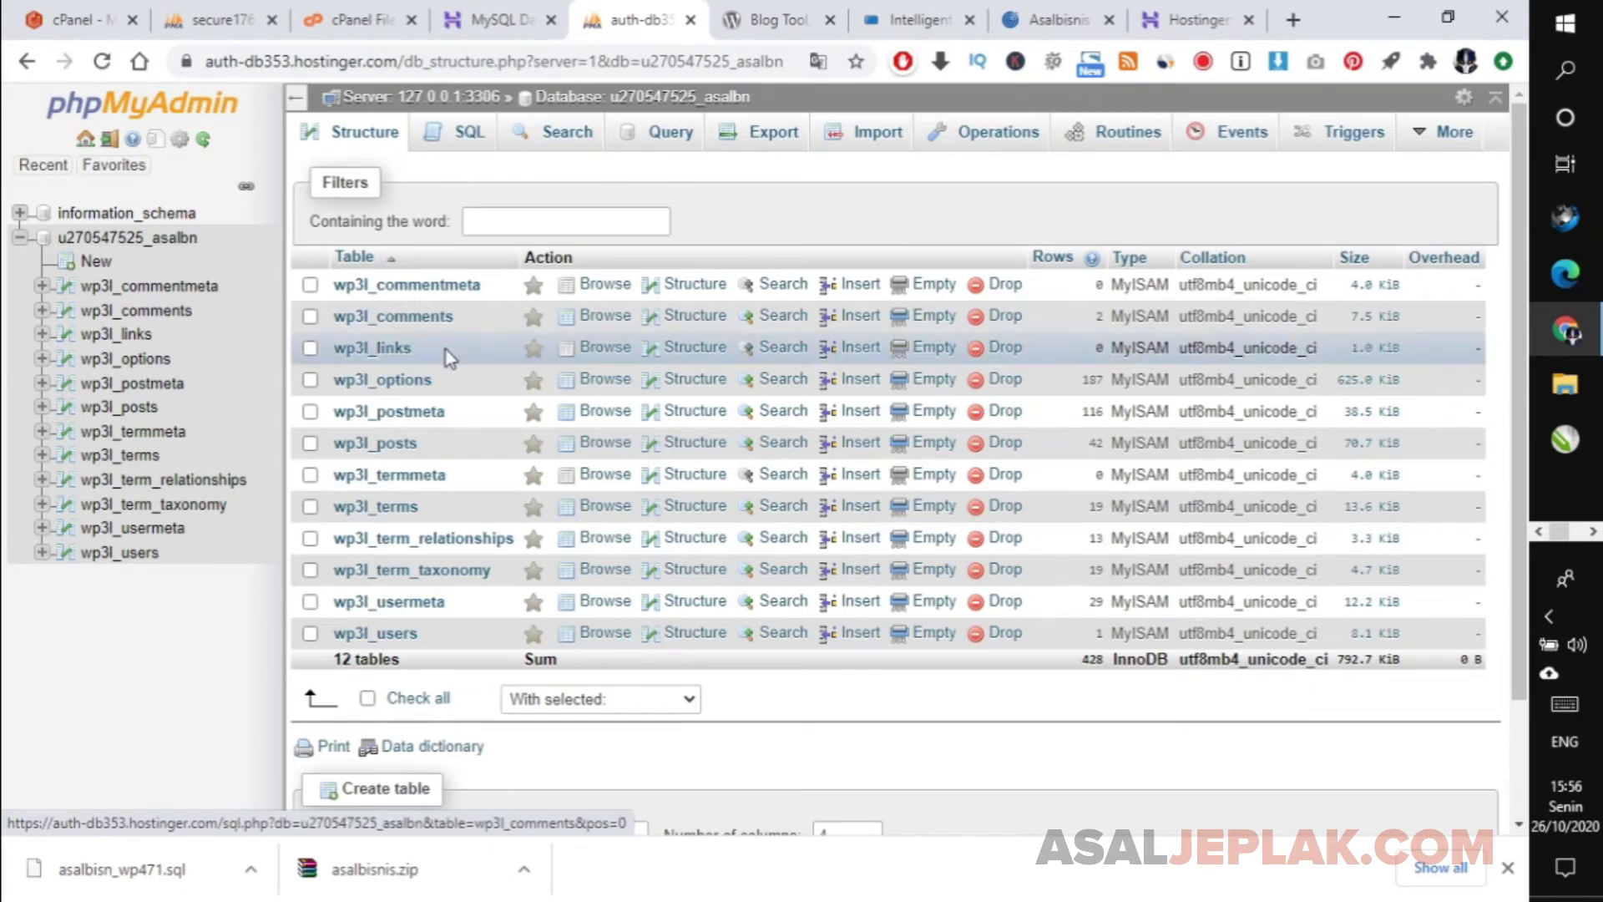
click(494, 18)
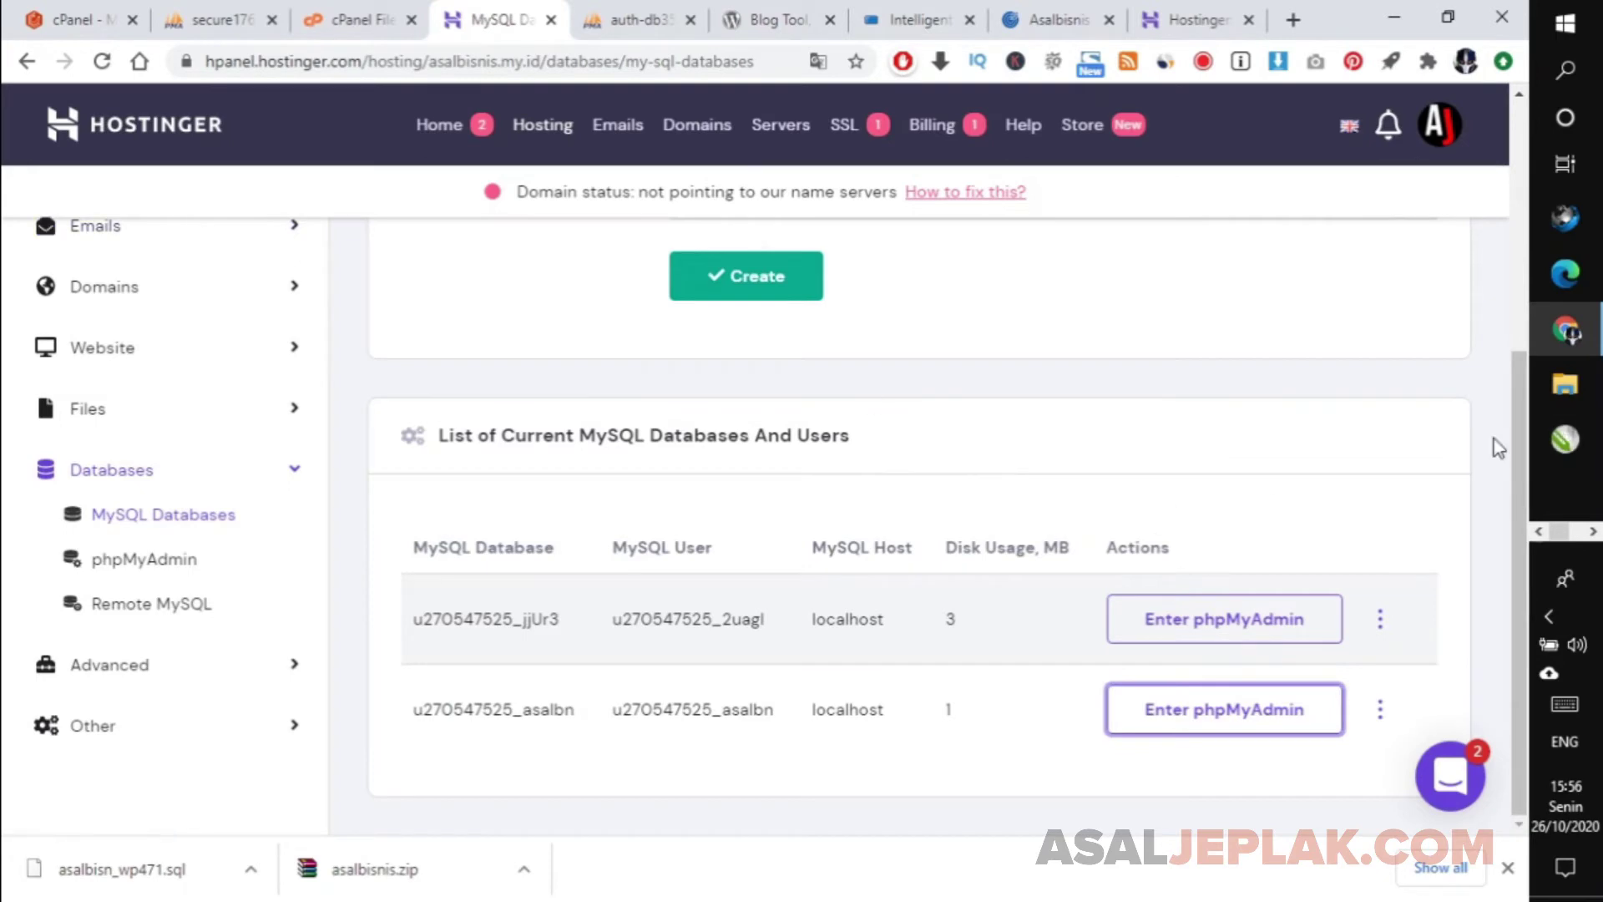
Open the hosting File Manager and navigate to the public_html folder.
drag(1515, 434, 1467, 233)
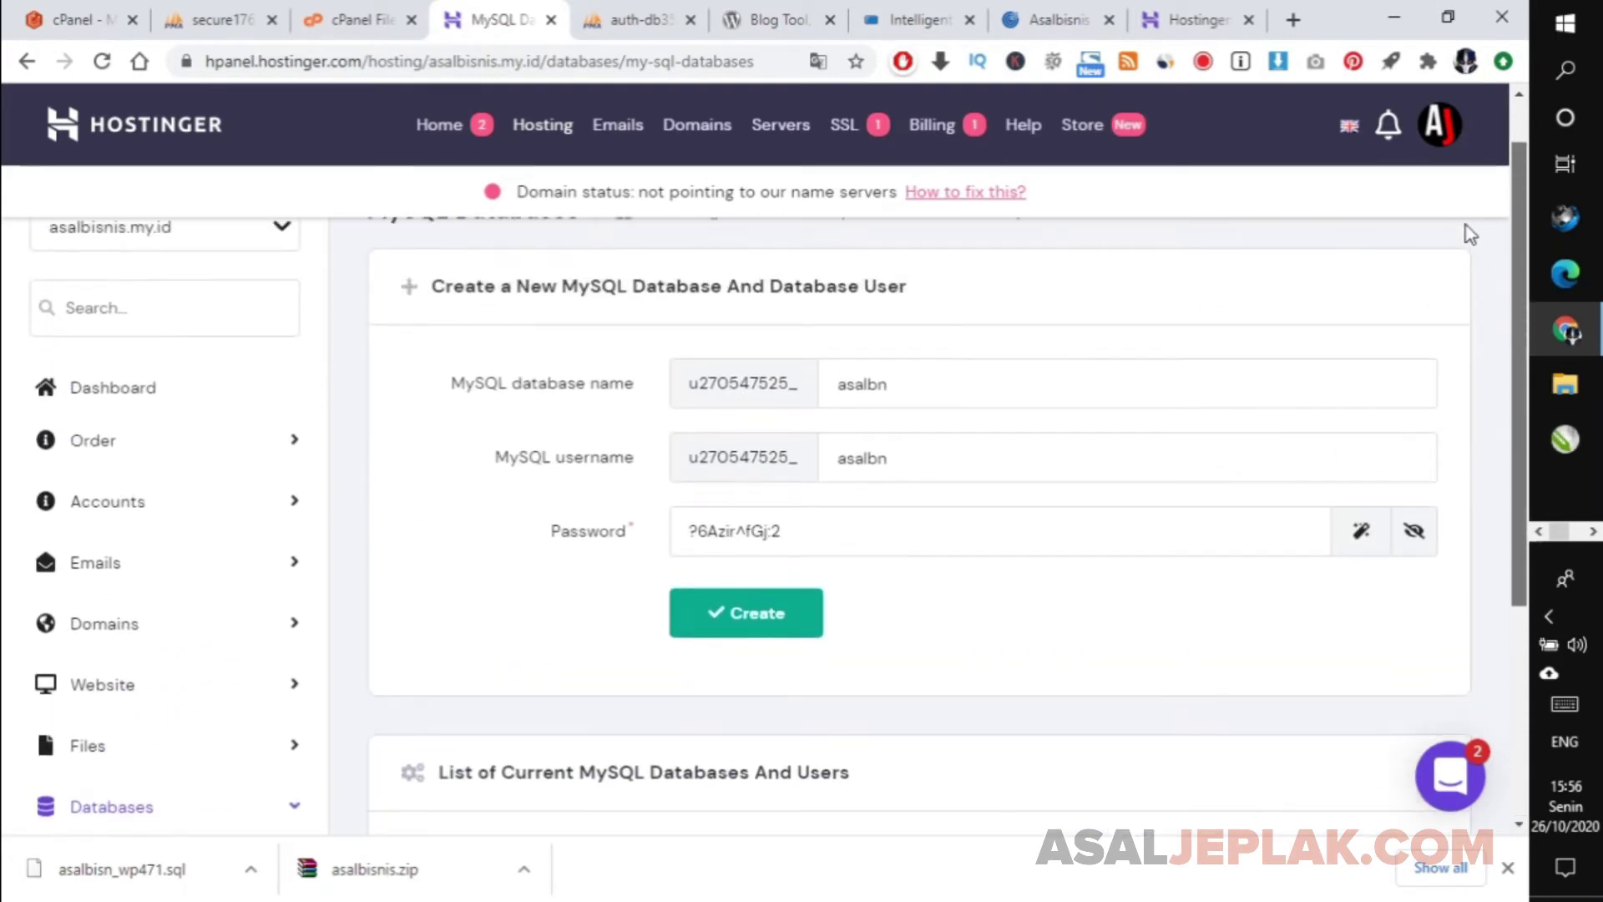
click(89, 391)
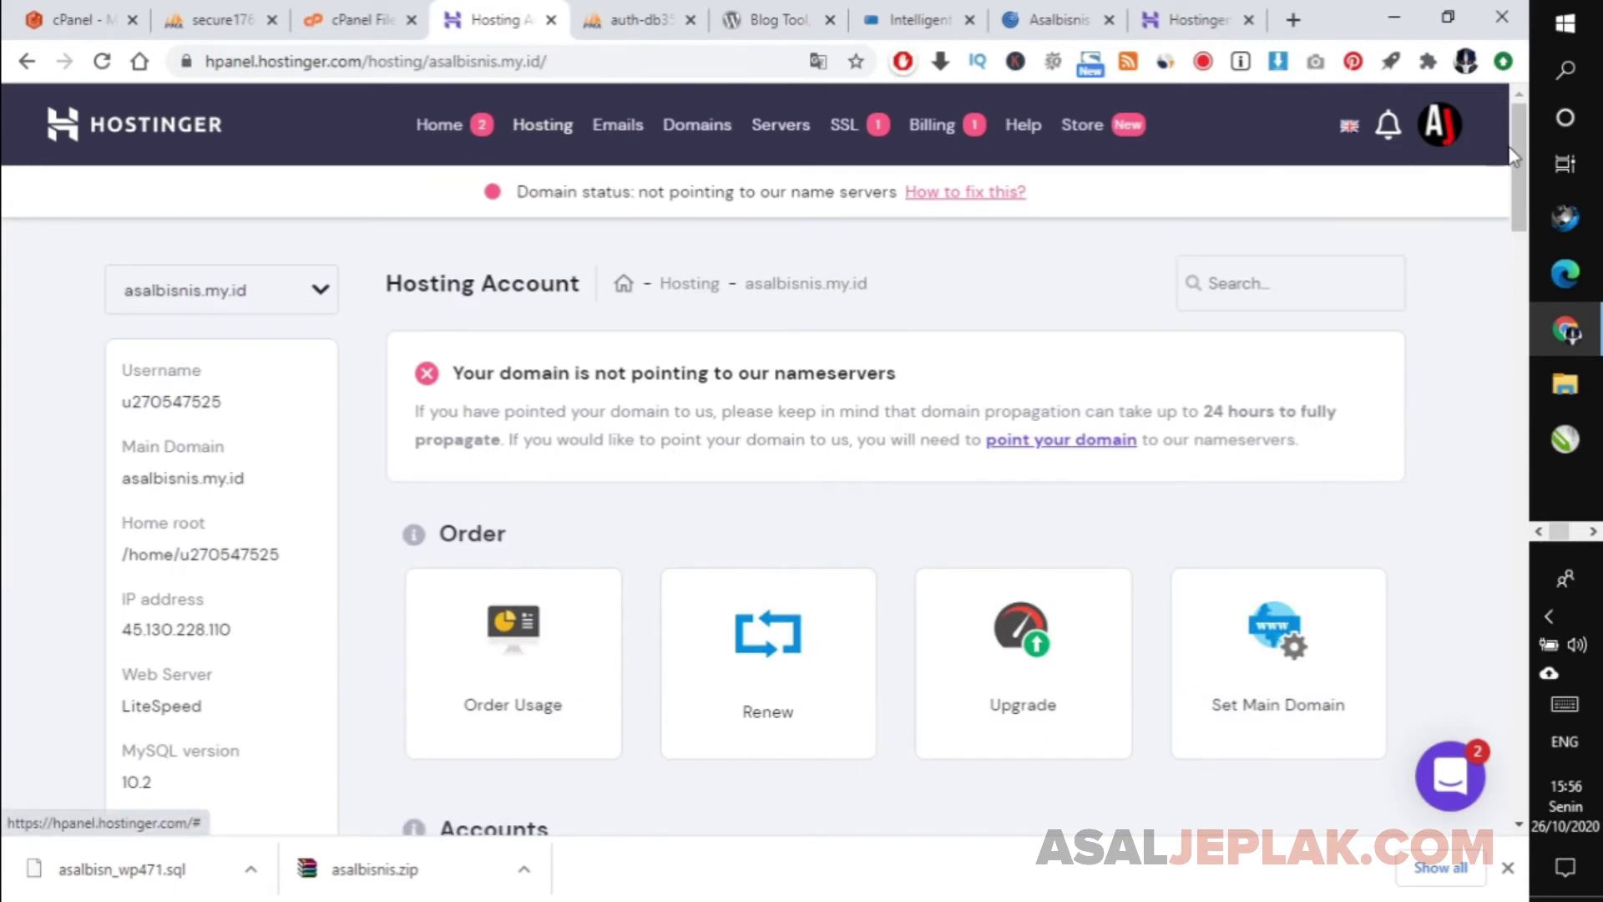
drag(1511, 147, 1543, 547)
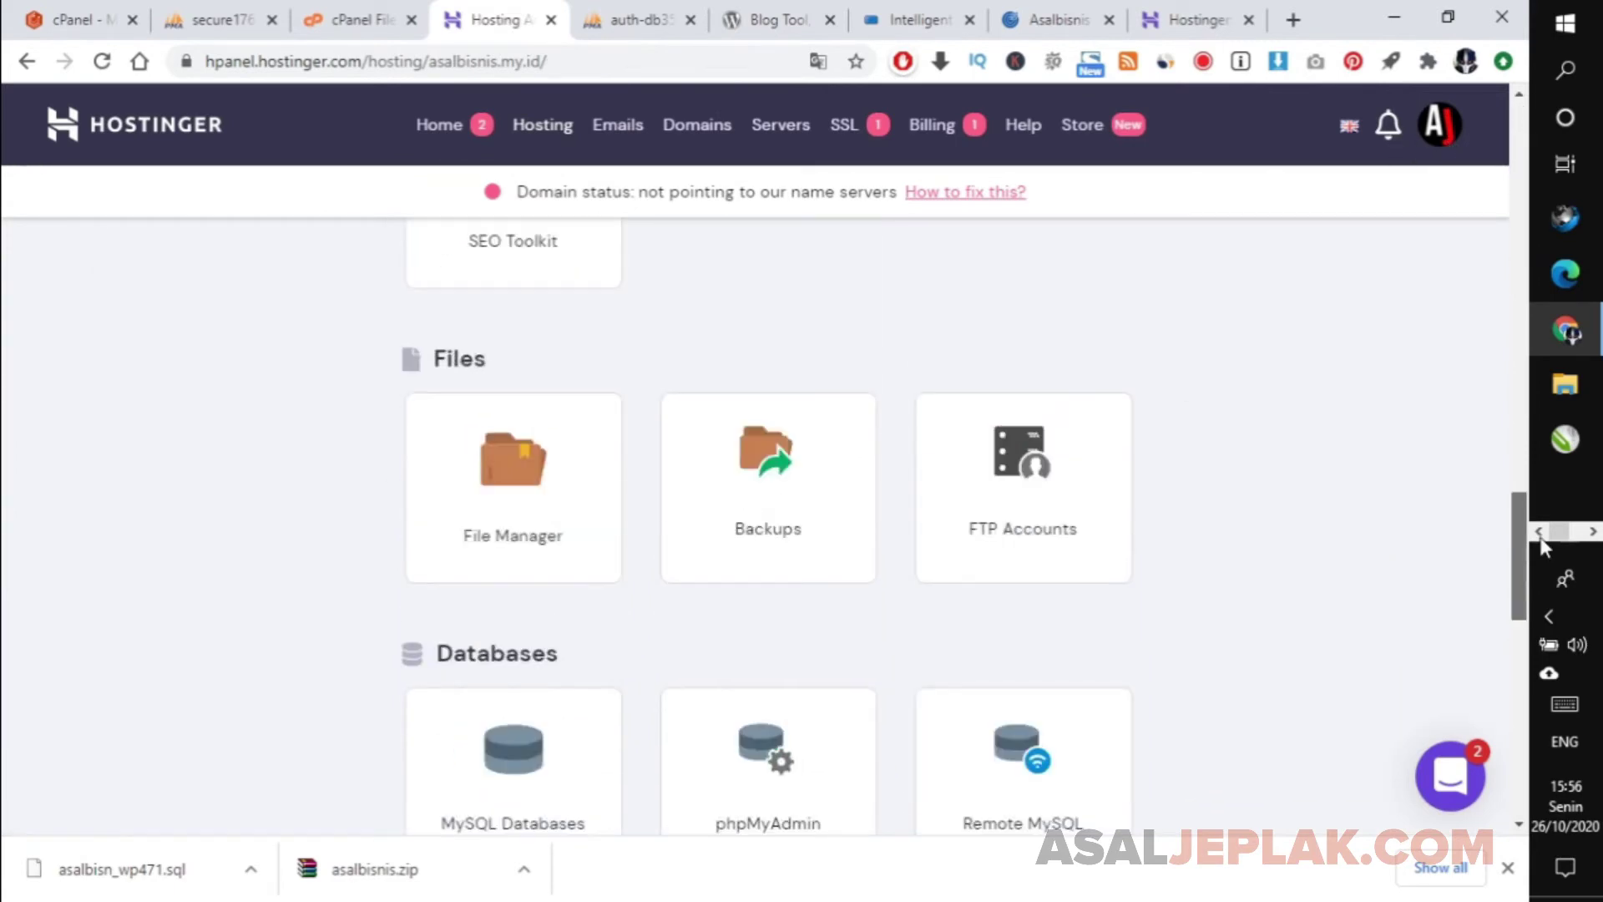
click(516, 468)
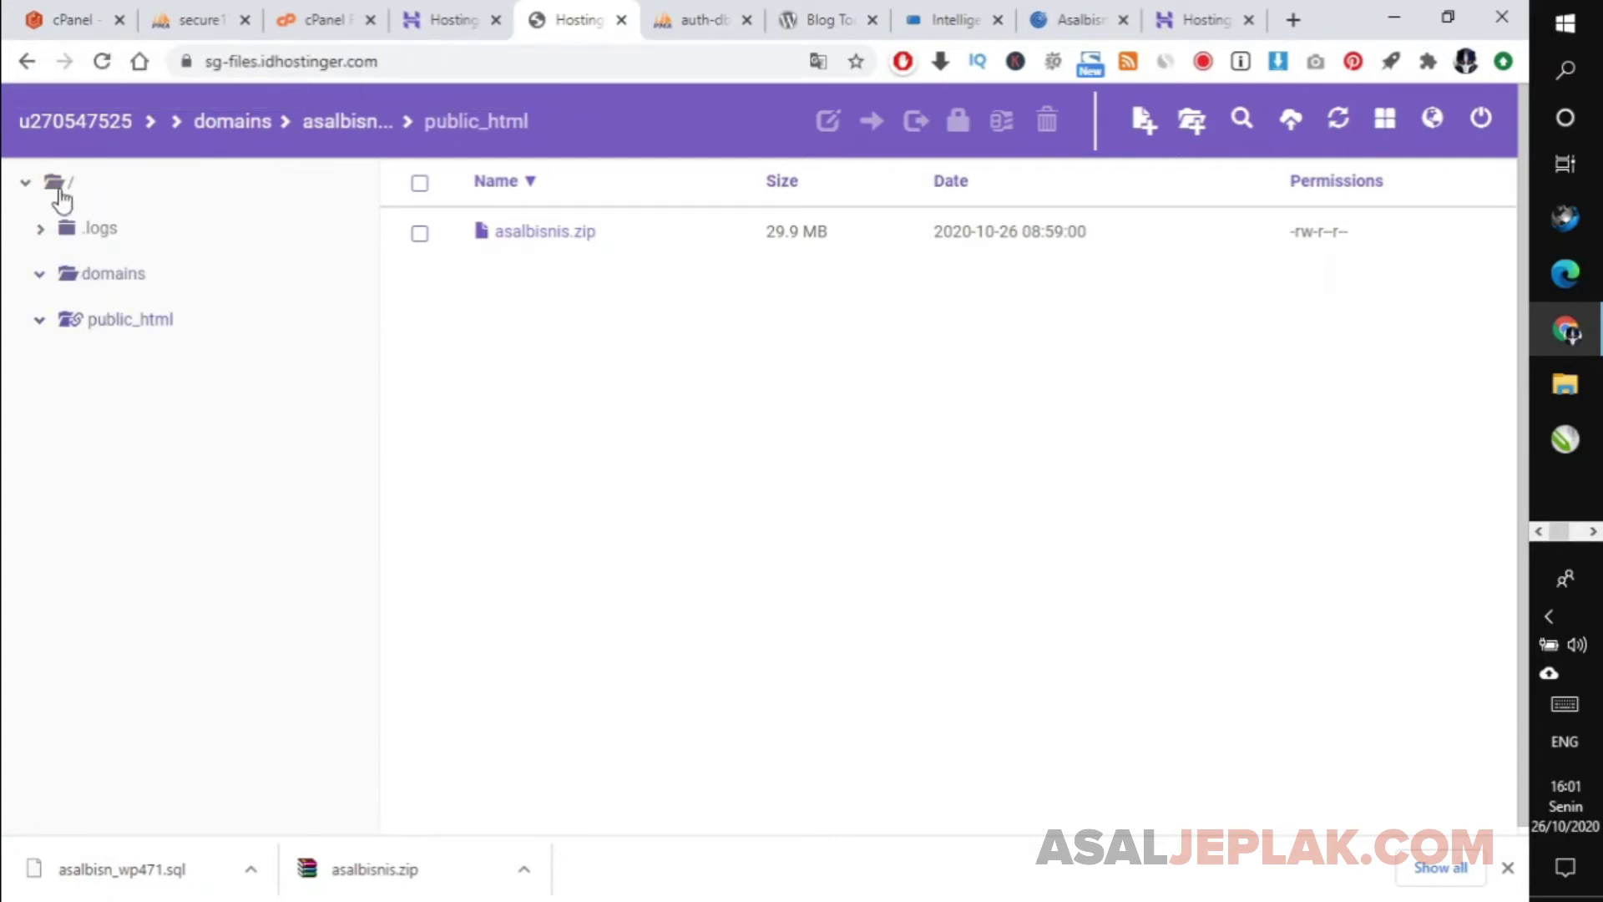
click(57, 180)
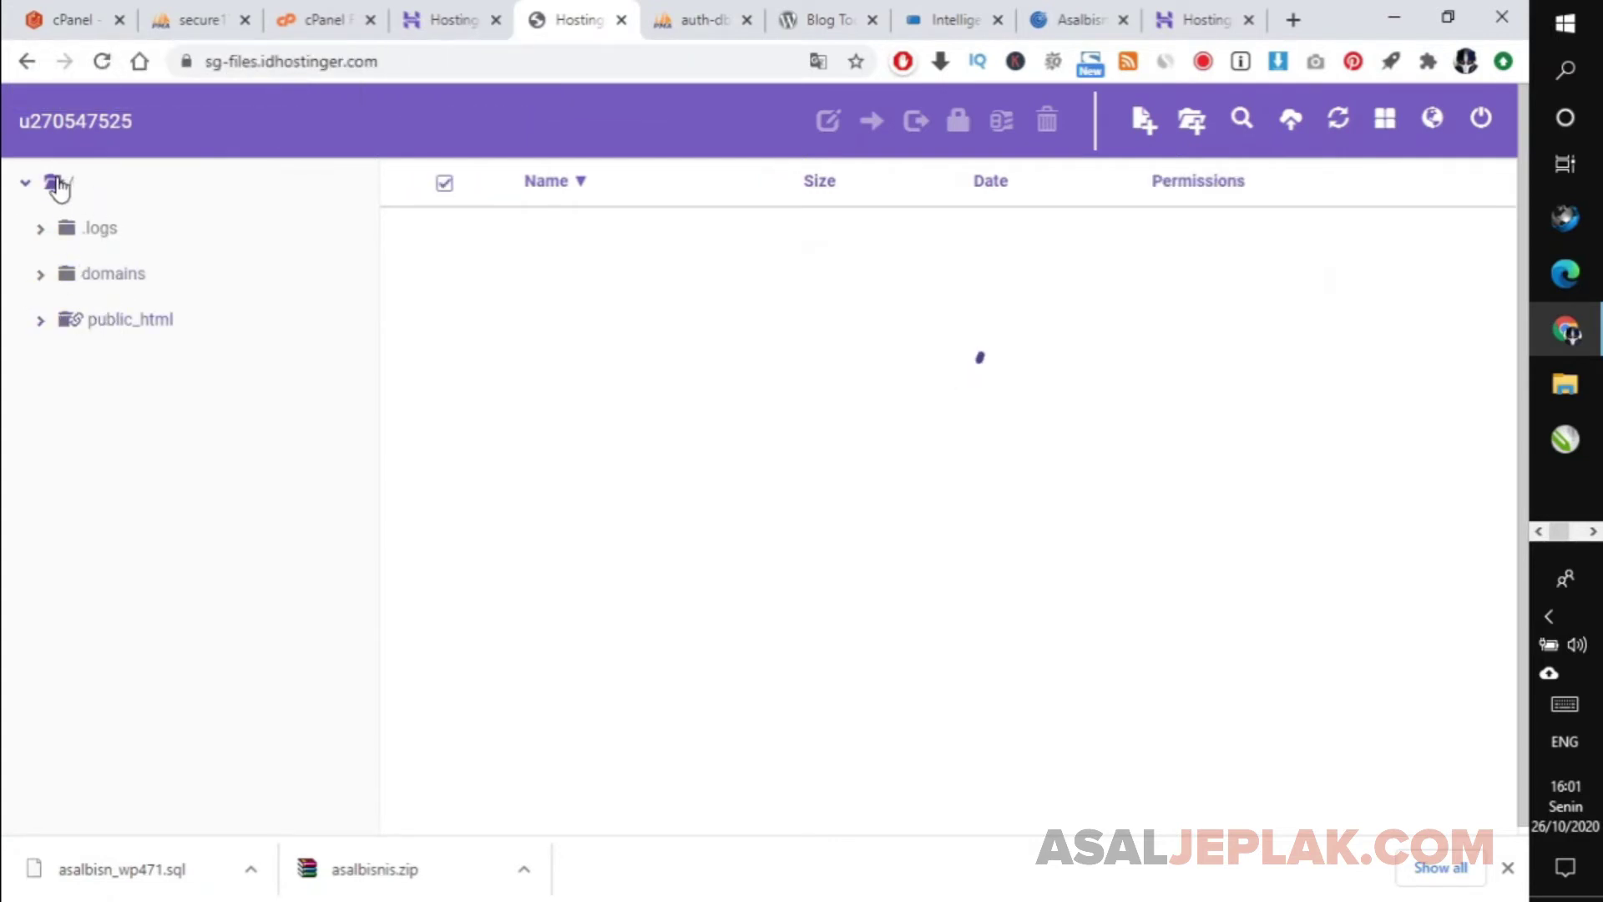
click(106, 326)
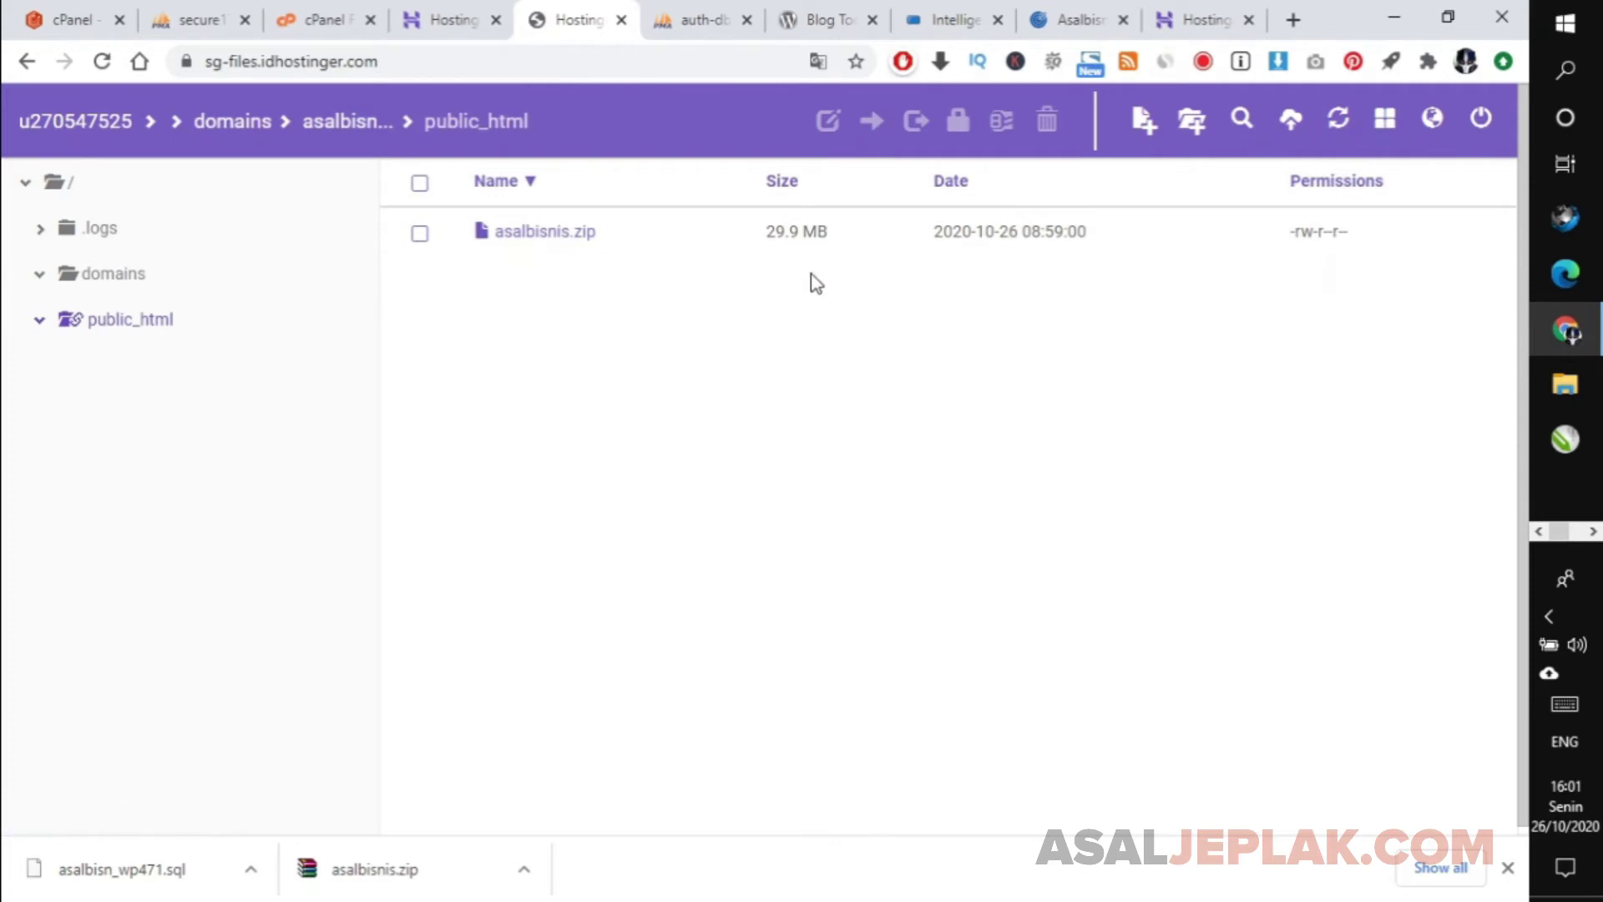
Browse to asalbisnis.zip in the upload dialog, then cancel and close it.
click(1292, 123)
click(904, 278)
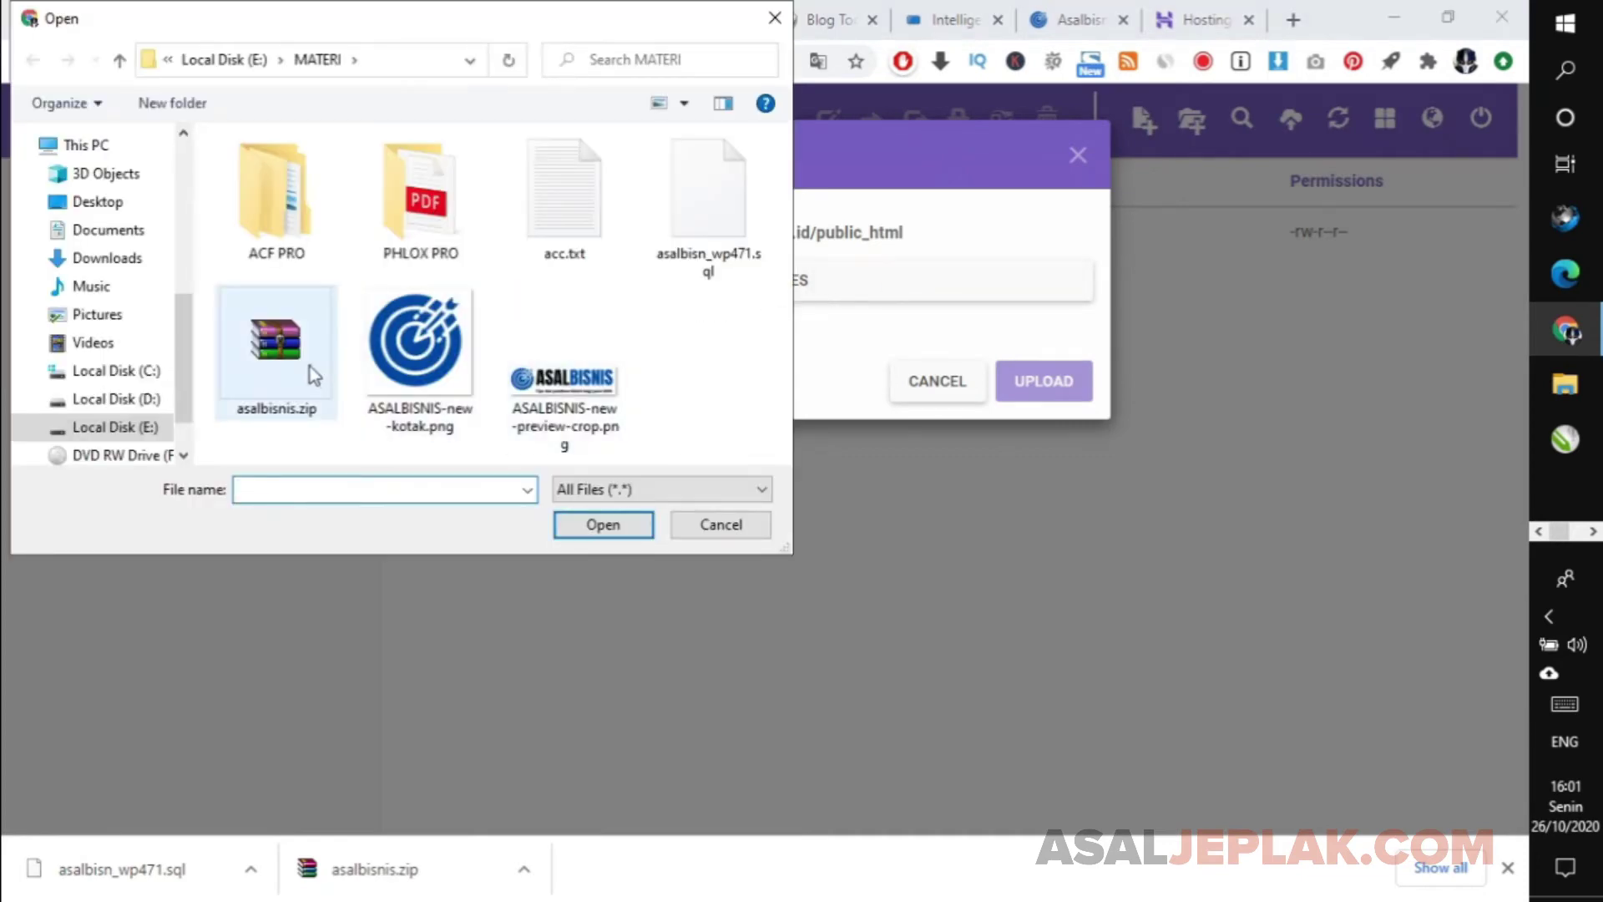
click(310, 369)
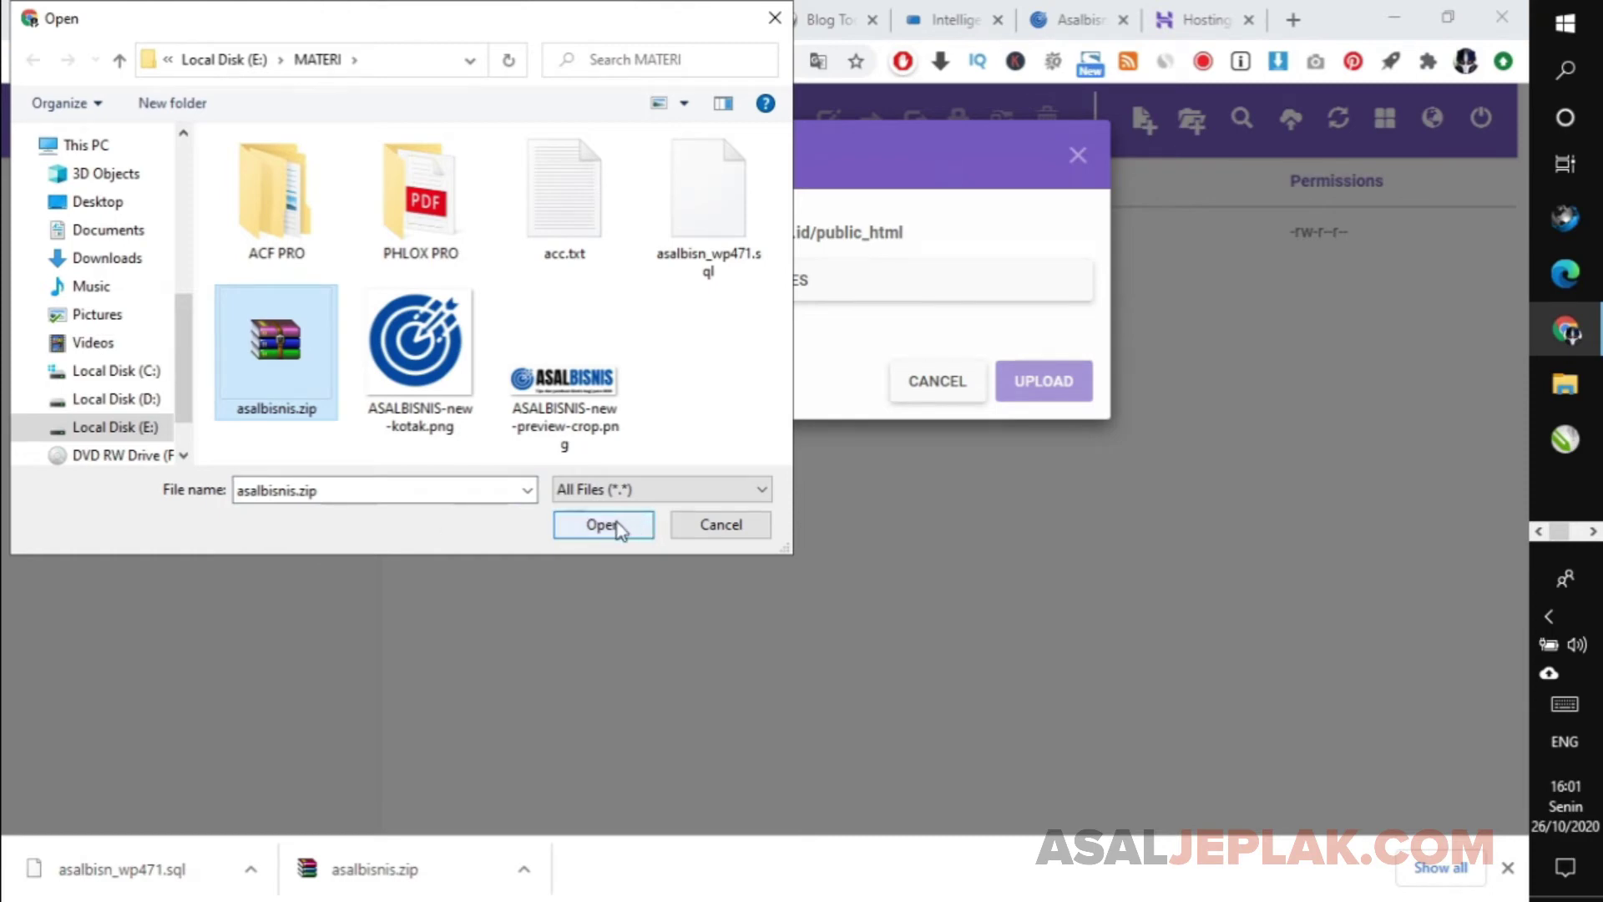
click(721, 525)
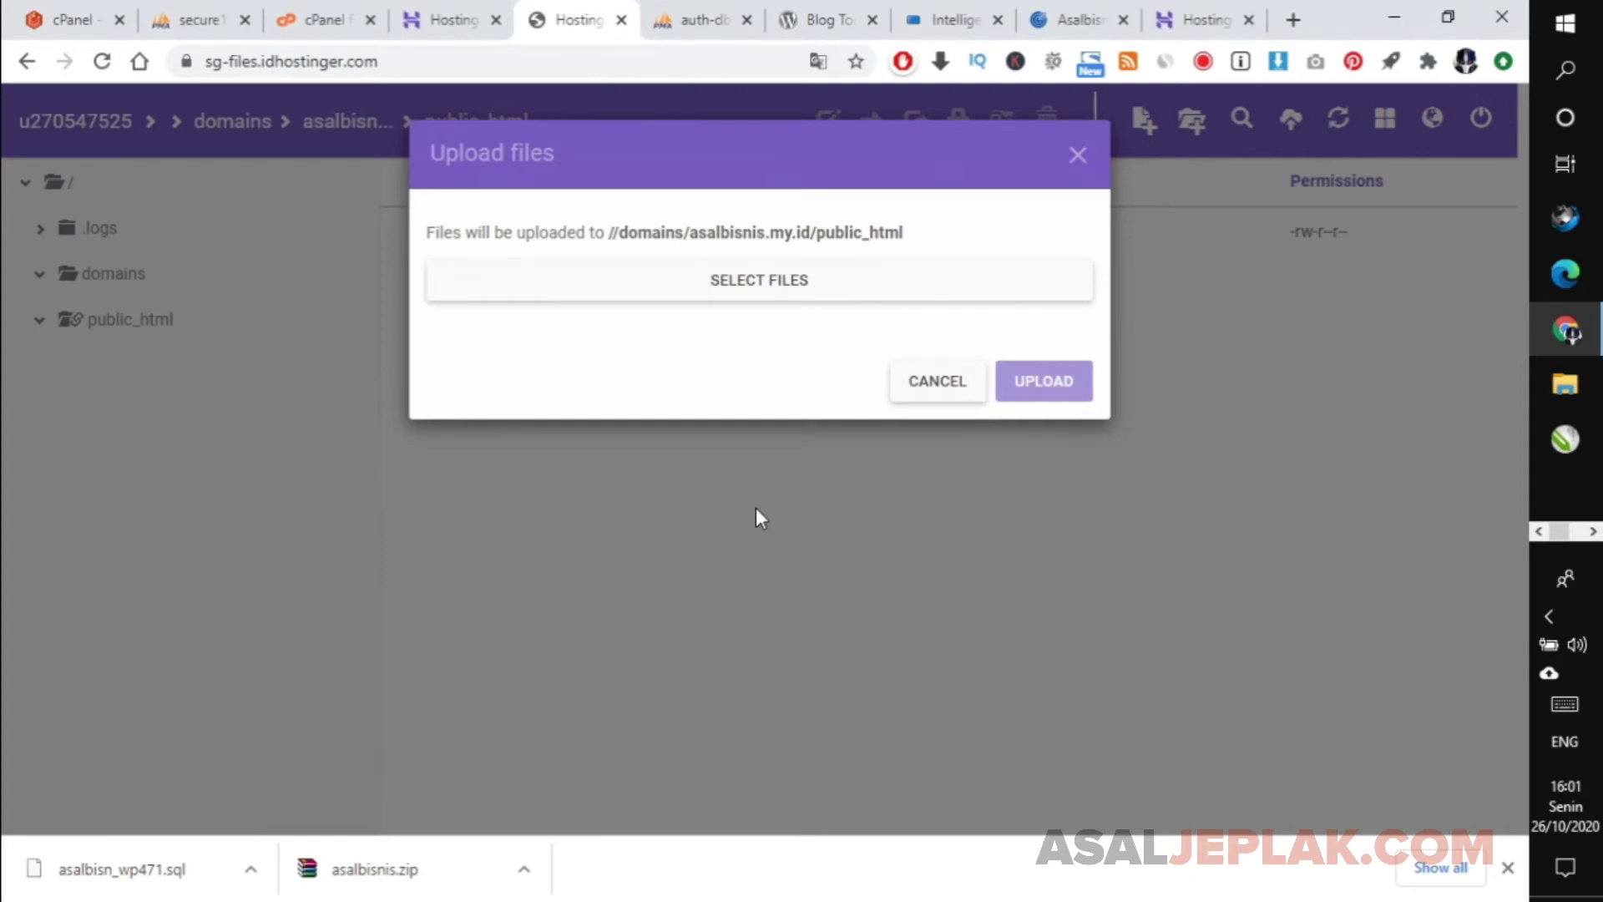
click(1077, 155)
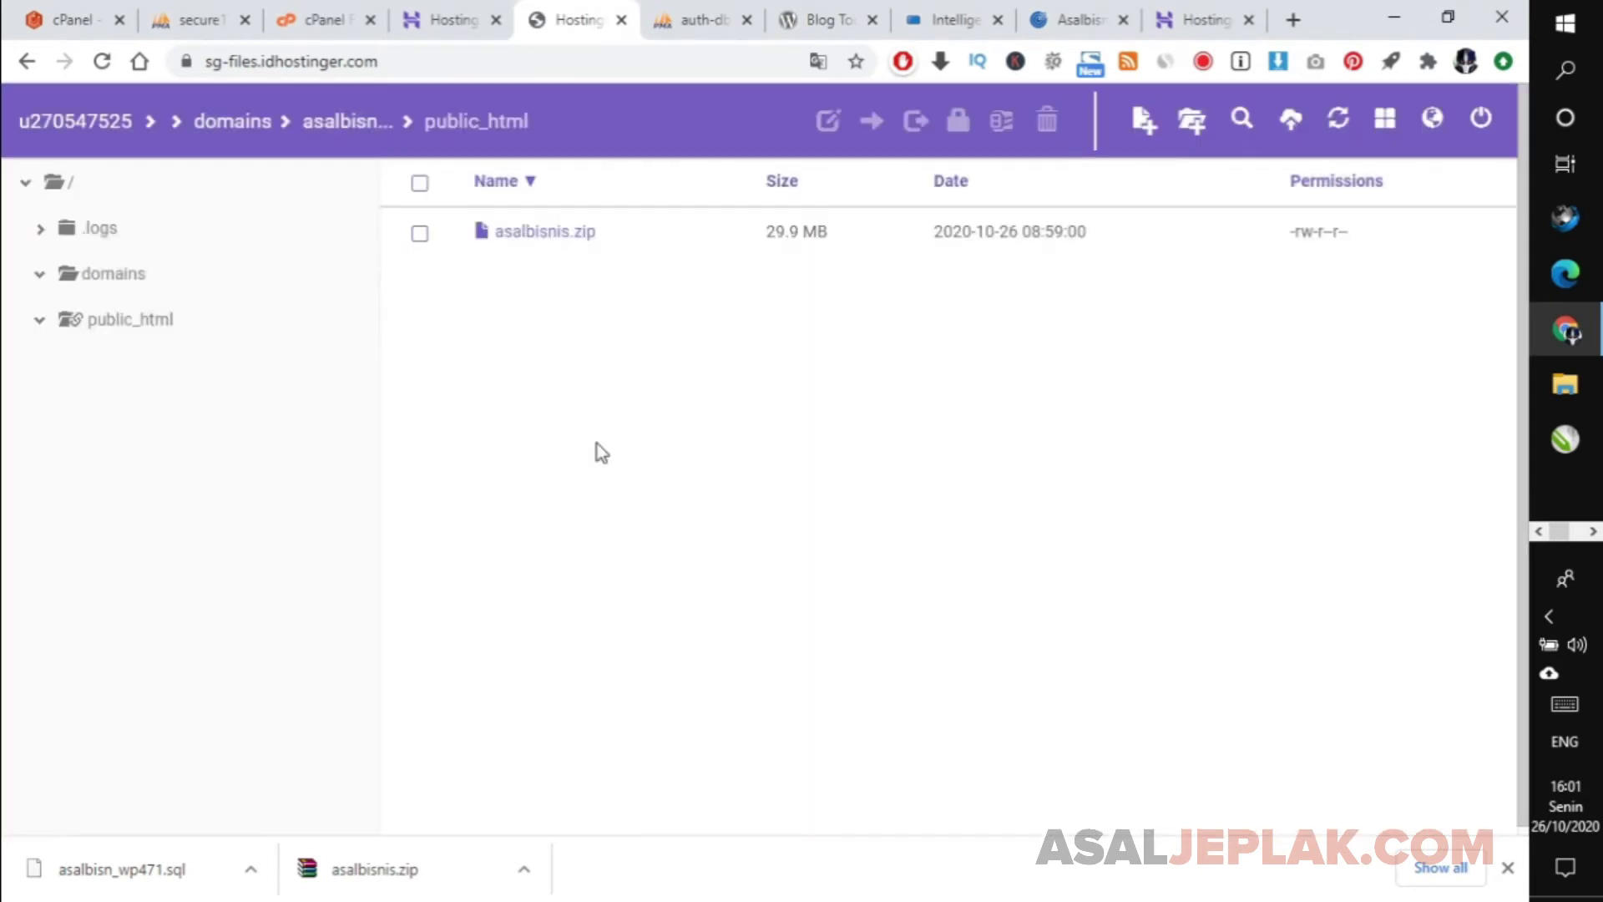
Extract asalbisnis.zip directly into public_html using '.' as the target folder.
right_click(537, 242)
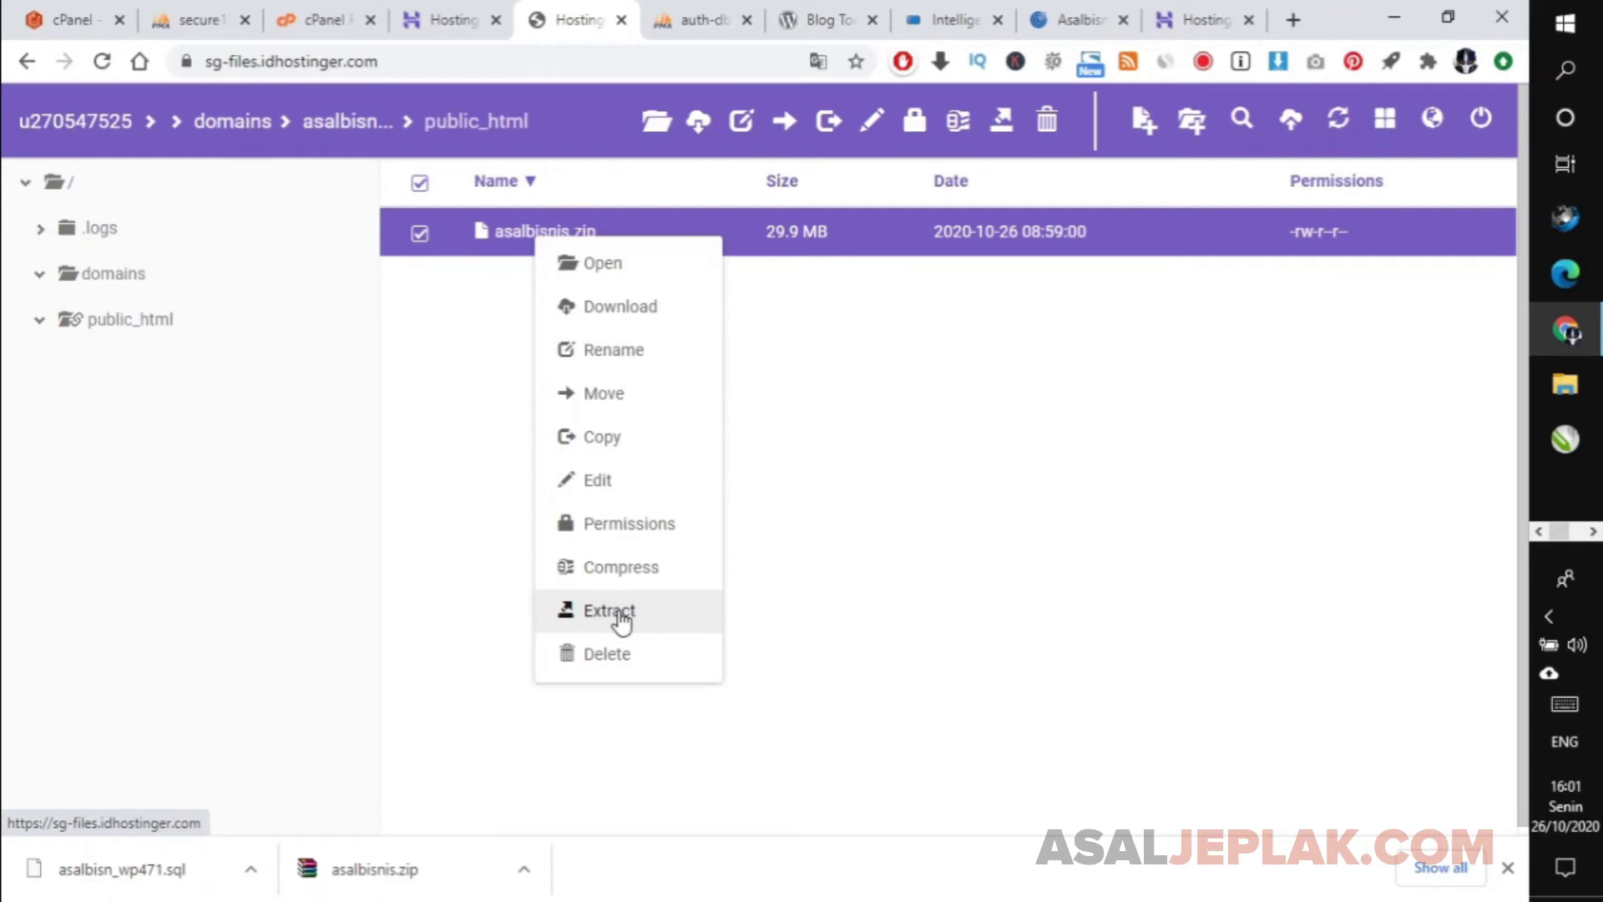
click(620, 617)
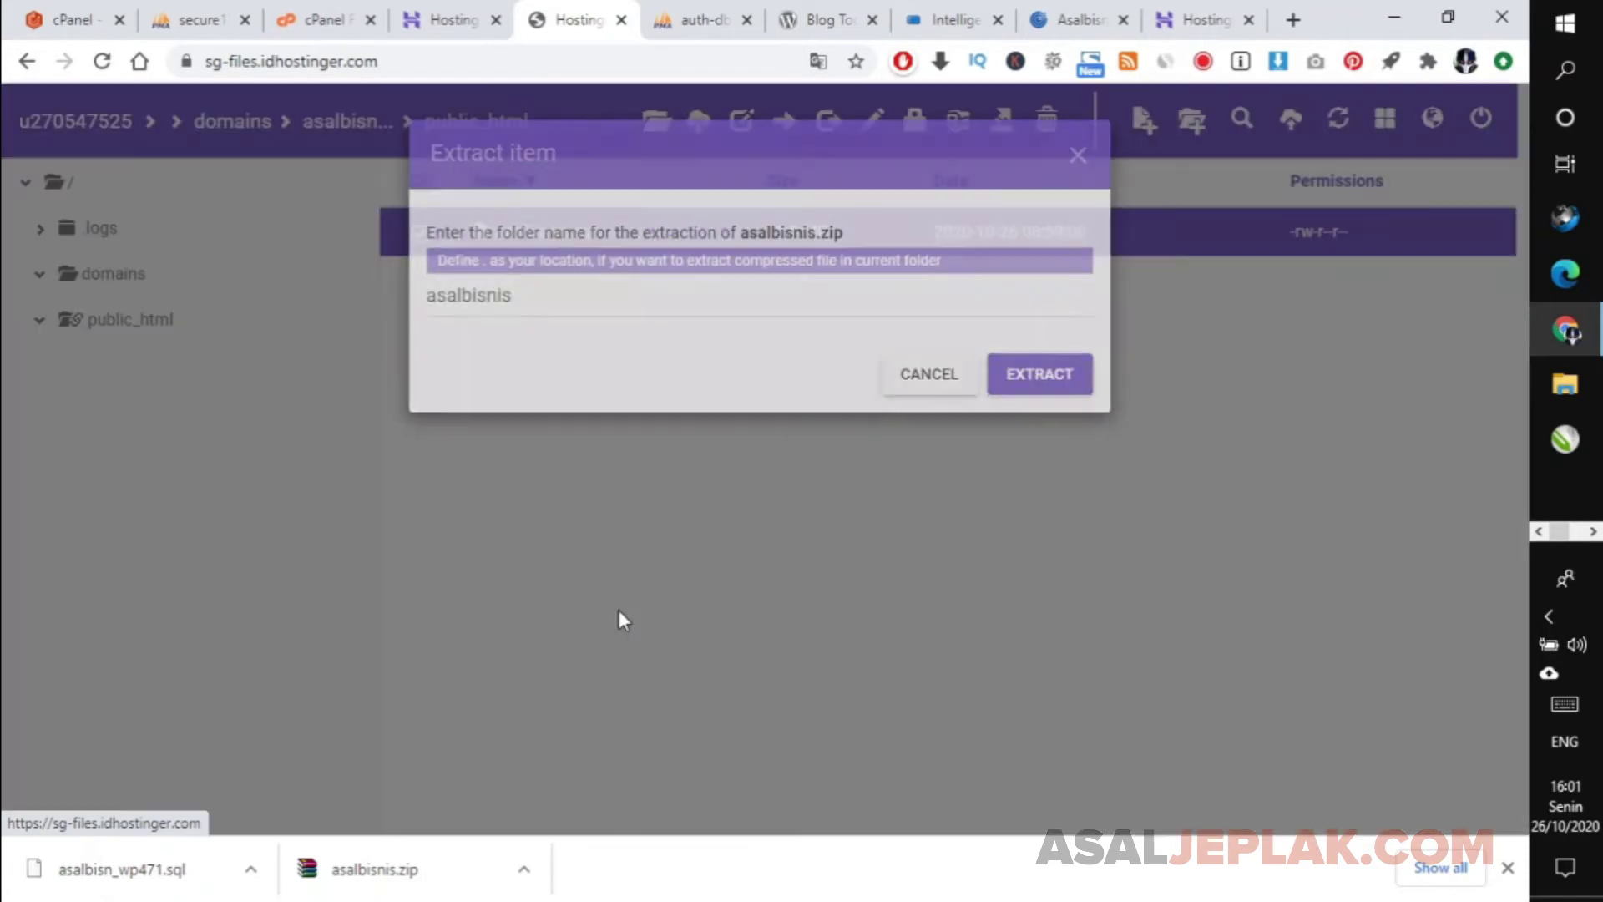
text(.)
click(1014, 409)
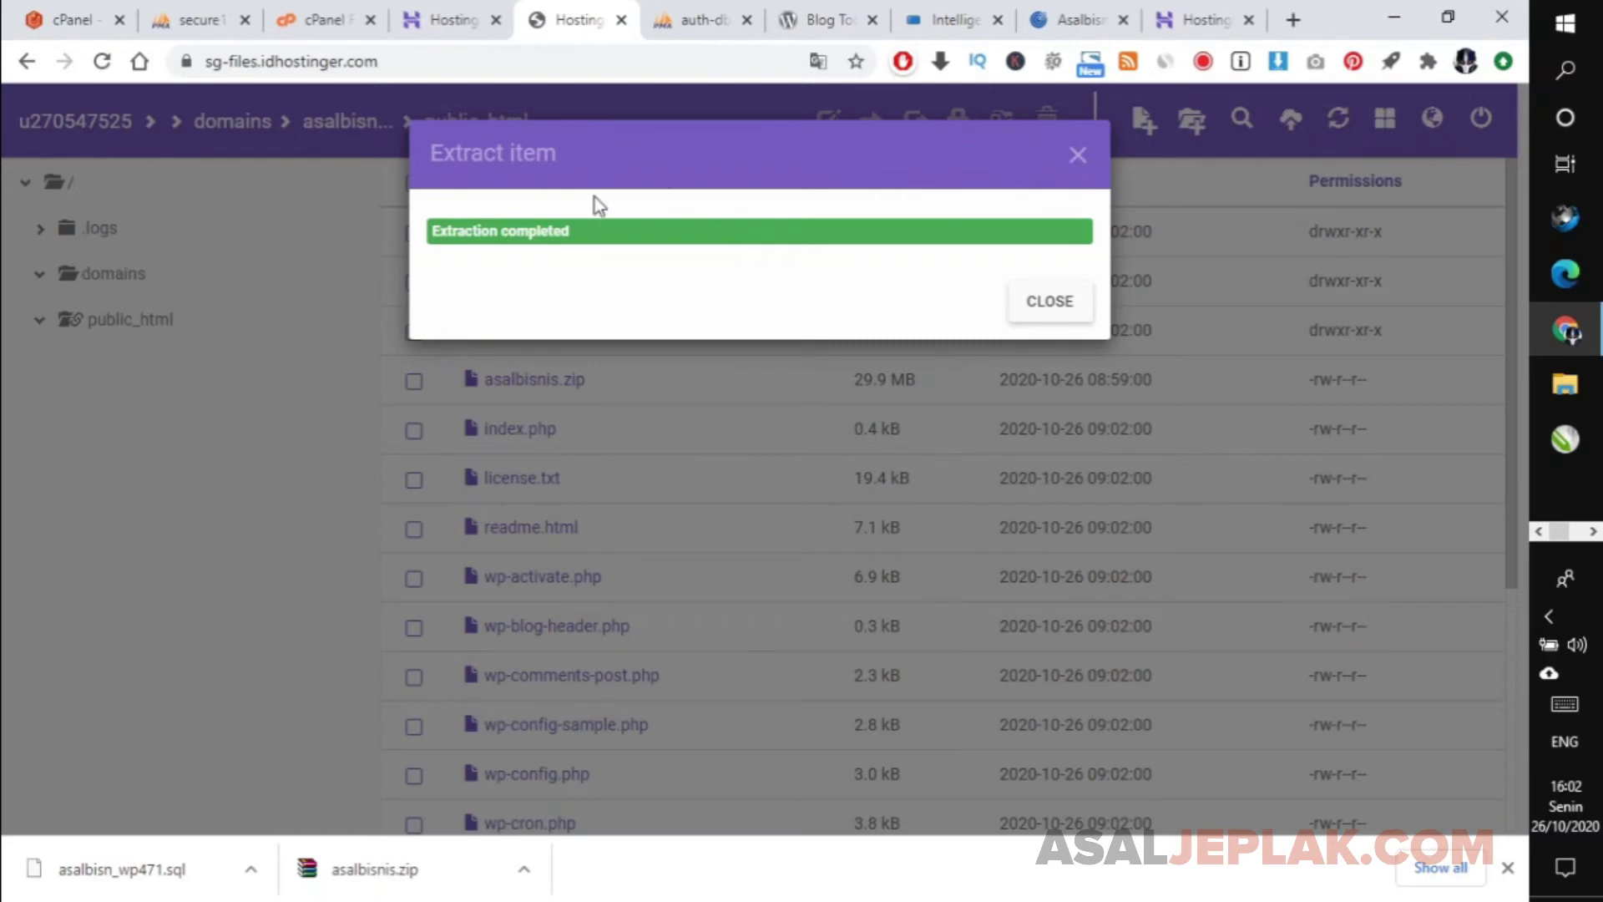
click(1015, 299)
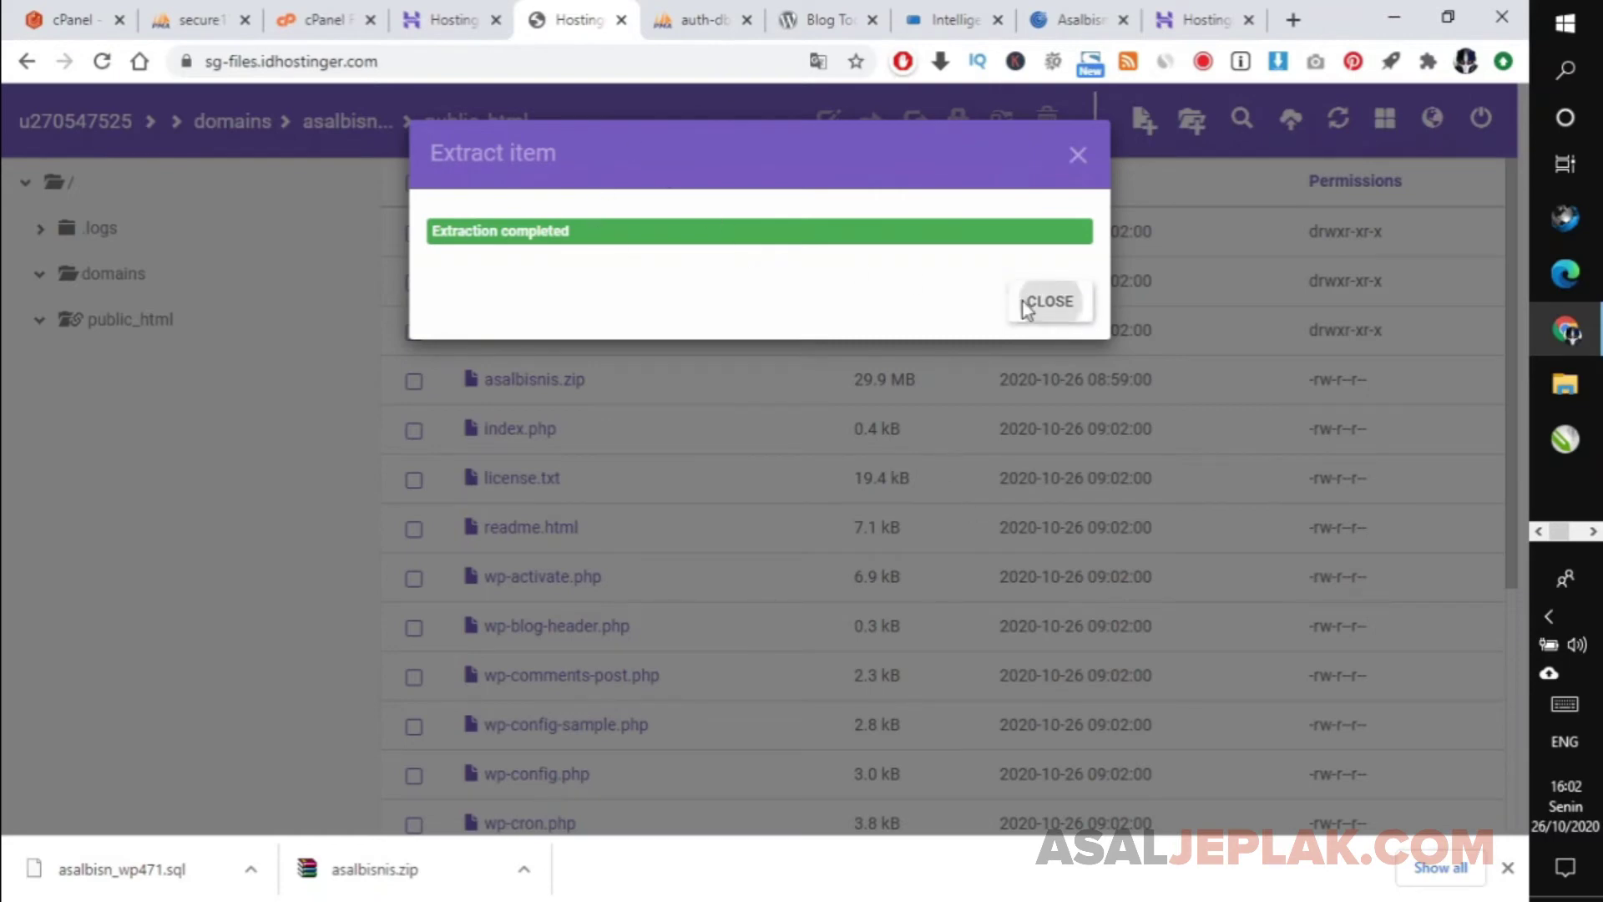
scroll(1498, 361, down, 2)
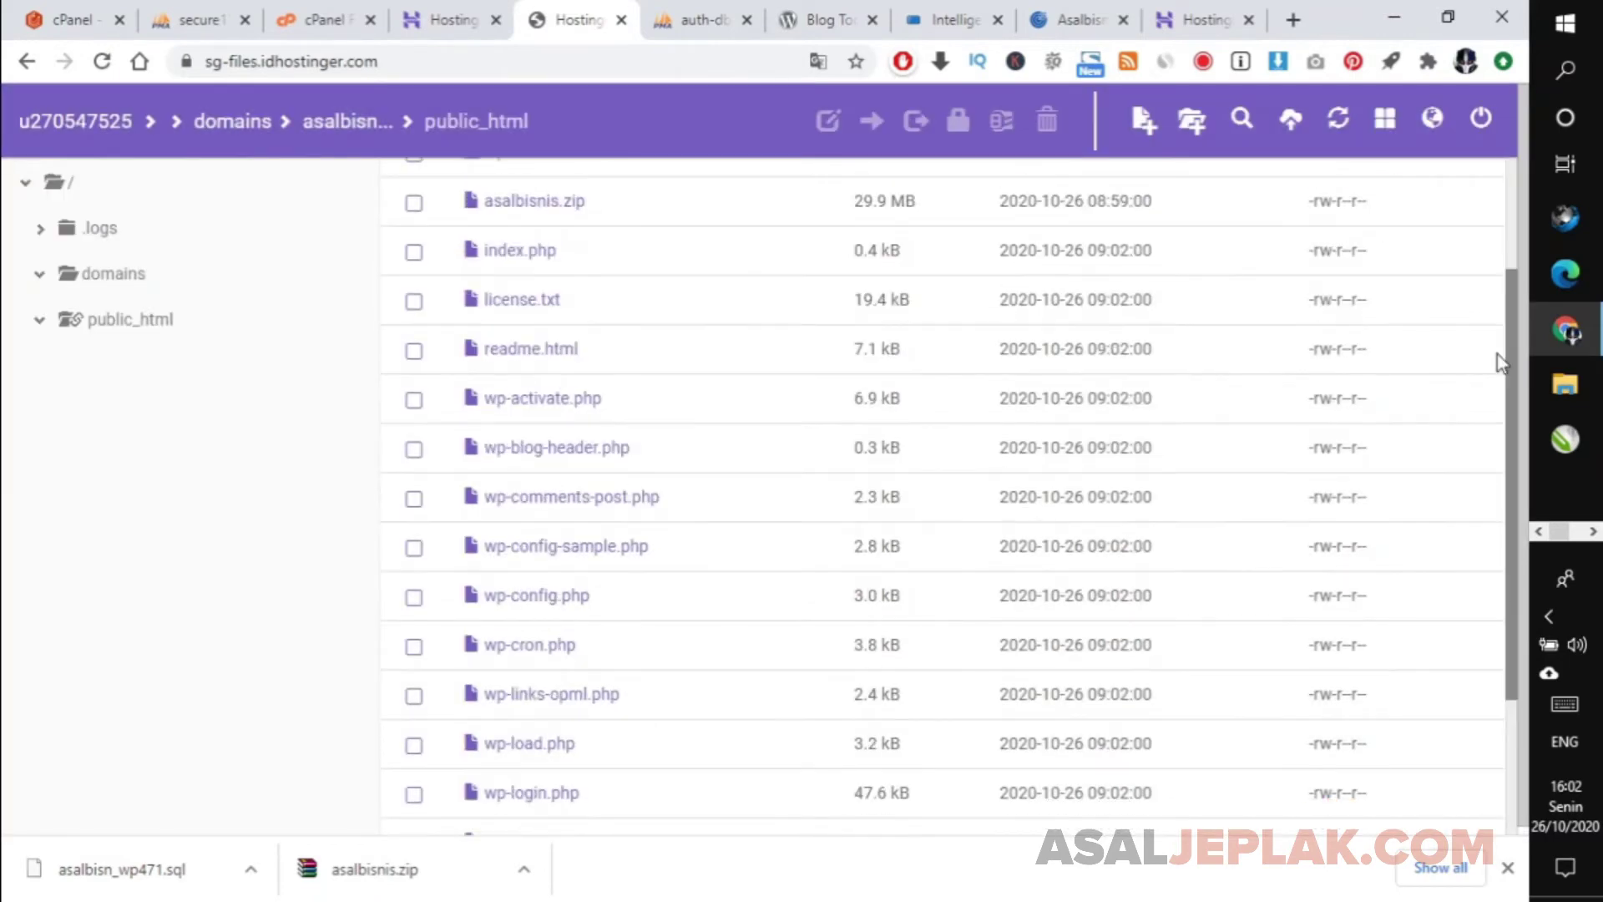
Delete the already-extracted asalbisnis.zip archive from public_html.
drag(1497, 354, 1417, 172)
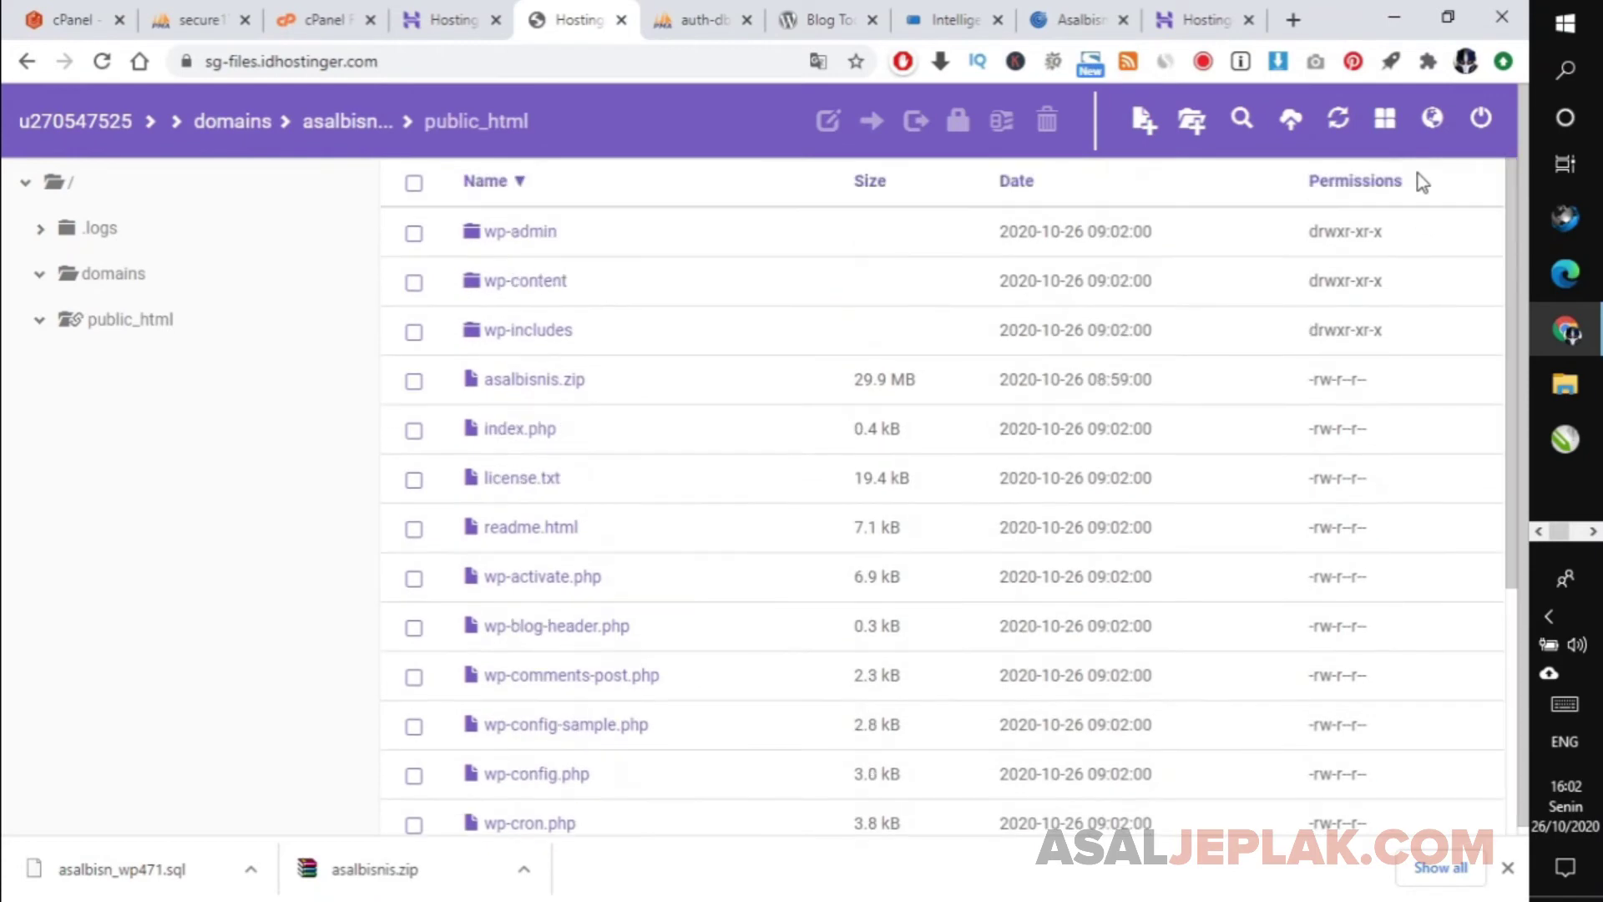
click(413, 381)
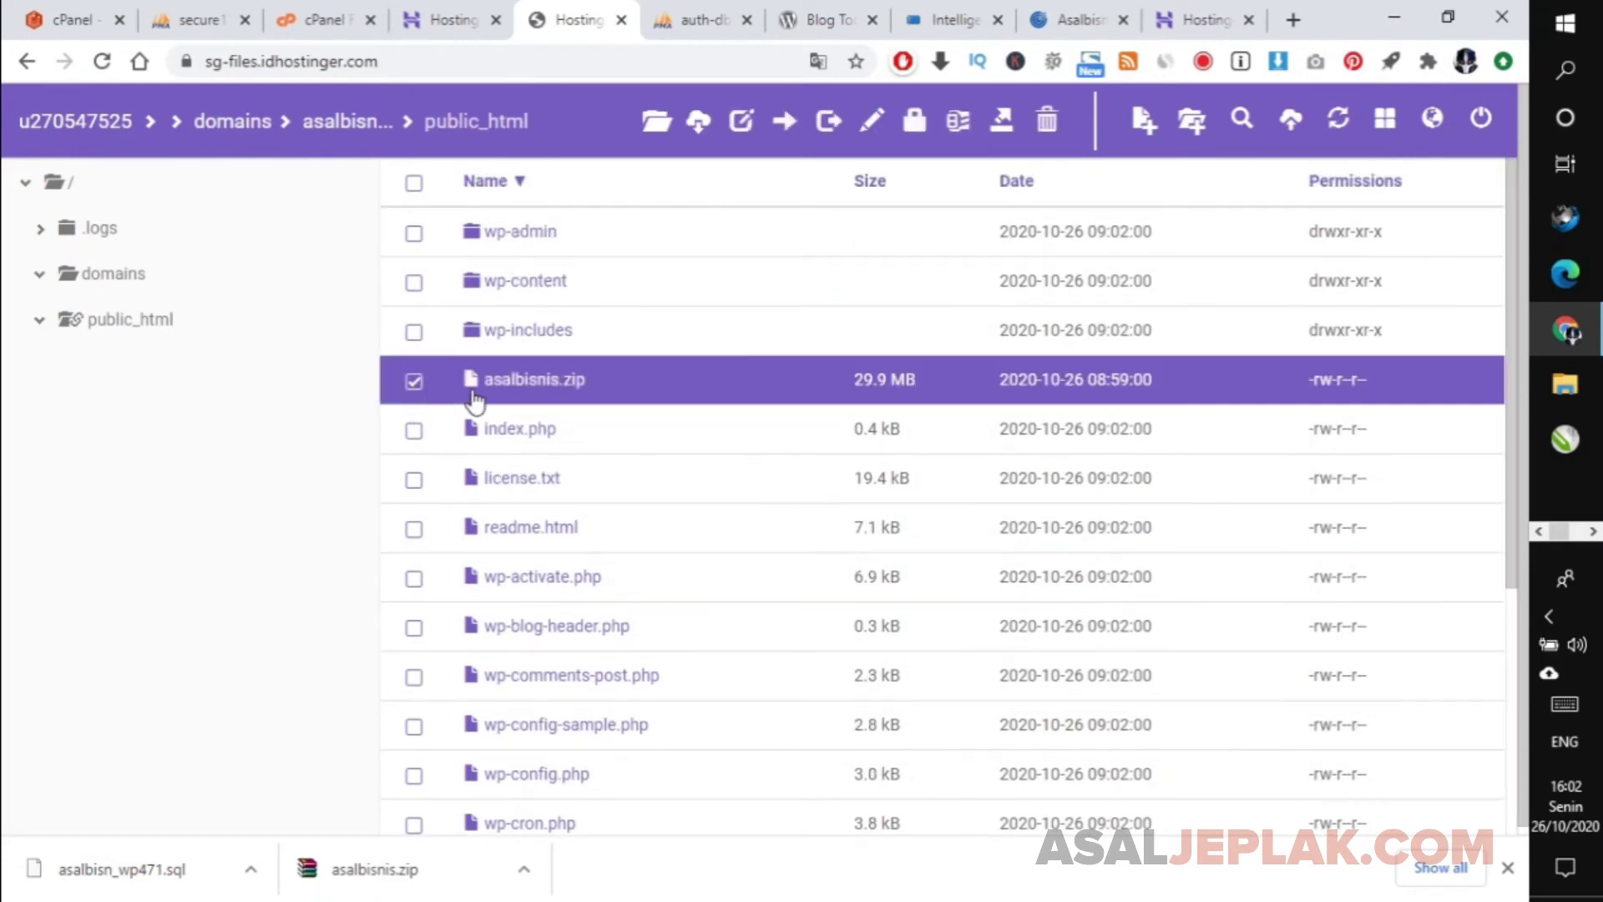
right_click(527, 403)
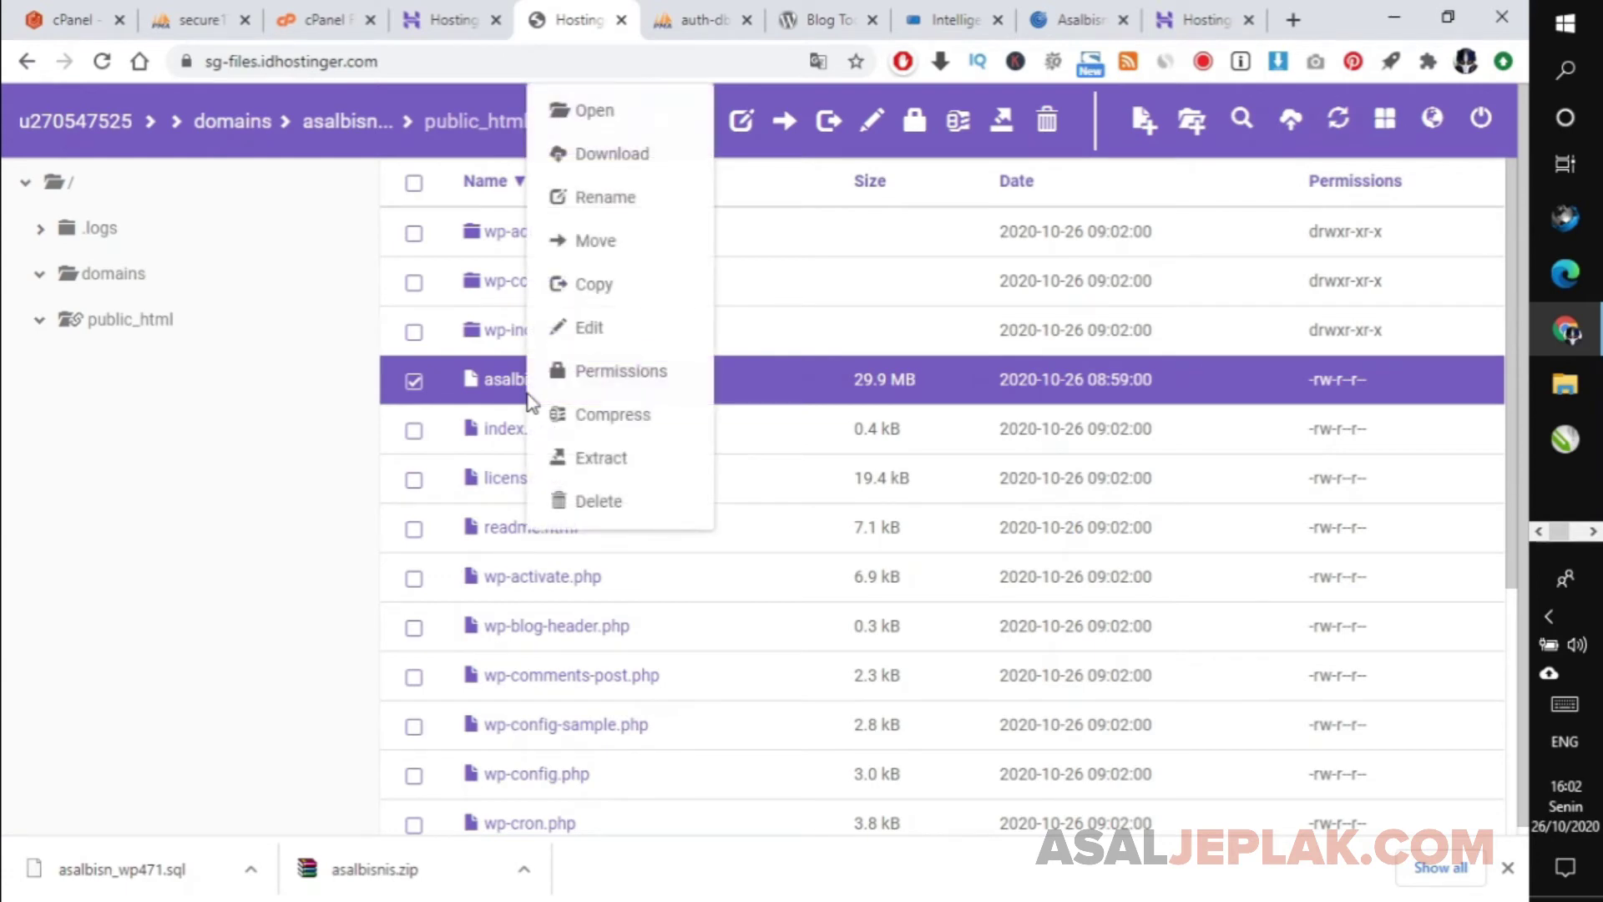
click(597, 501)
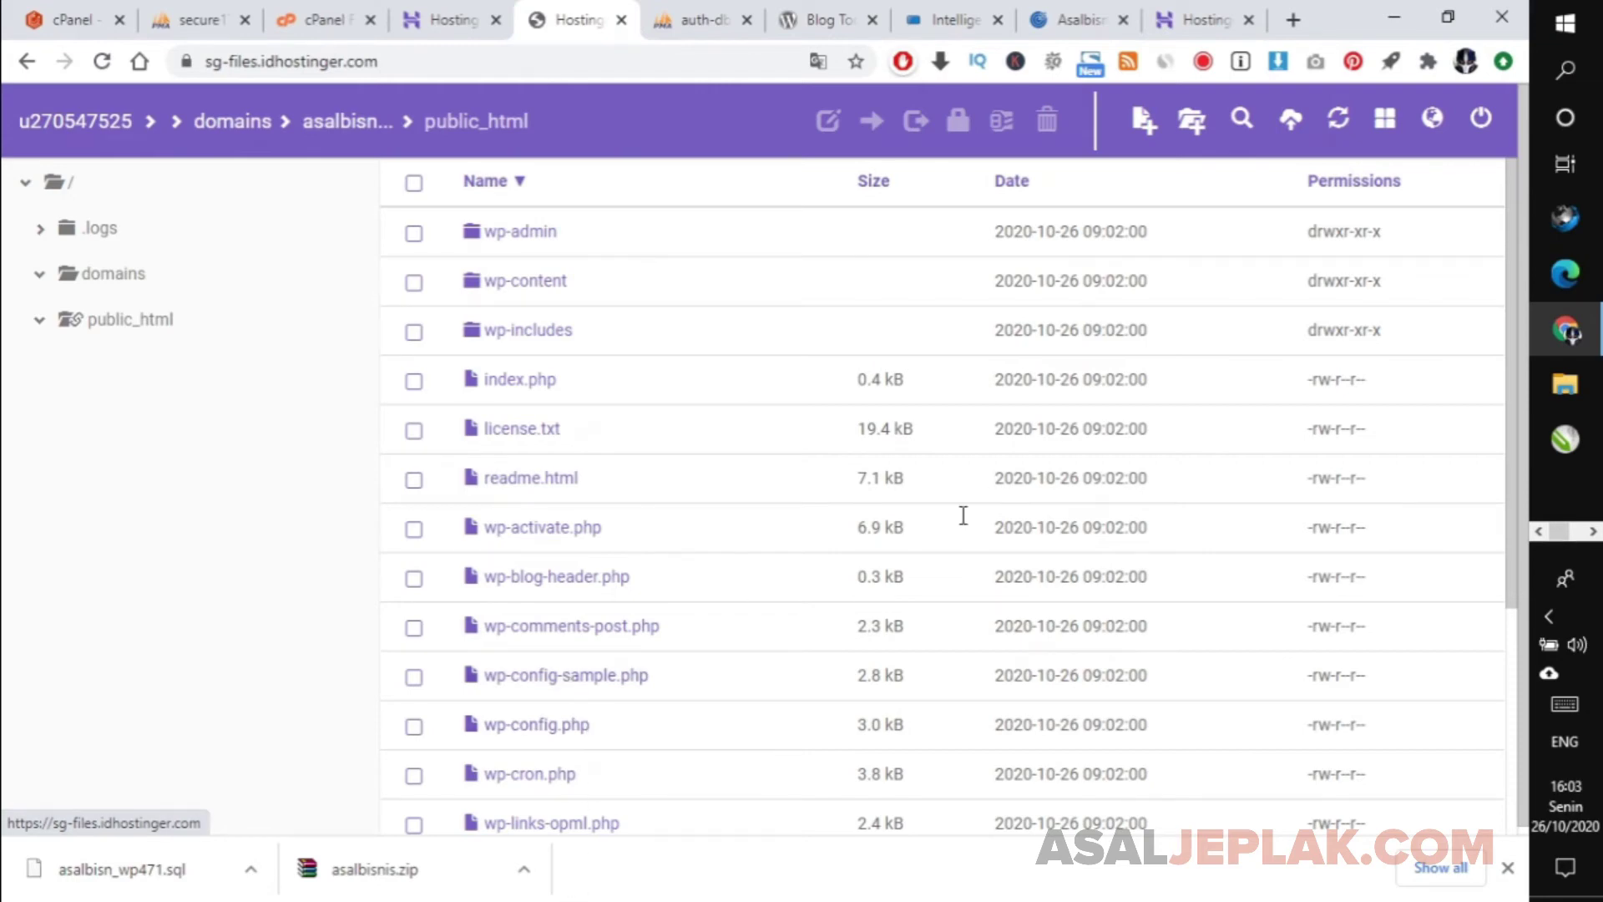
drag(1506, 469, 1500, 562)
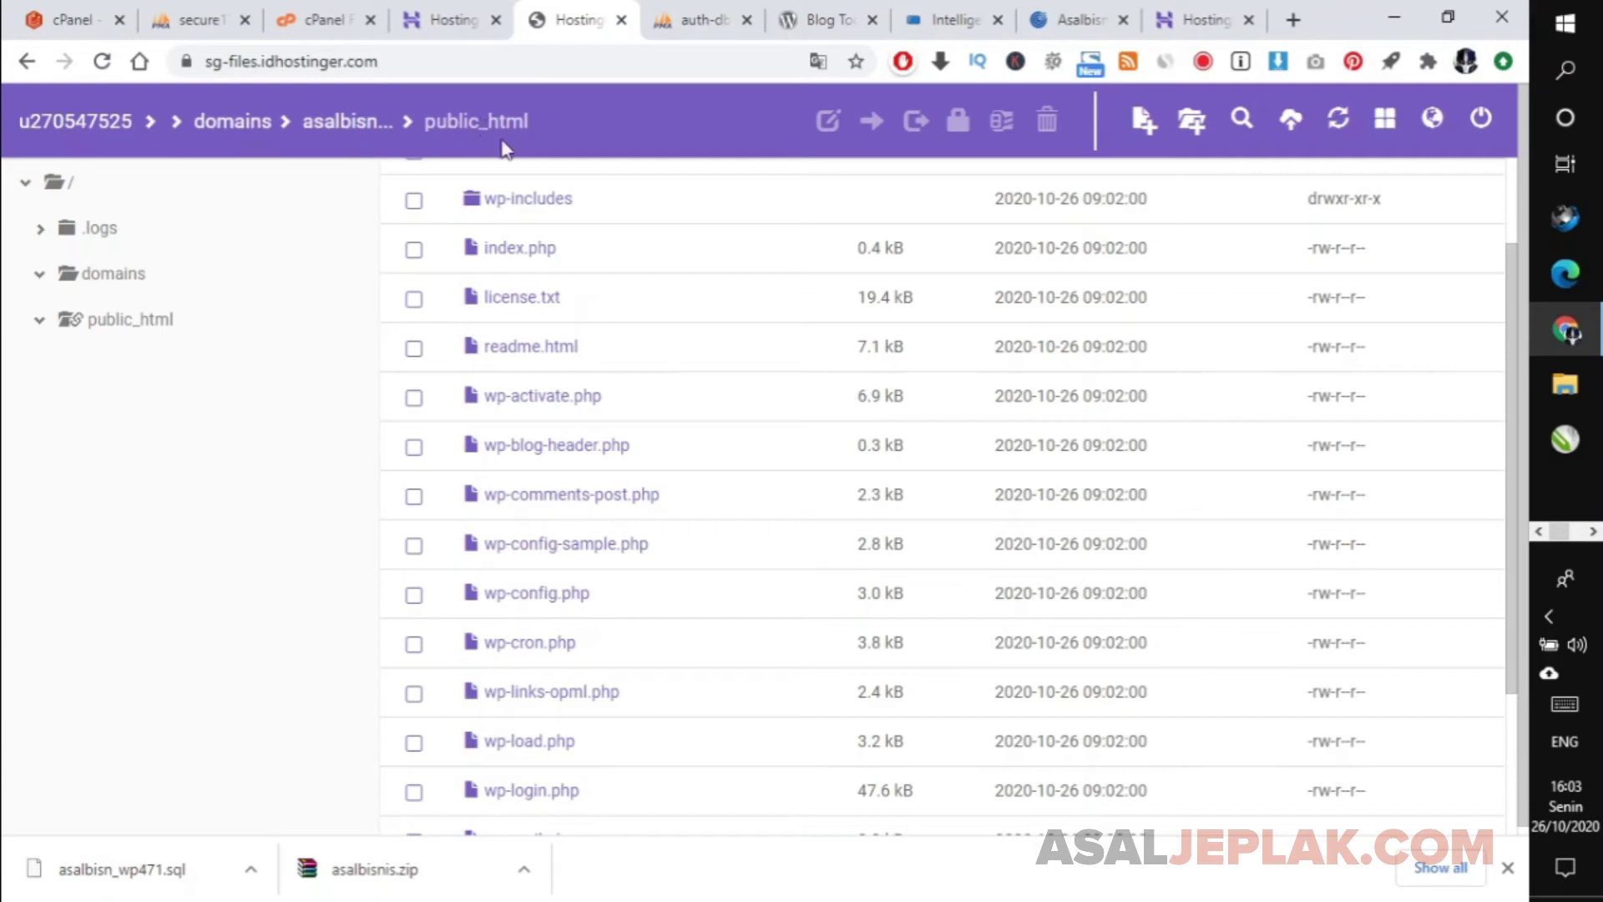
Open wp-config.php in the file editor and select the DB_USER value on line 26.
right_click(528, 603)
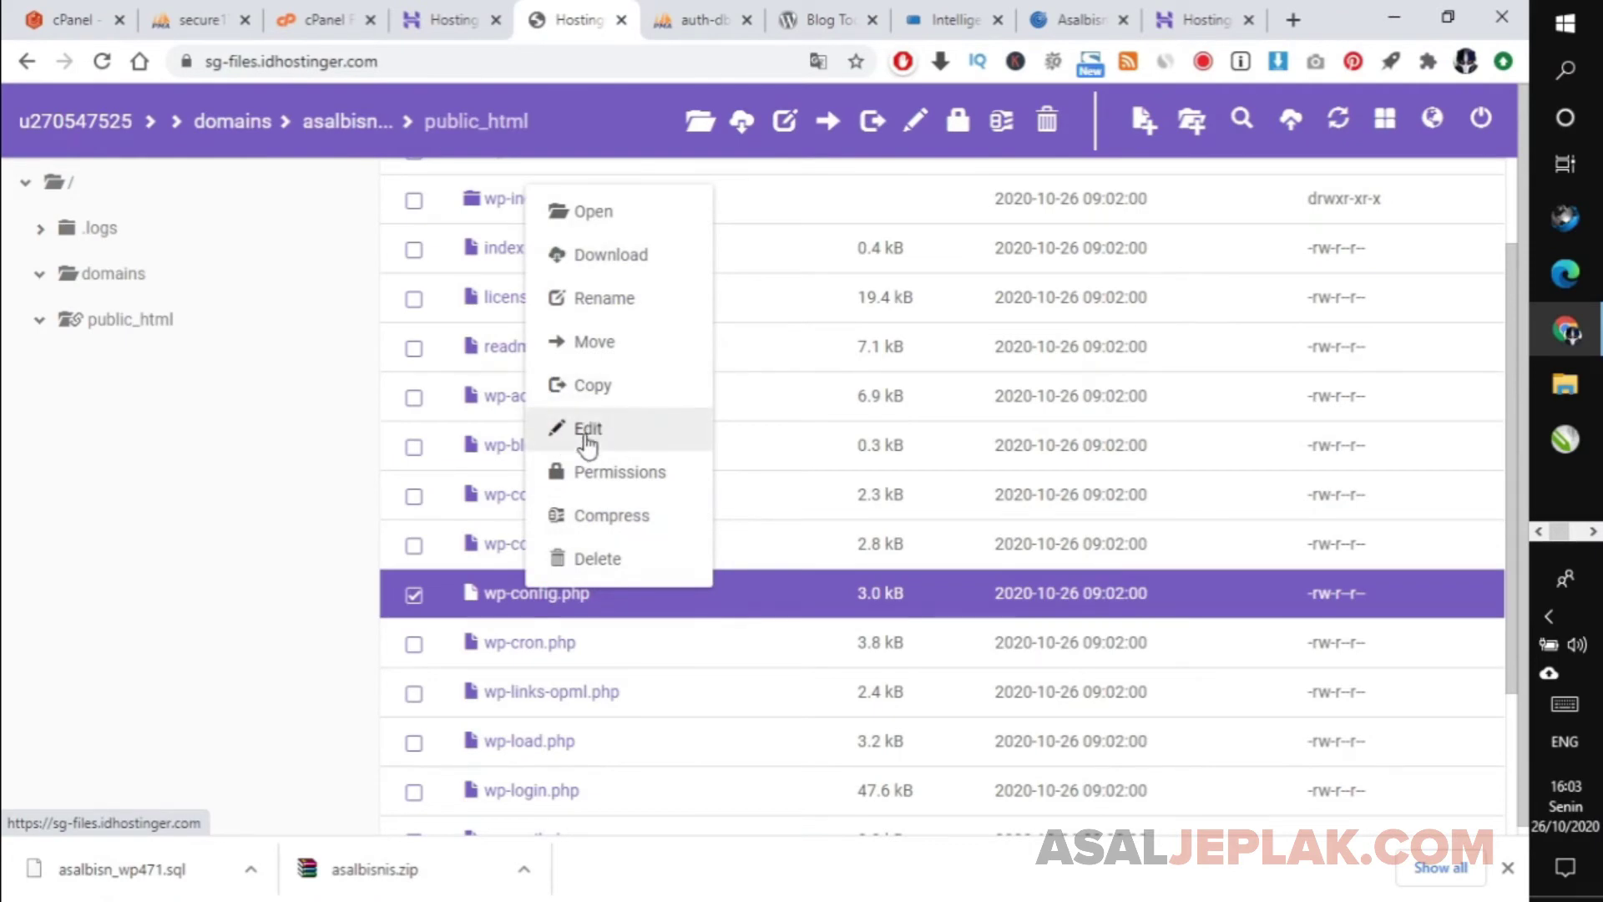
click(587, 429)
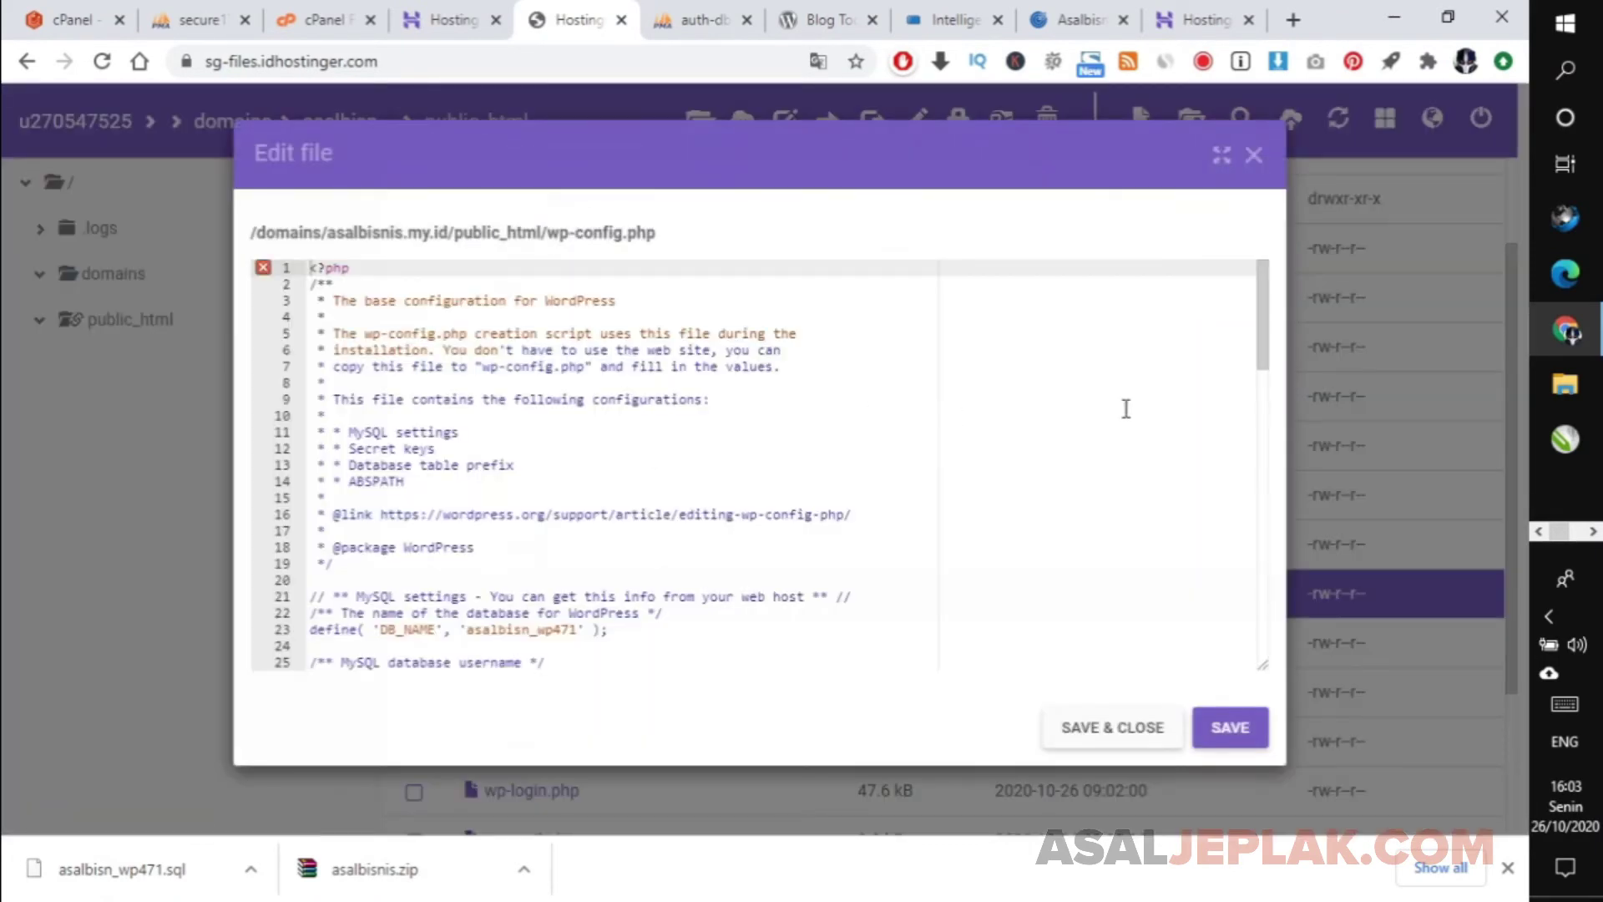
drag(1264, 347, 1265, 427)
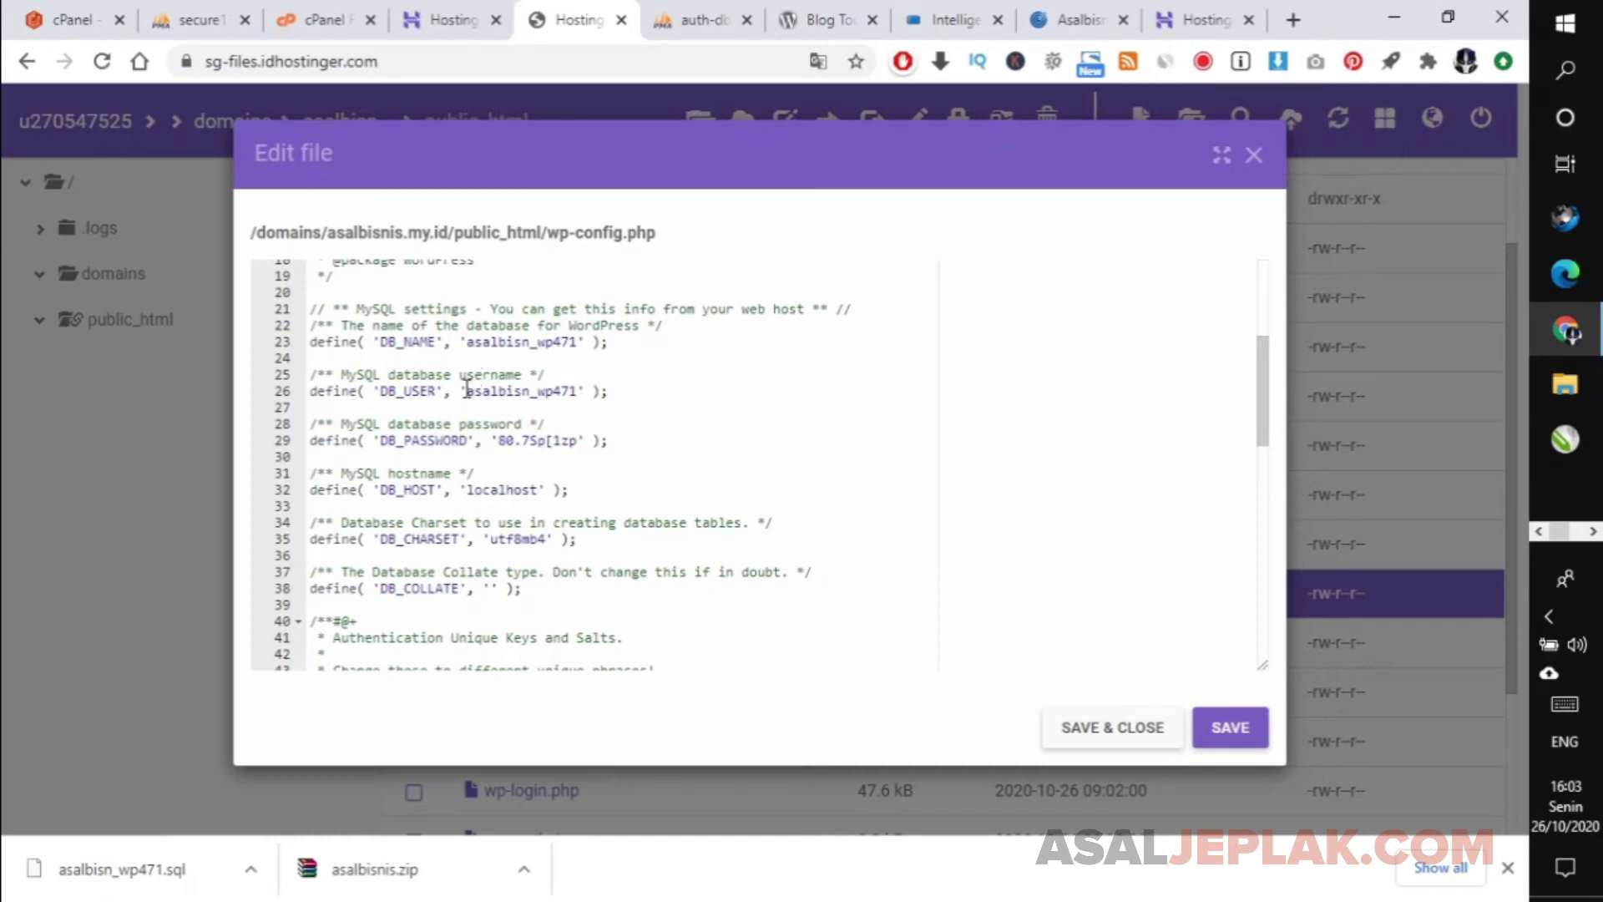
mouse_move(466, 390)
mouse_down()
mouse_move(583, 391)
mouse_move(467, 396)
mouse_up()
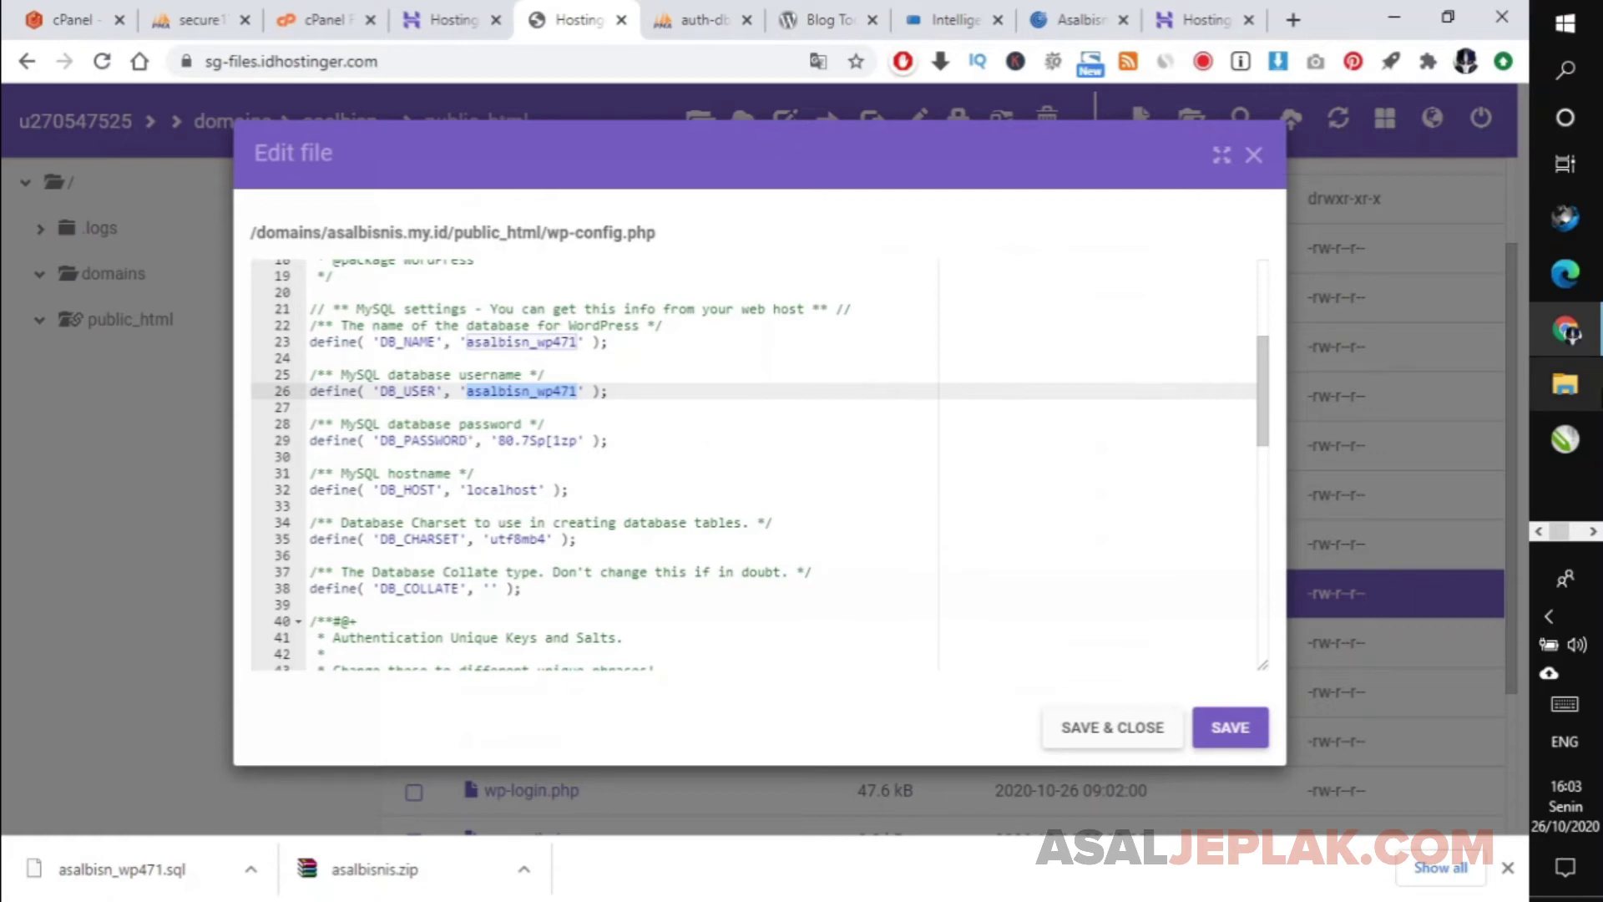
click(1583, 531)
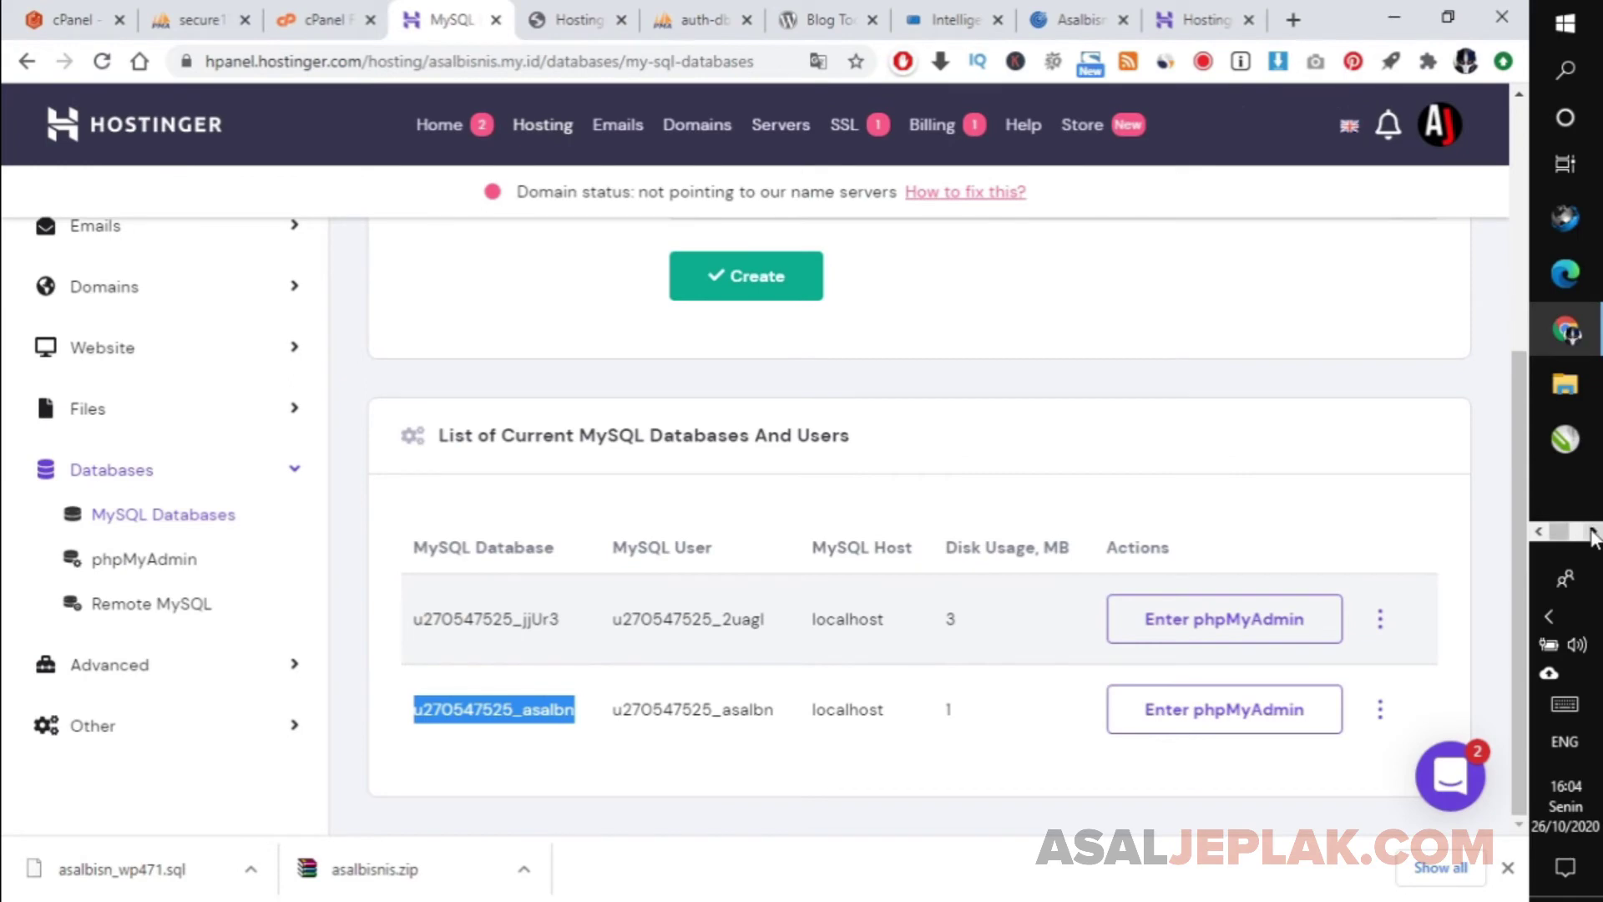
In the Notepad notes, paste the new database name after DB Name and DB User.
click(1591, 531)
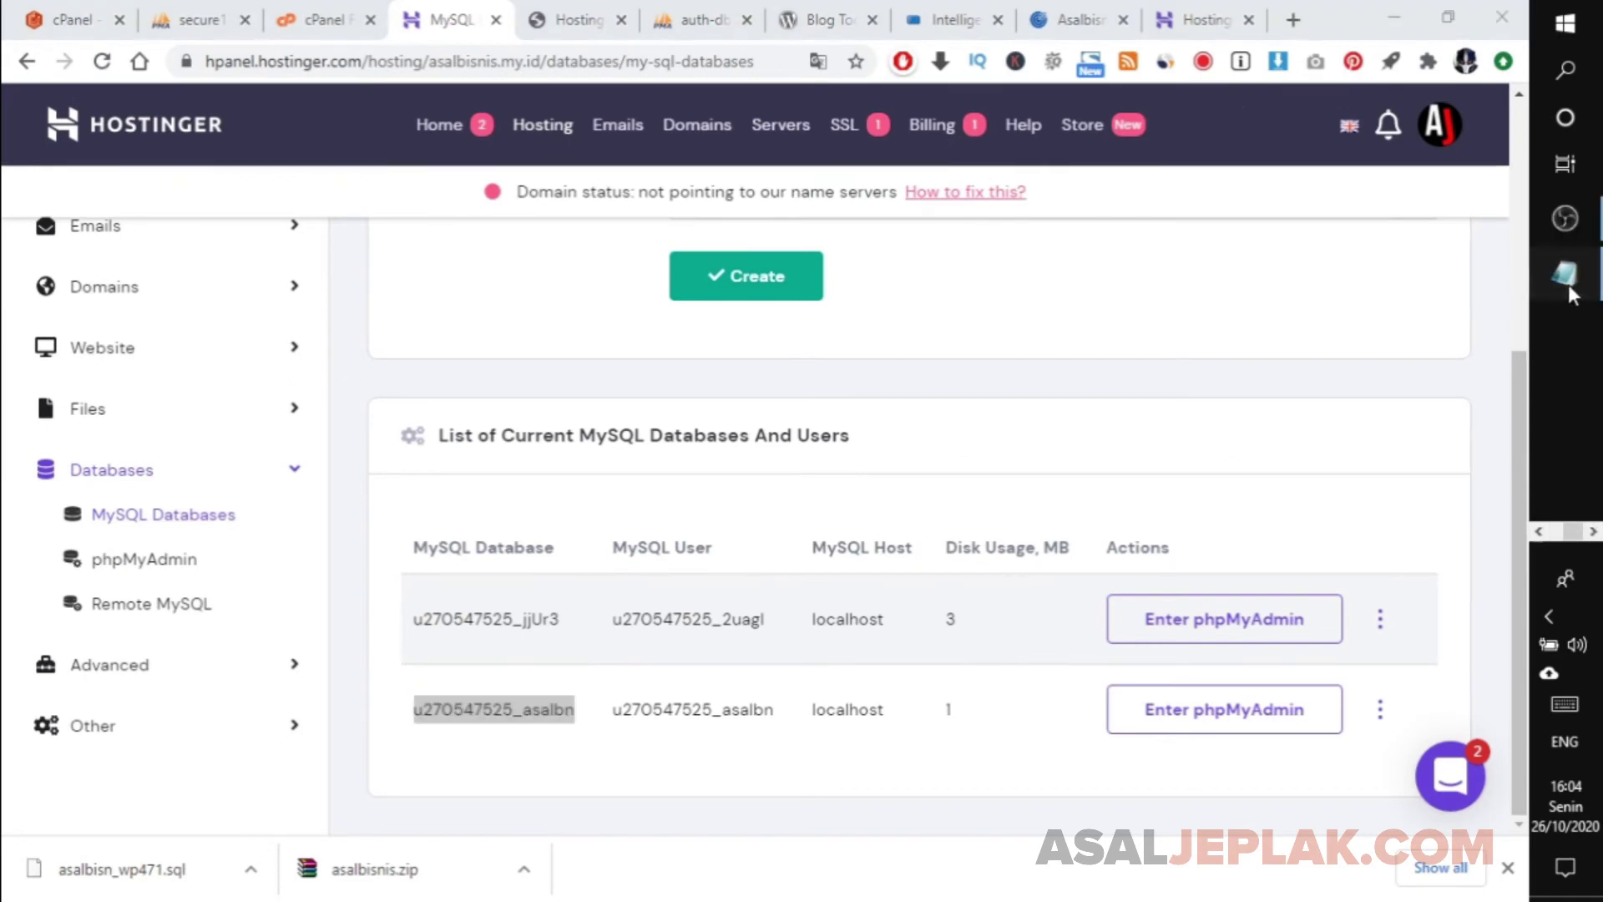
click(1567, 280)
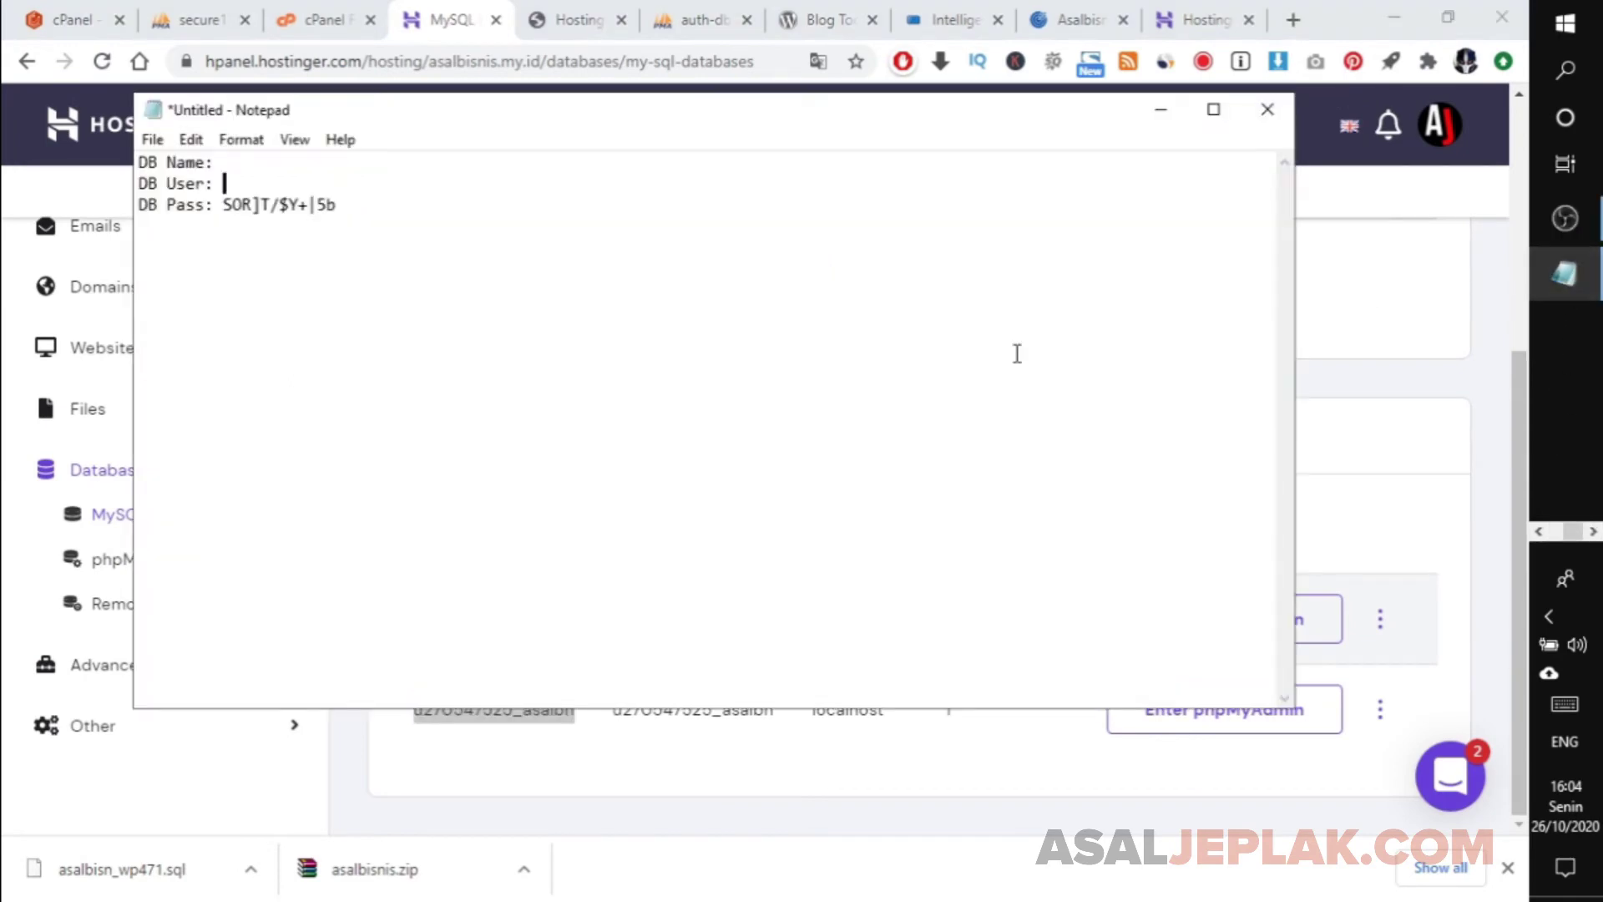
click(232, 171)
text(u270547525_asalbn)
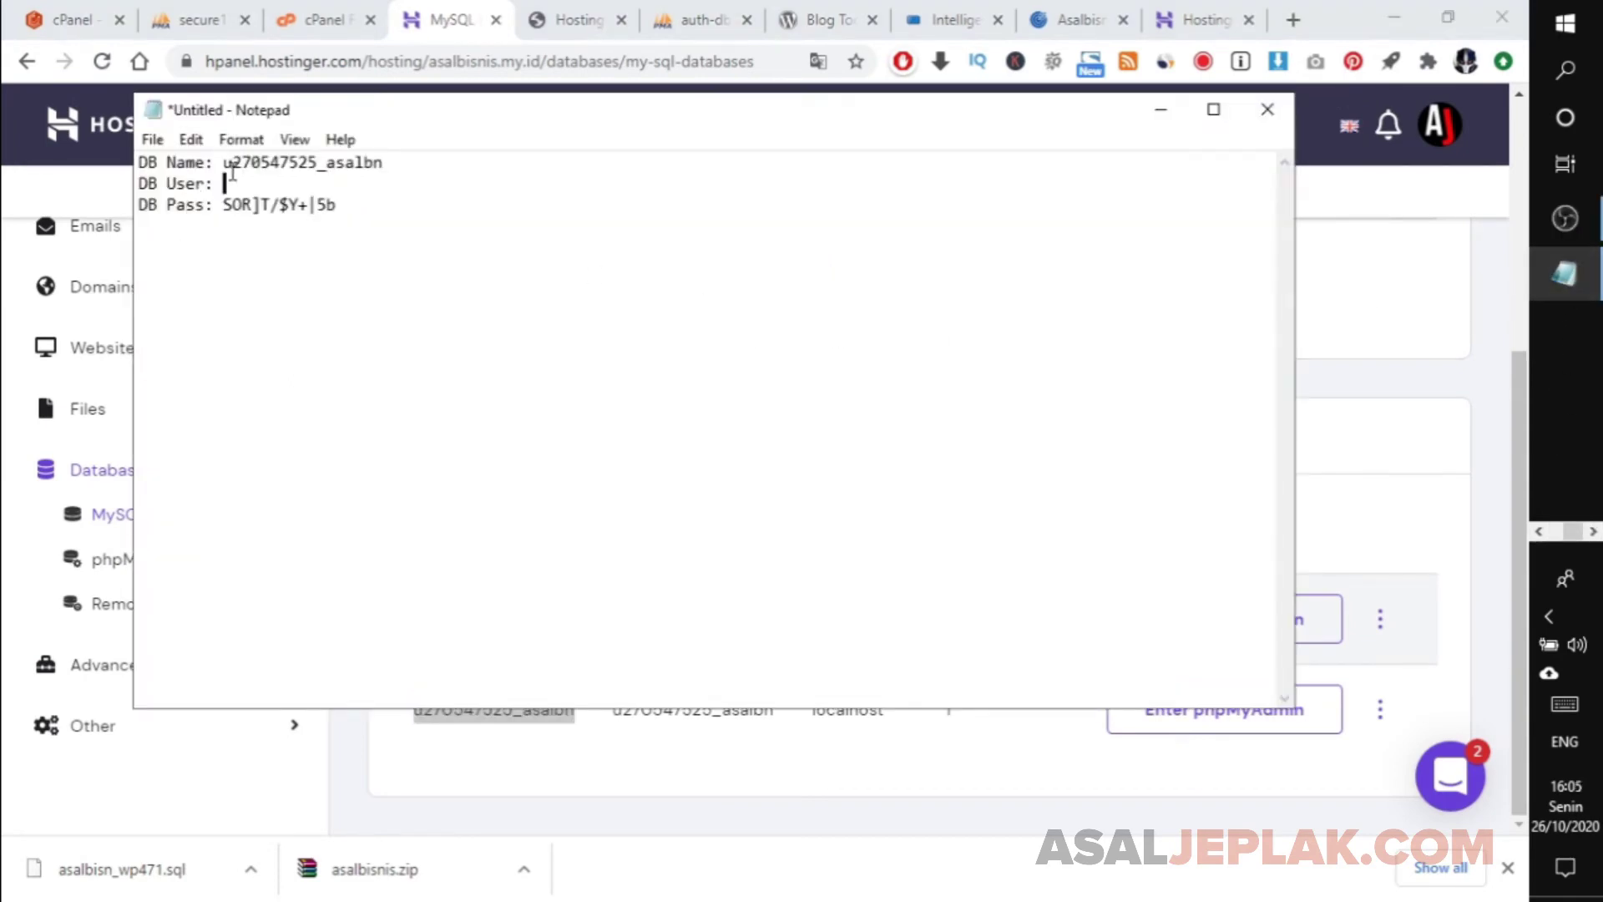
text(u270547525_asalbn)
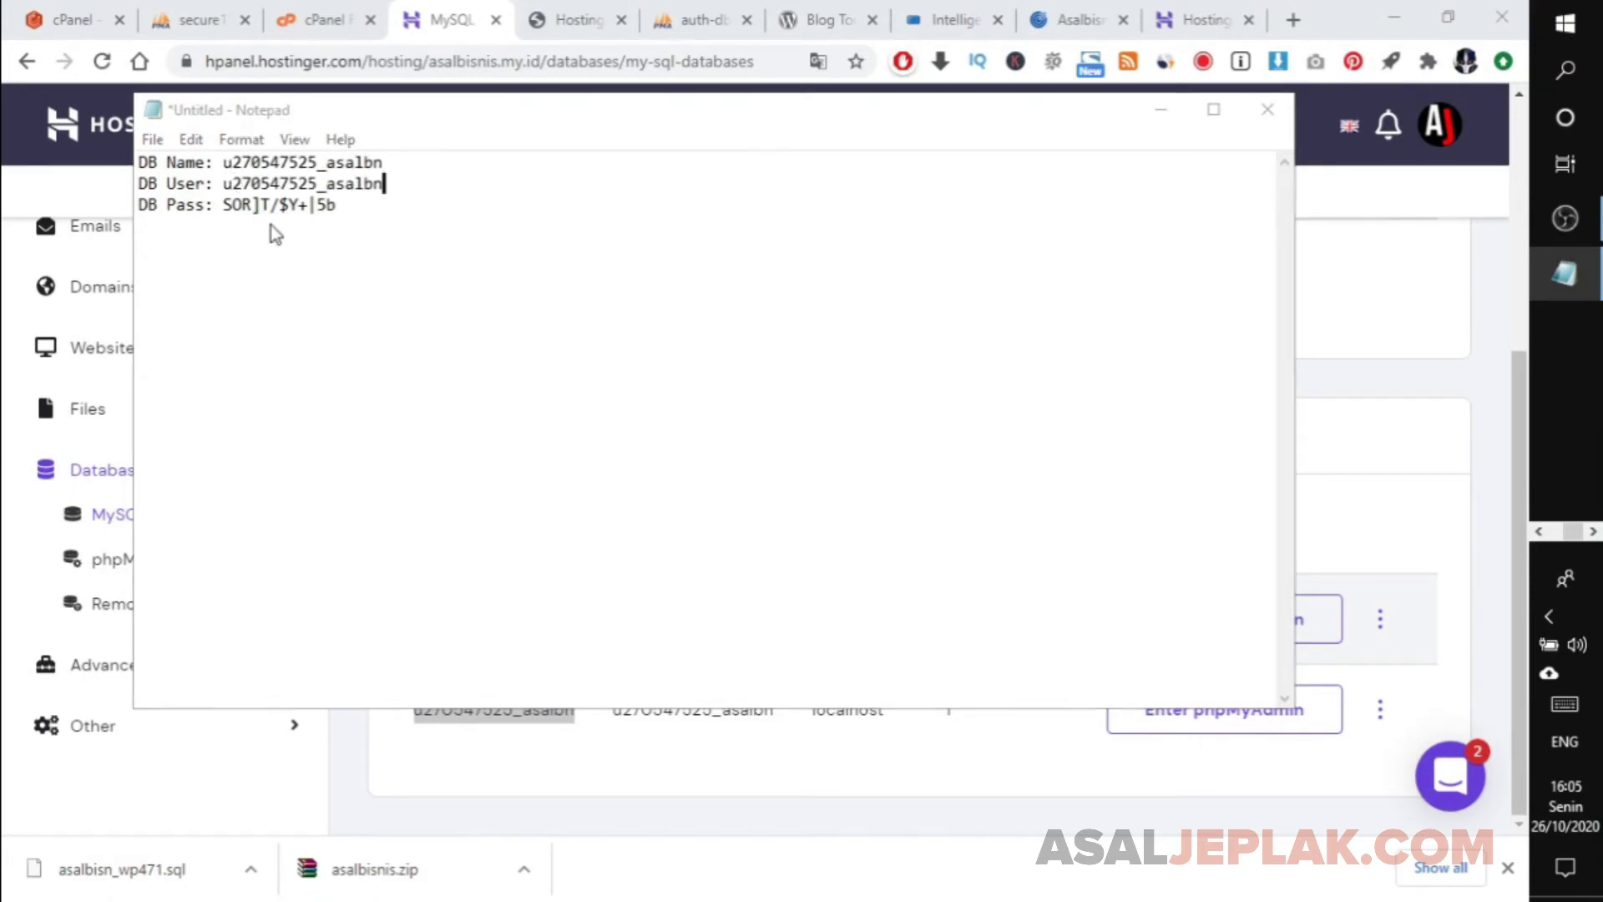
key(ctrl+s)
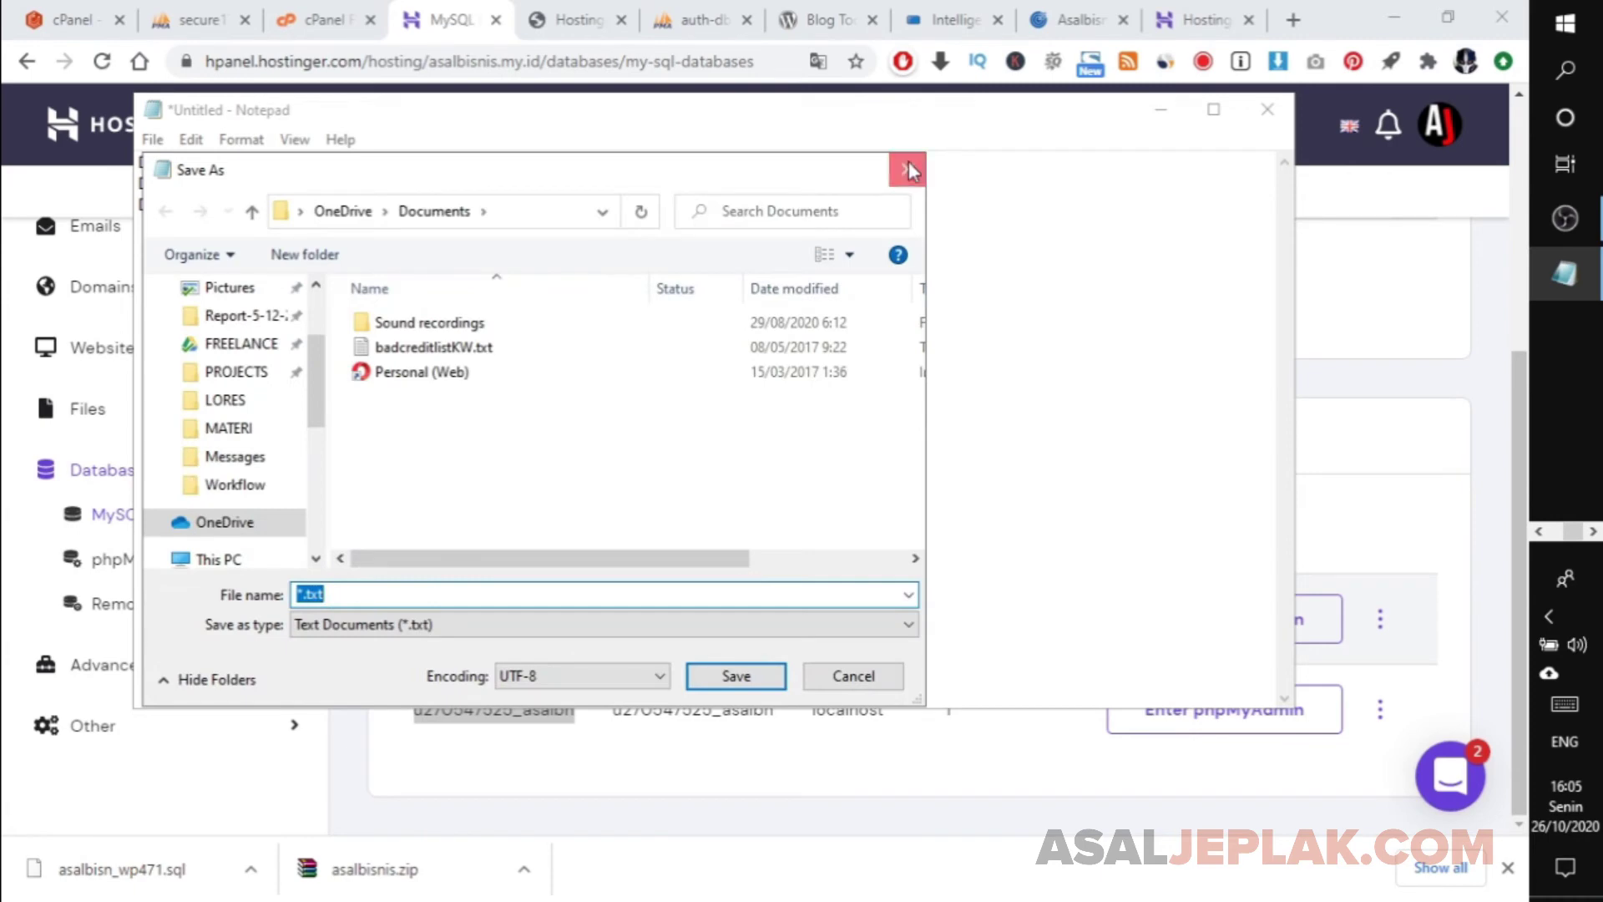
click(908, 169)
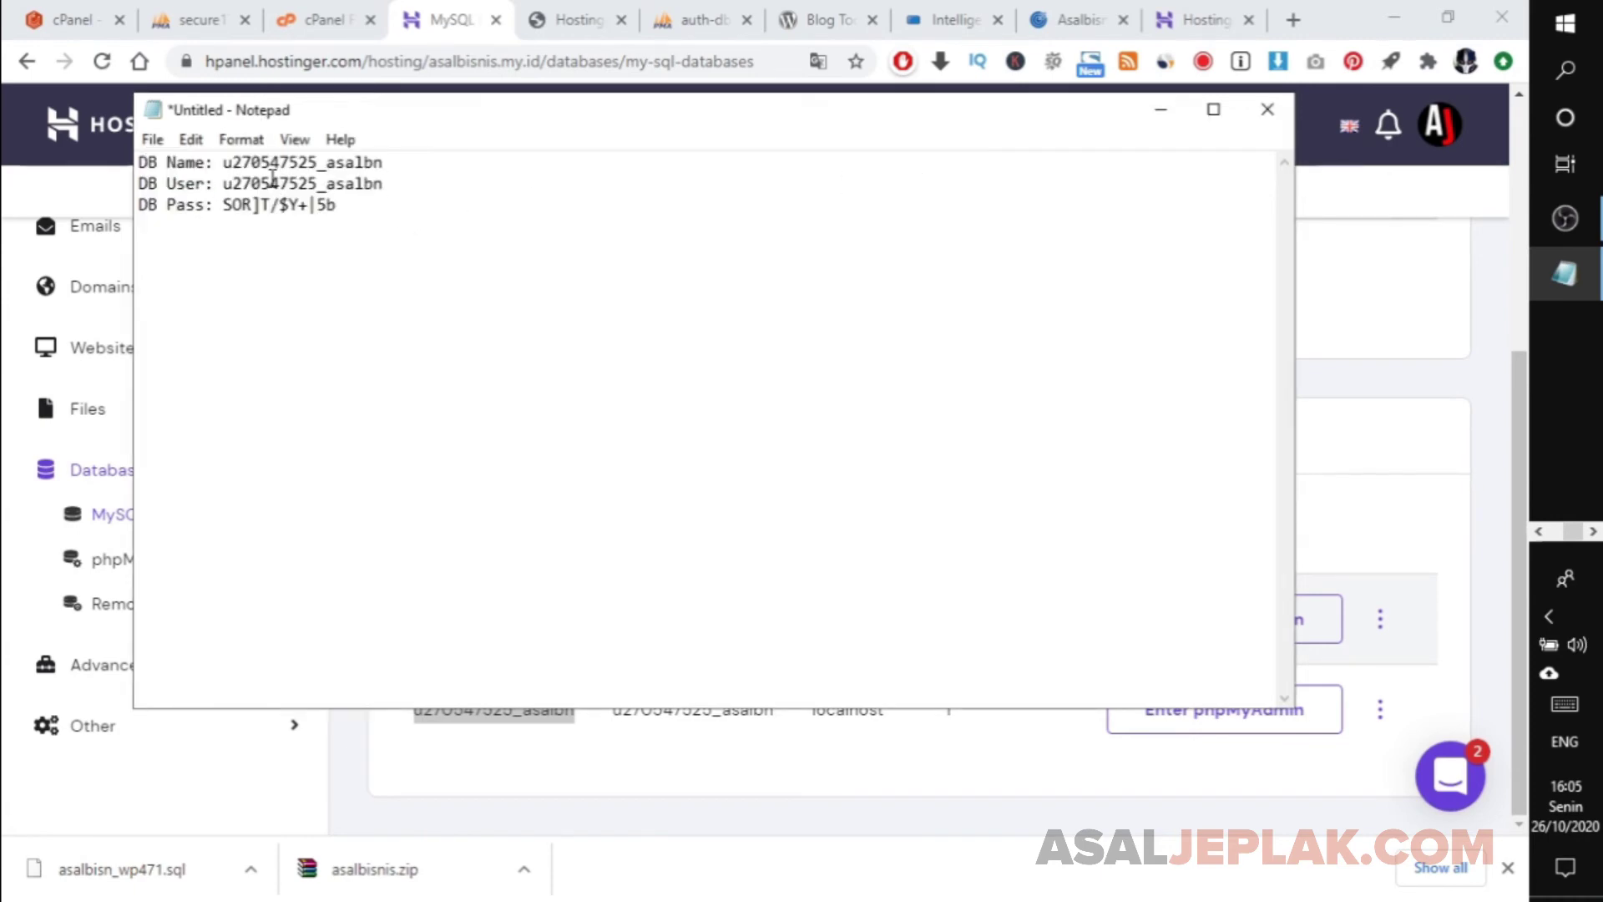
Copy the new database name from the notes and return to the wp-config.php editor.
drag(223, 162, 411, 143)
key(ctrl+c)
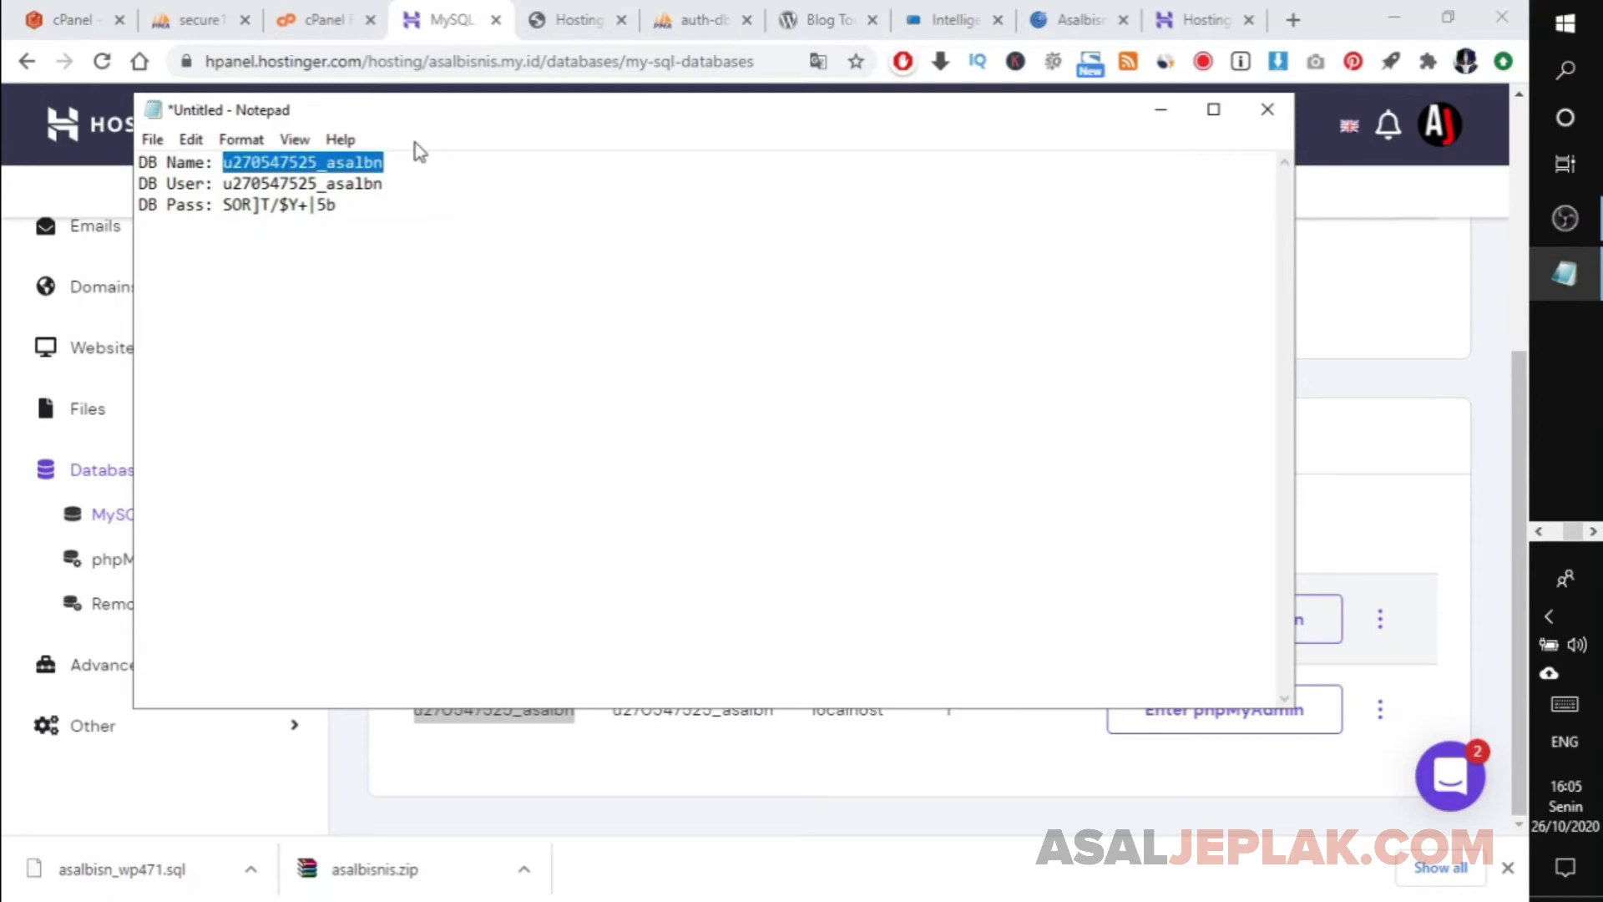
click(660, 15)
click(586, 15)
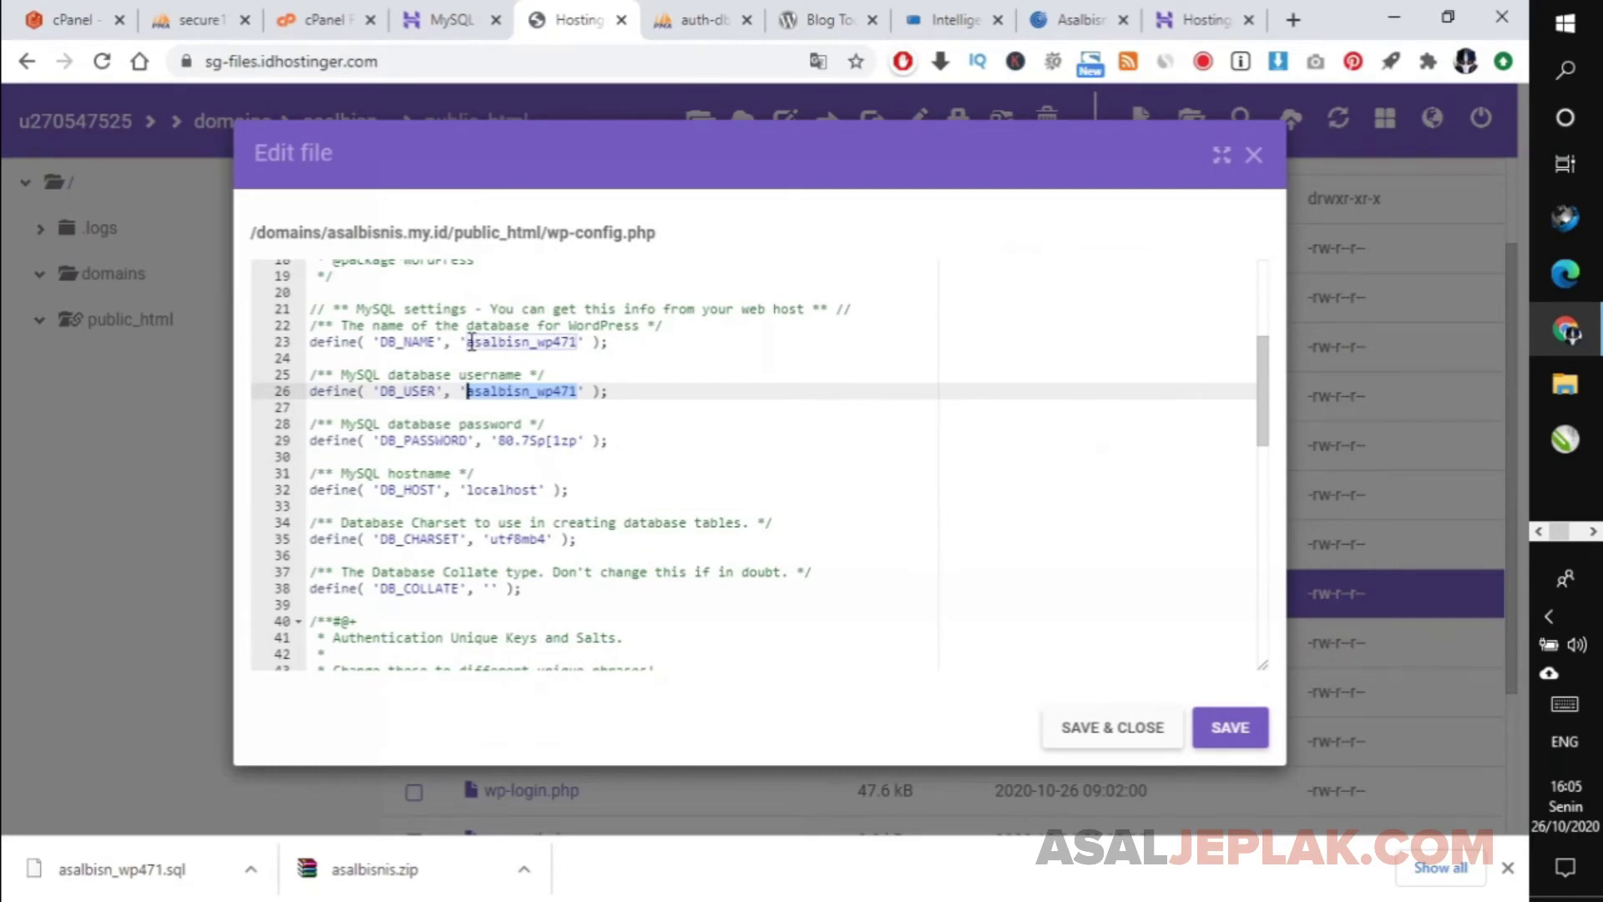
drag(467, 343, 580, 346)
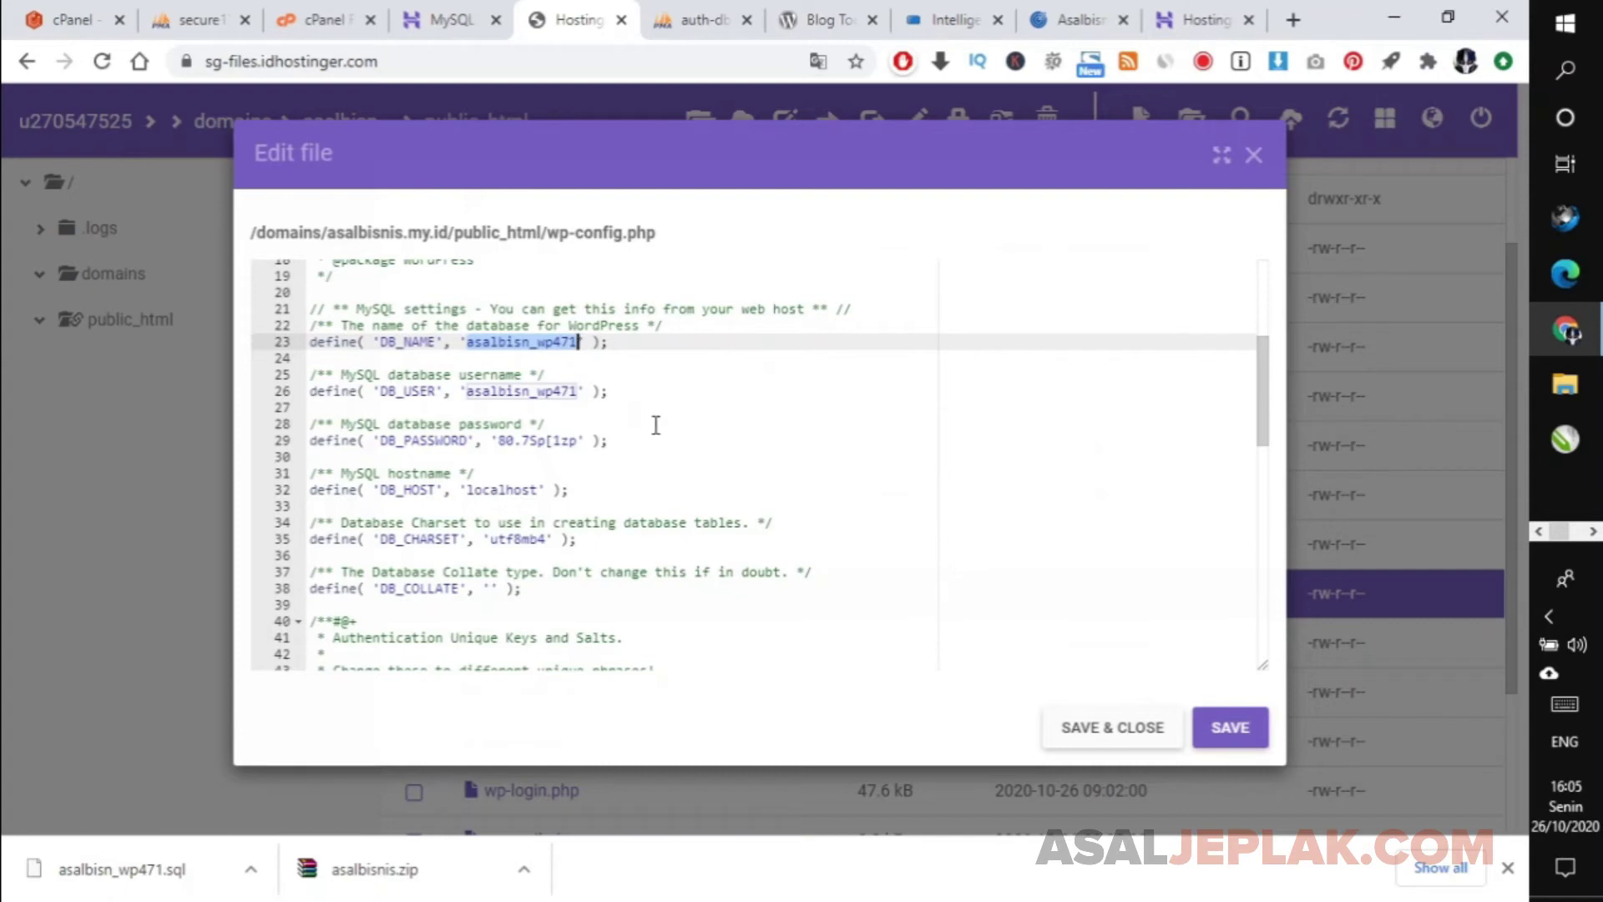
text(u270547525_asalbnu270547525_asalbn)
key(shift+Left)
key(shift+Left)
key(shift+Left)
key(shift+Left)
key(shift+Left)
key(shift+Left)
key(shift+Left)
key(shift+Left)
key(shift+Left)
key(shift+Left)
key(shift+Left)
key(shift+Left)
key(shift+Left)
key(shift+Left)
key(shift+Left)
key(shift+Left)
key(shift+Left)
key(shift+Left)
key(shift+Left)
key(shift+Left)
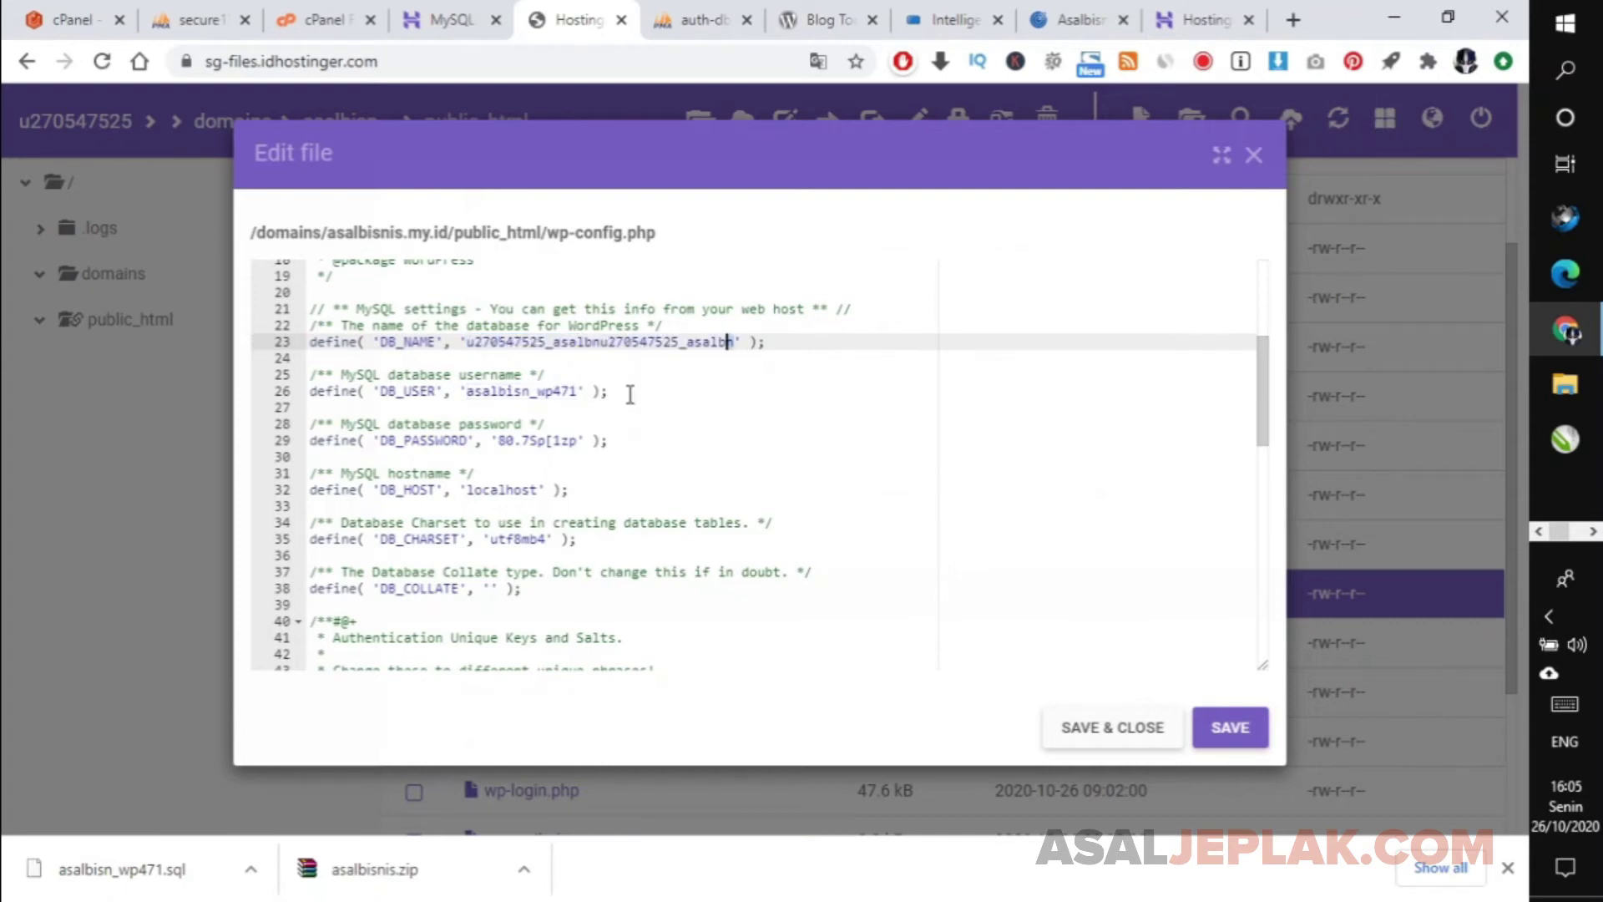
key(shift+Left)
key(shift+Left)
key(shift+Left)
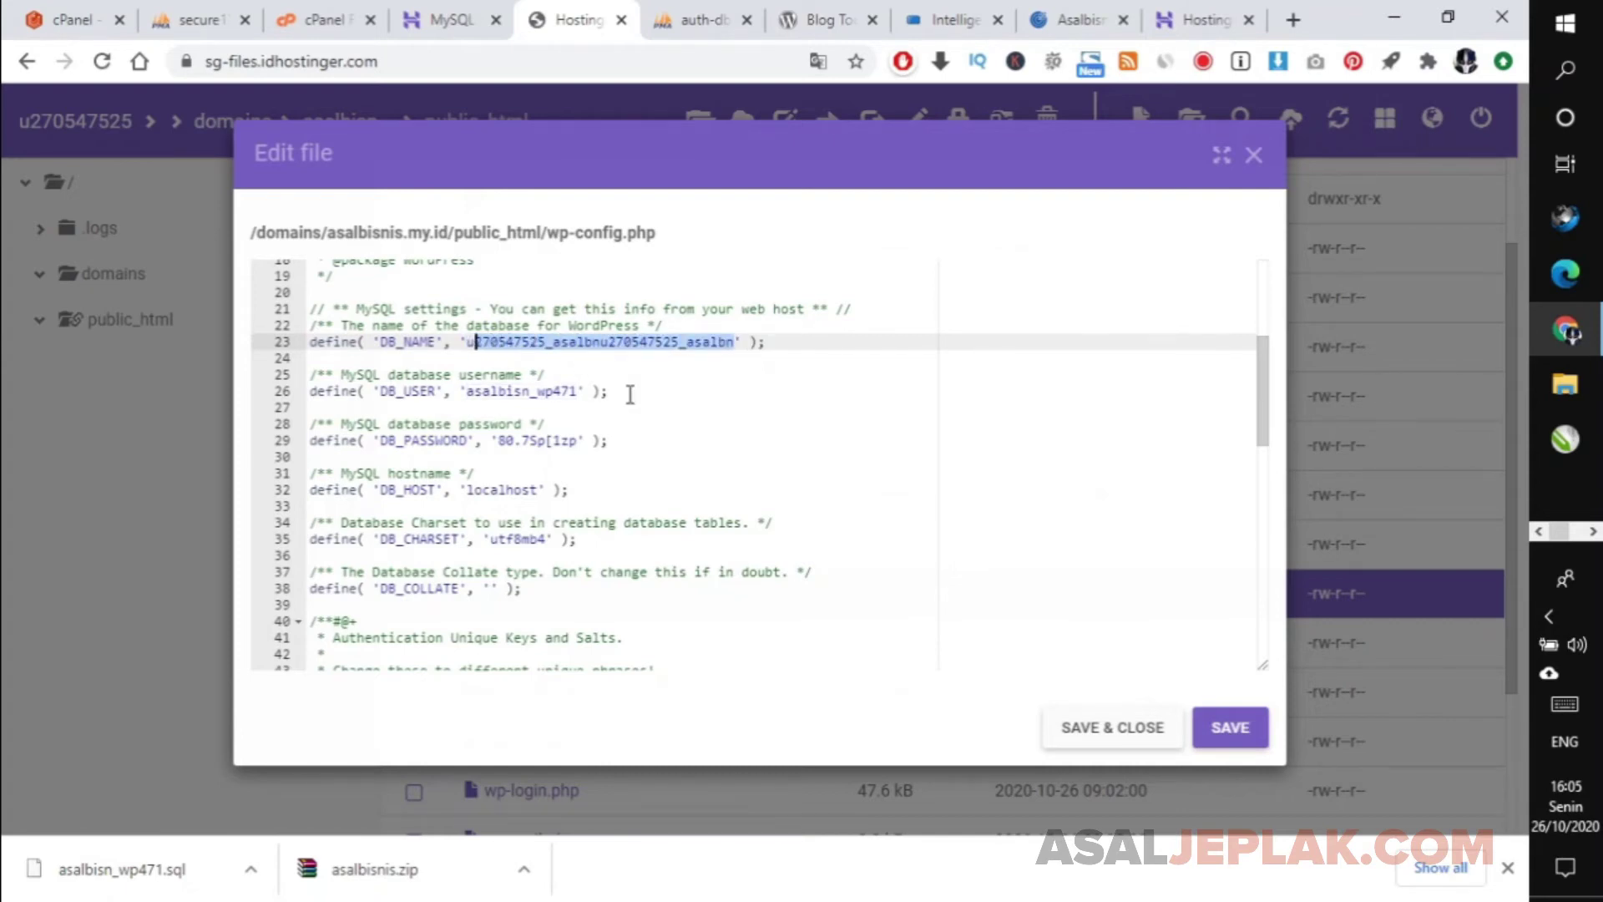
key(ctrl+v)
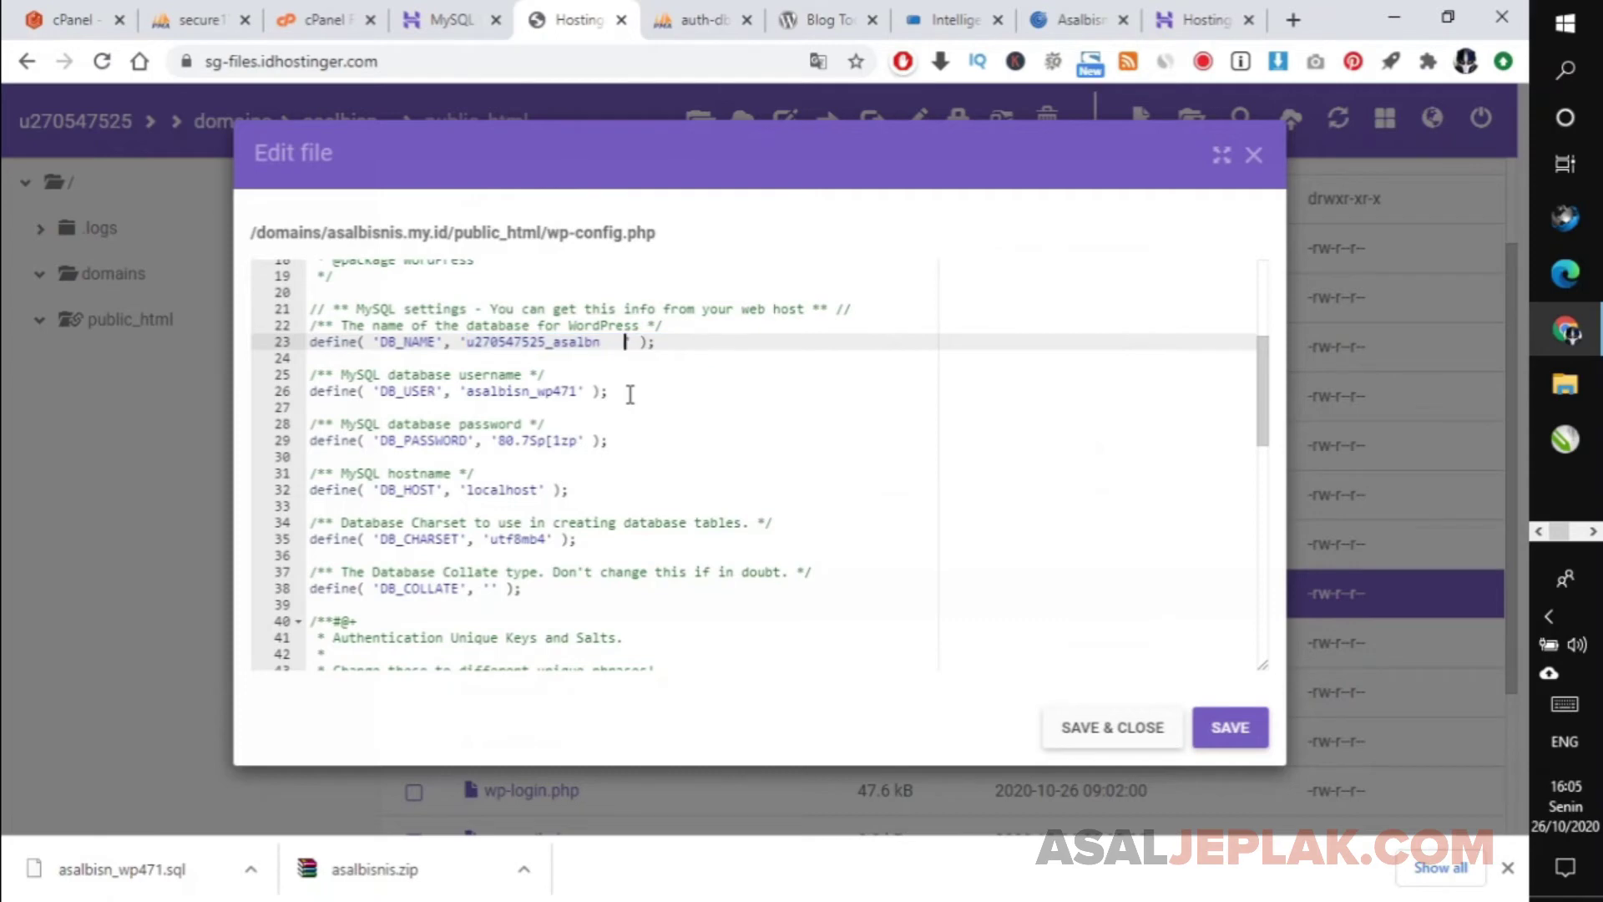
key(BackSpace)
key(BackSpace)
key(BackSpace)
key(BackSpace)
key(Left)
key(Left)
key(Left)
key(Left)
key(Left)
key(Left)
key(Left)
key(Left)
key(Left)
key(Left)
key(Left)
key(Left)
key(Left)
key(Left)
key(Left)
key(Left)
key(Left)
key(Left)
key(Right)
key(Left)
key(Right)
key(Left)
key(Right)
key(Down)
key(Down)
key(Down)
key(ctrl+shift+Right)
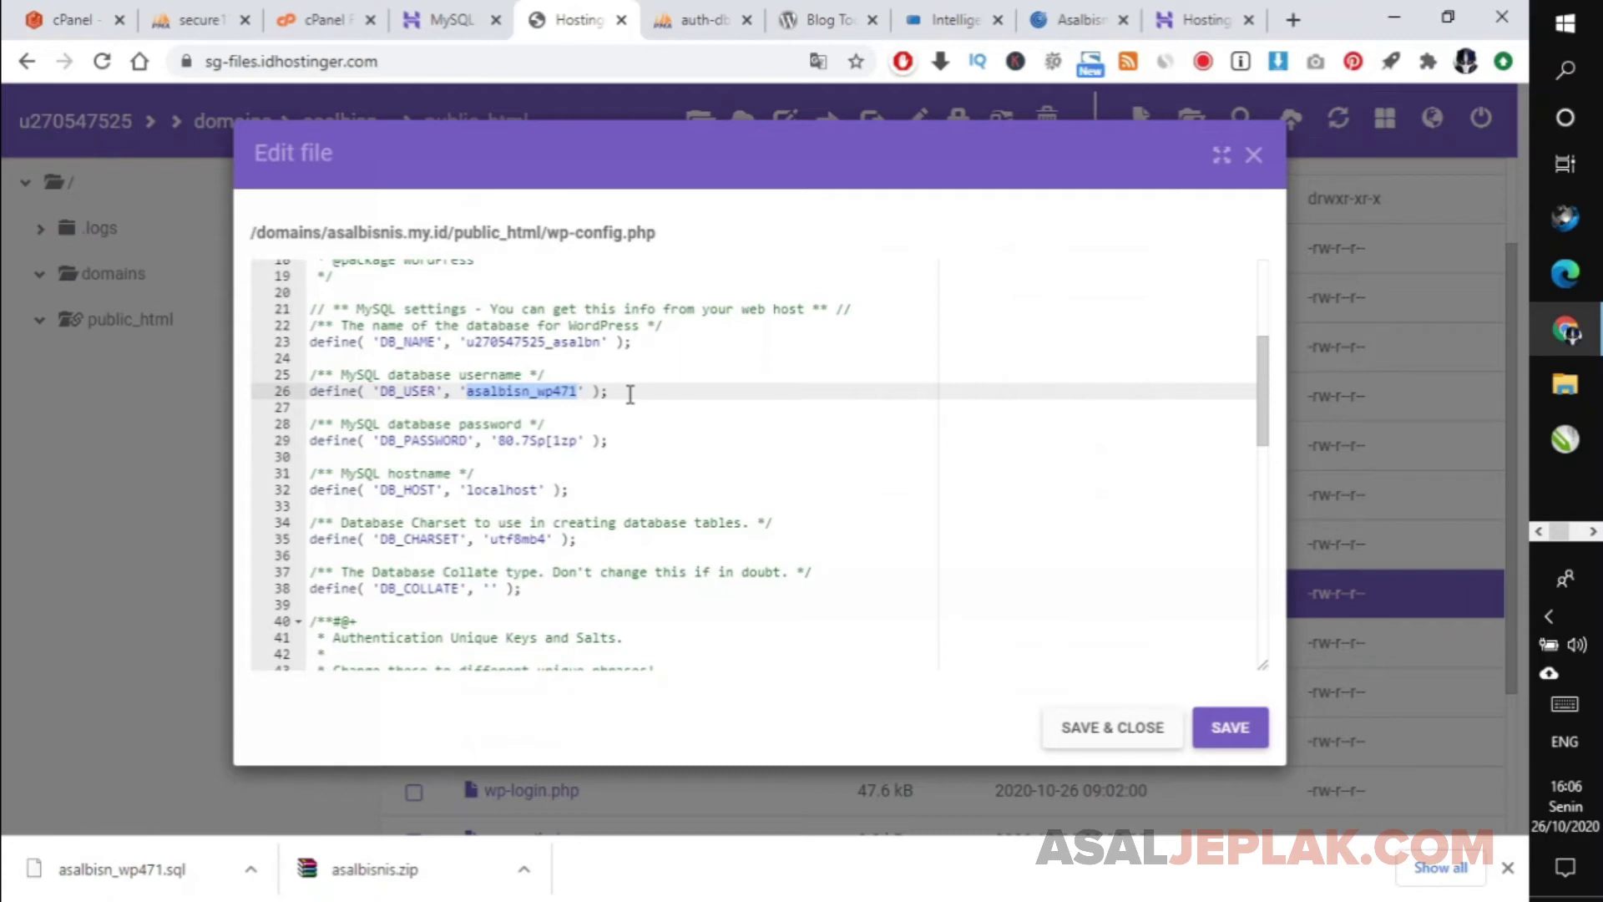
key(ctrl+v)
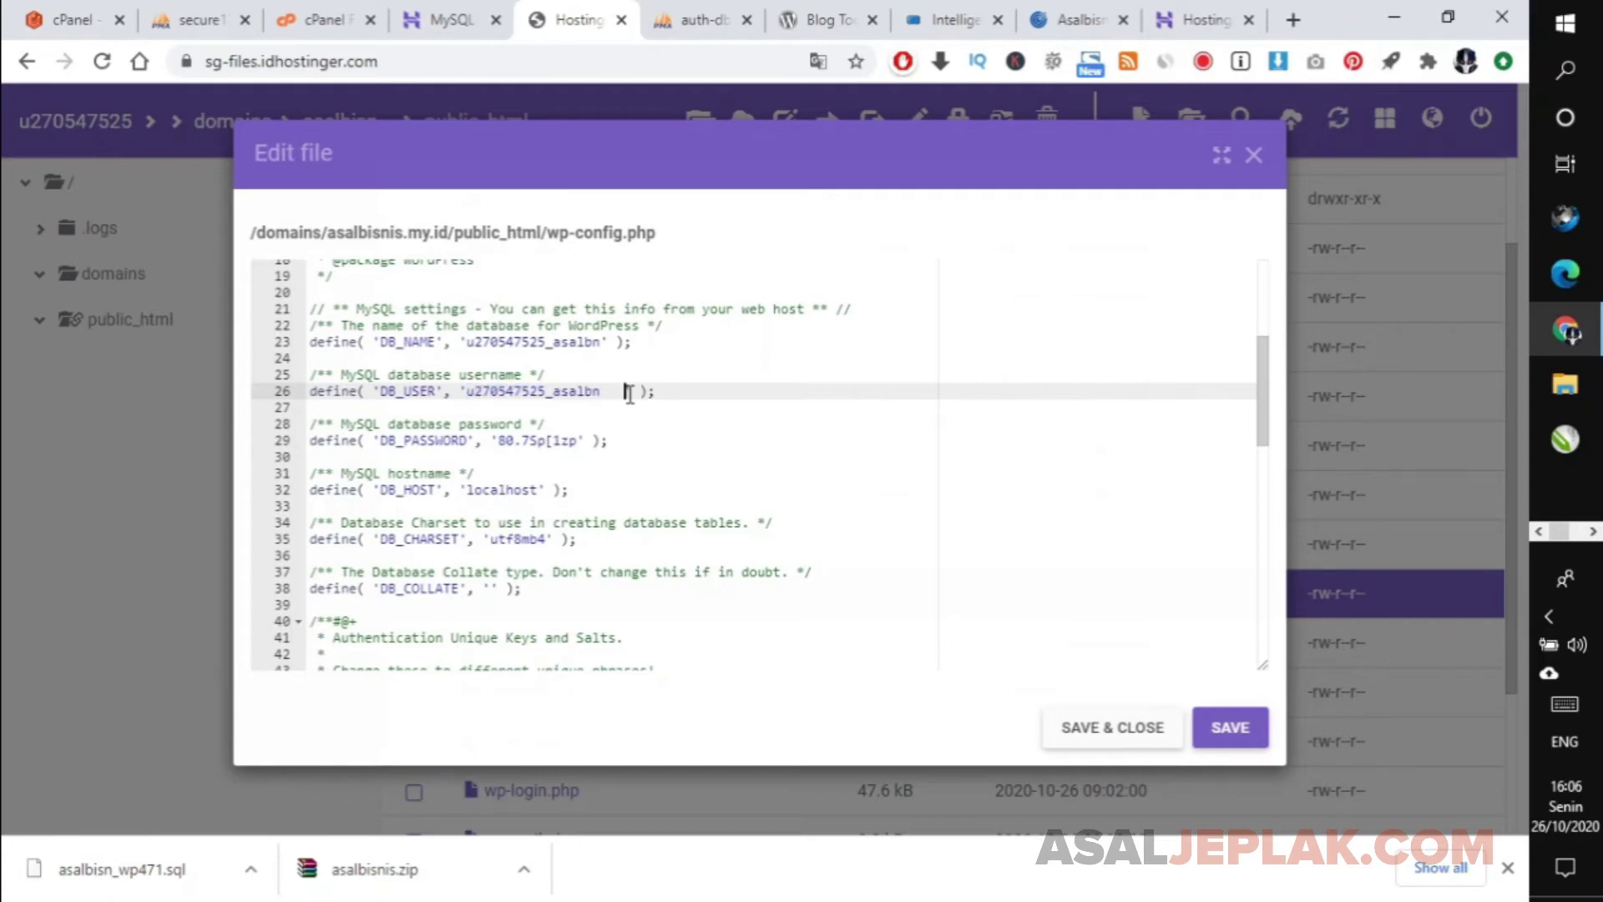
key(Down)
key(Down)
key(Down)
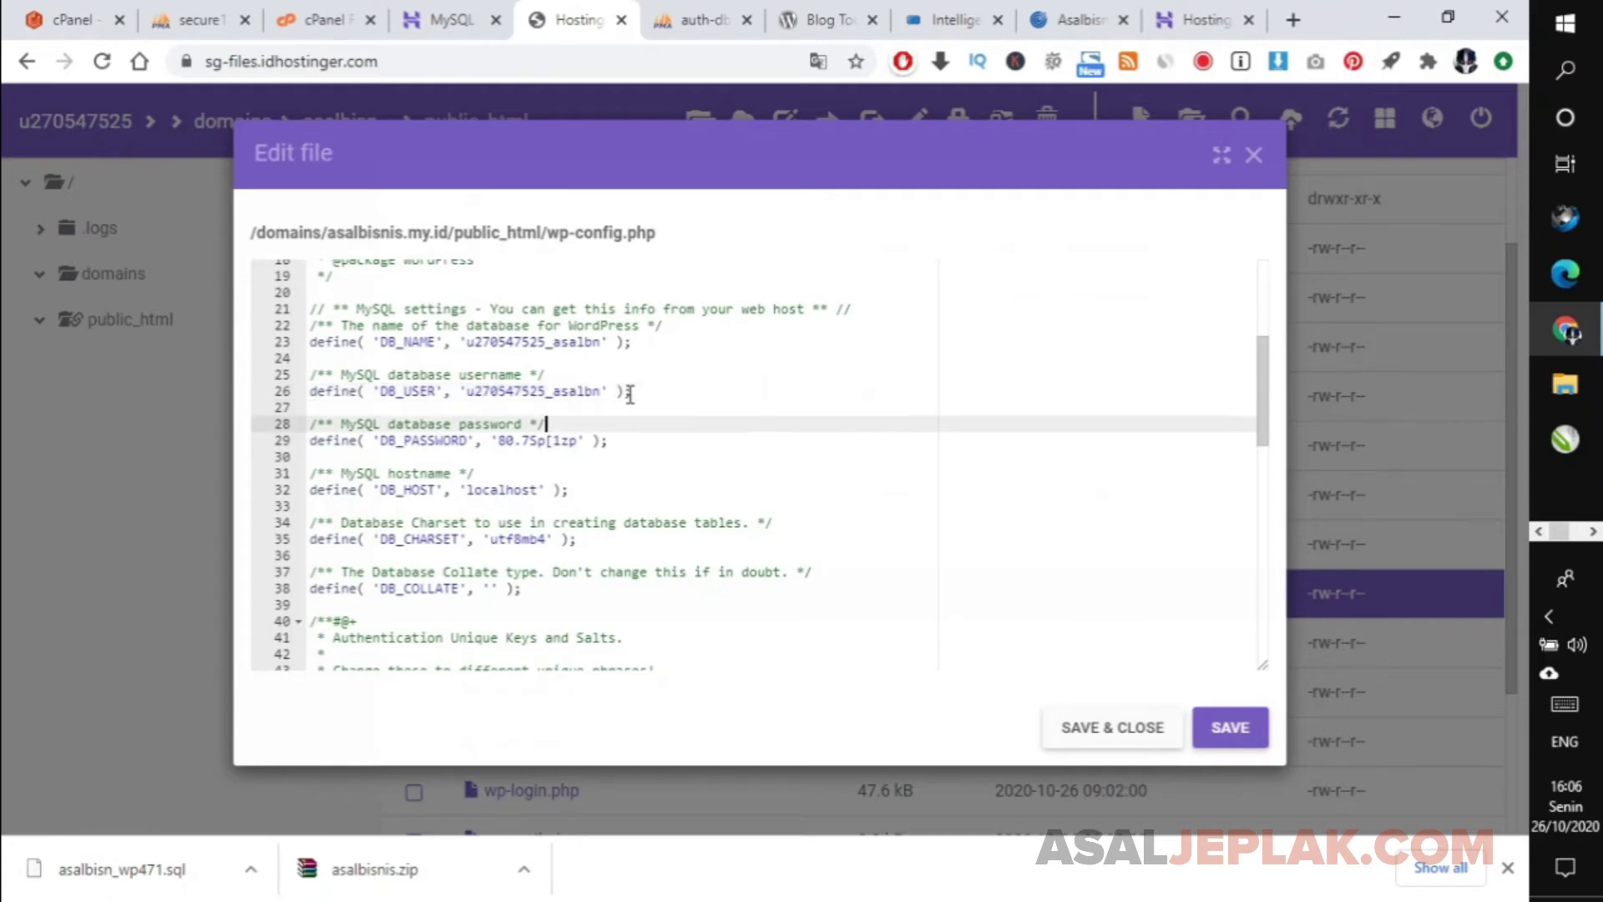
key(Left)
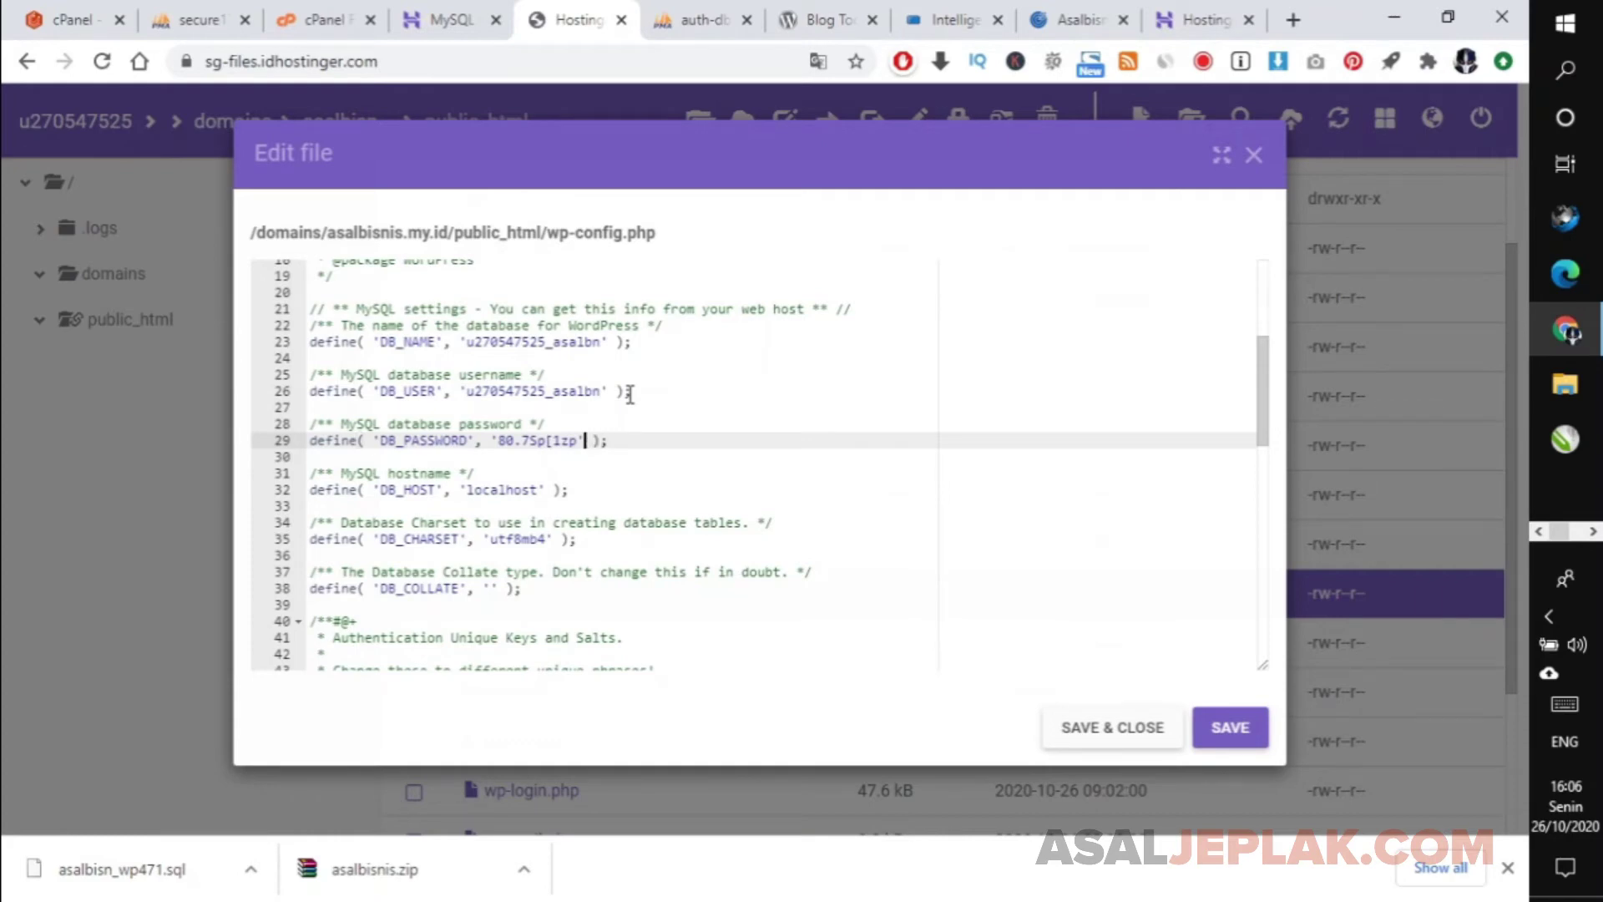
key(Left)
key(Left)
key(Left)
key(Left)
key(Left)
key(Left)
key(Left)
key(Left)
key(Left)
key(Left)
Copy the new database password from the notes and paste it over DB_PASSWORD on line 29.
click(1593, 531)
click(1565, 273)
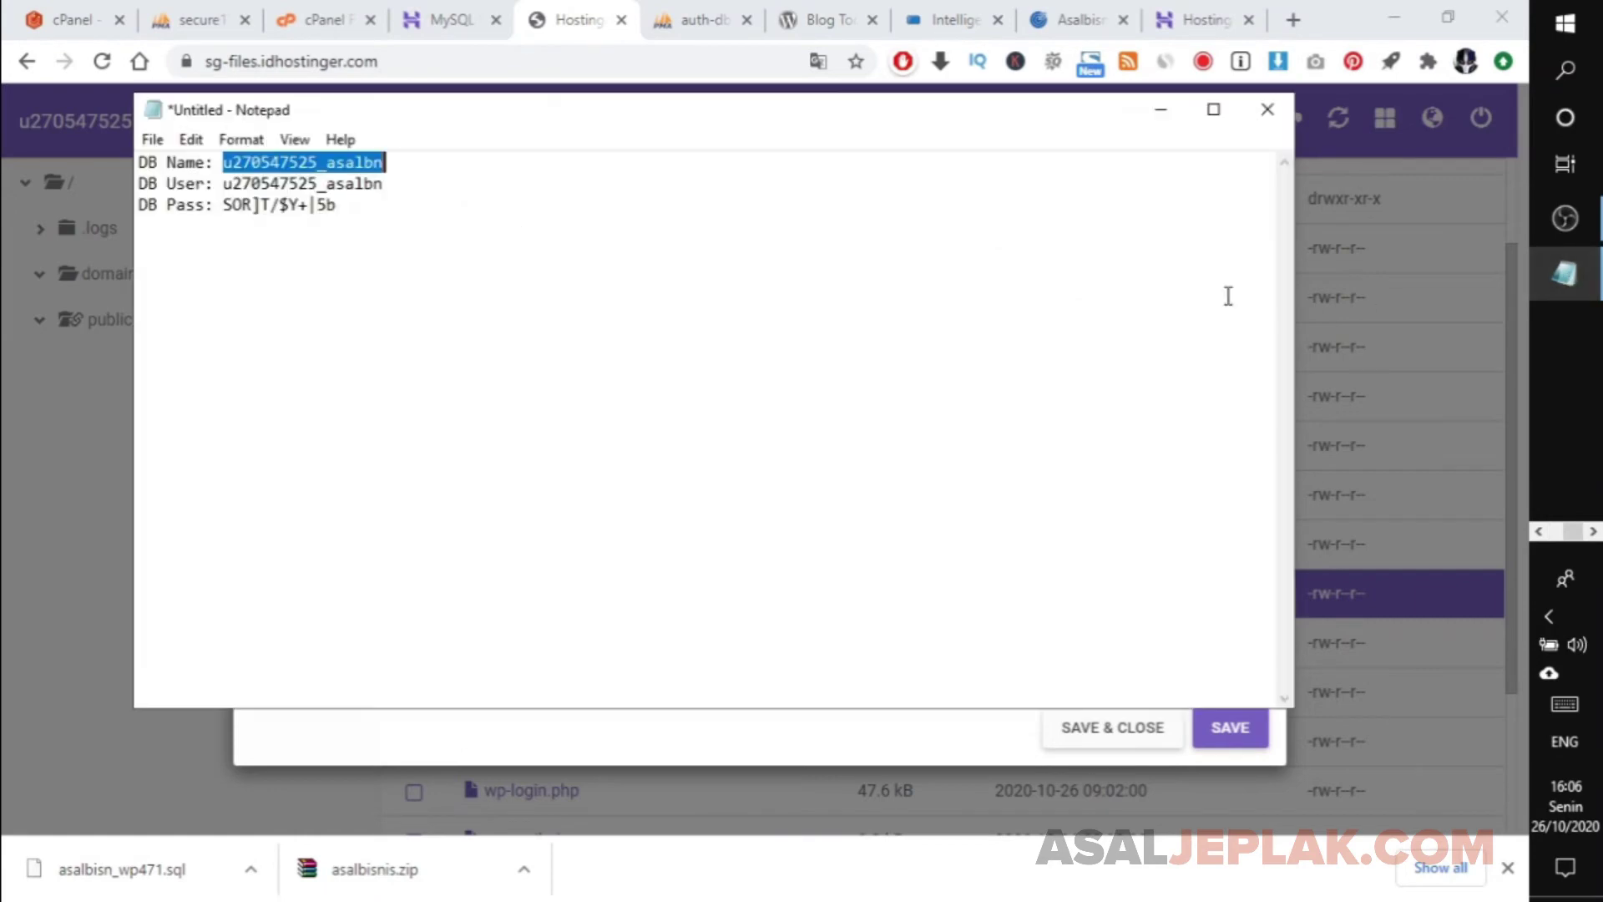
drag(335, 208, 222, 215)
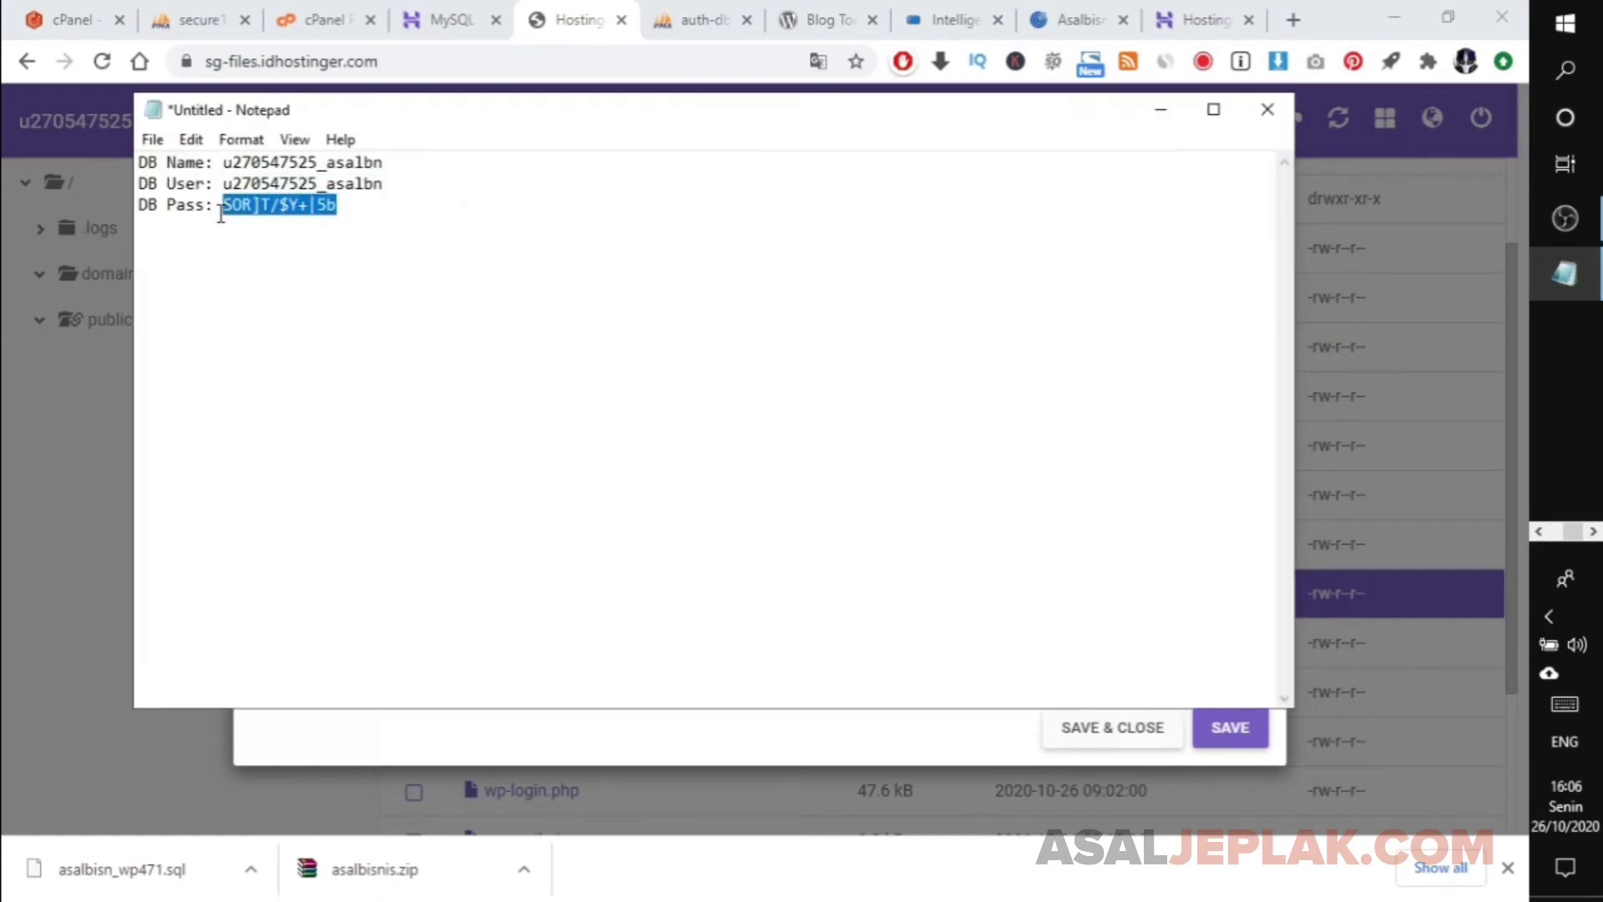
click(1160, 109)
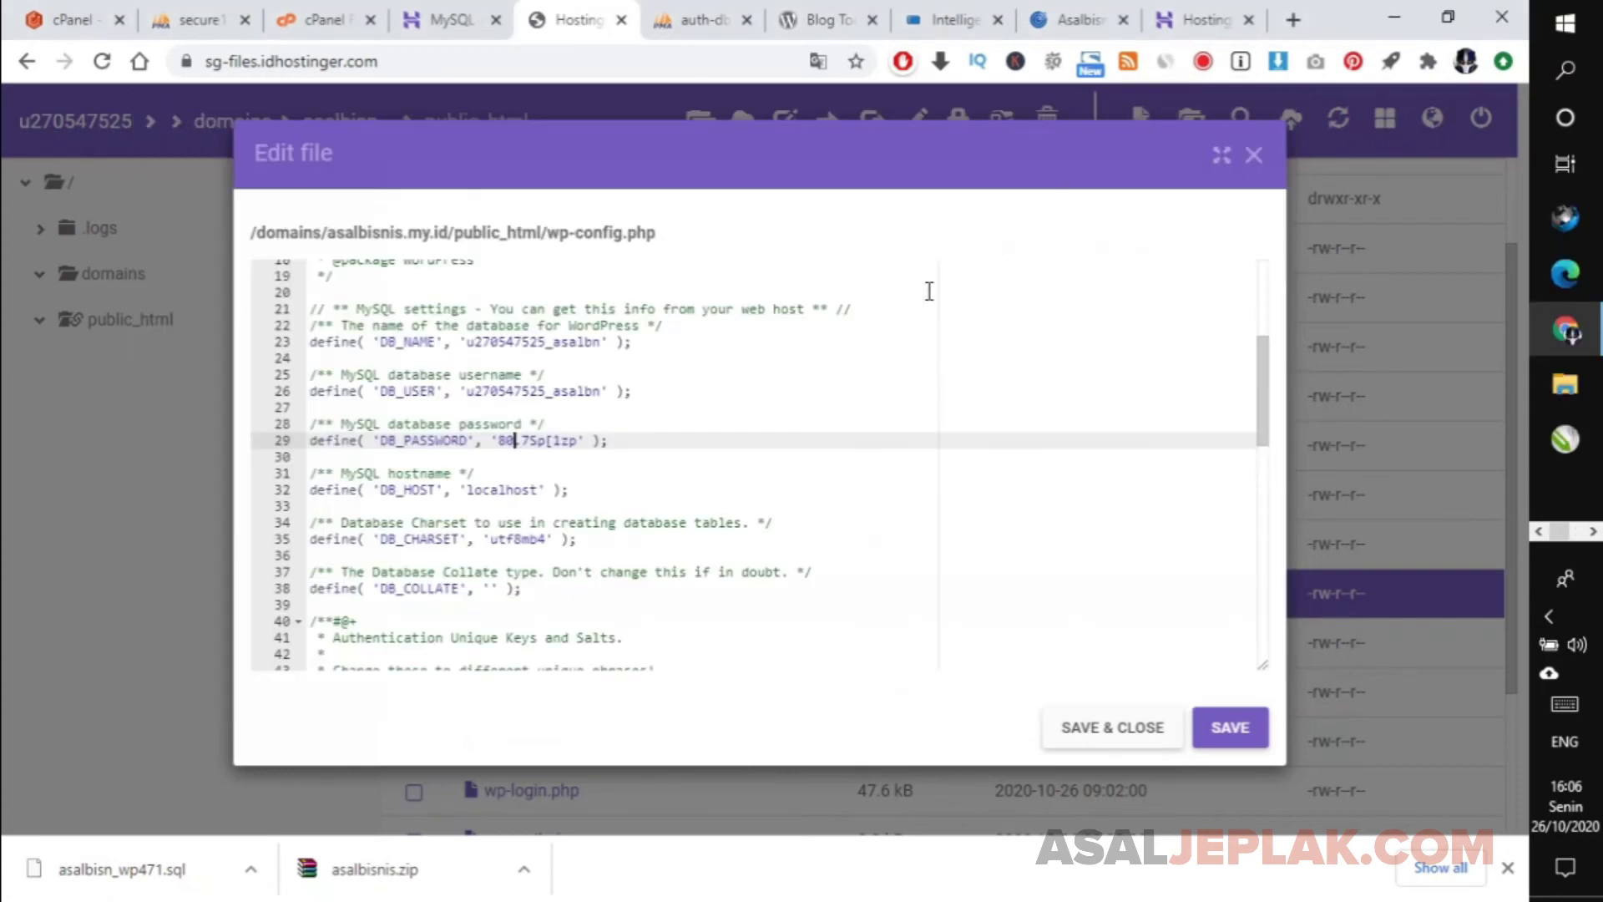
drag(501, 444, 579, 442)
key(ctrl+v)
key(ctrl+v)
key(ctrl+z)
click(684, 428)
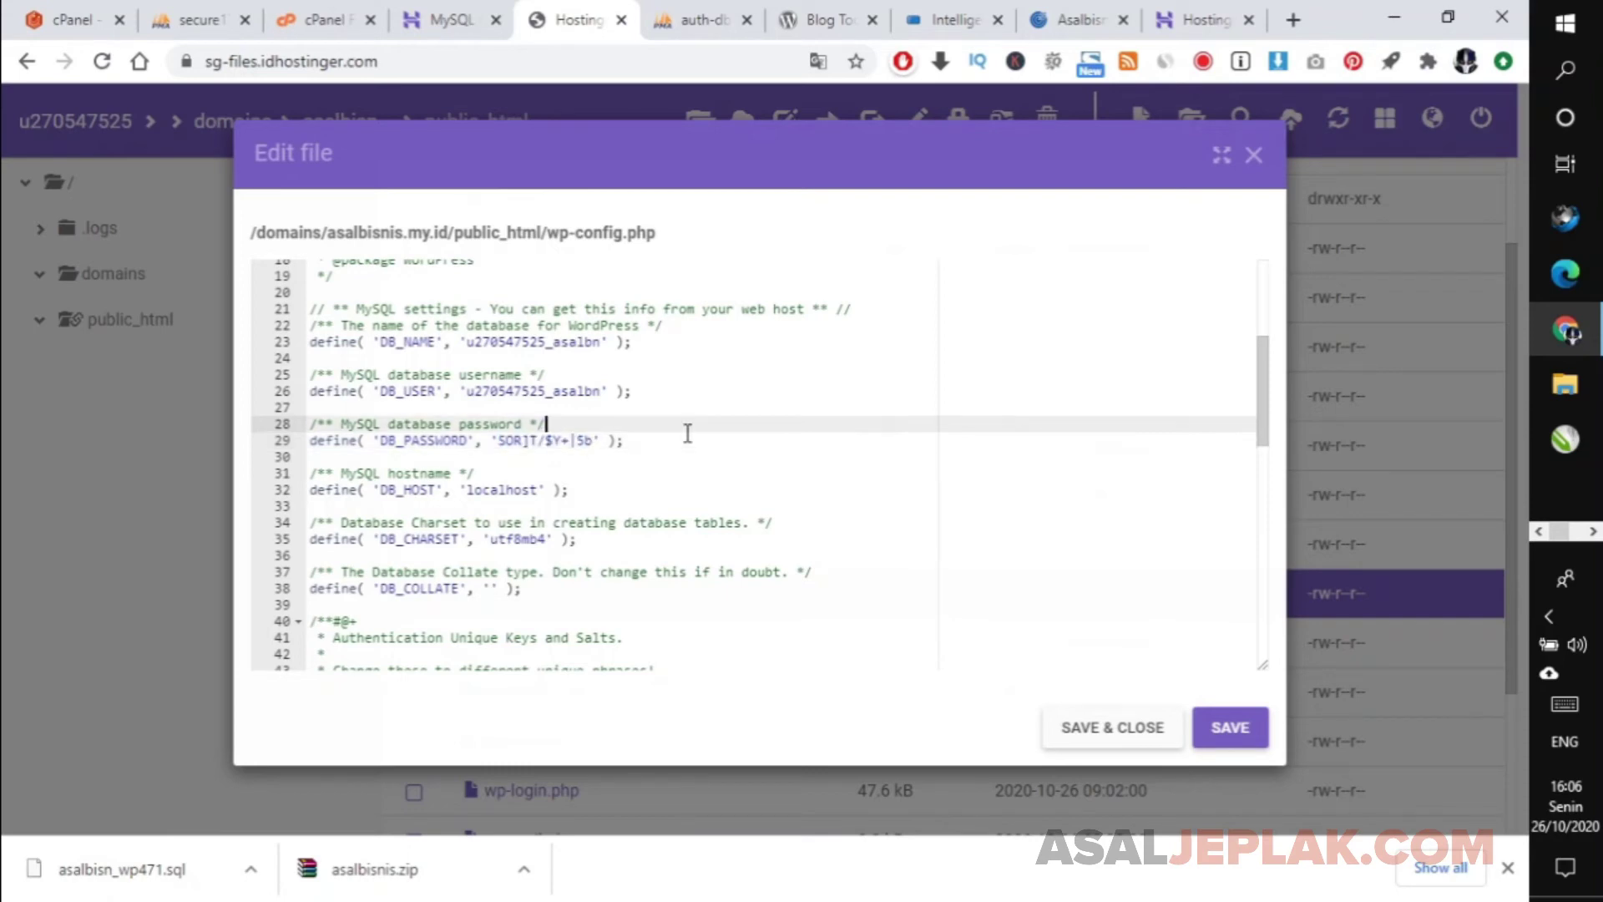
click(673, 455)
Save and close wp-config.php, then switch to the RBC Hosting domain page.
click(1210, 728)
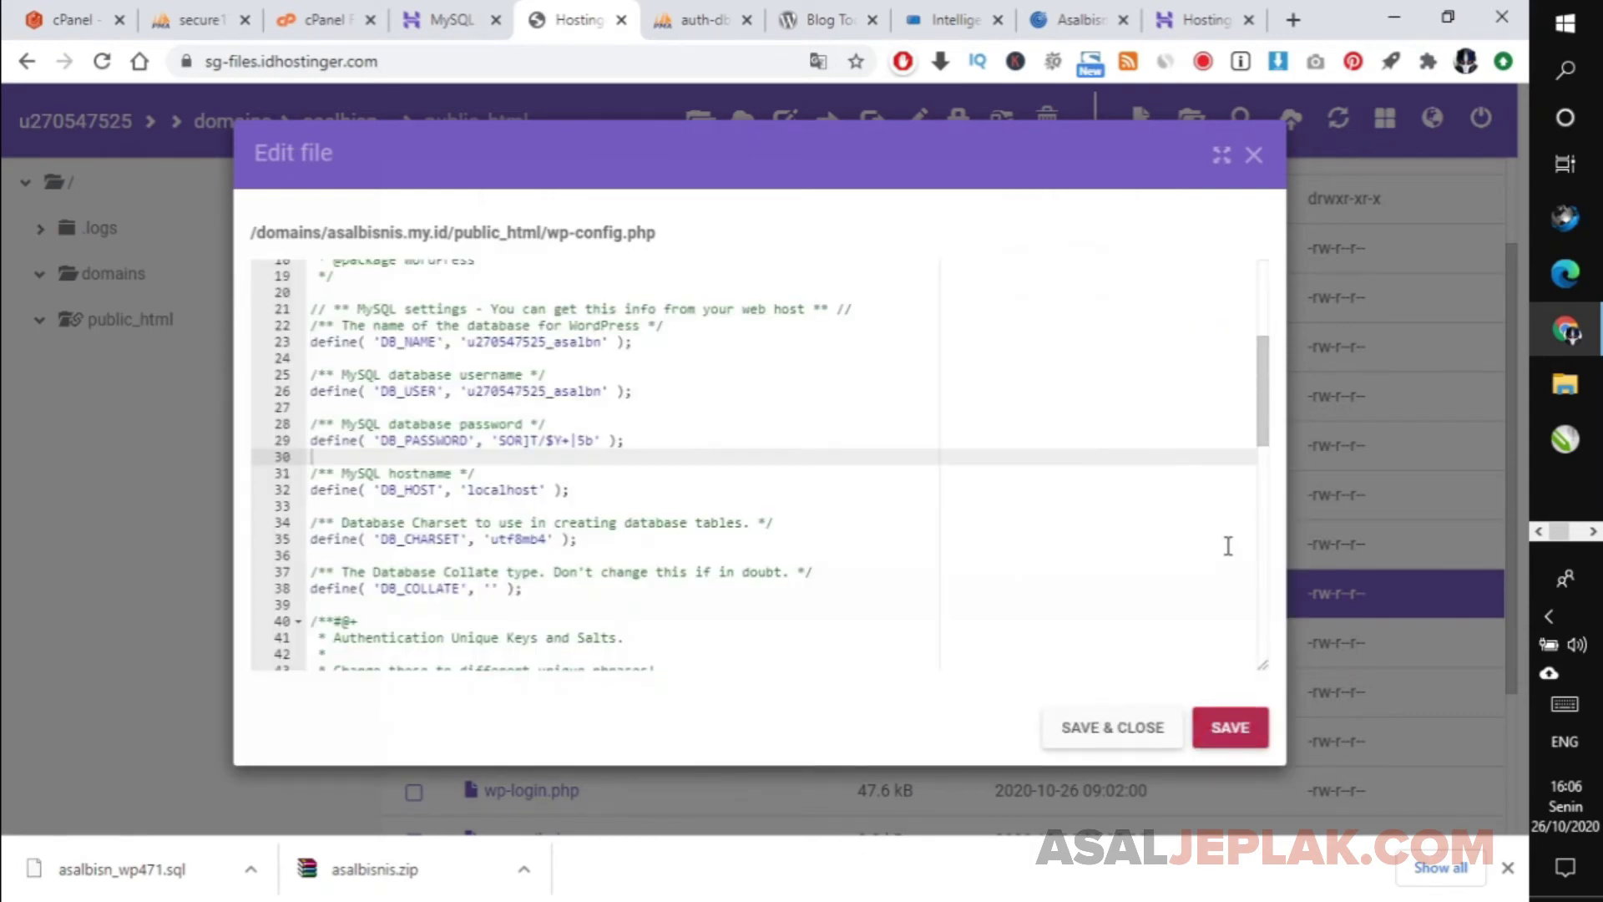
mouse_move(1263, 388)
mouse_down()
mouse_move(1250, 244)
mouse_move(1261, 614)
mouse_move(1261, 393)
mouse_up()
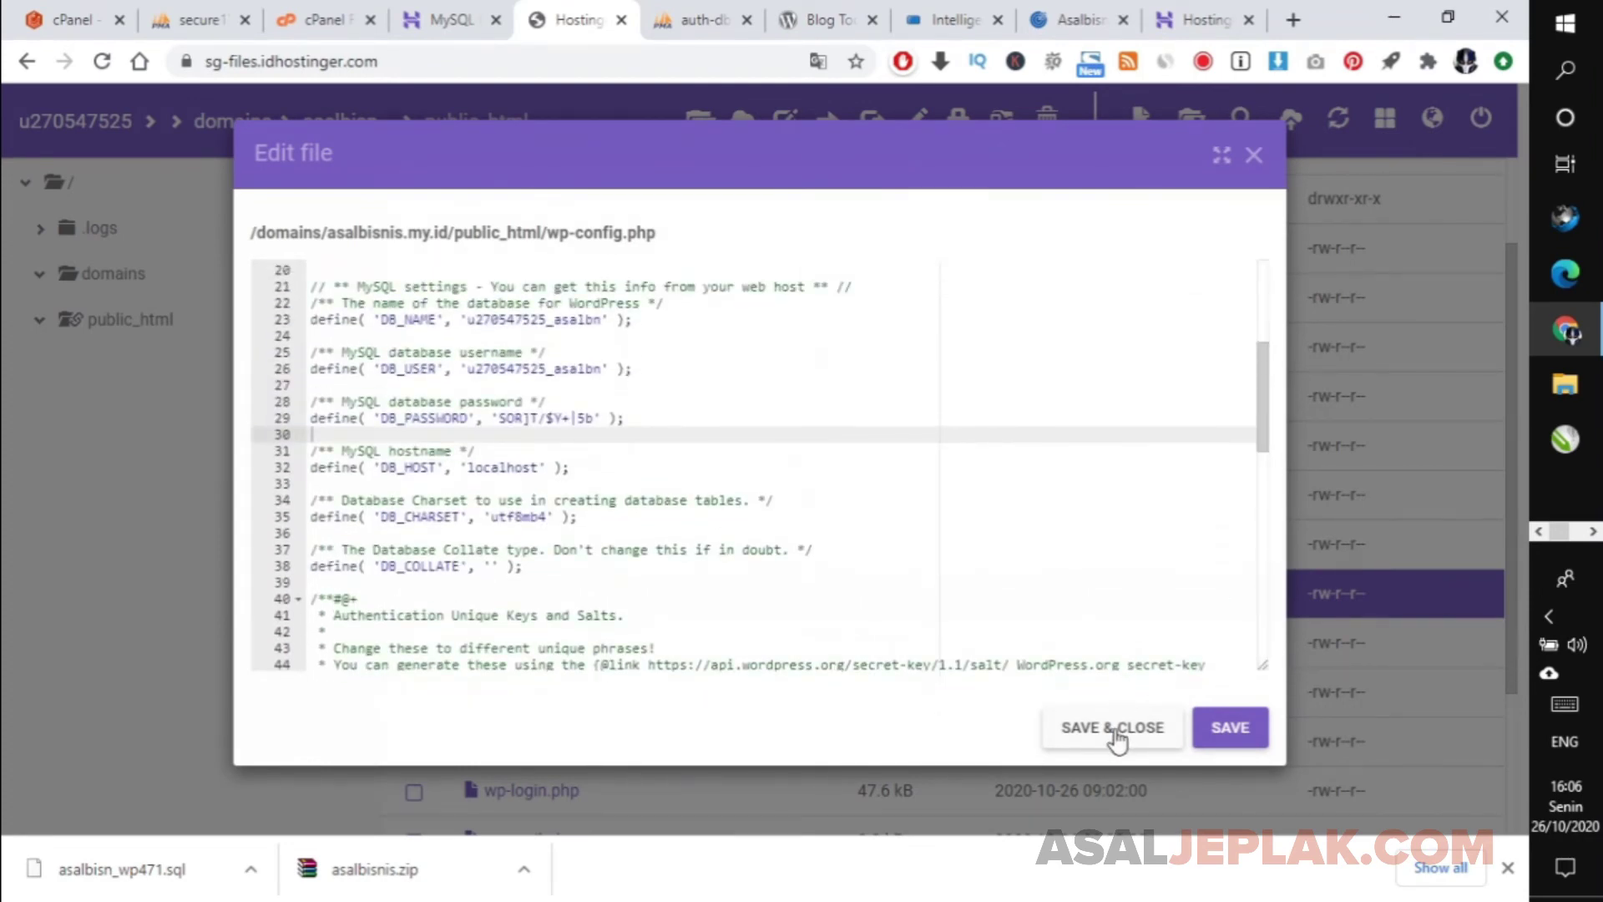
click(1115, 728)
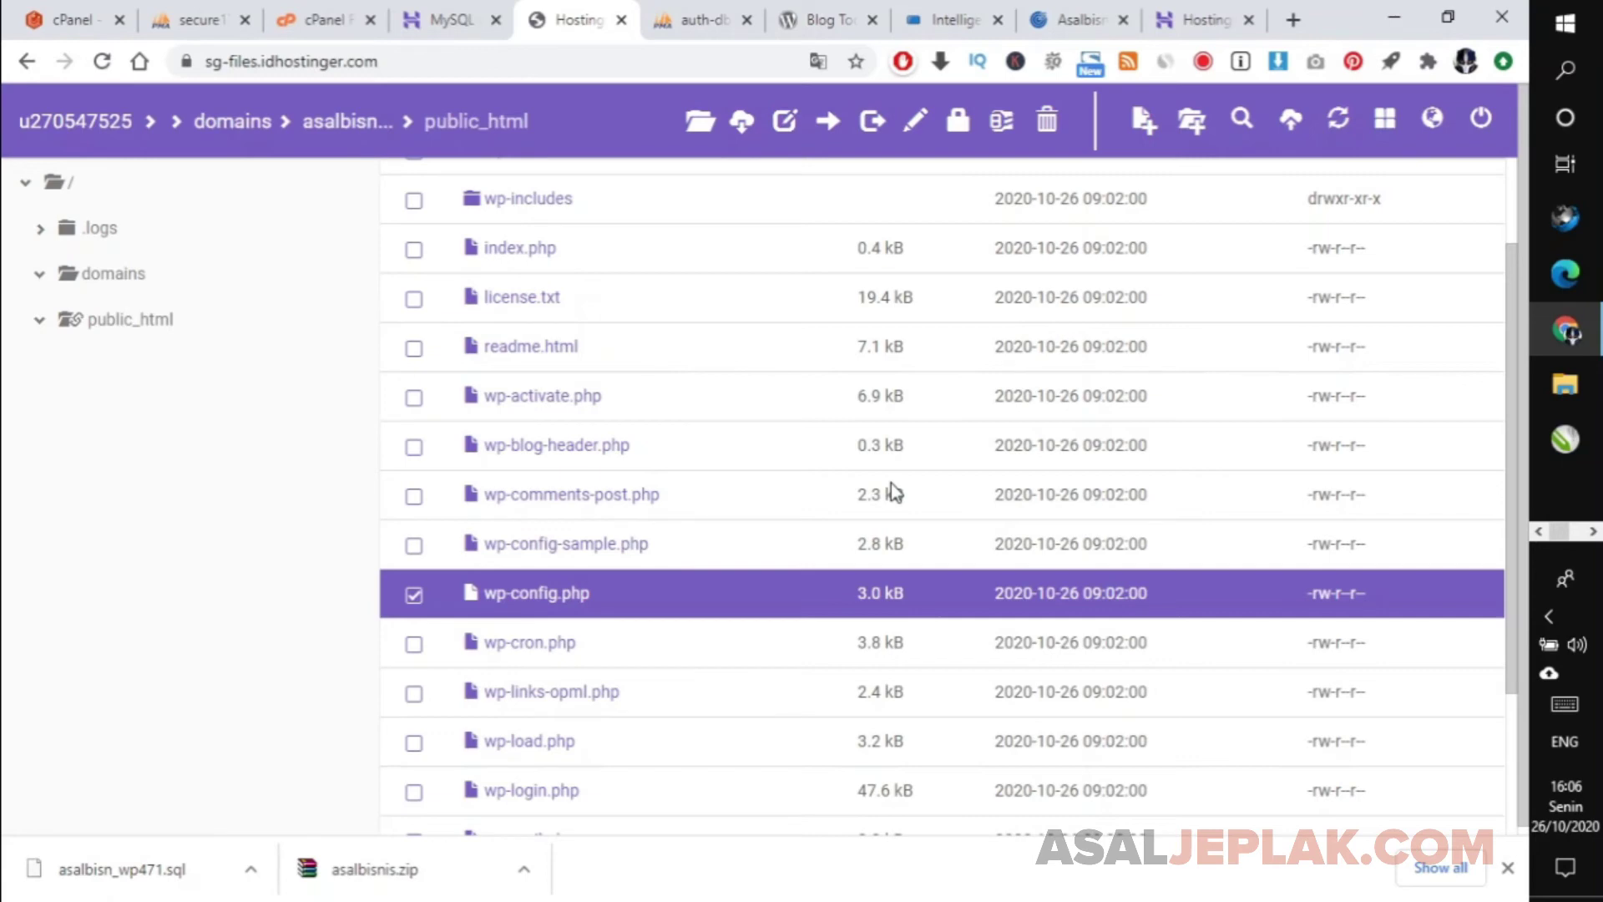
click(1009, 15)
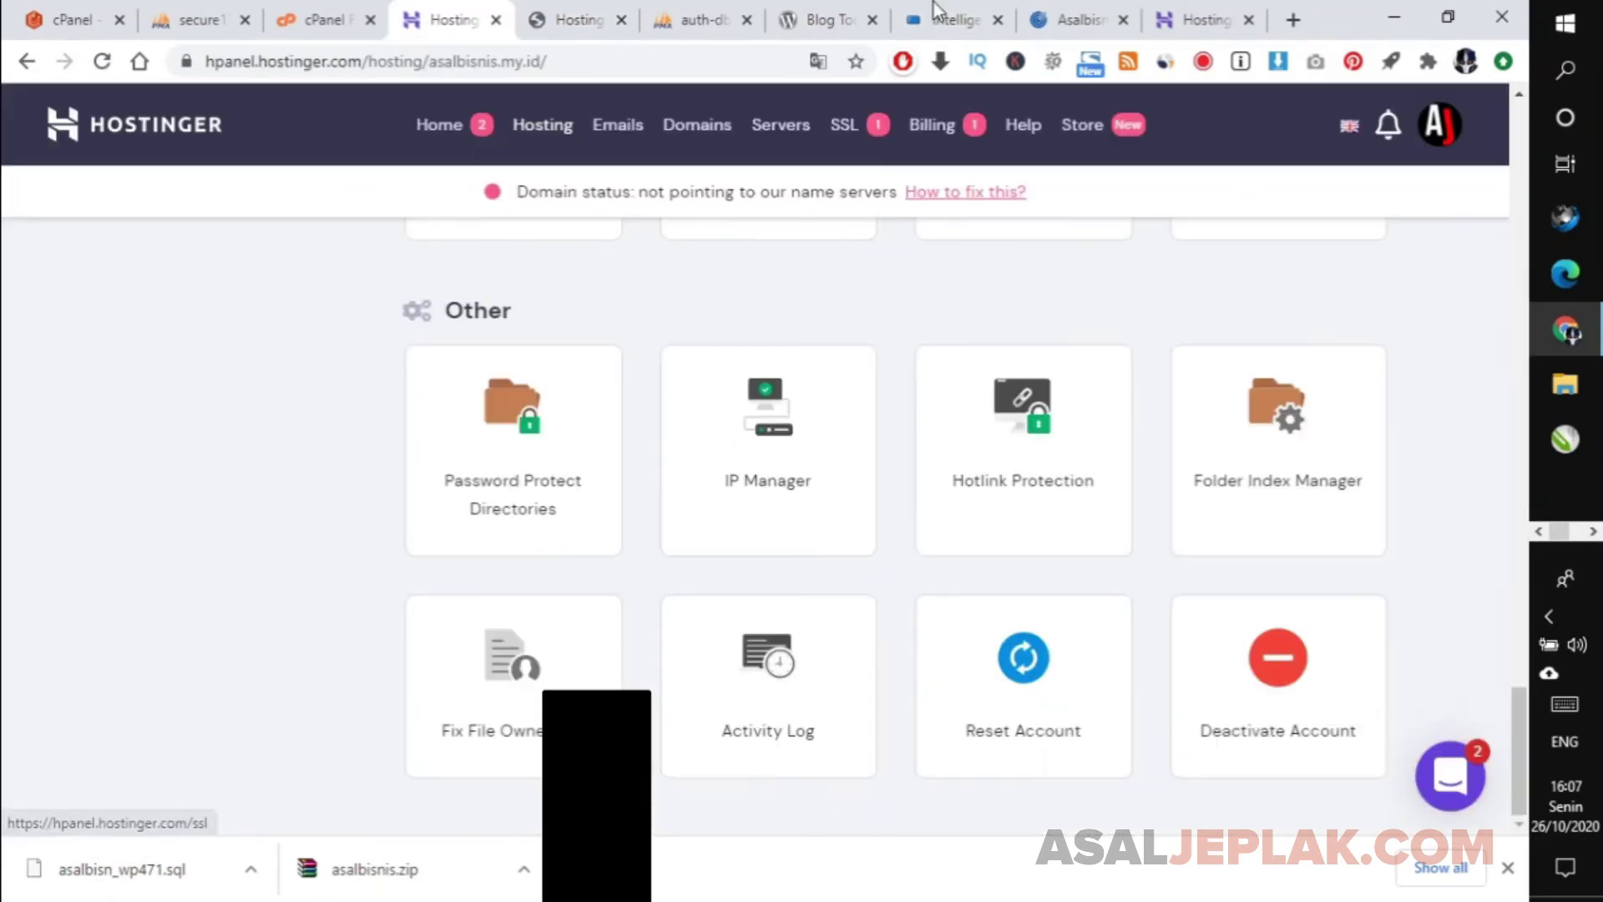
Scroll the asalbisnis.my.id domain page to the Nameserver section and select the current Nameserver 1 value.
click(931, 4)
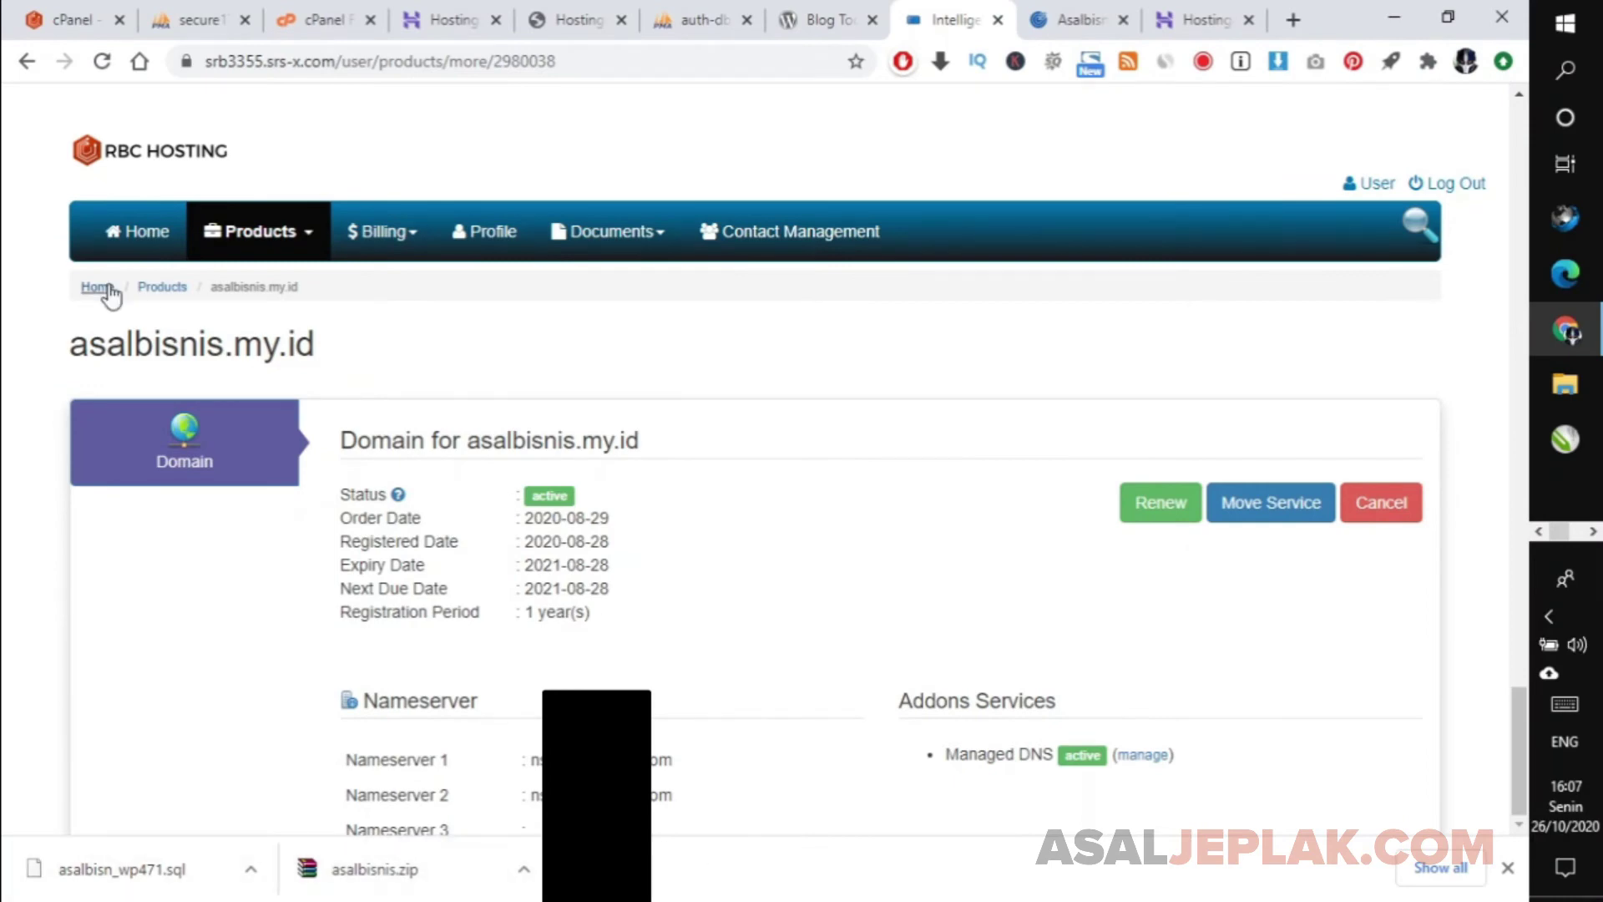
drag(116, 350, 305, 351)
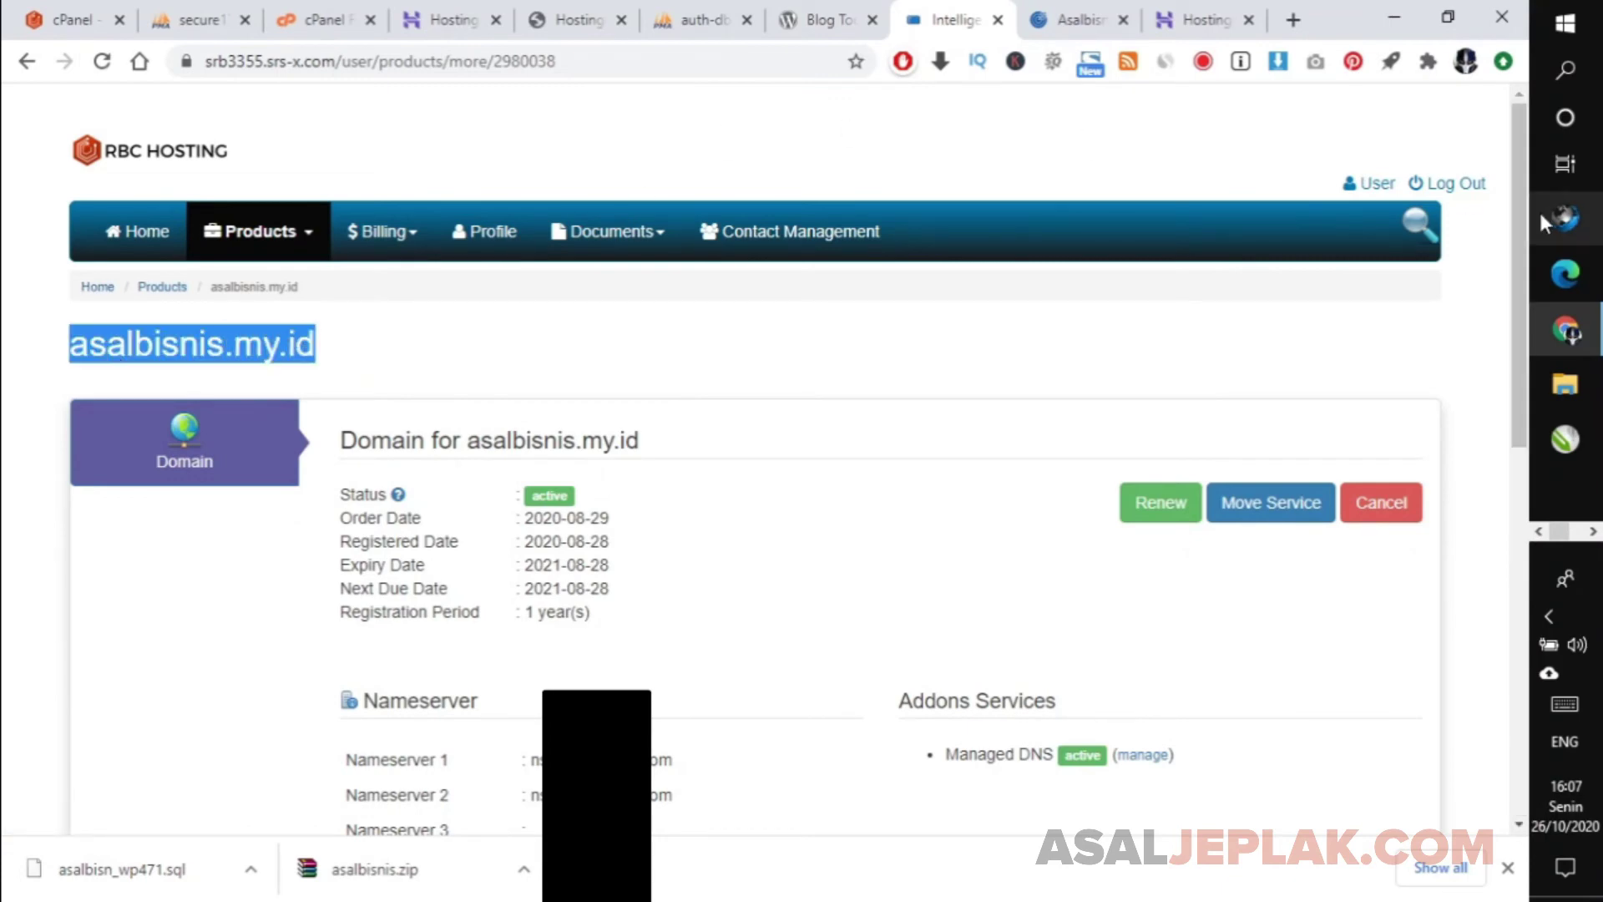
scroll(1518, 271, down, 1)
drag(1518, 271, 1513, 355)
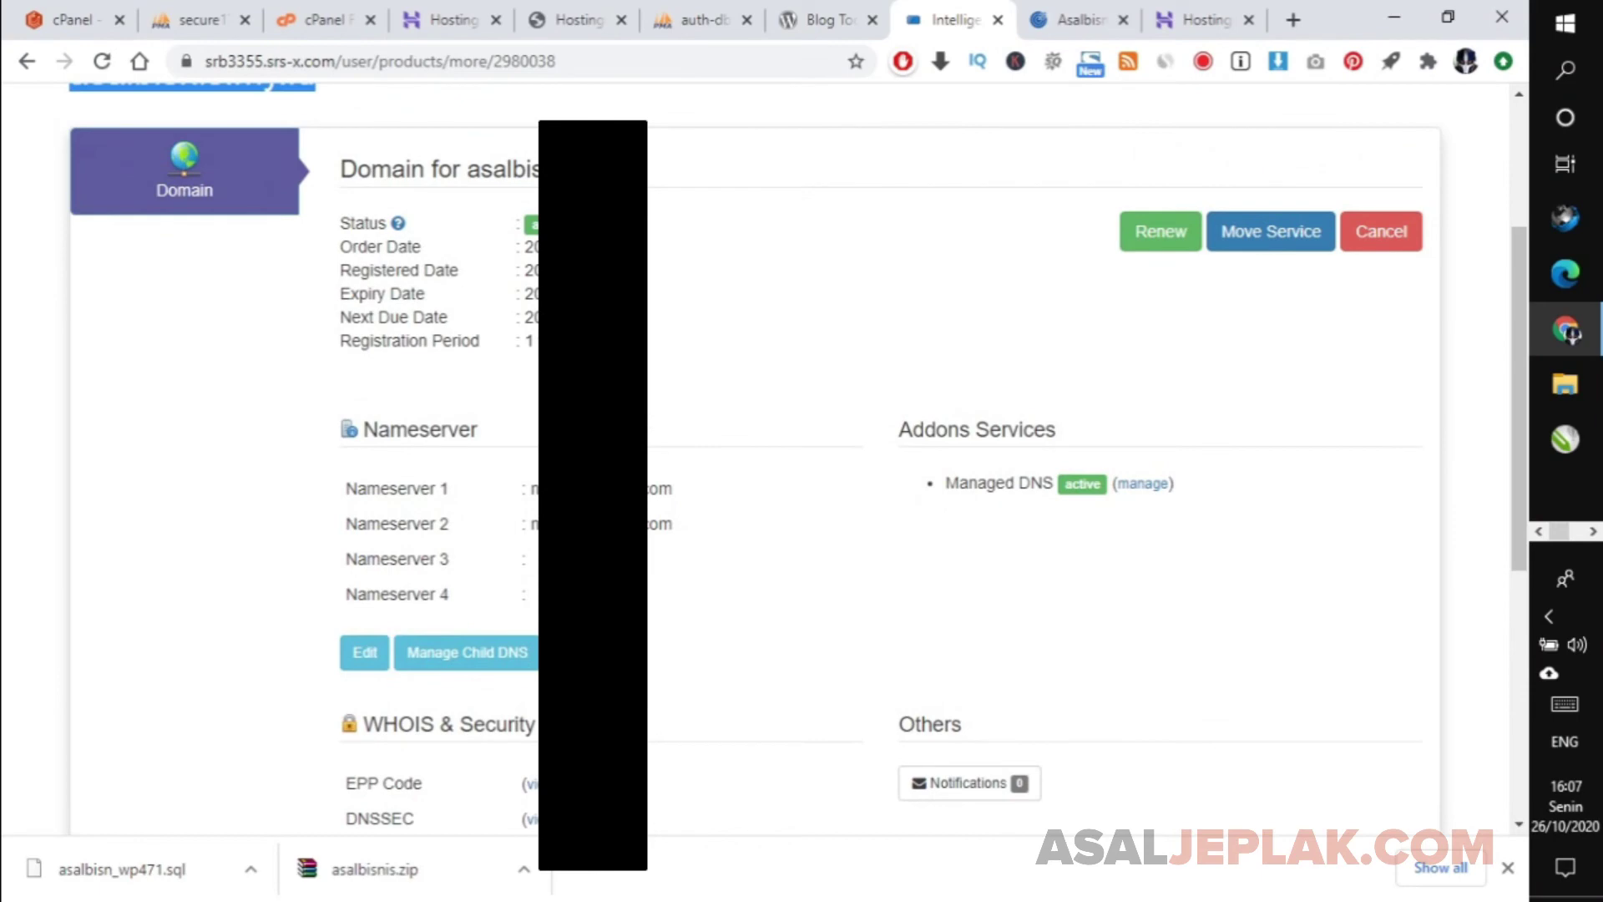
triple_click(592, 489)
click(593, 523)
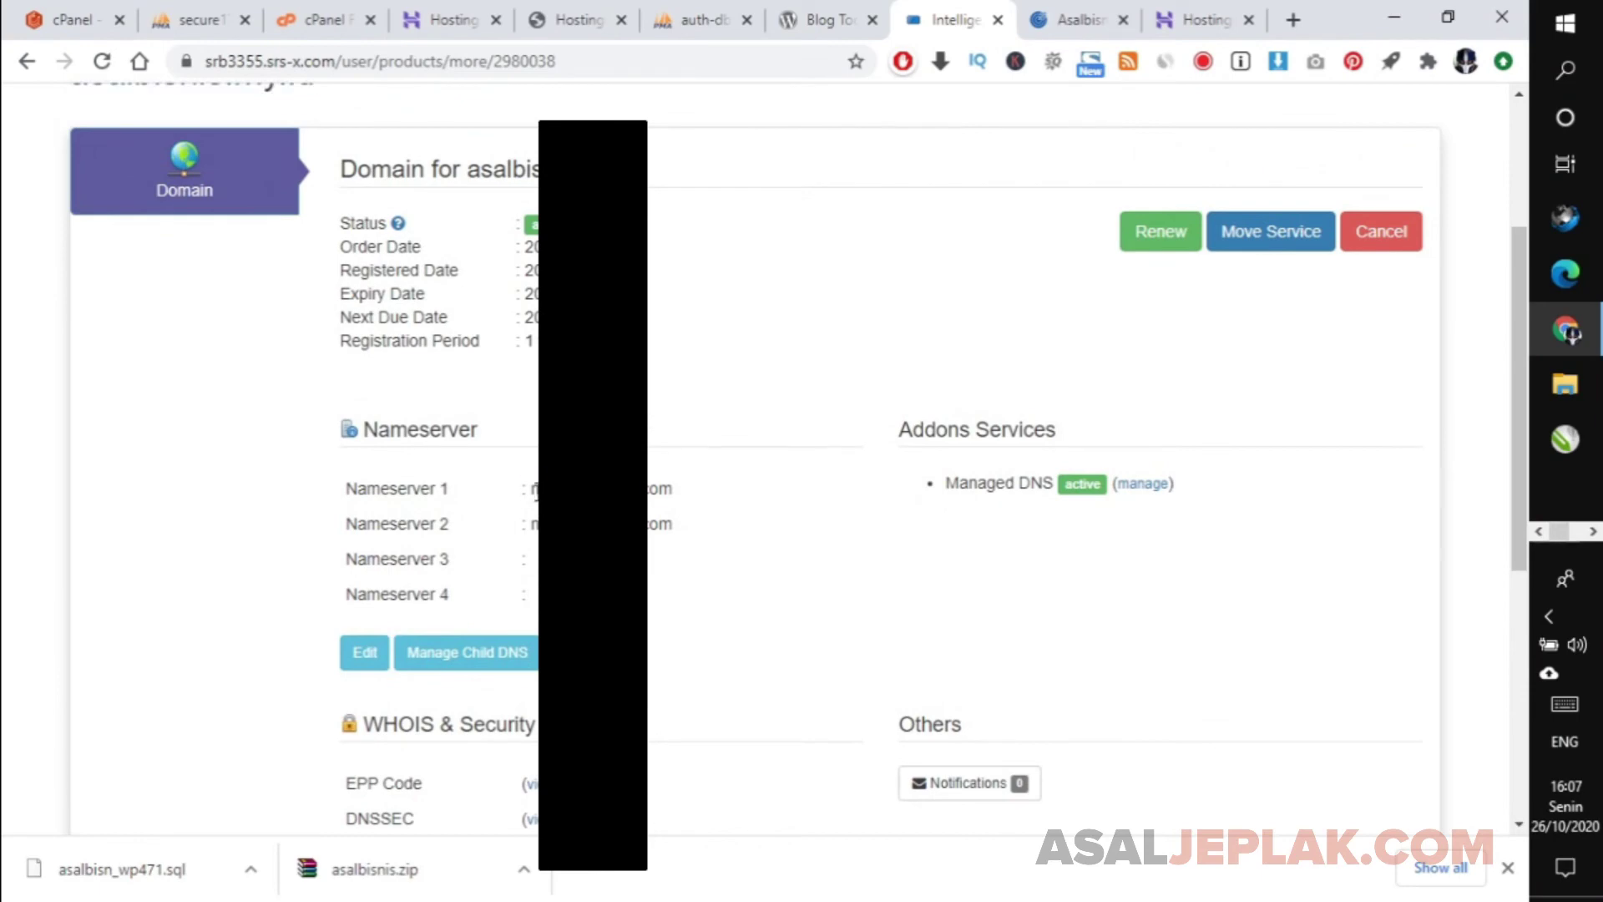
drag(531, 489, 526, 532)
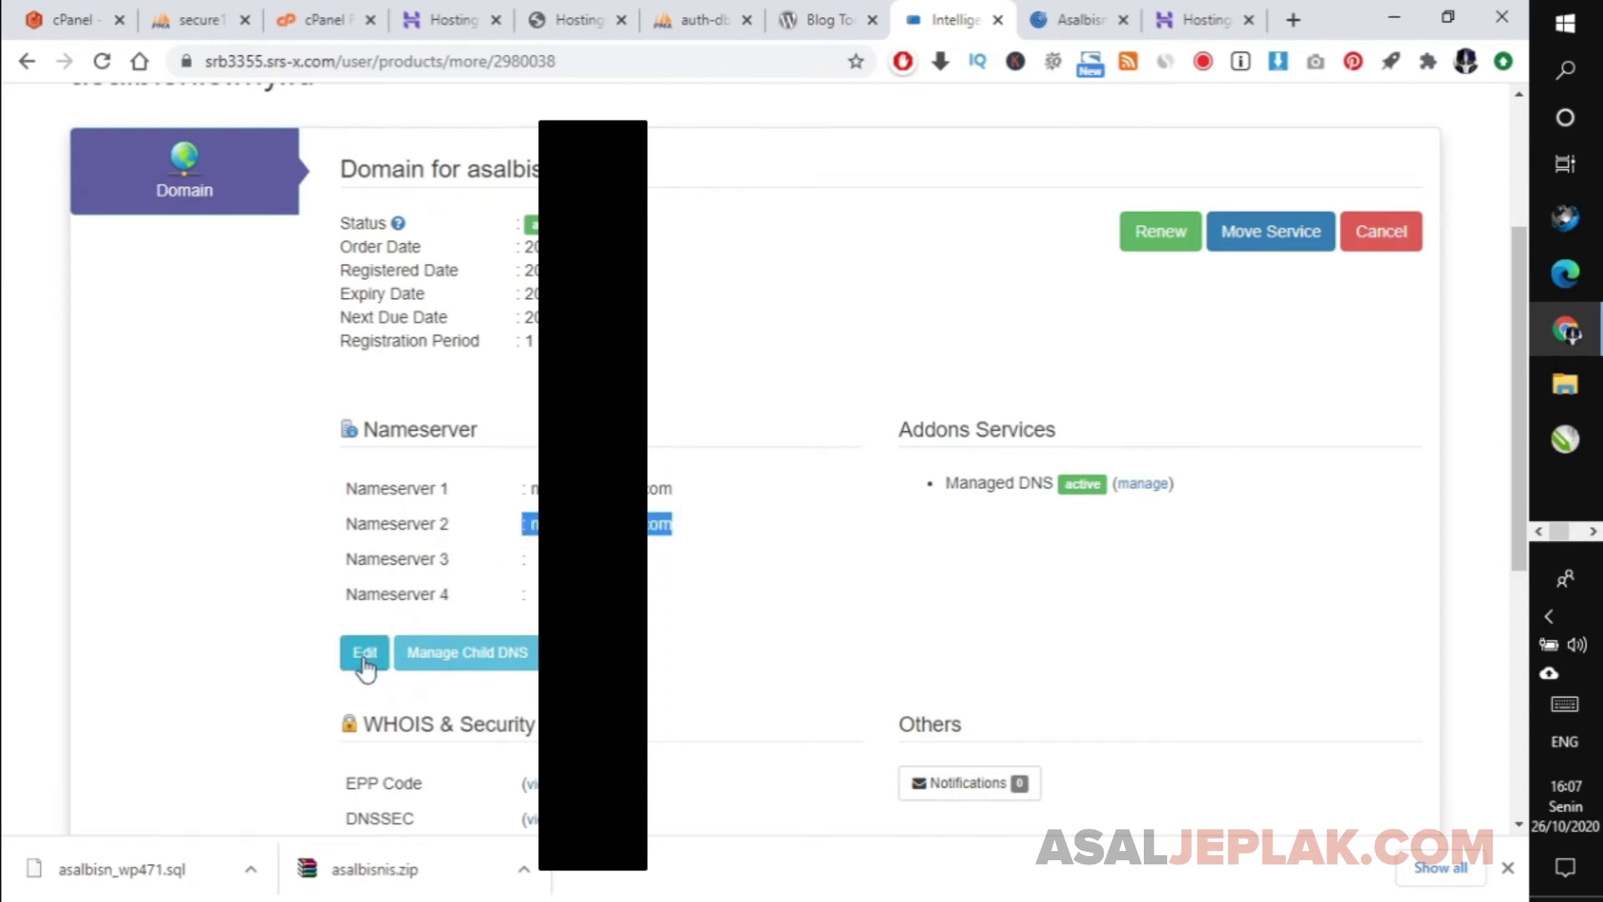
Replace Nameserver 1 and 2 with the Hostinger nameservers, save, and confirm the success alert.
click(363, 659)
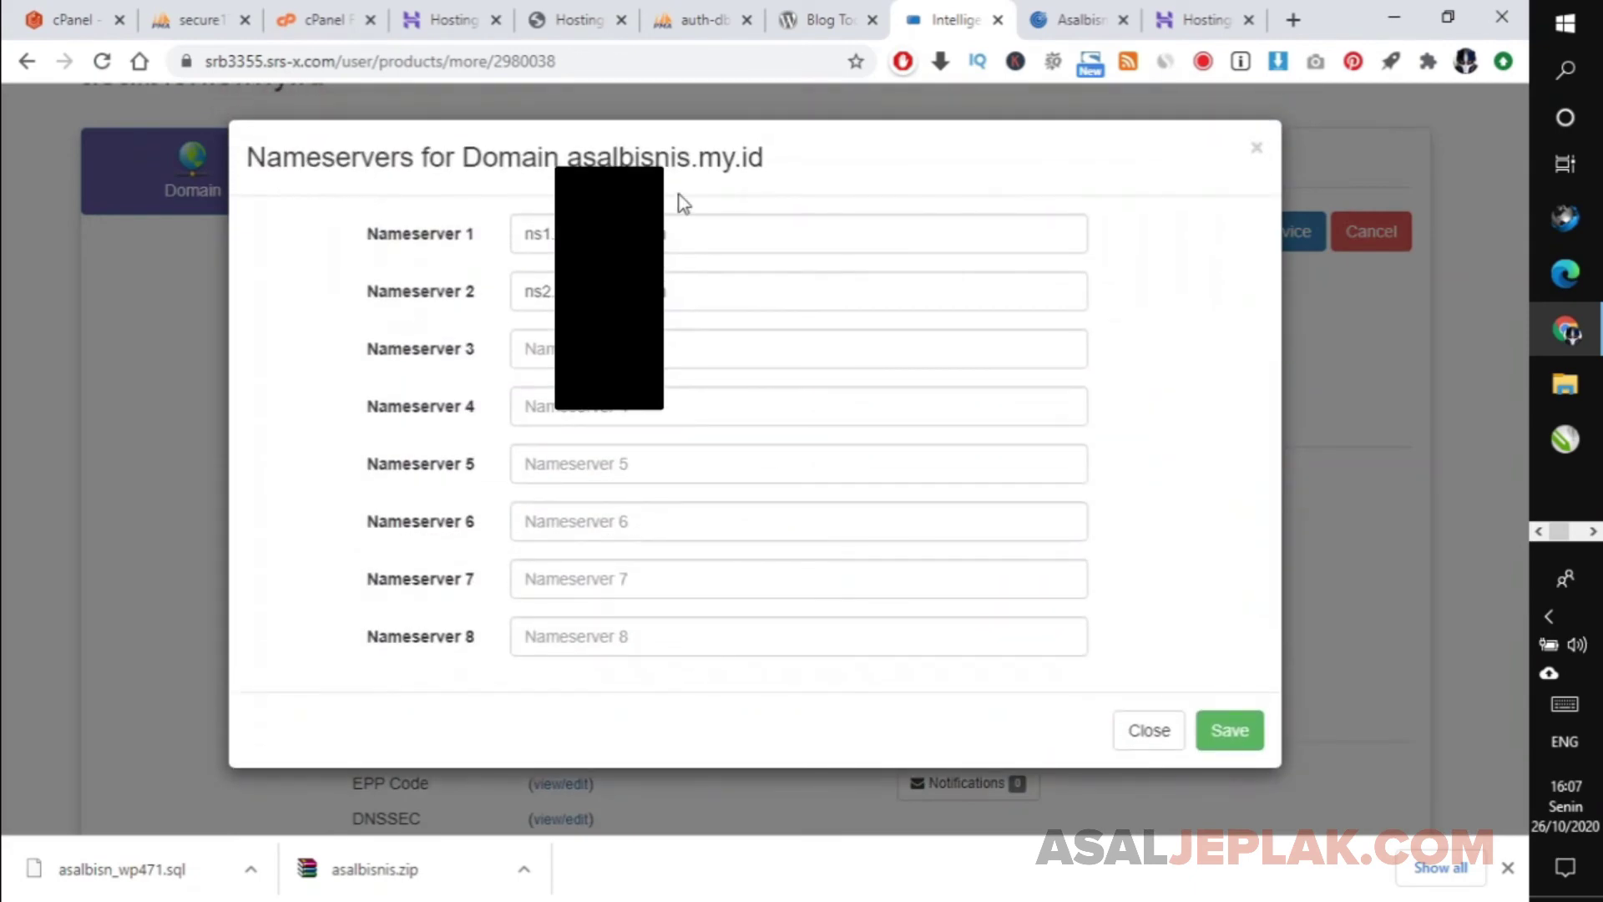
triple_click(691, 229)
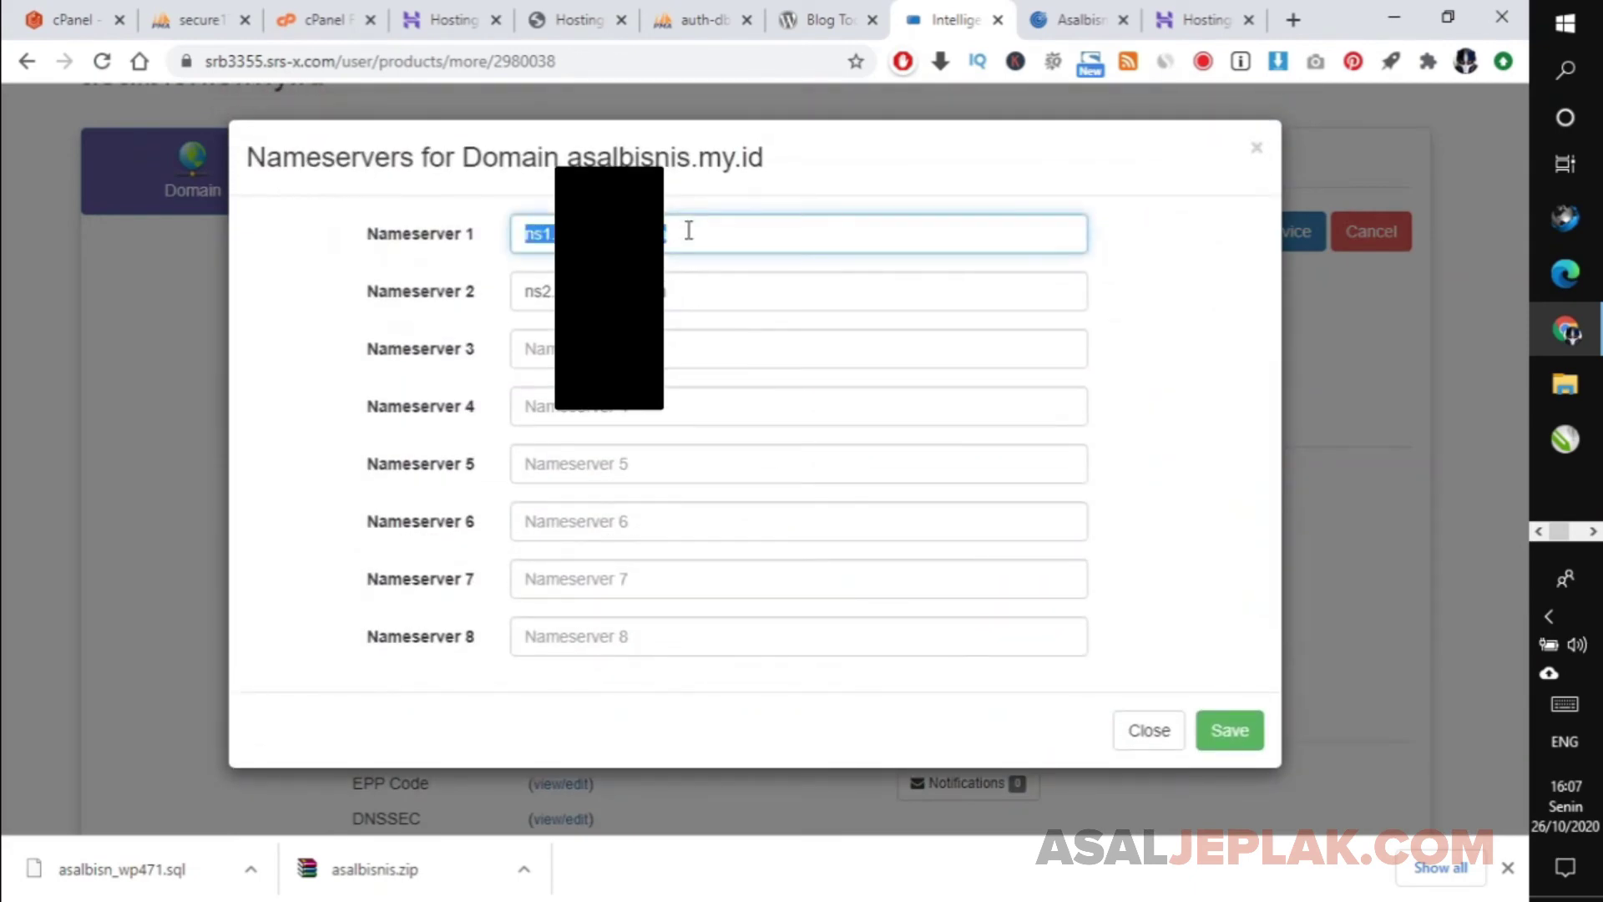
double_click(692, 288)
triple_click(692, 288)
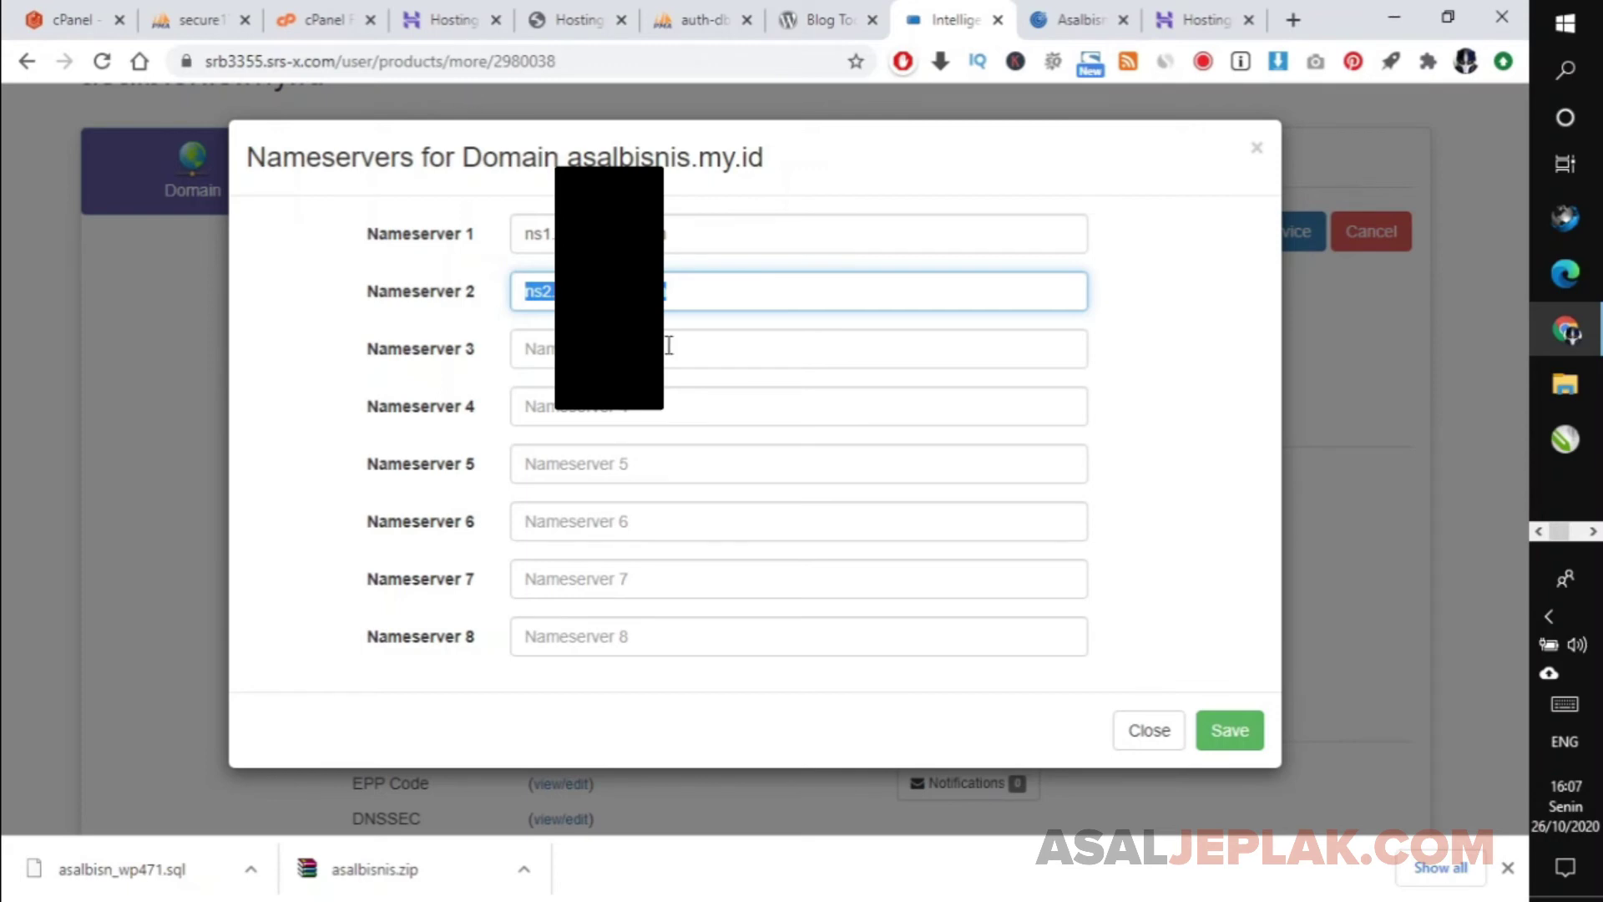
triple_click(704, 226)
click(733, 280)
click(1233, 732)
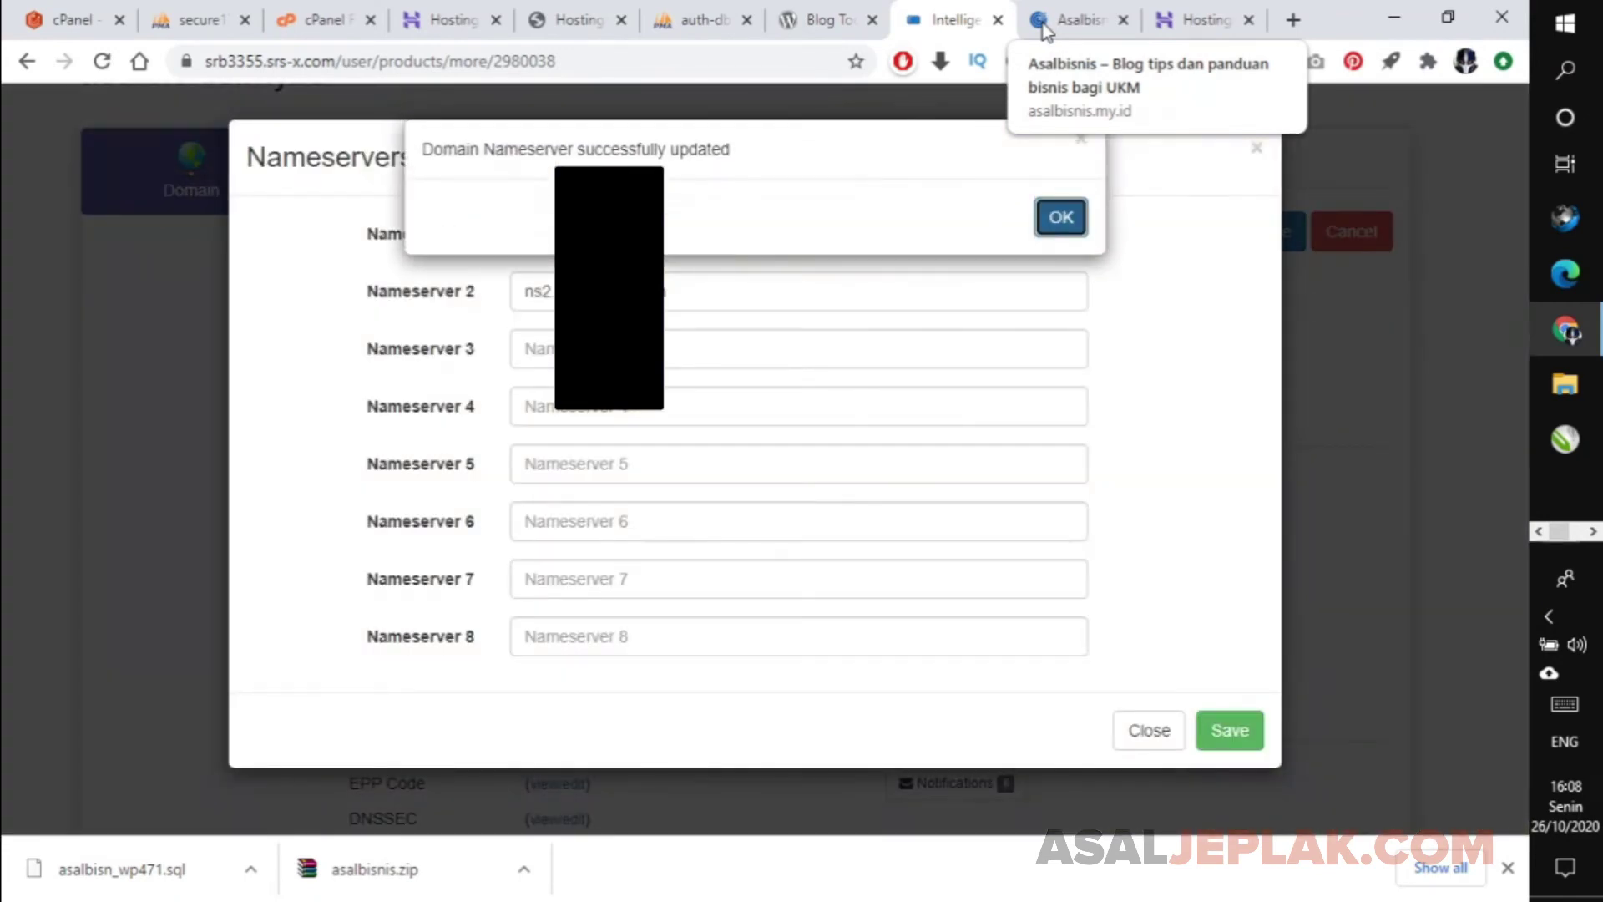
key(Return)
click(1044, 10)
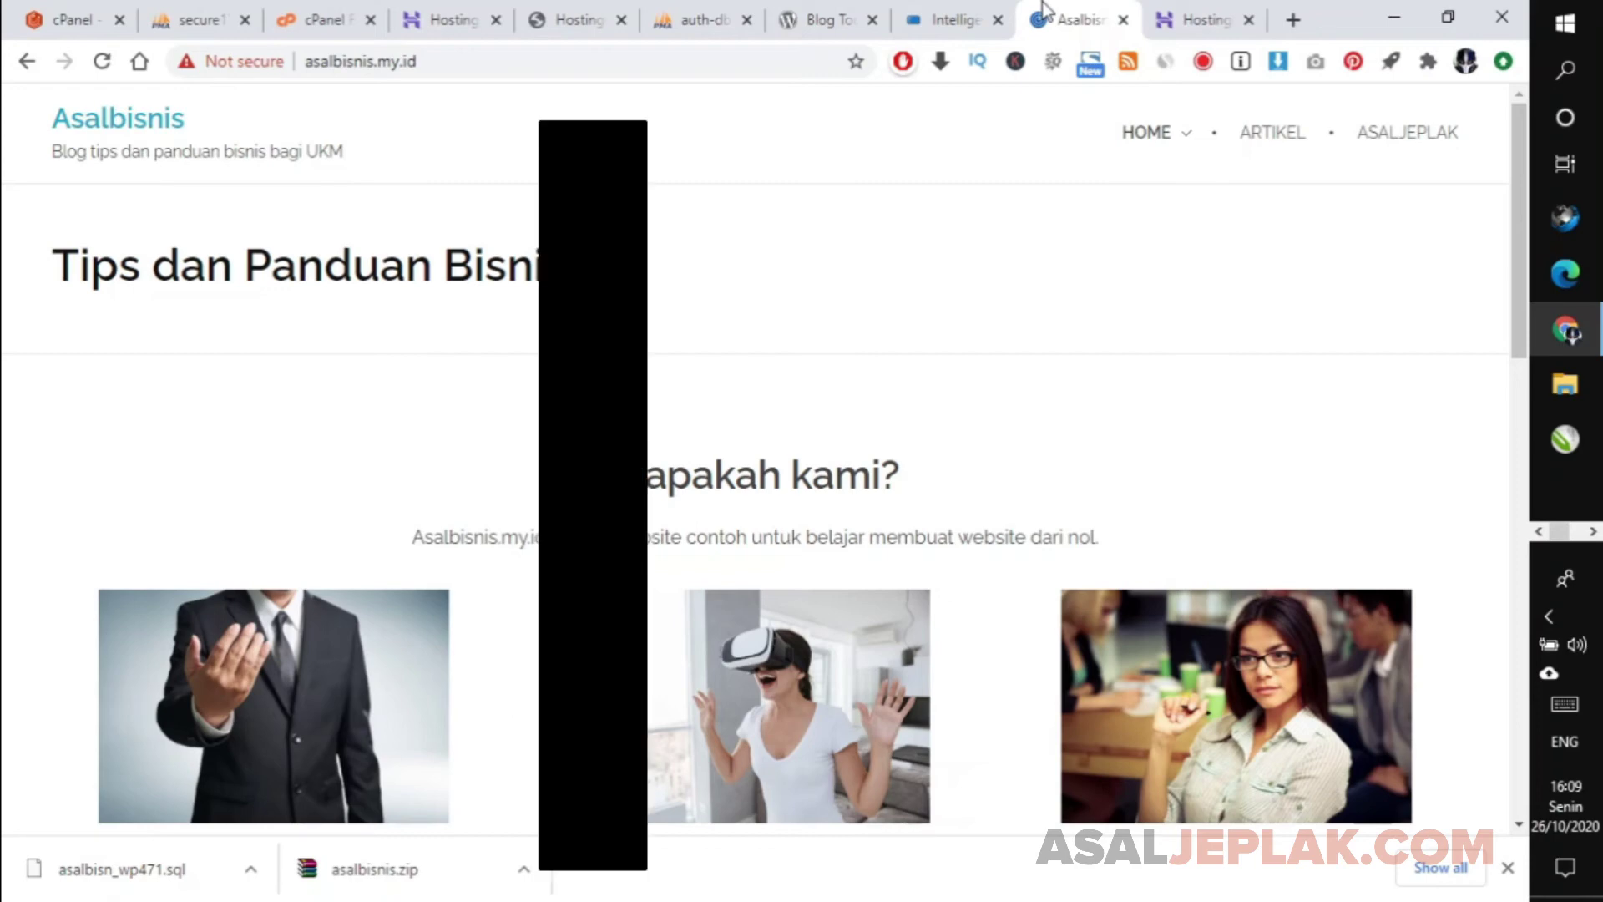
Return to the RBC Hosting domain page for asalbisnis.my.id.
click(919, 11)
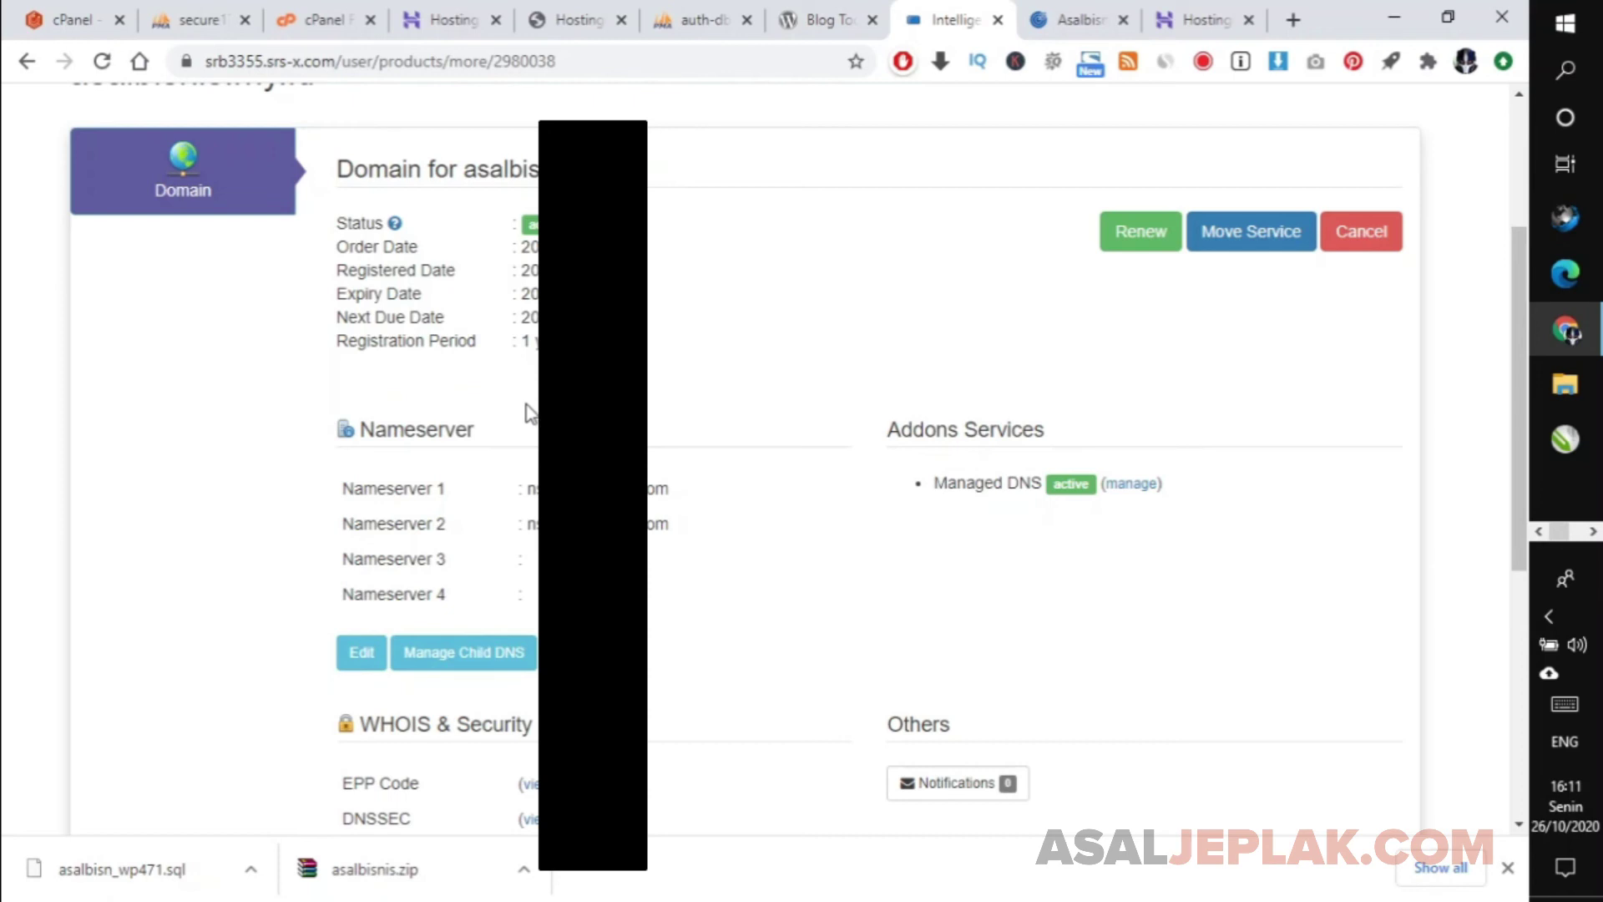
Glance over the Asalbisnis site, WordPress.org, RBC domain page and new host's database tabs.
click(1071, 17)
click(831, 17)
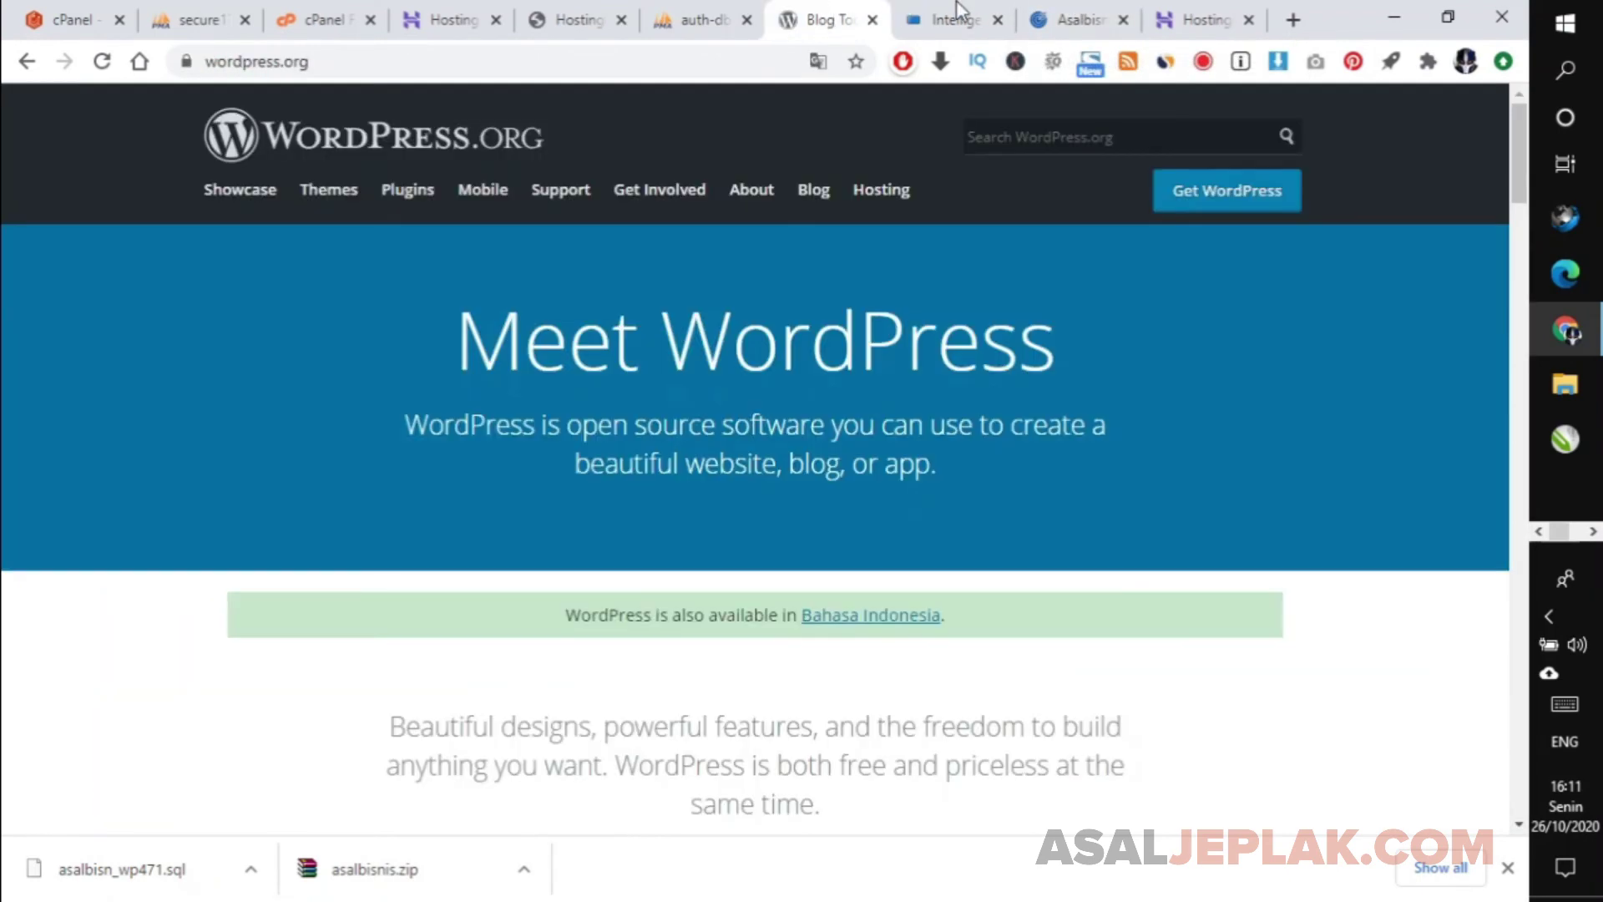
click(1081, 16)
click(981, 8)
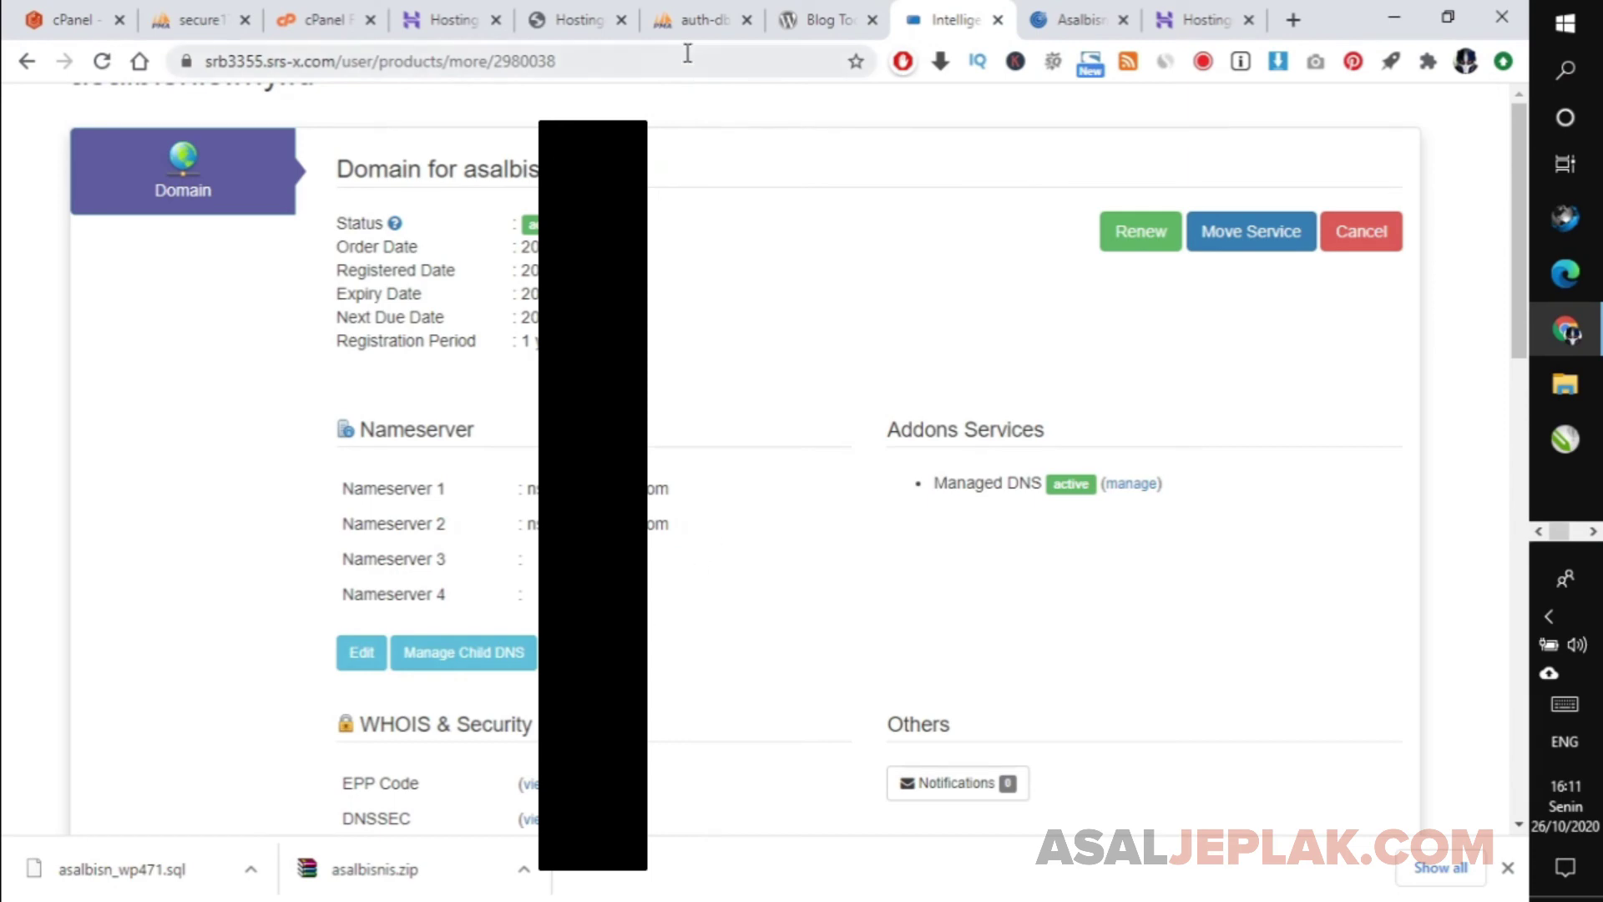
click(710, 3)
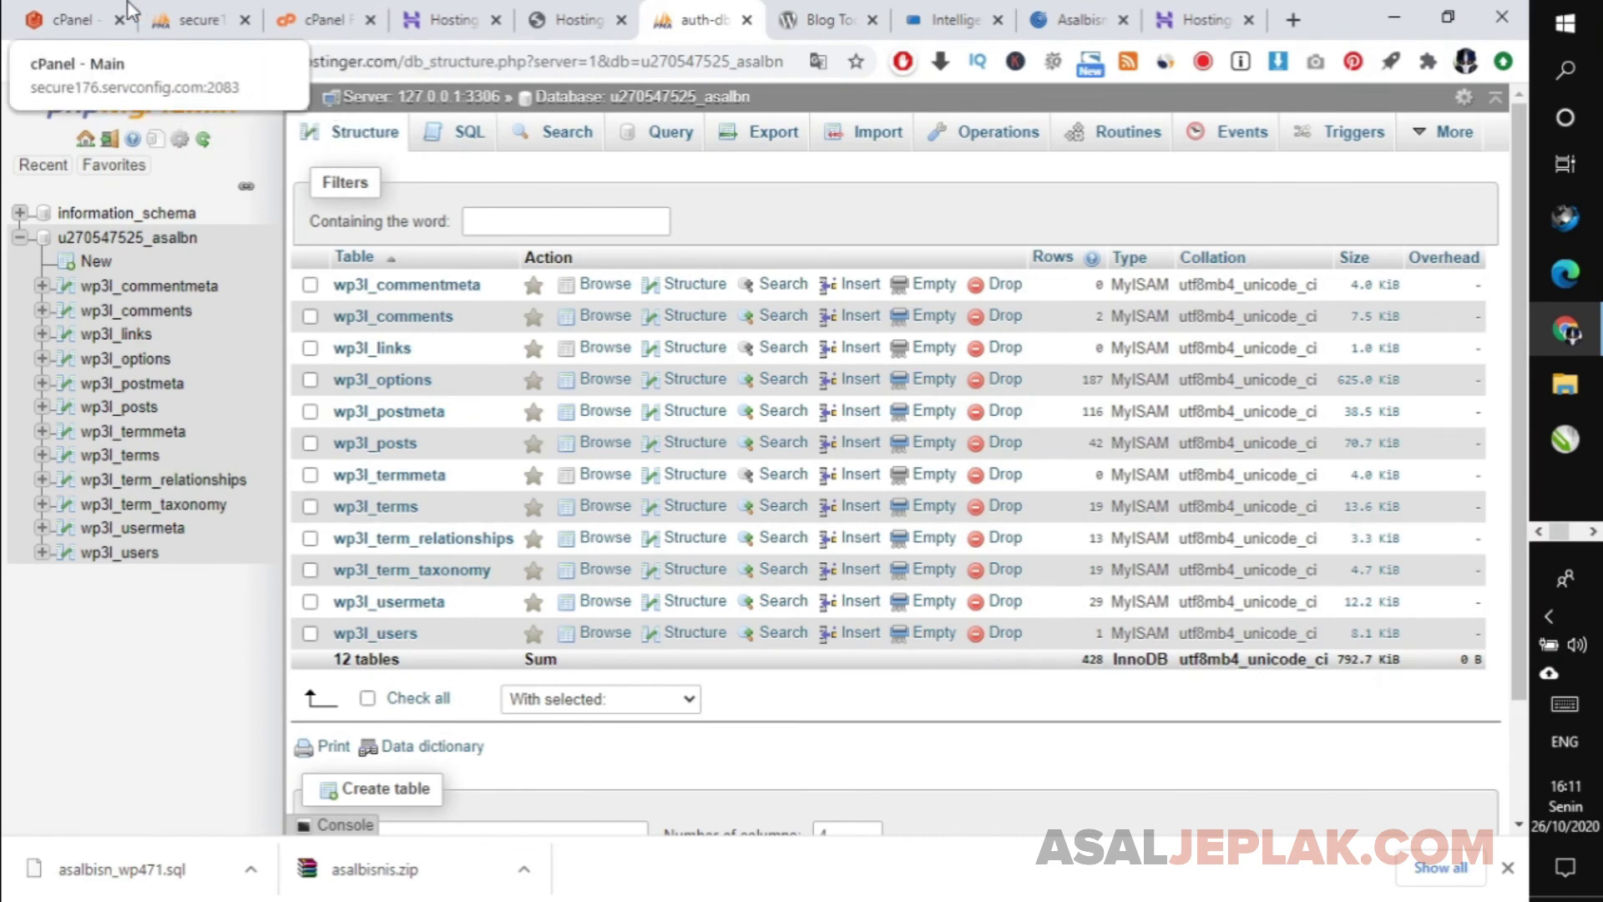
click(66, 17)
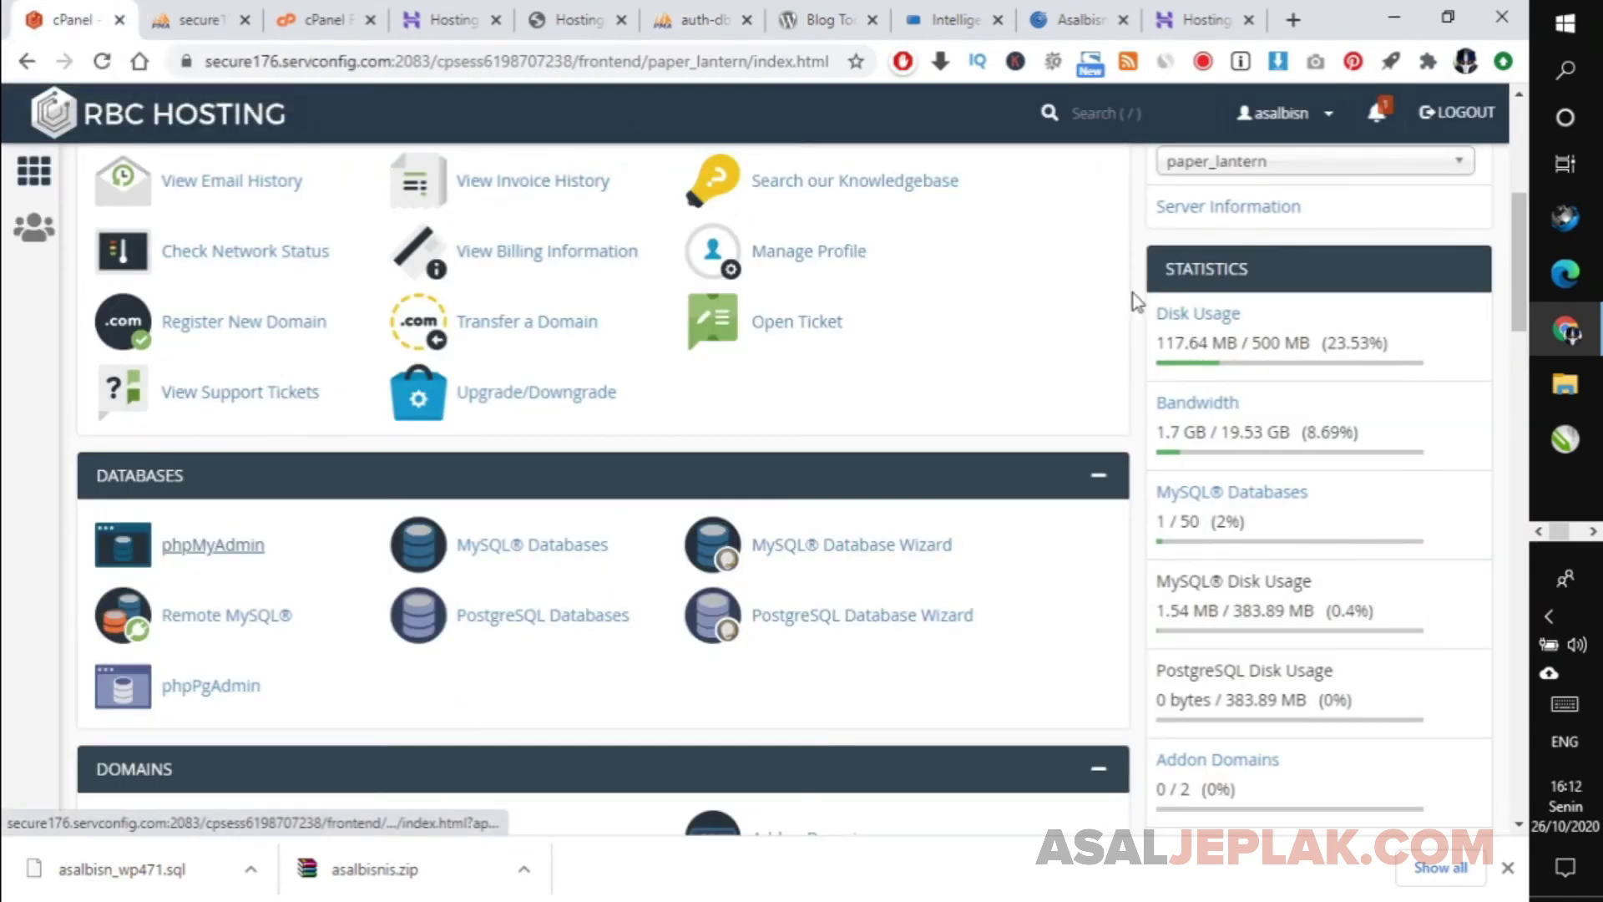
Check the old host's public_html files, then settle on the asalbisn_wp471 export page.
click(355, 15)
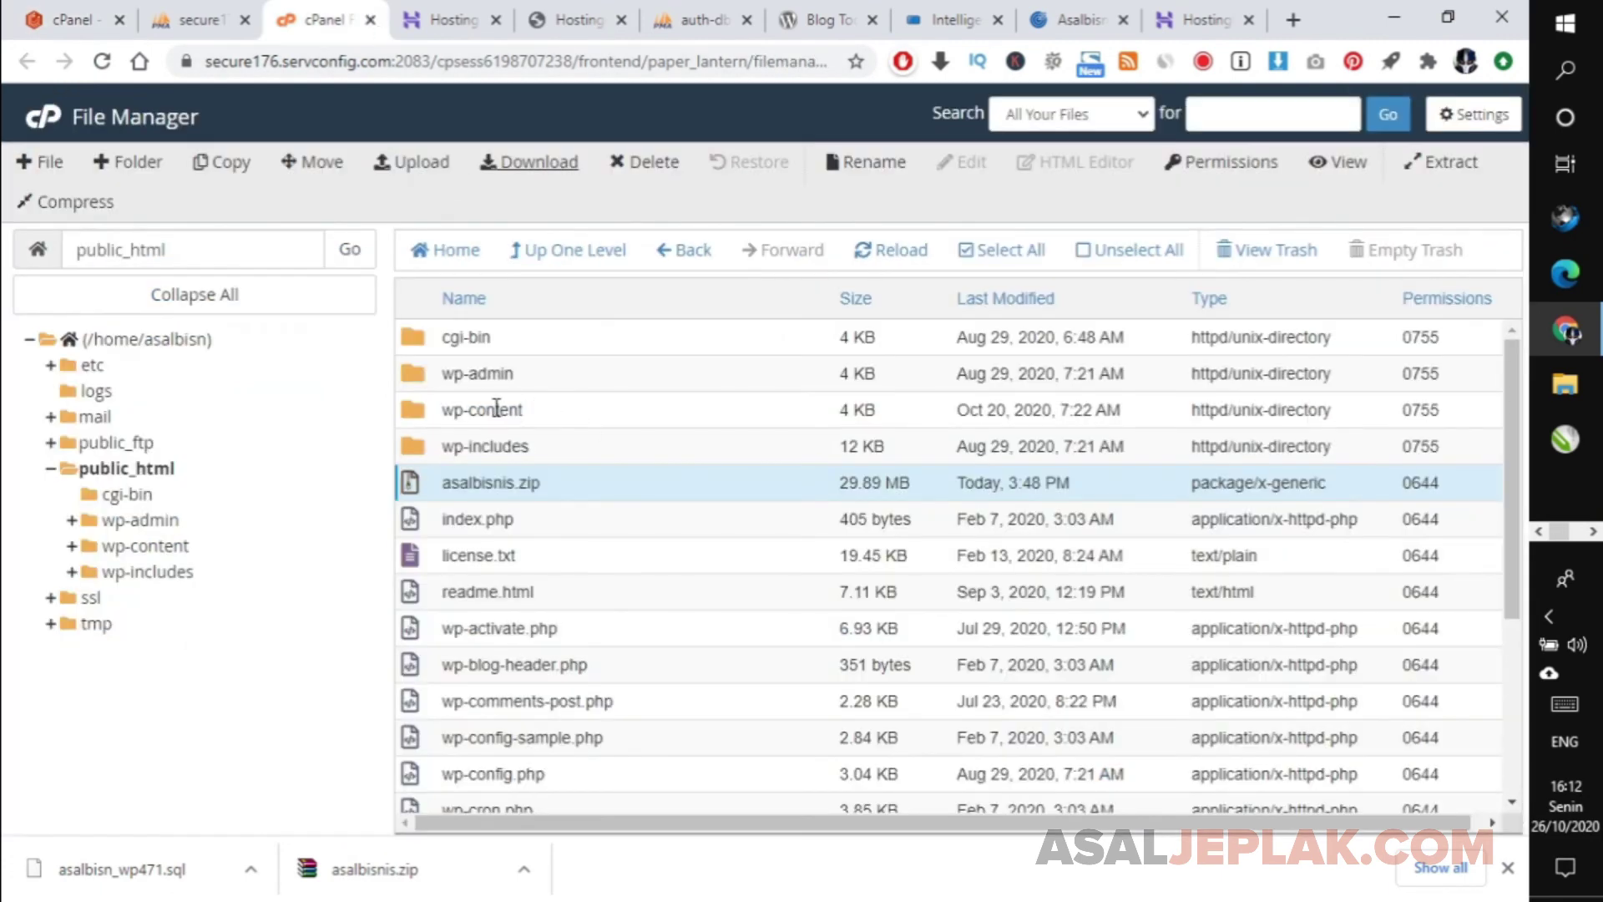
click(438, 379)
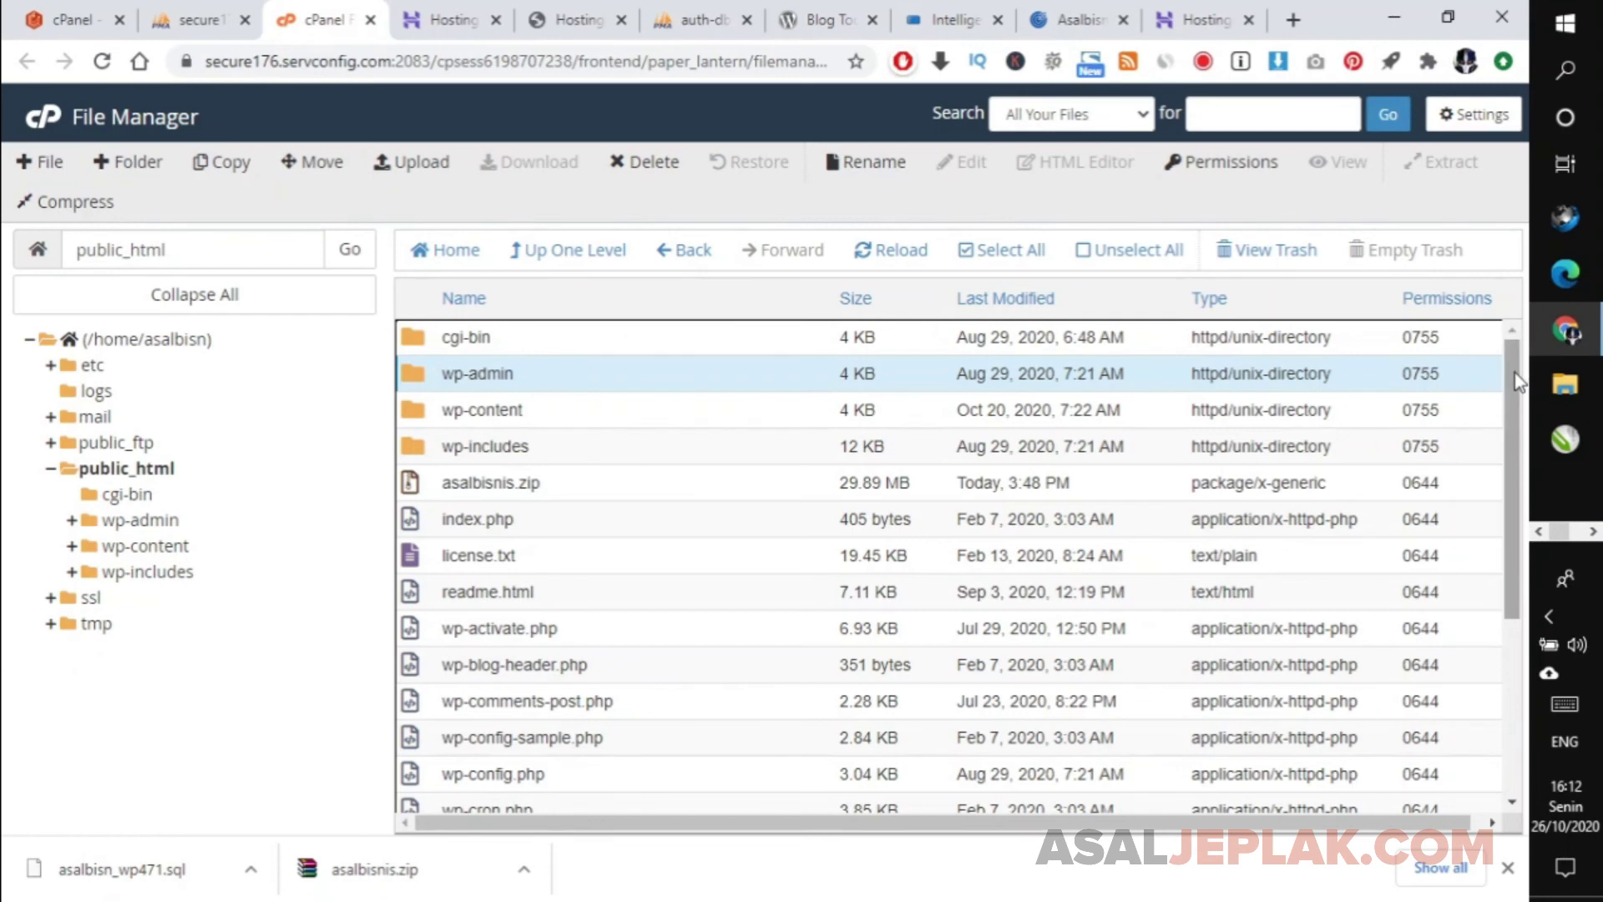
drag(1514, 372, 1500, 253)
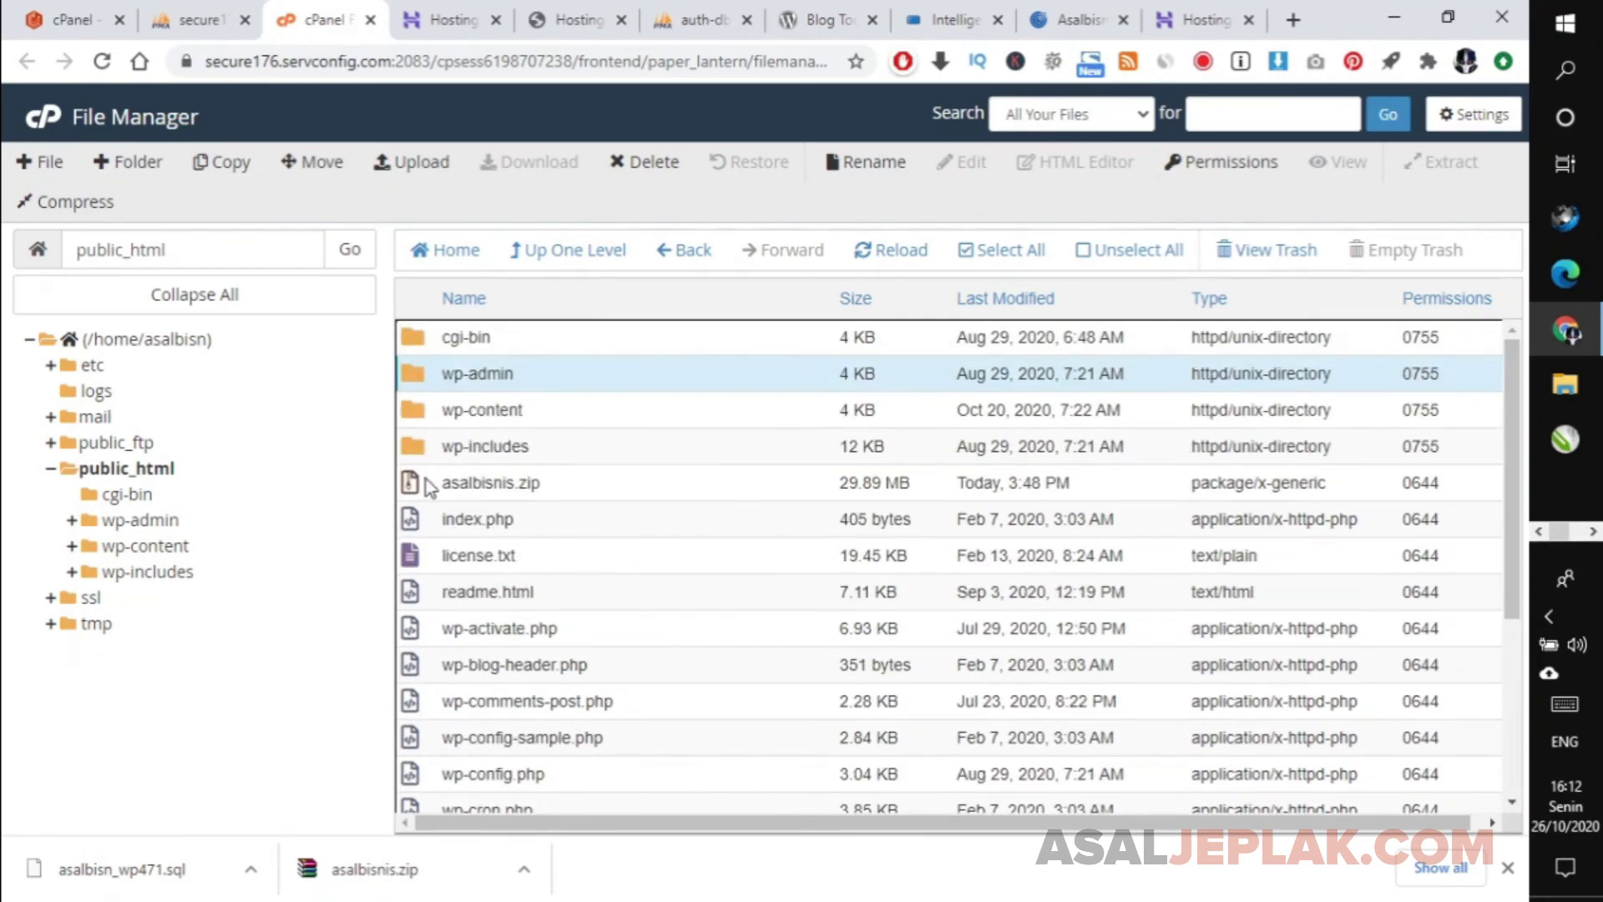
click(436, 17)
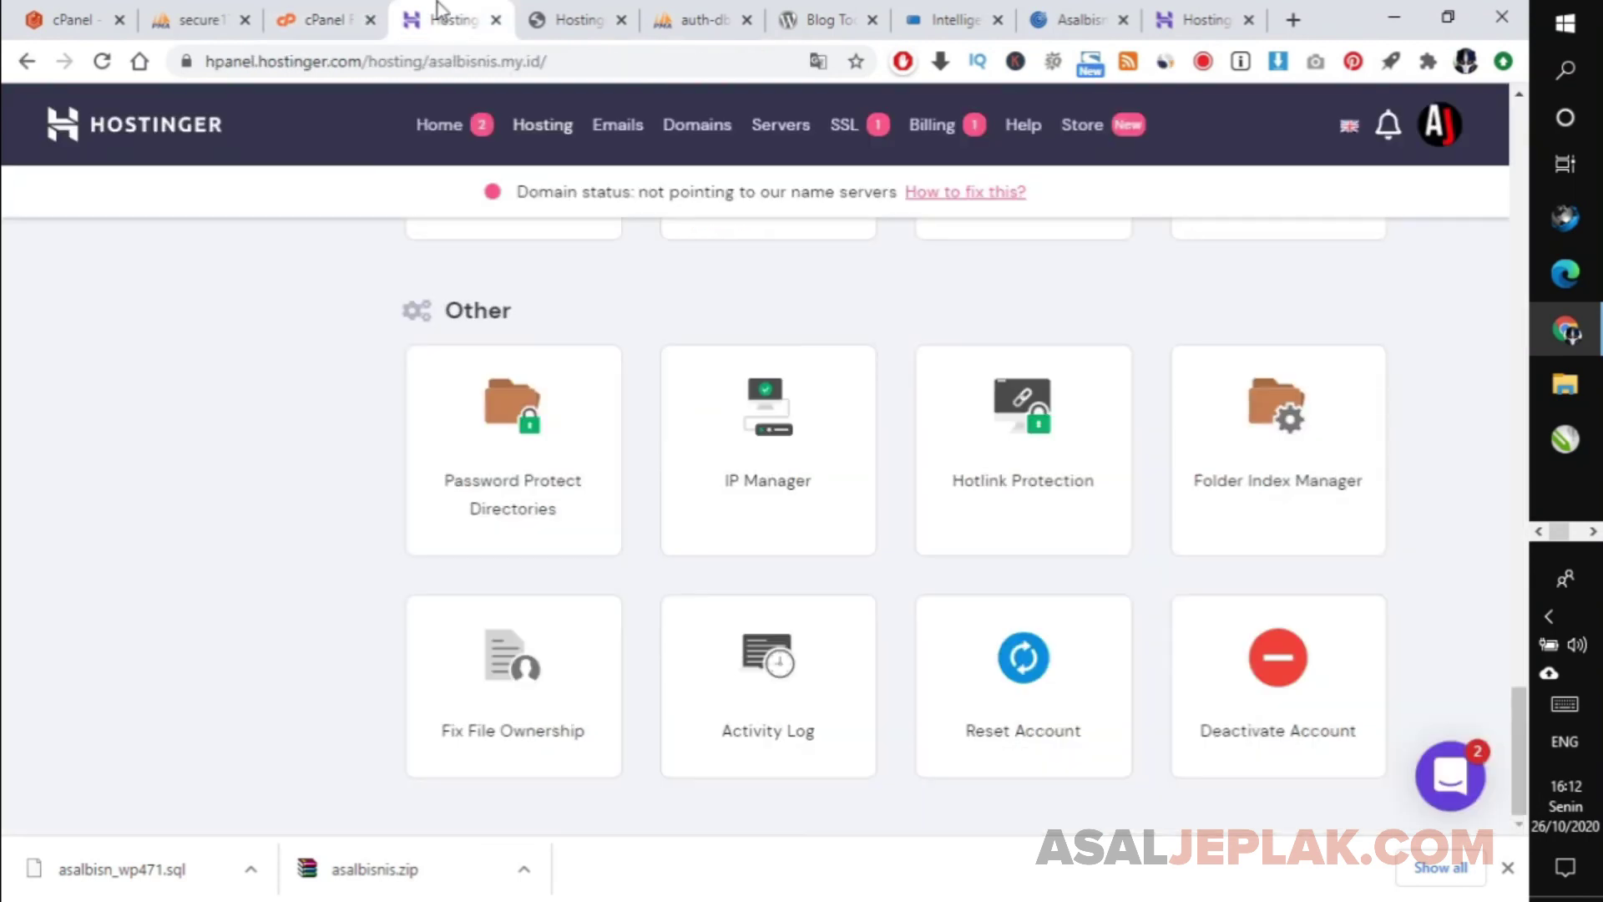
click(241, 7)
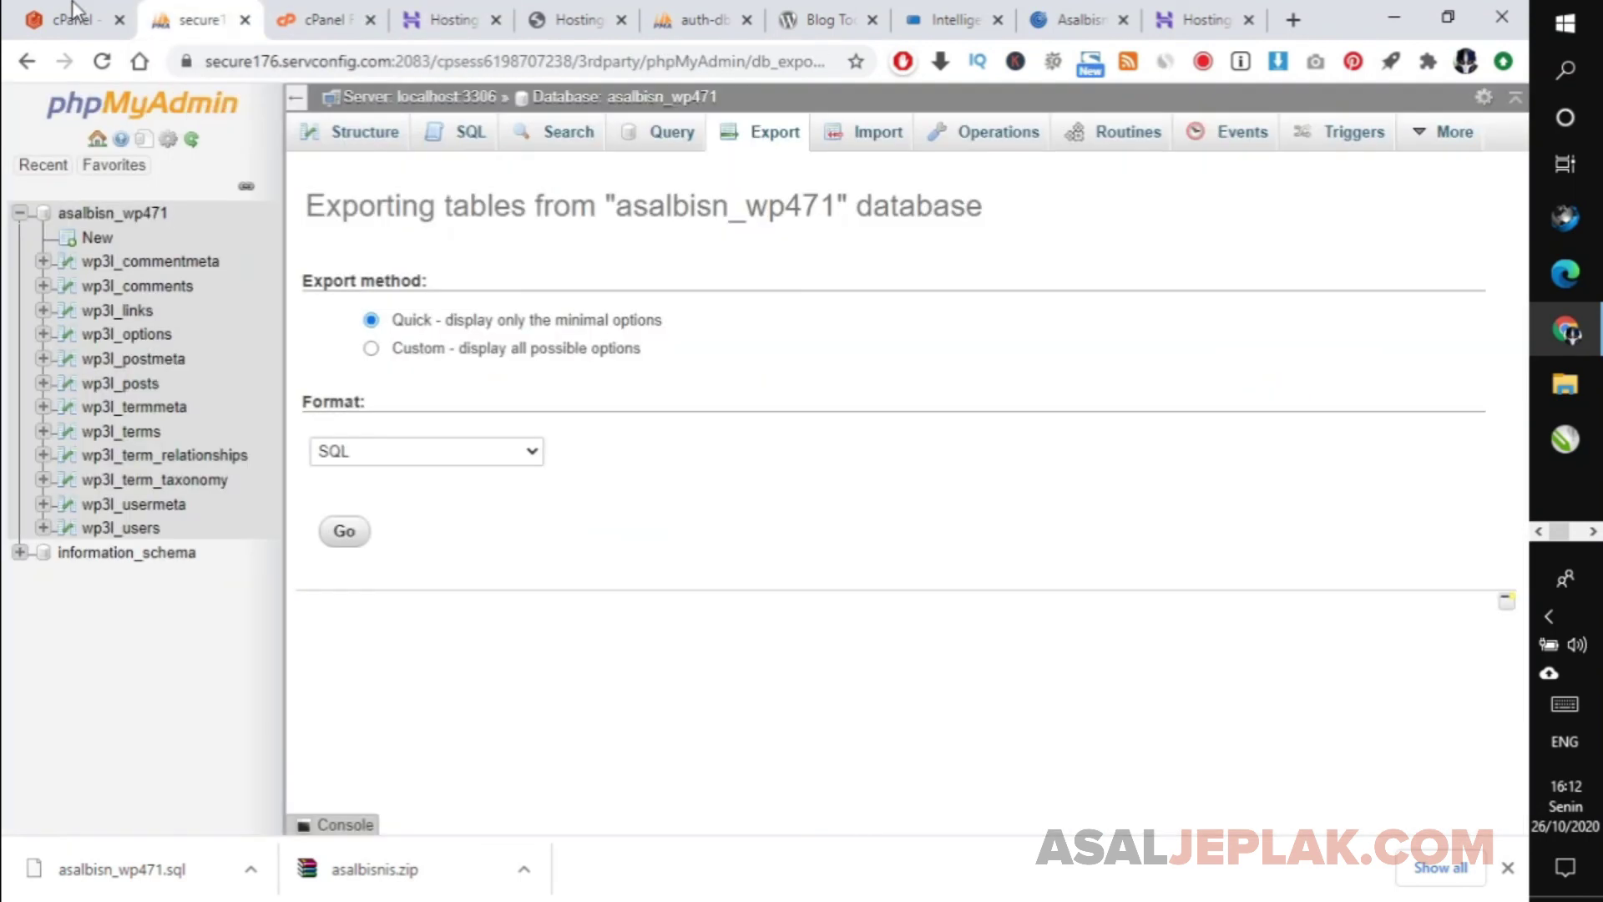
click(78, 14)
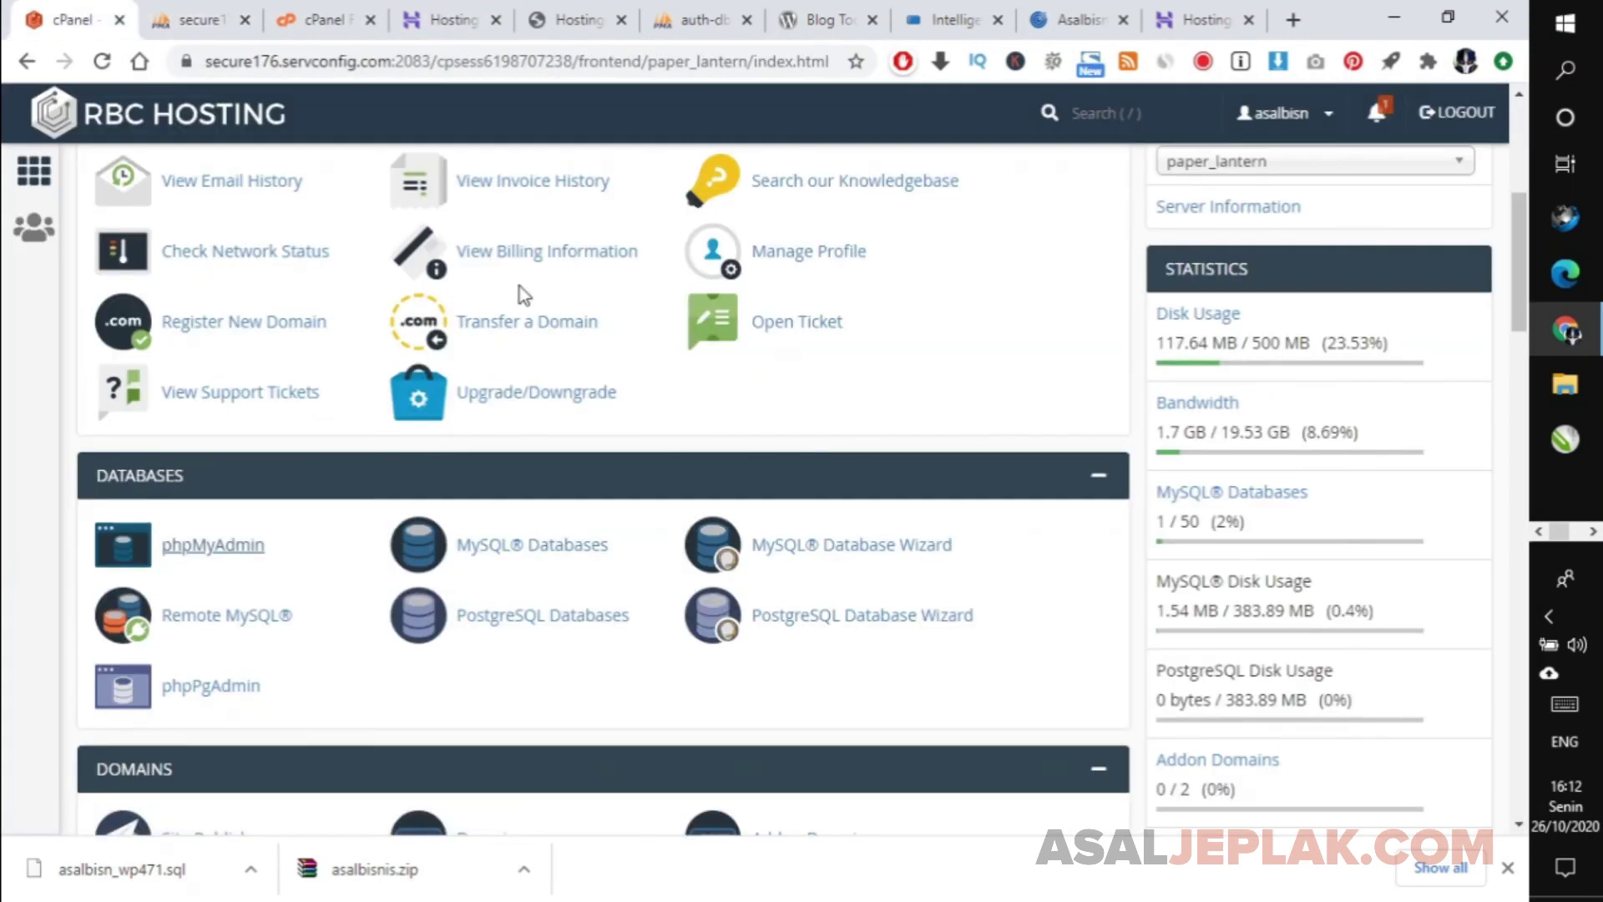
click(182, 18)
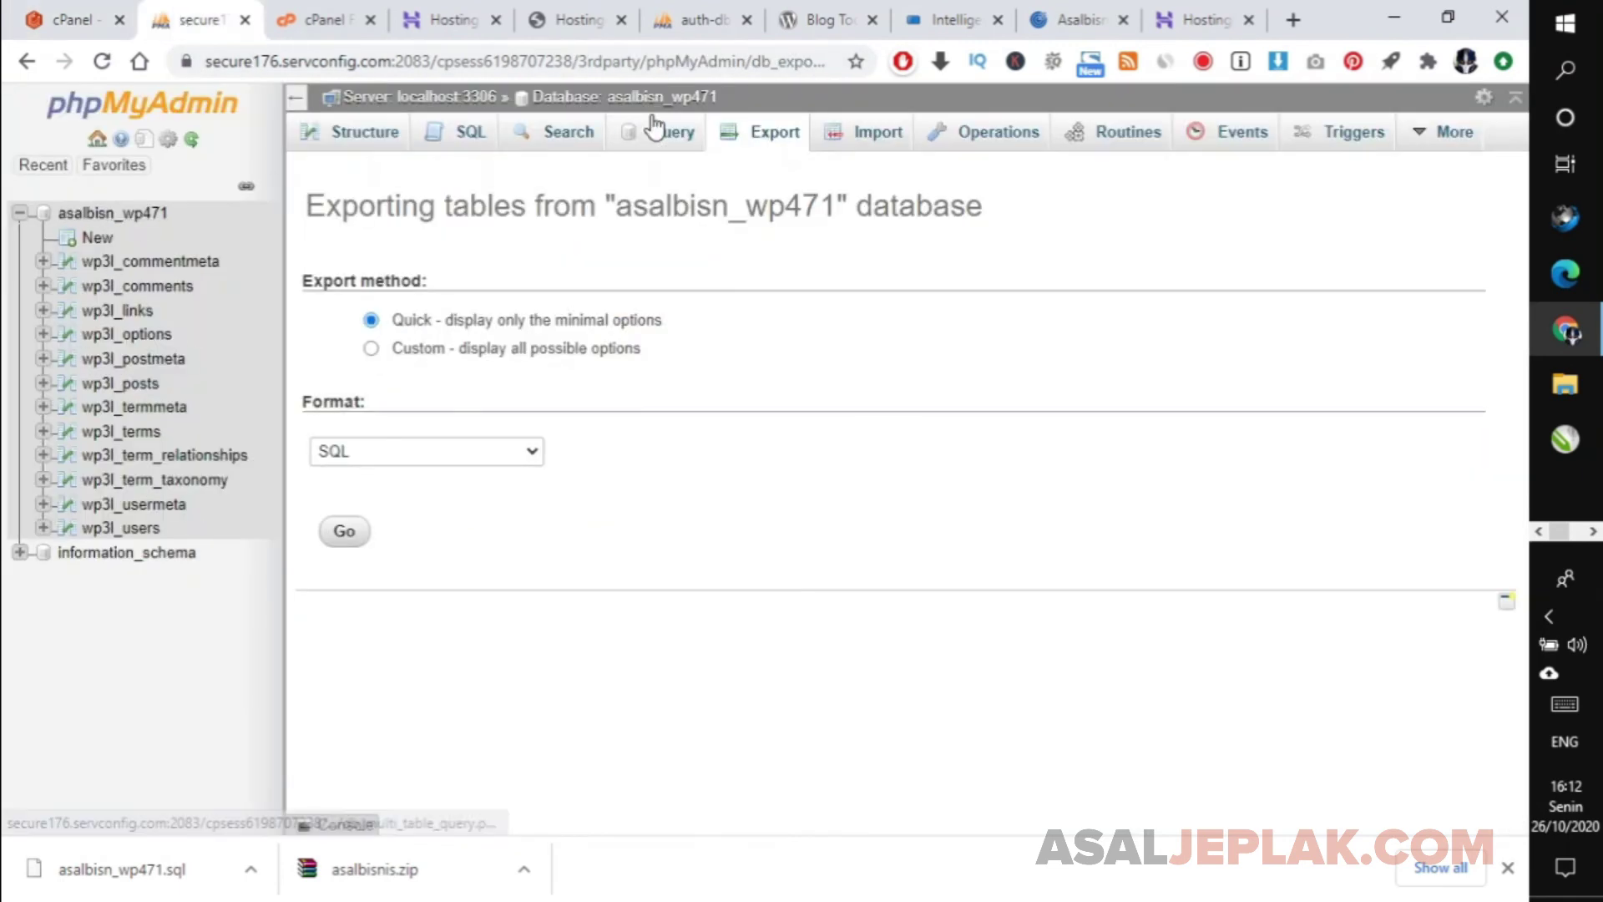
Close the new host's phpMyAdmin tab, leaving the Hostinger public_html listing in view.
click(455, 17)
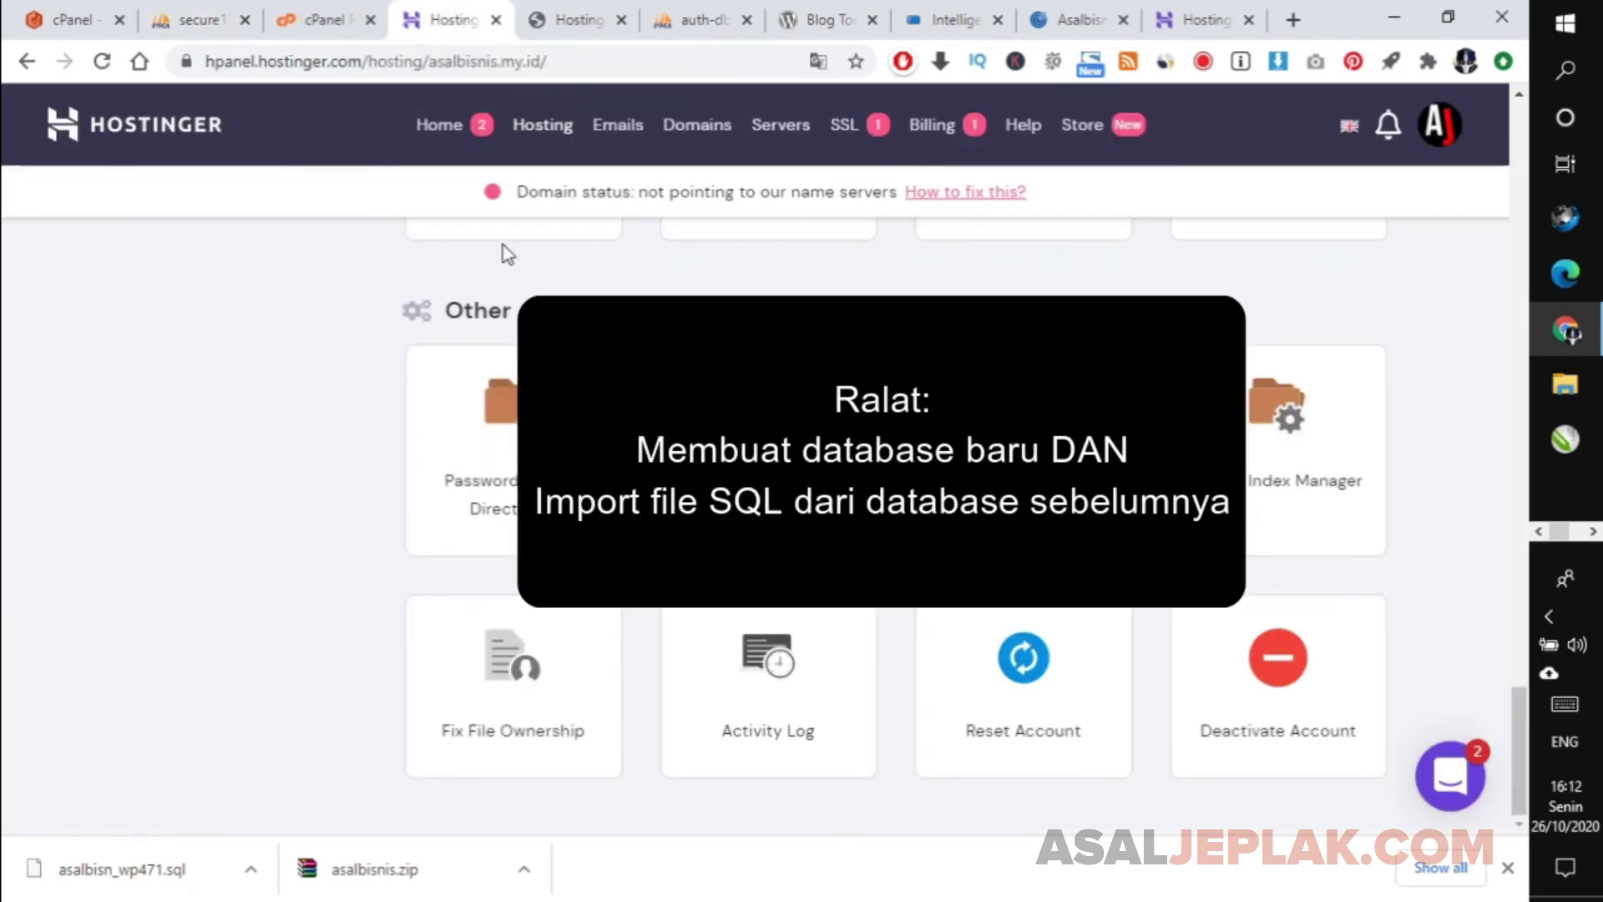
click(585, 15)
click(706, 15)
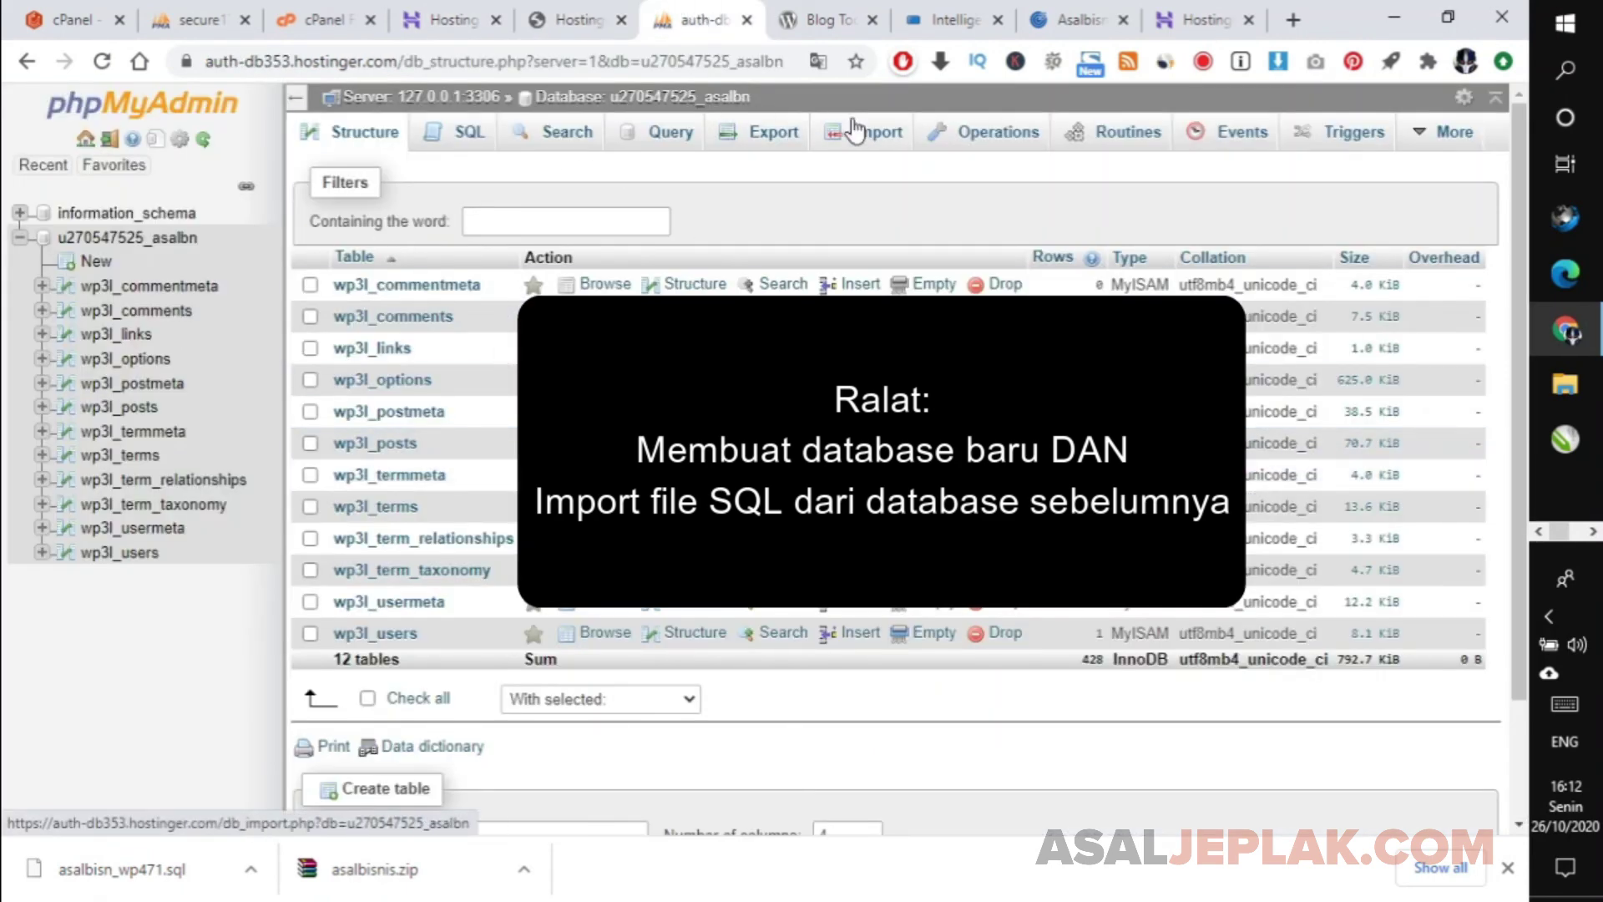
key(ctrl+w)
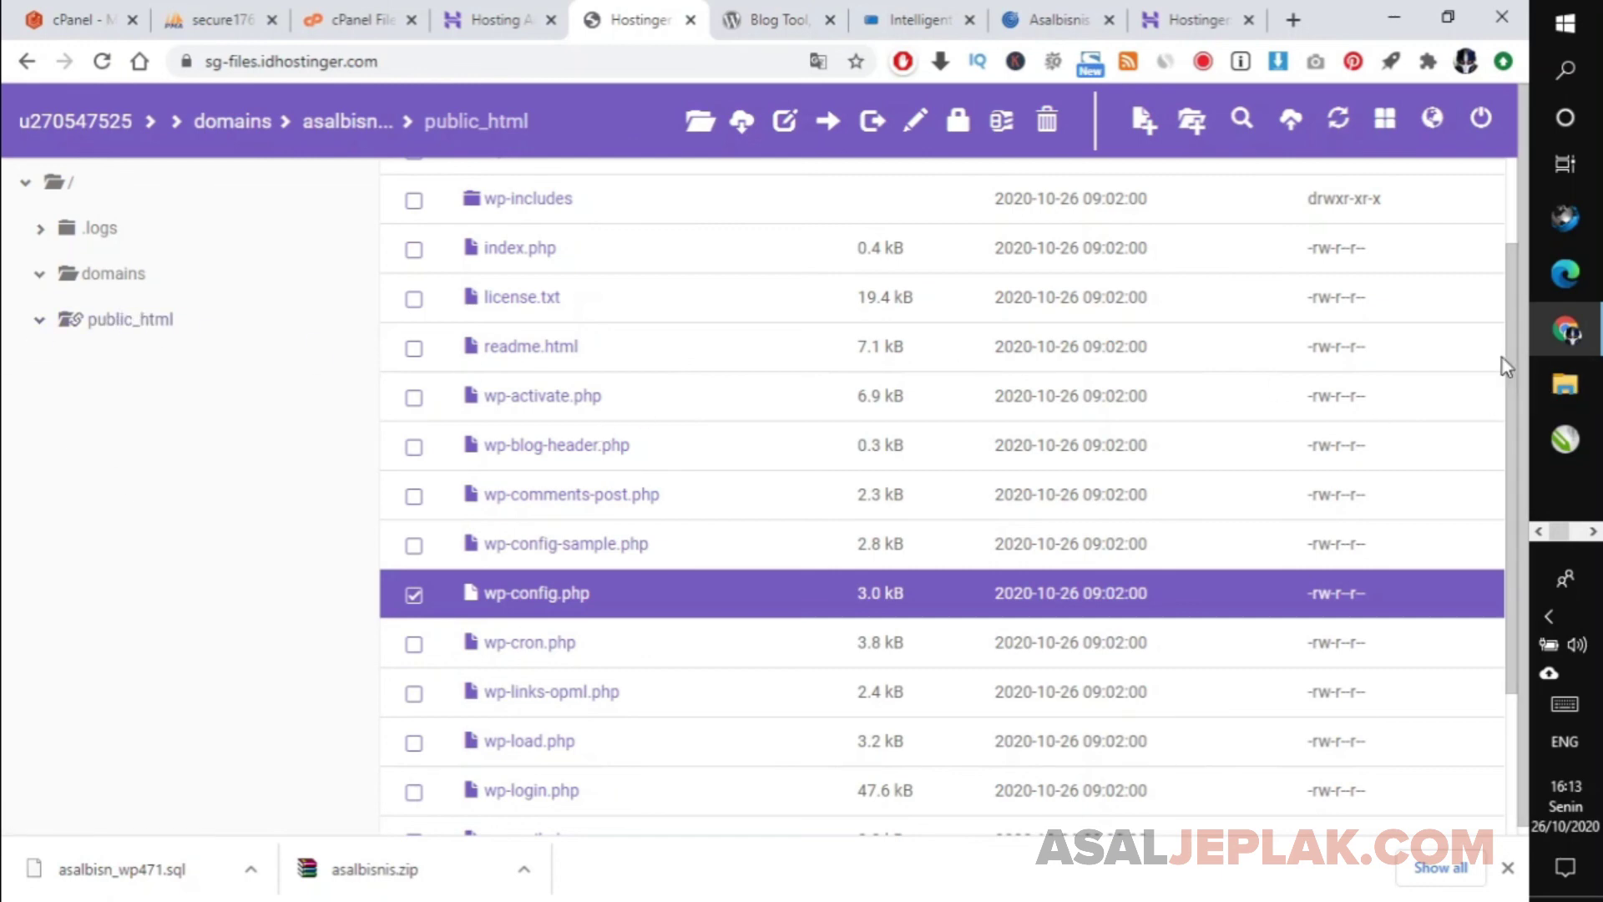
Compare the Hostinger and old host file listings, then close the WordPress Blog Tool tab.
drag(1512, 357, 1517, 259)
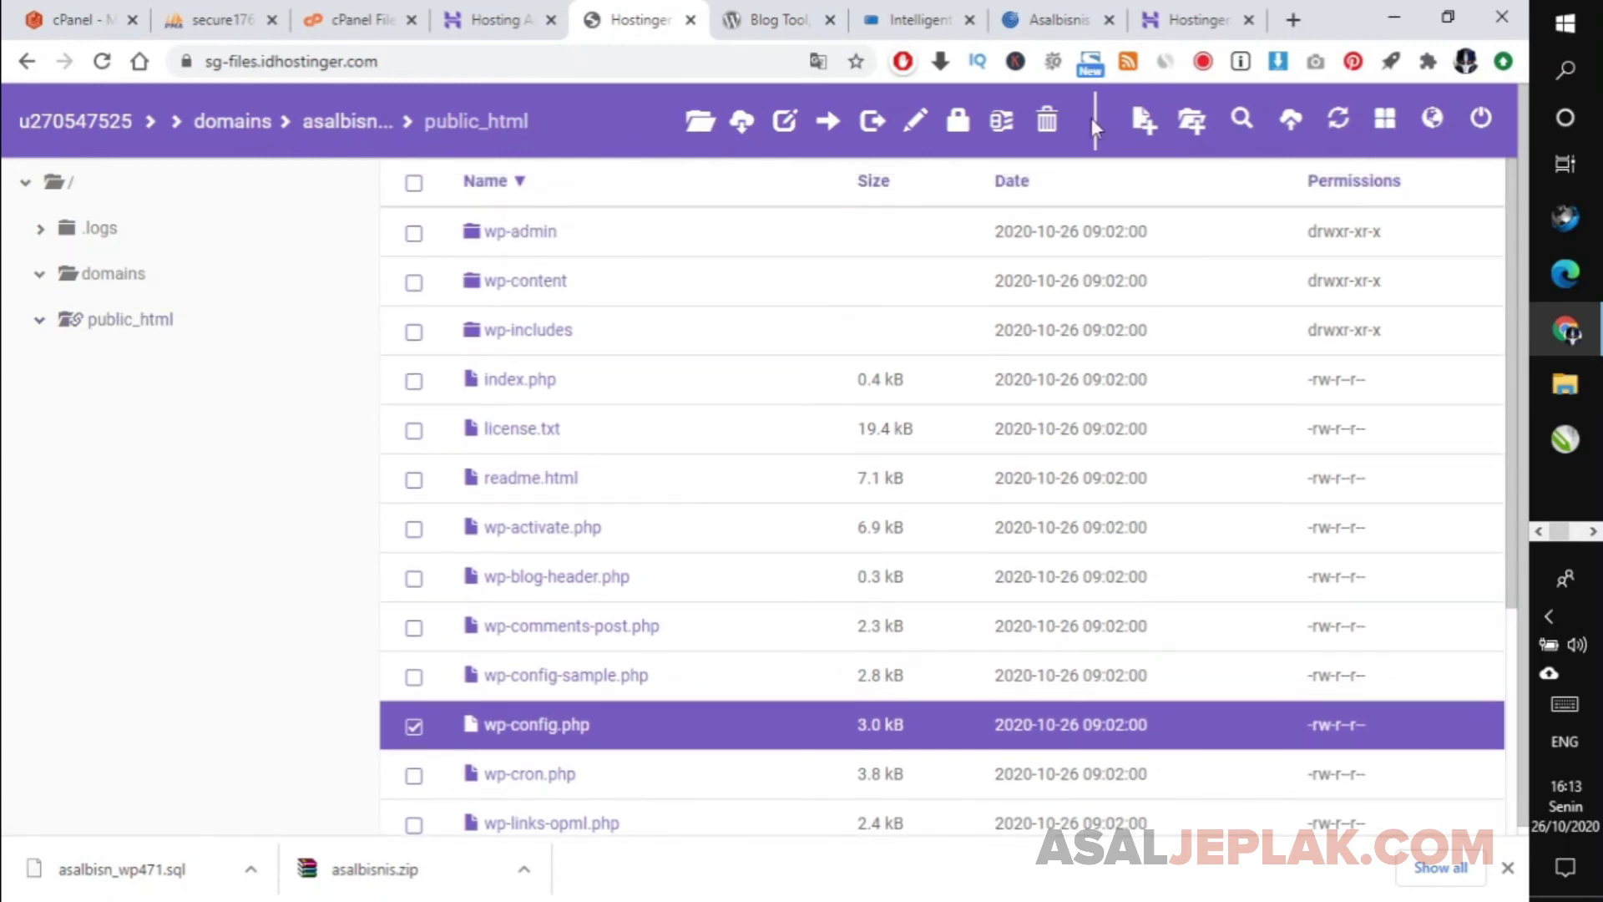
click(355, 19)
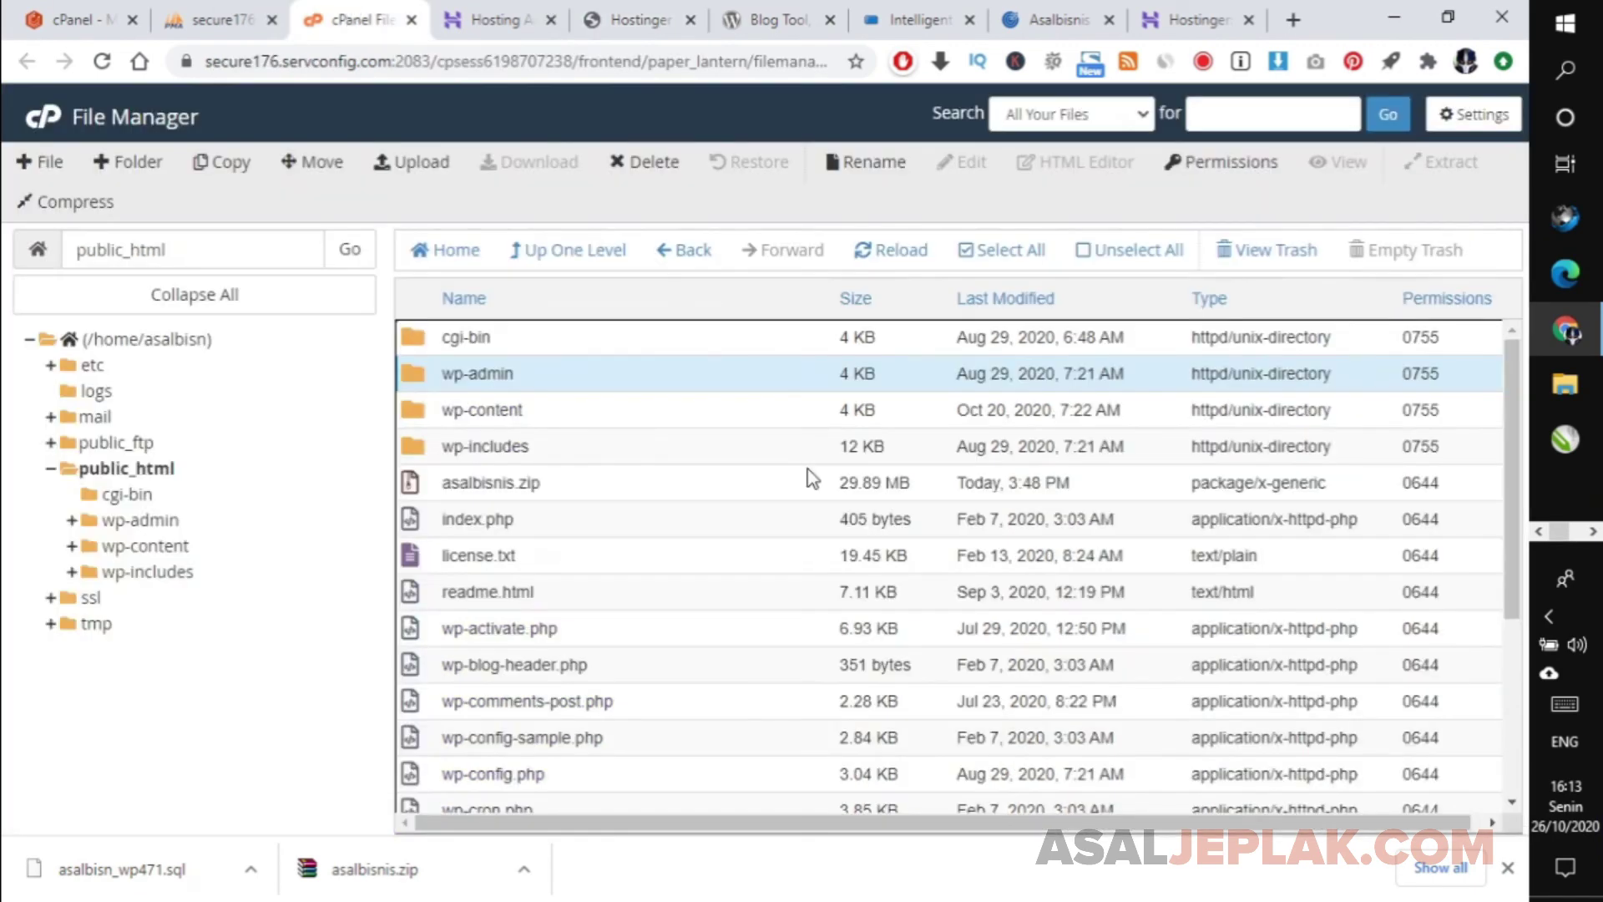
click(639, 20)
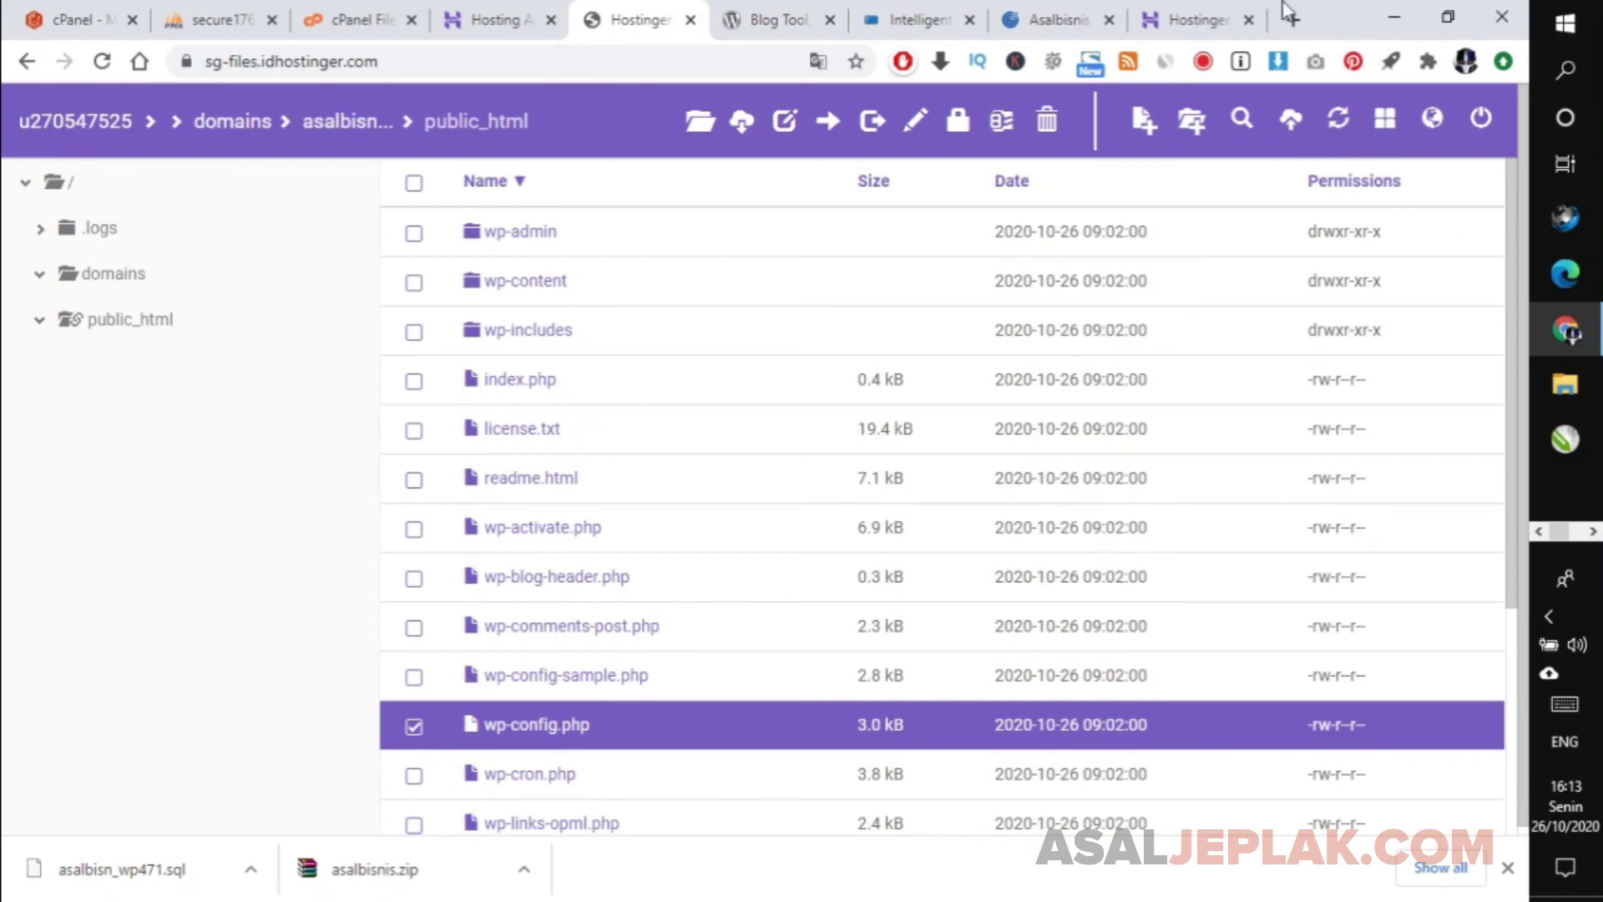
click(810, 20)
click(829, 19)
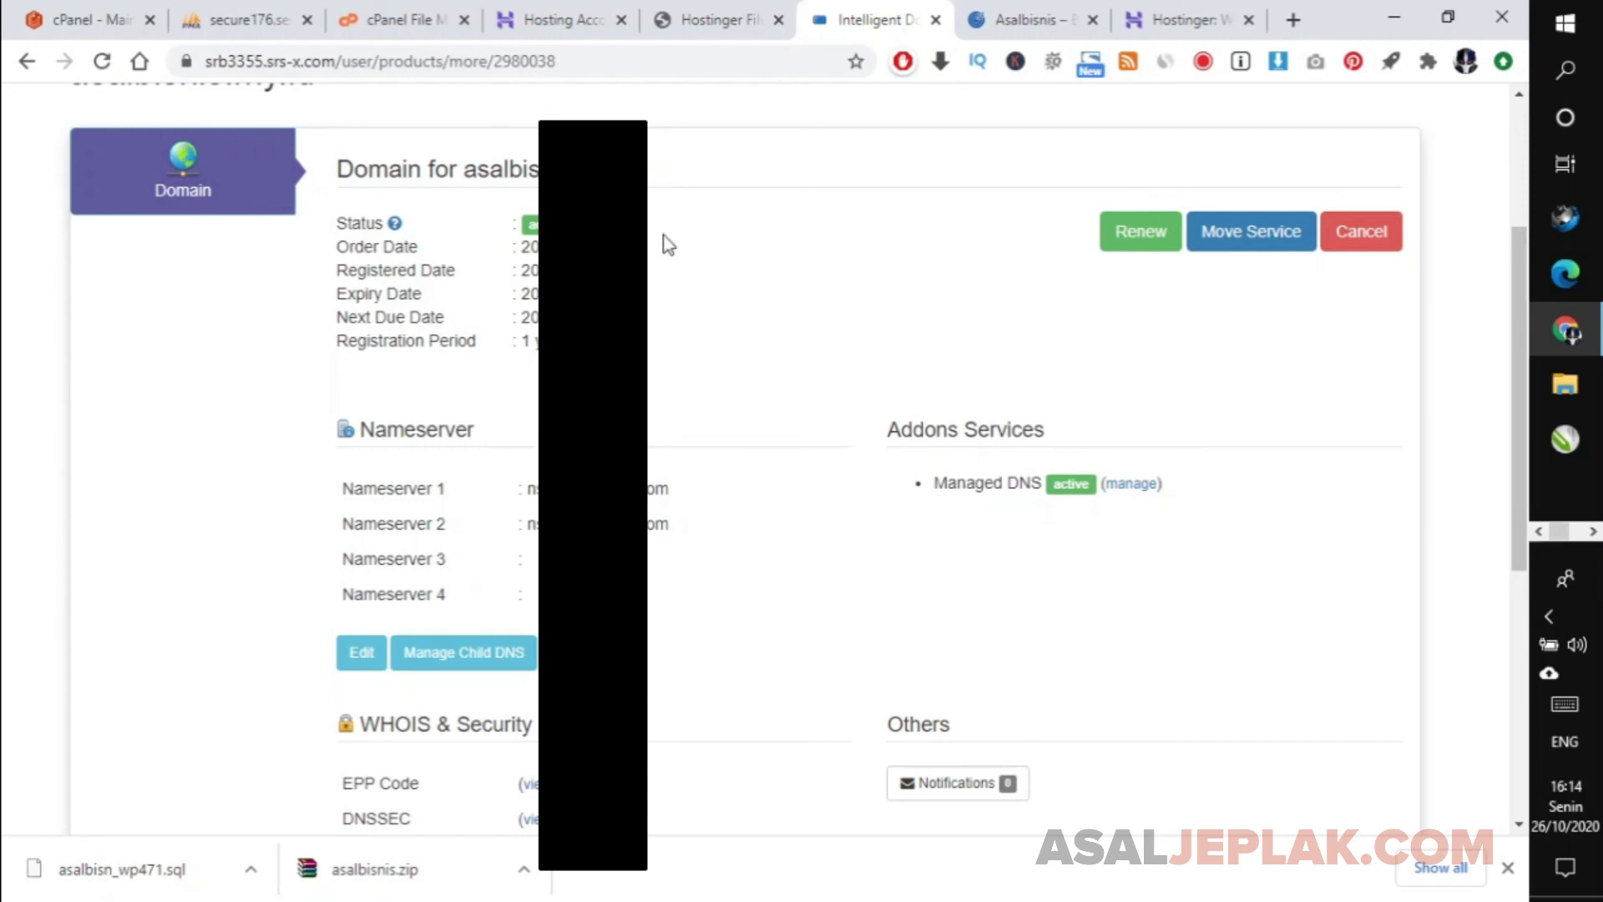
Scroll through the asalbisnis.my.id hosting account overview in hPanel to review its tool sections.
click(580, 19)
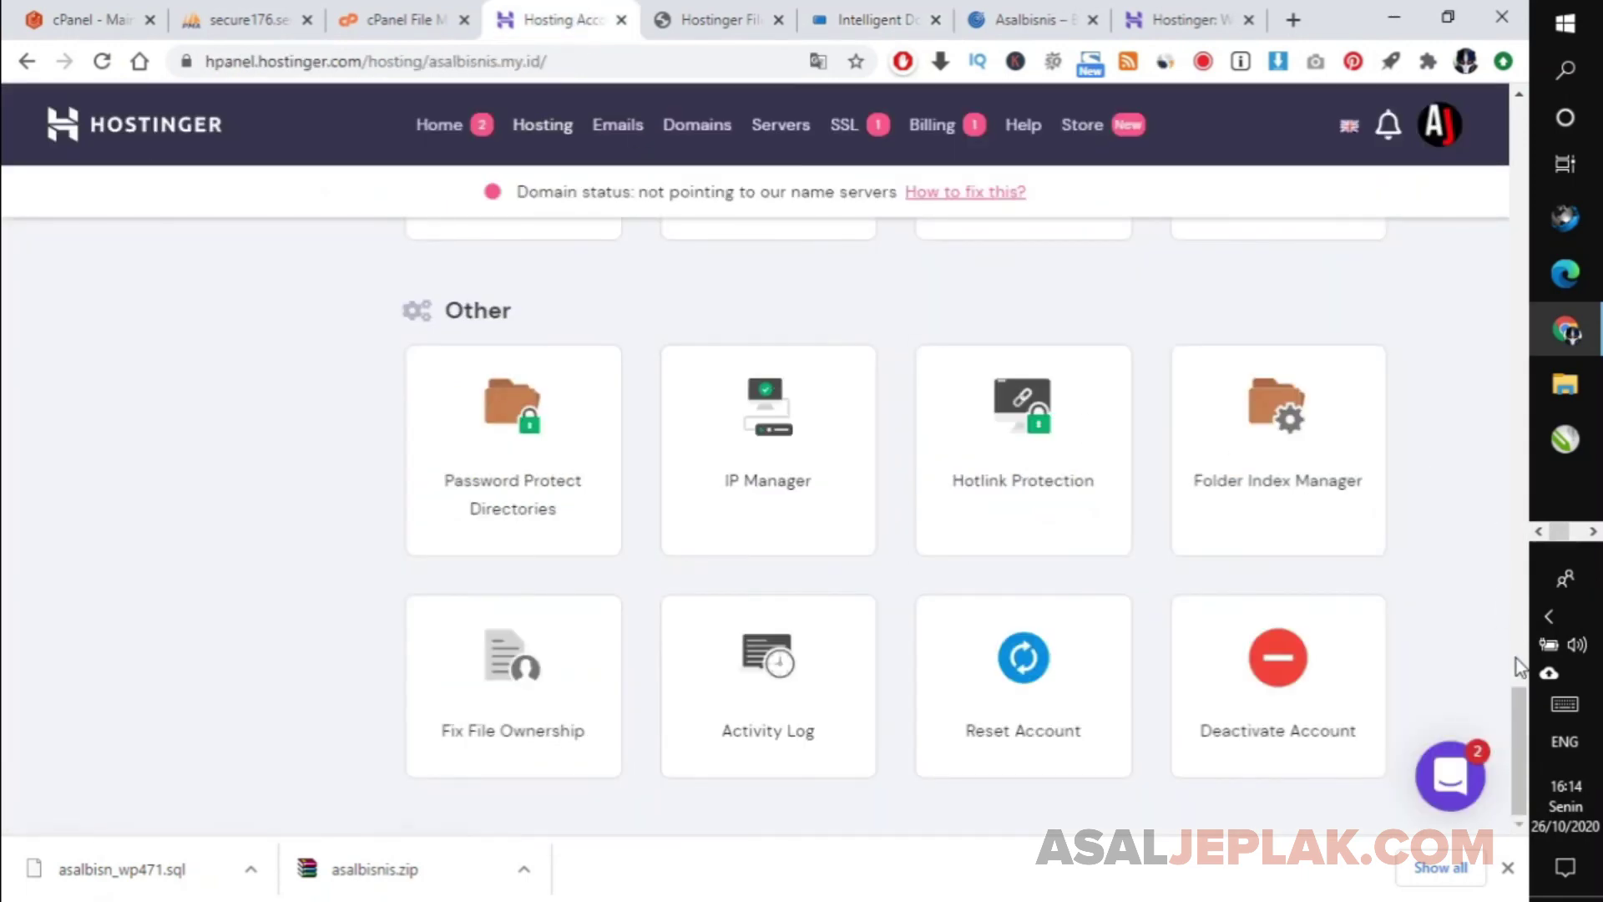
scroll(1515, 718, up, 12)
scroll(1494, 470, up, 10)
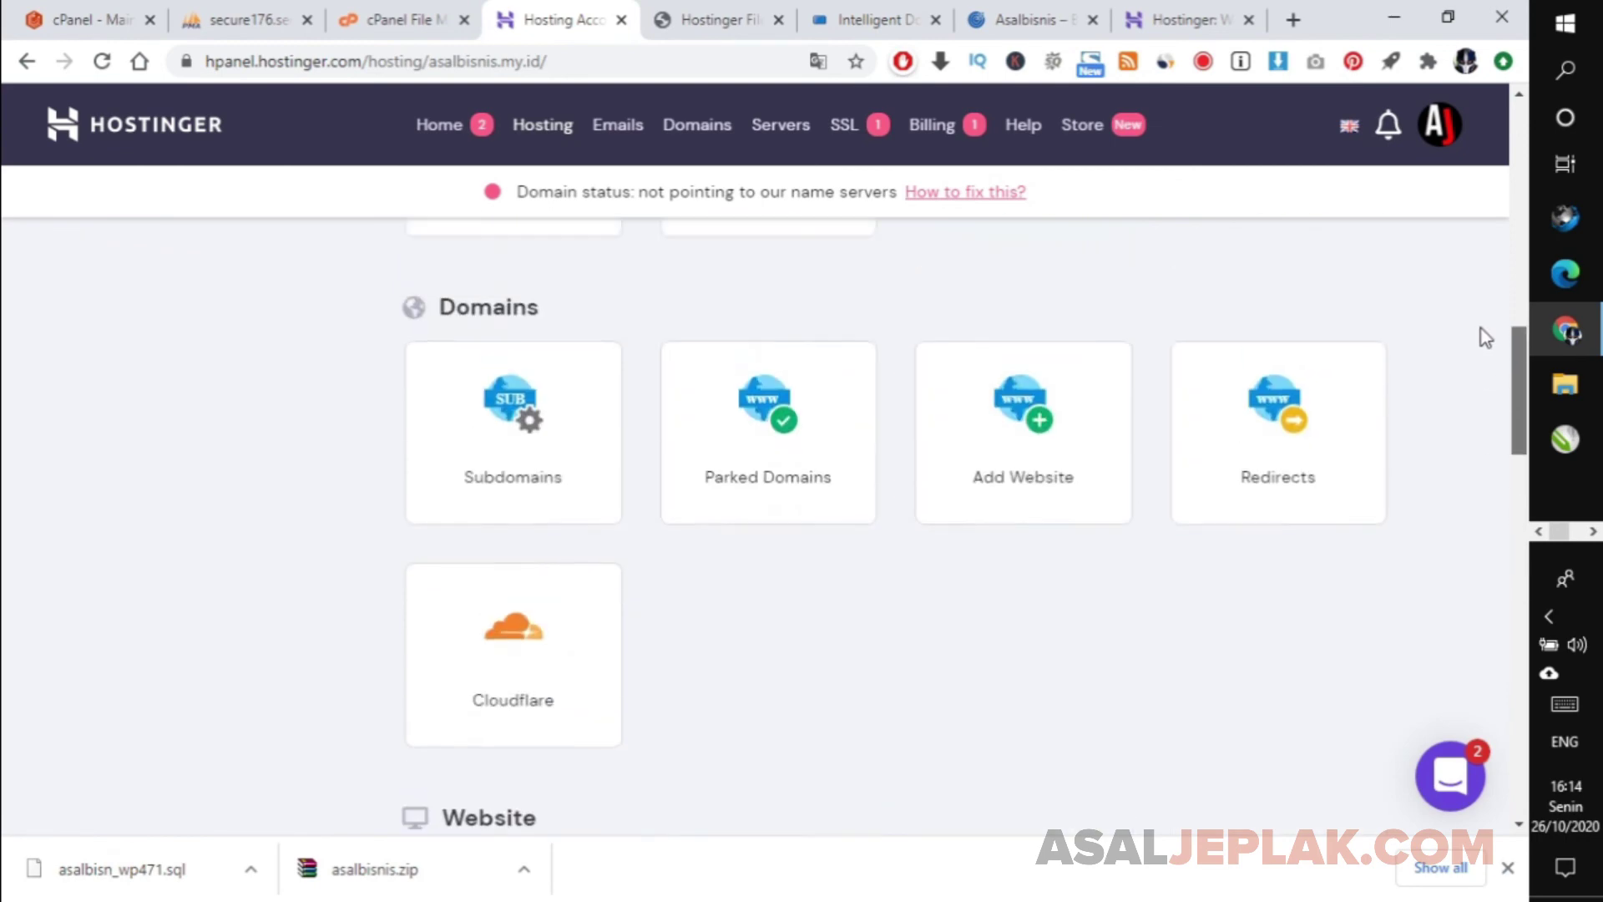
scroll(1440, 248, down, 10)
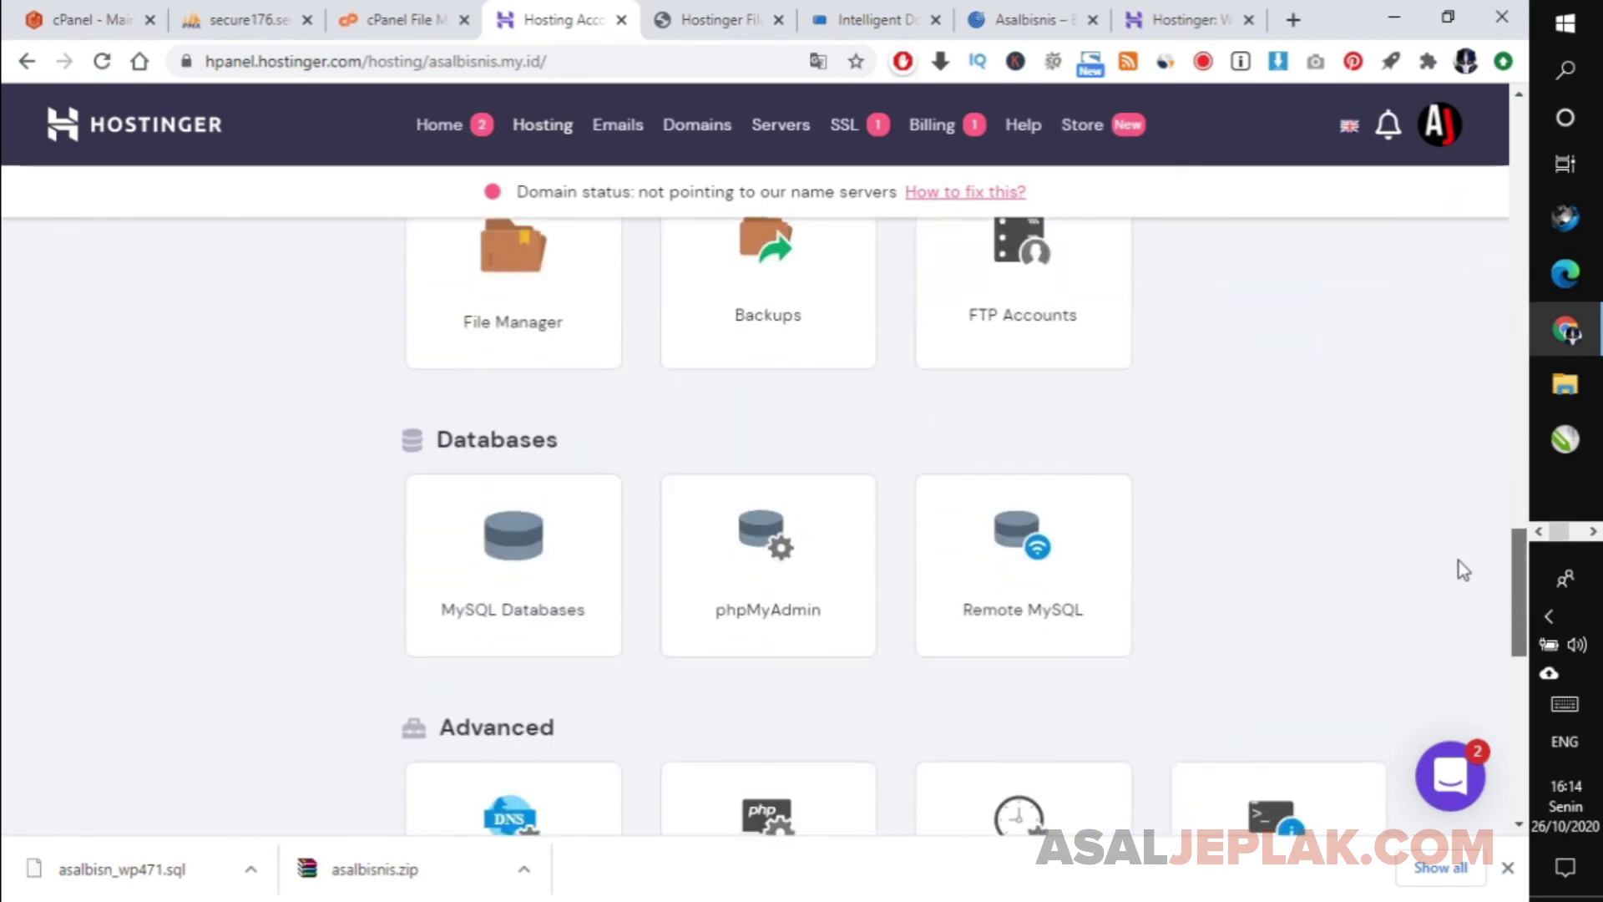
scroll(1461, 601, down, 10)
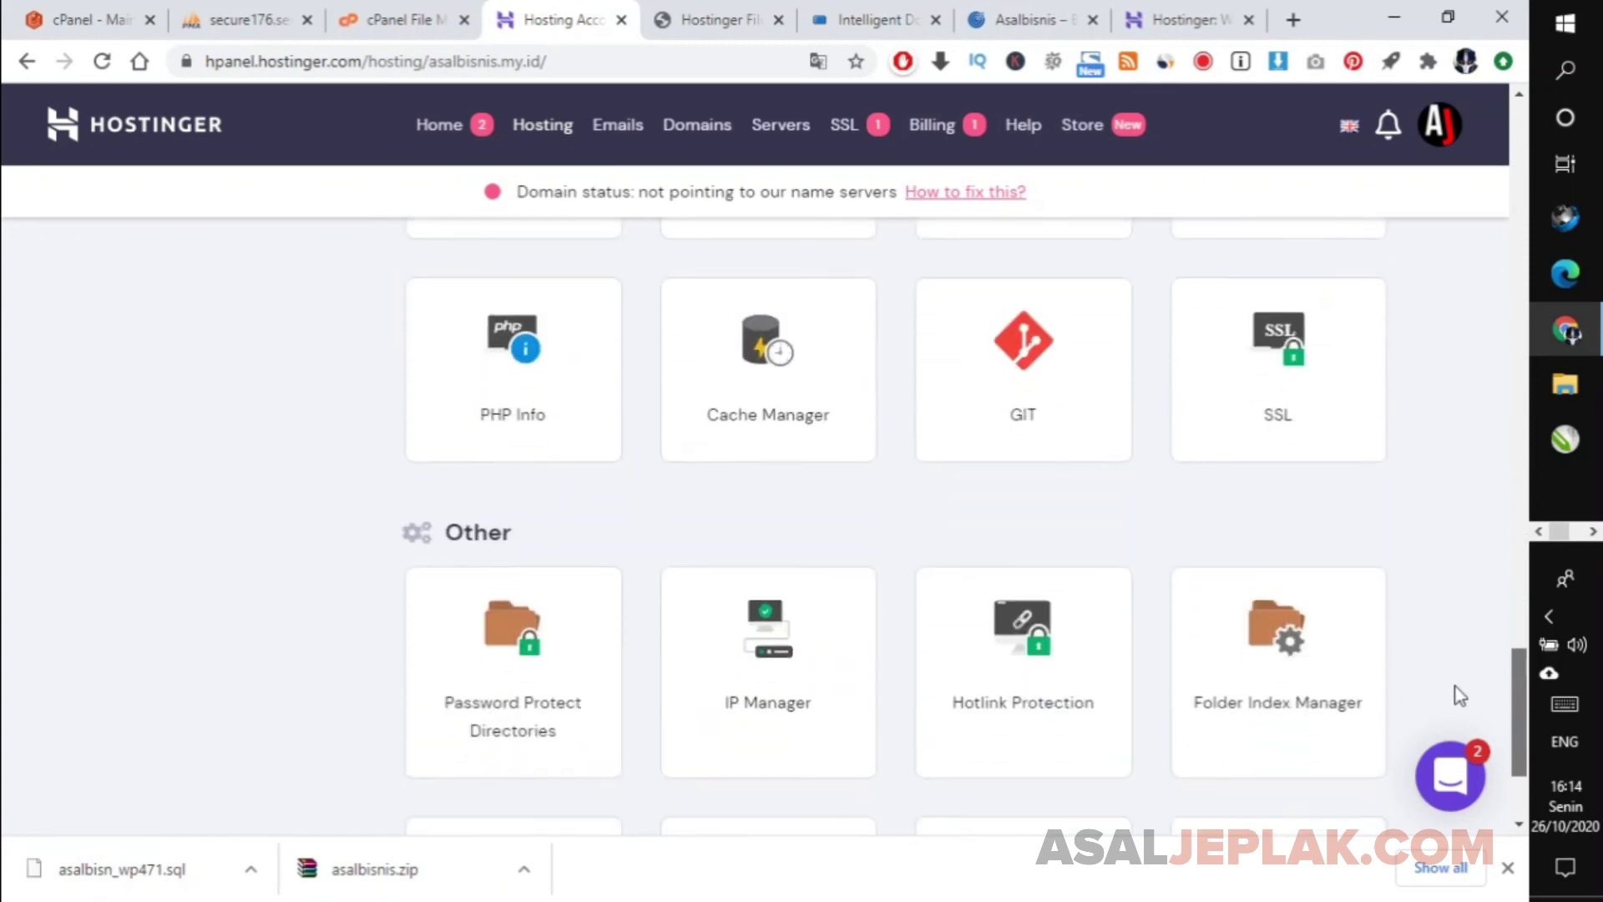
scroll(1455, 728, up, 10)
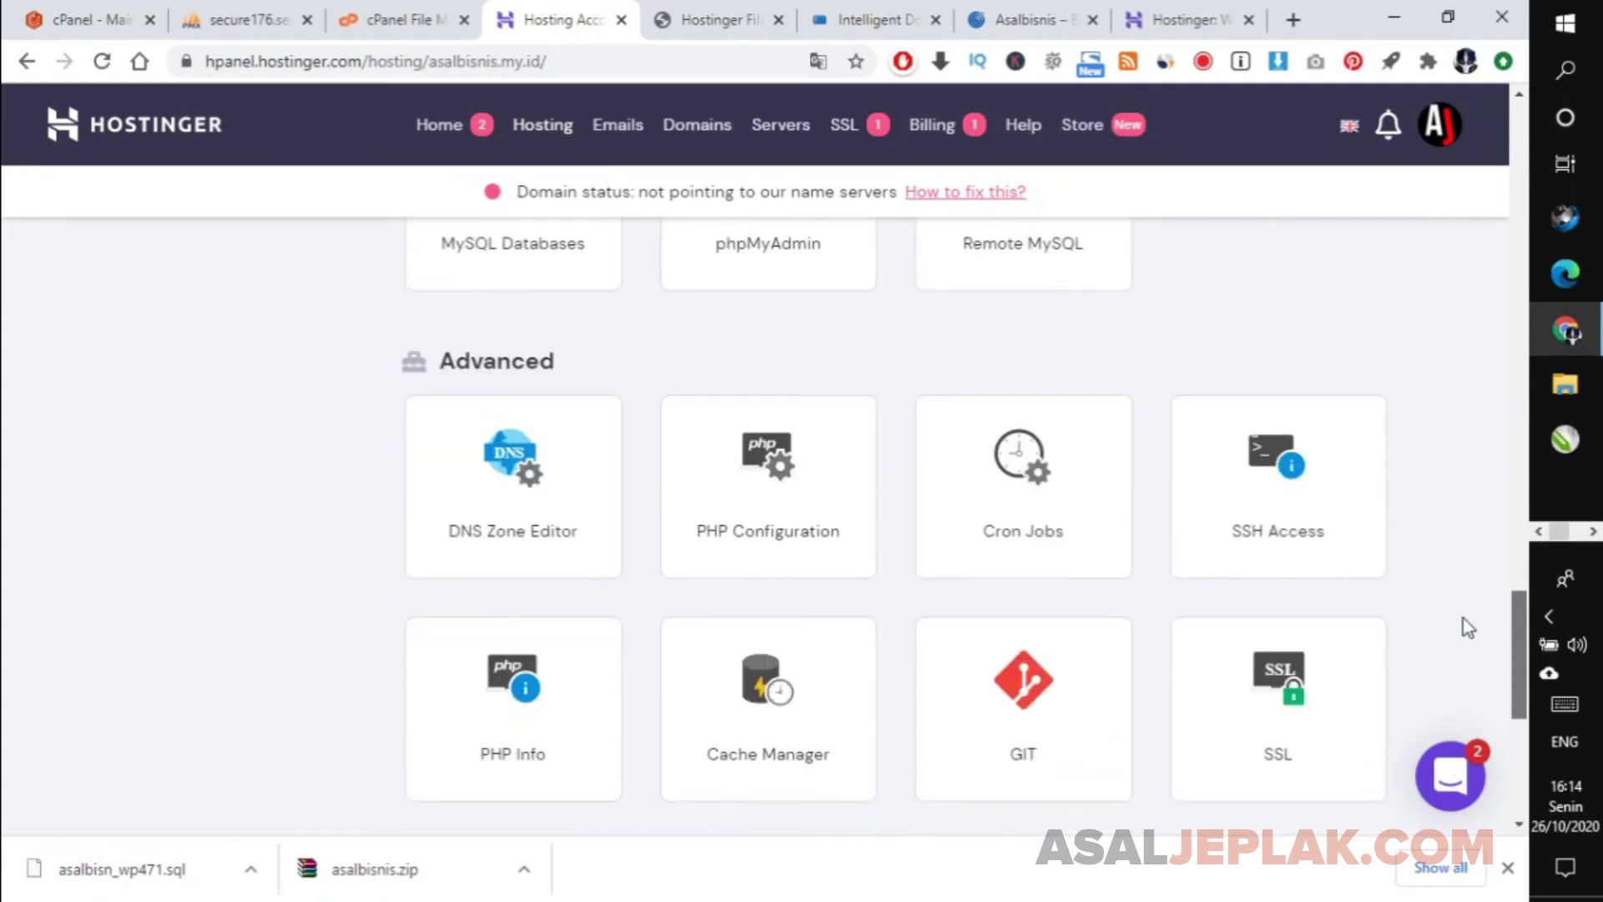
scroll(1467, 531, up, 8)
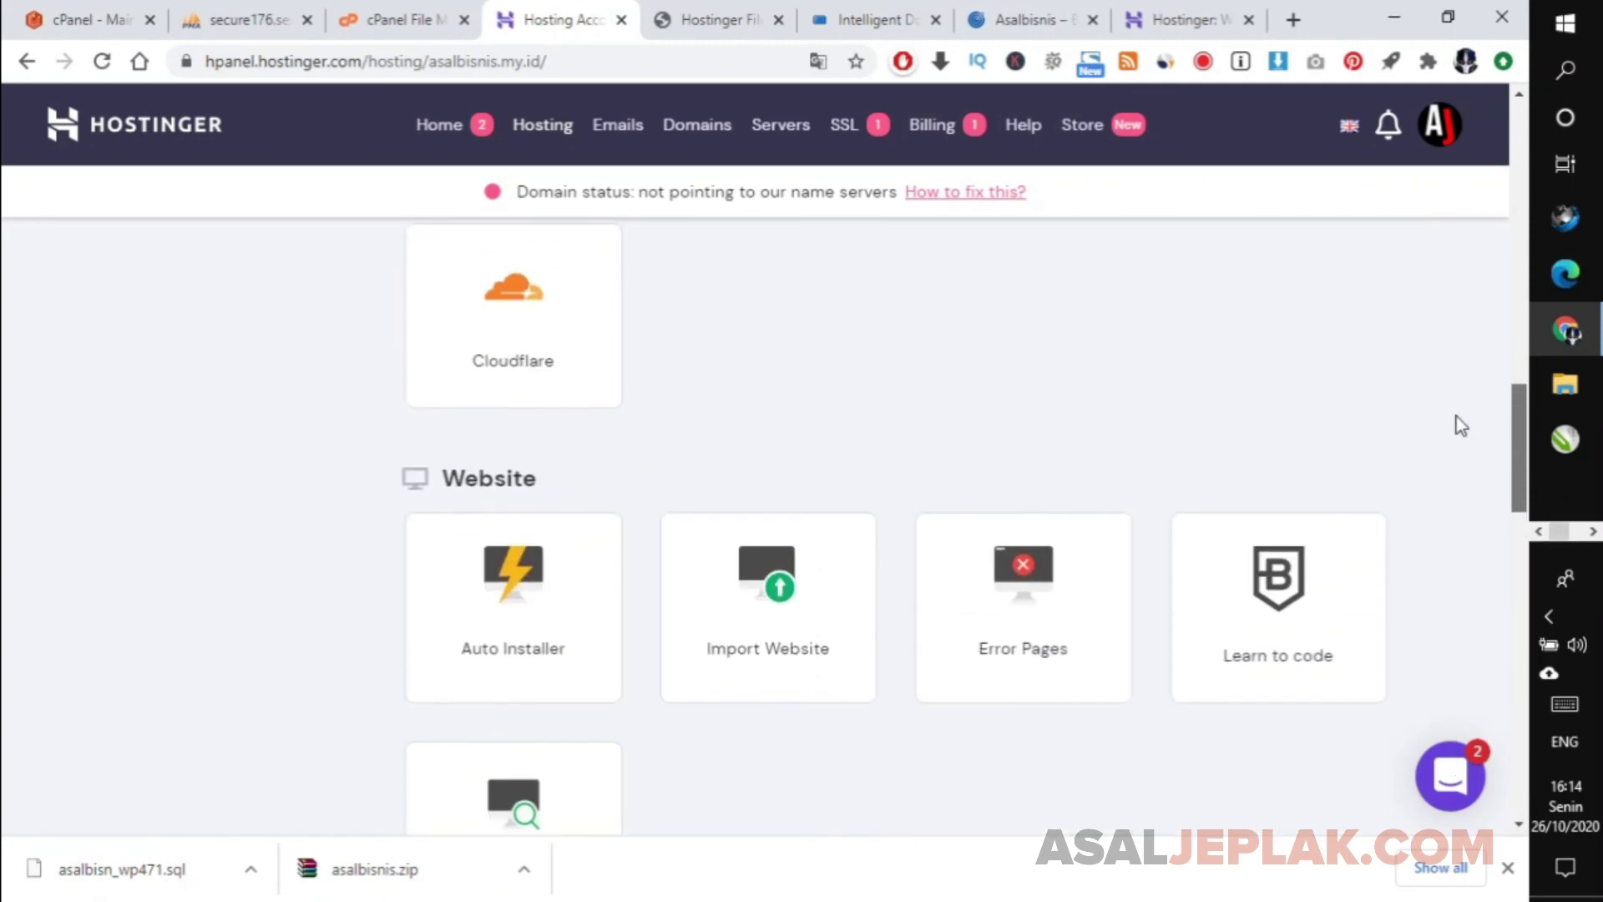
scroll(1461, 426, up, 10)
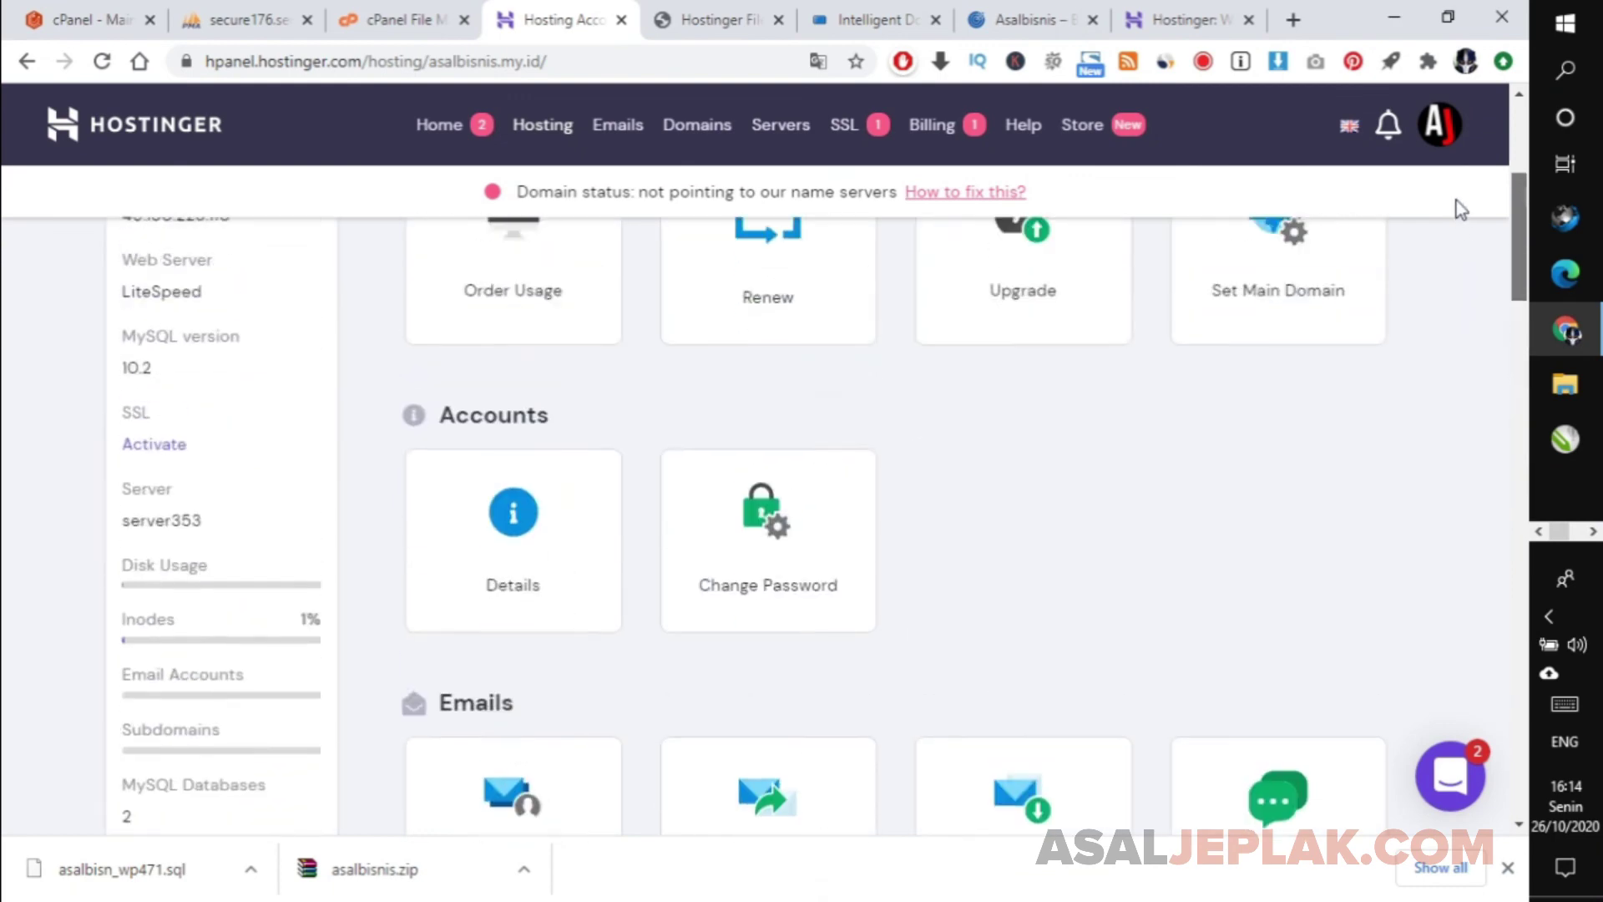
scroll(1456, 182, up, 3)
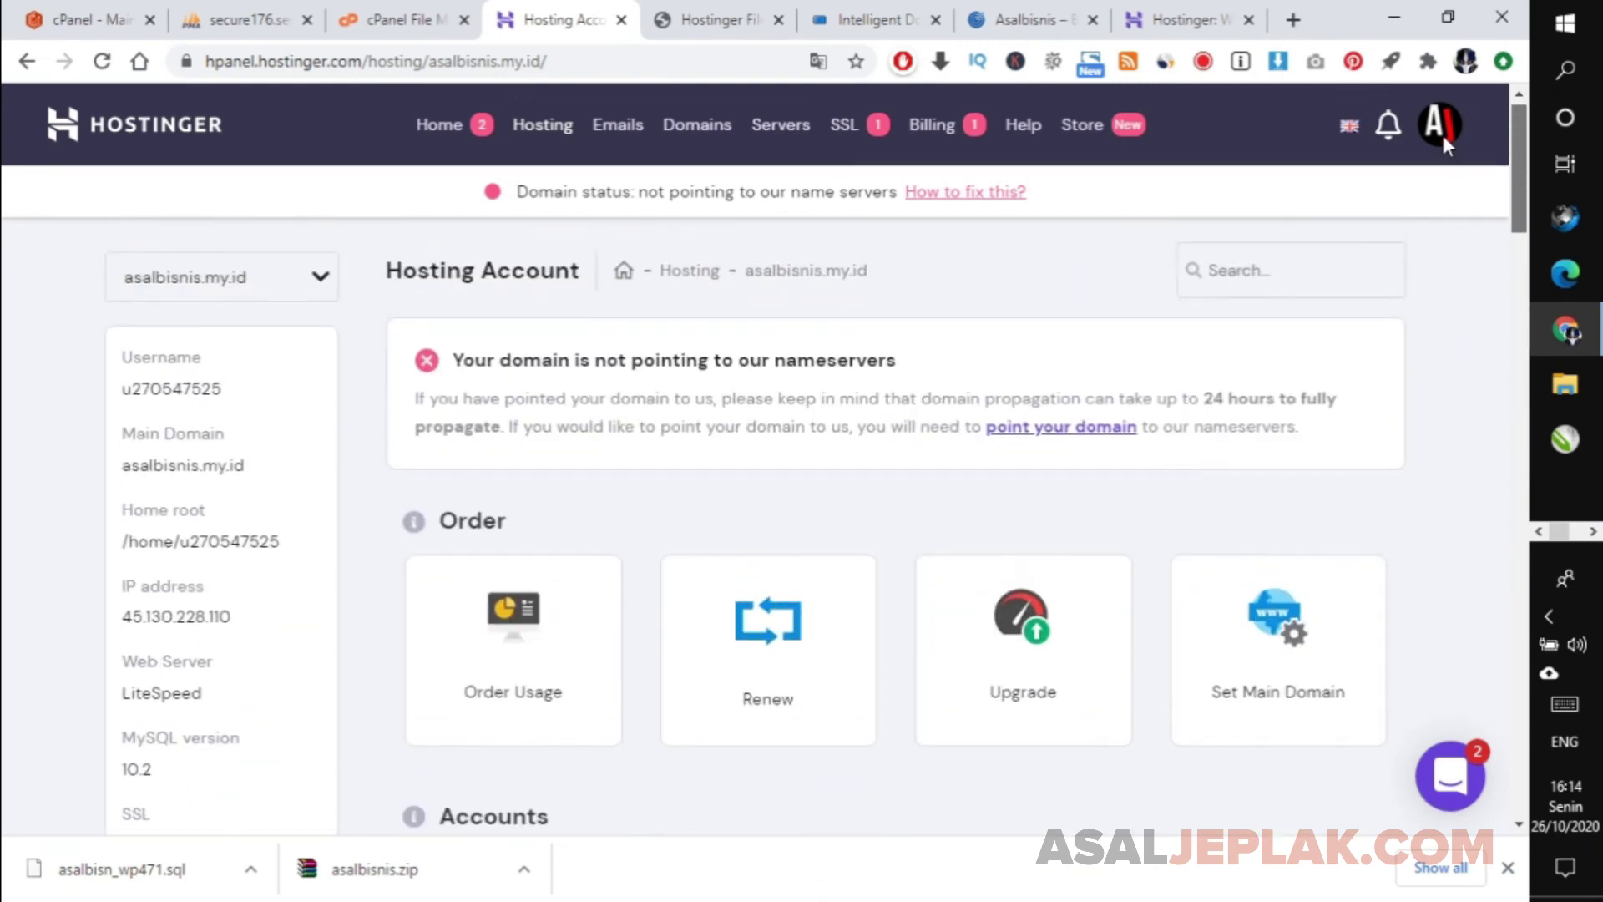
scroll(1443, 250, down, 10)
scroll(1445, 386, down, 2)
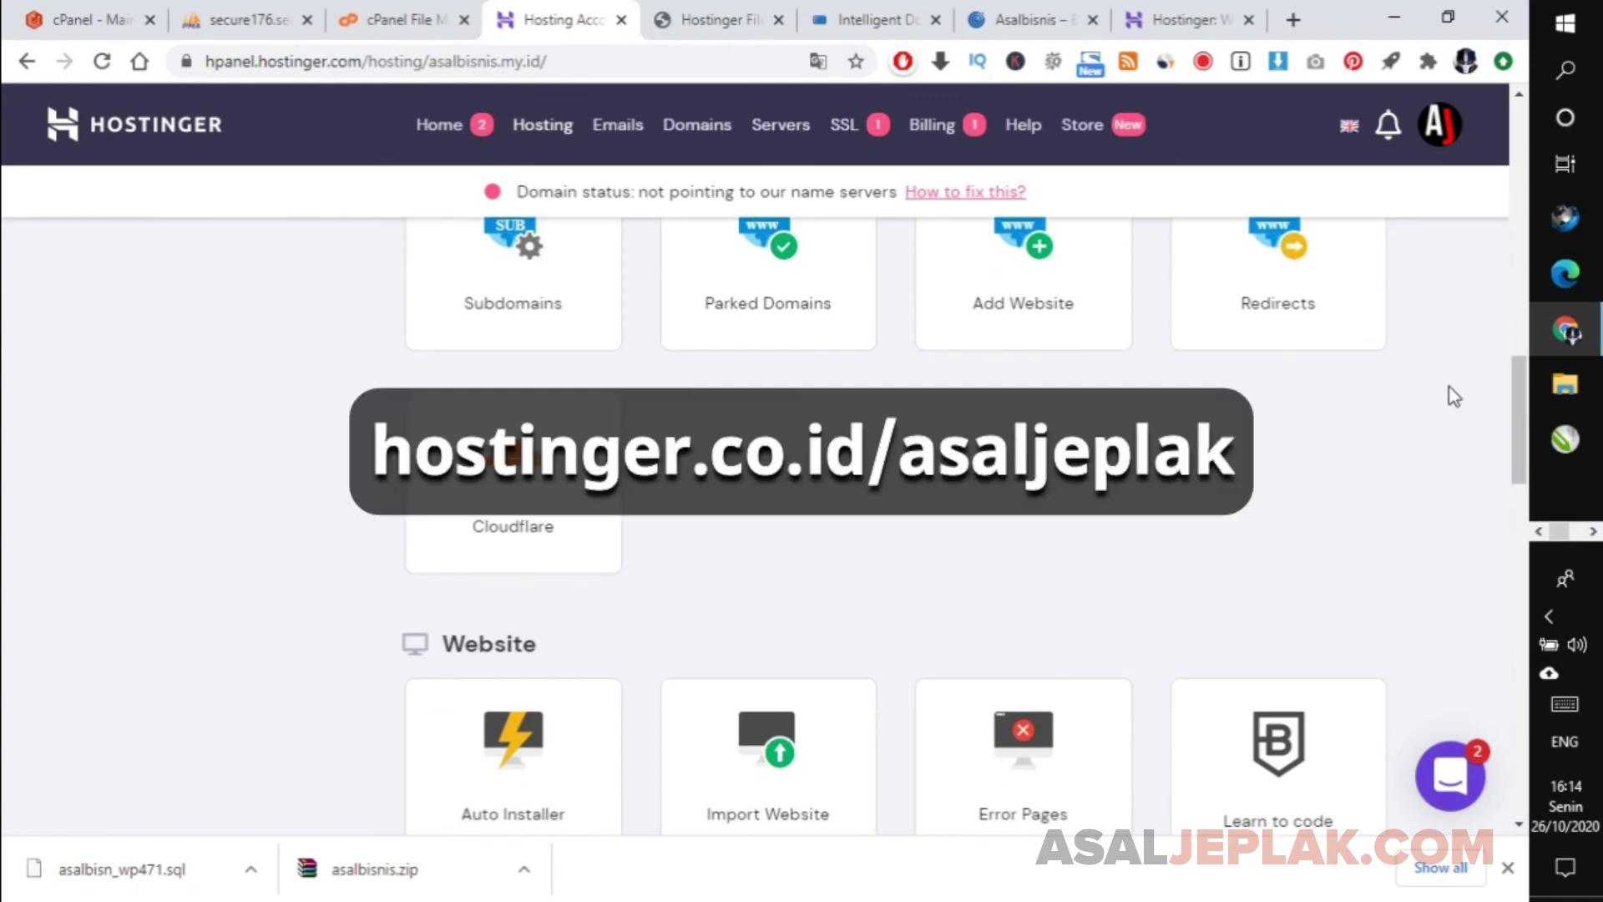
Check Hostinger's hosting price plans, then return to the File Manager's public_html listing.
click(1156, 12)
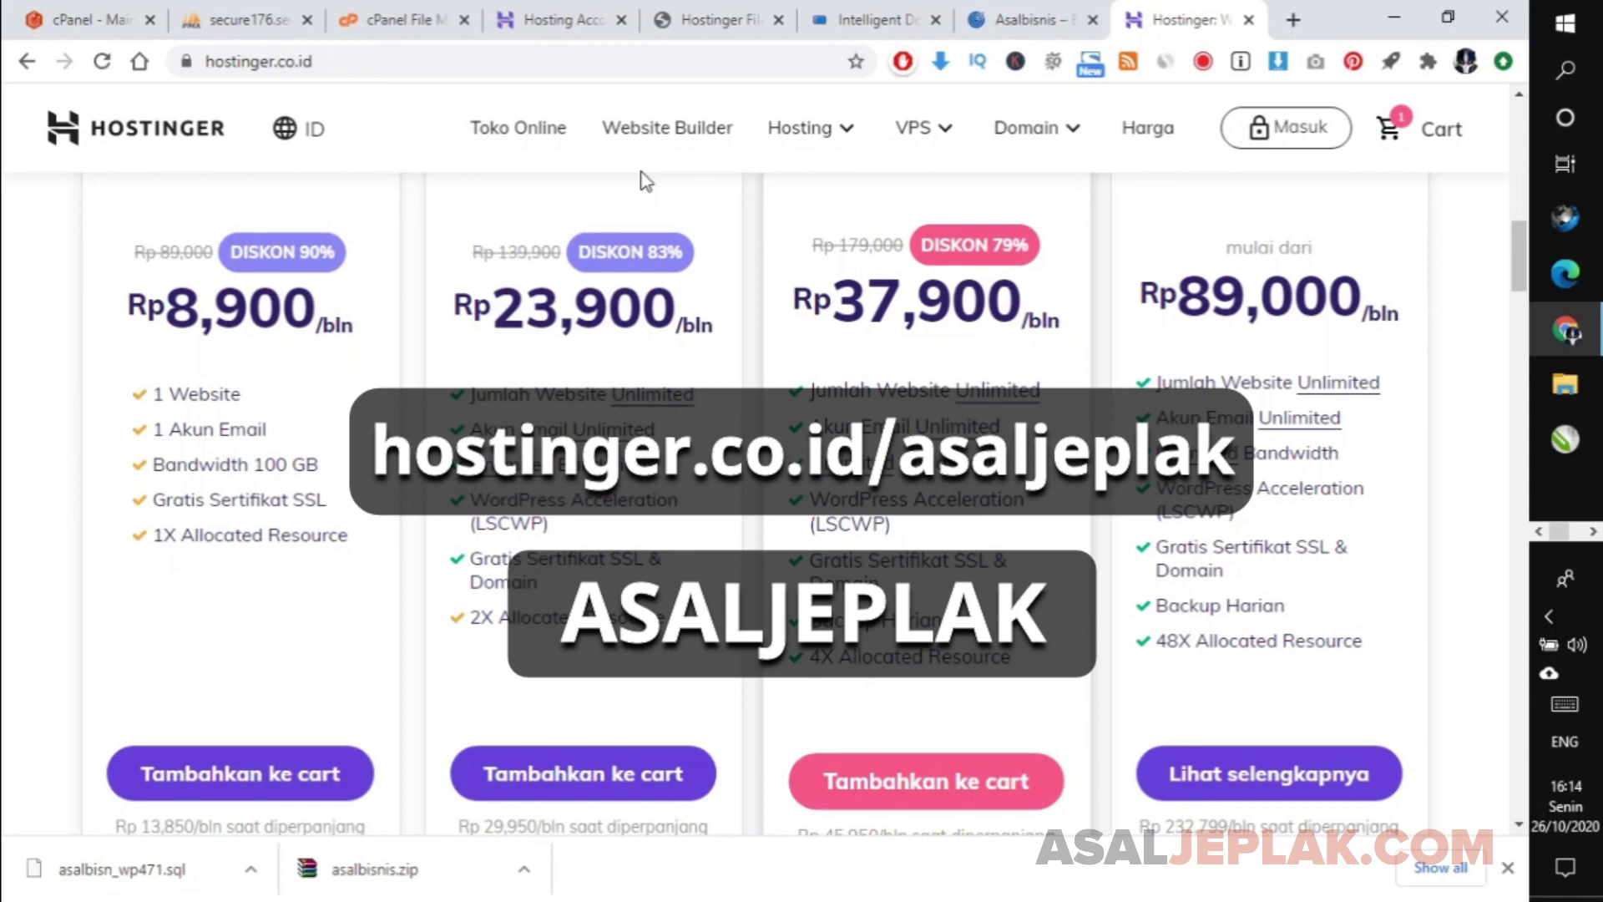
click(706, 12)
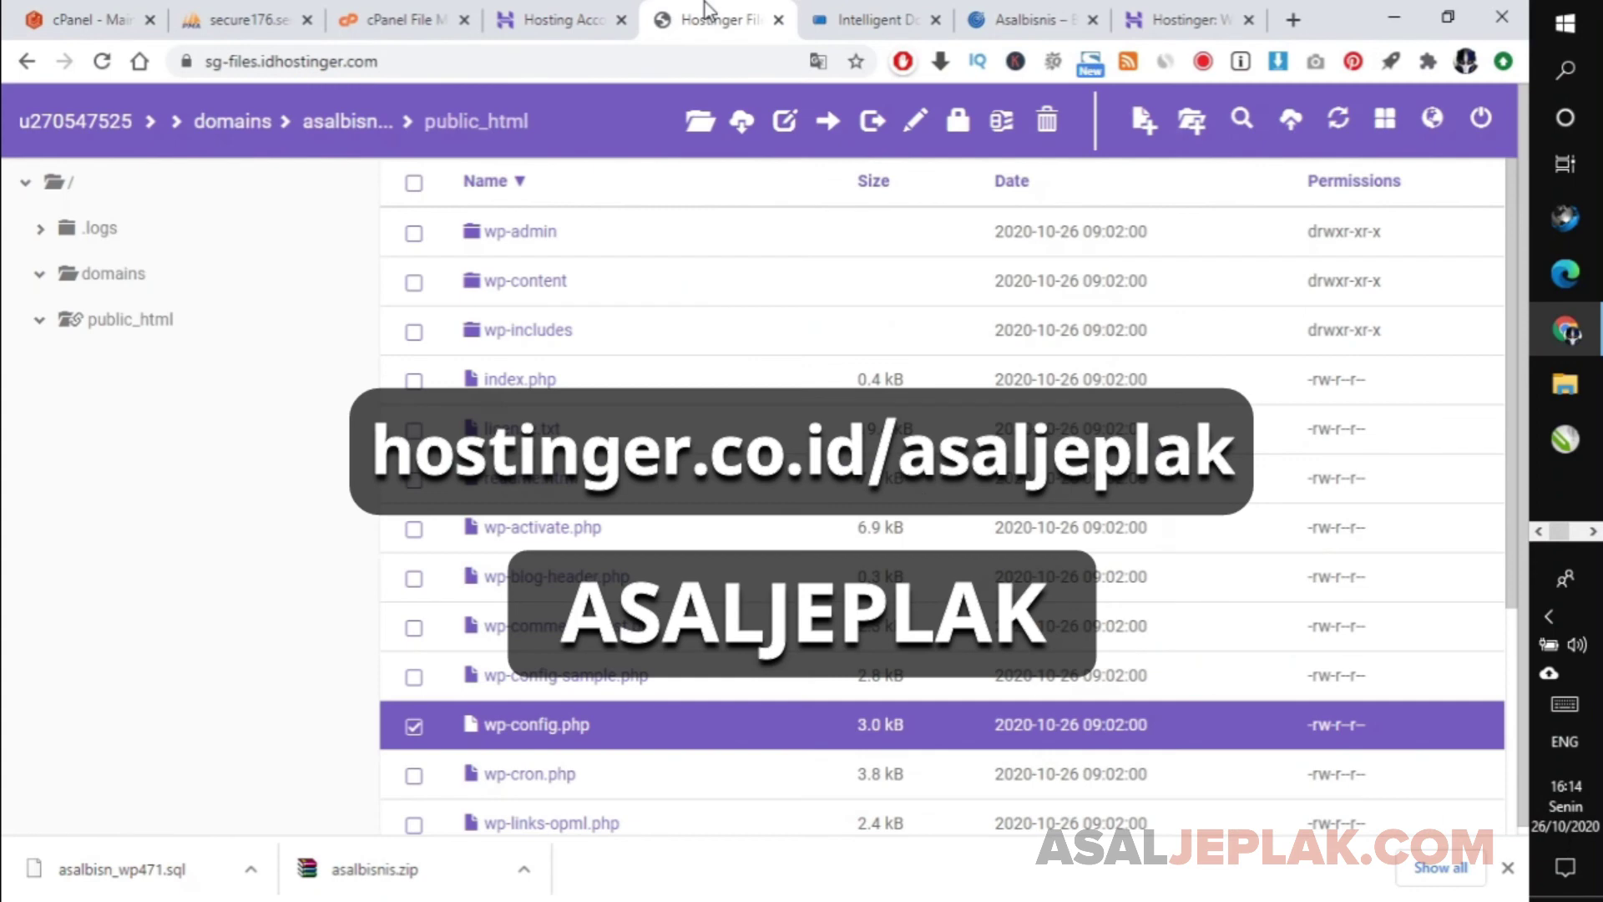